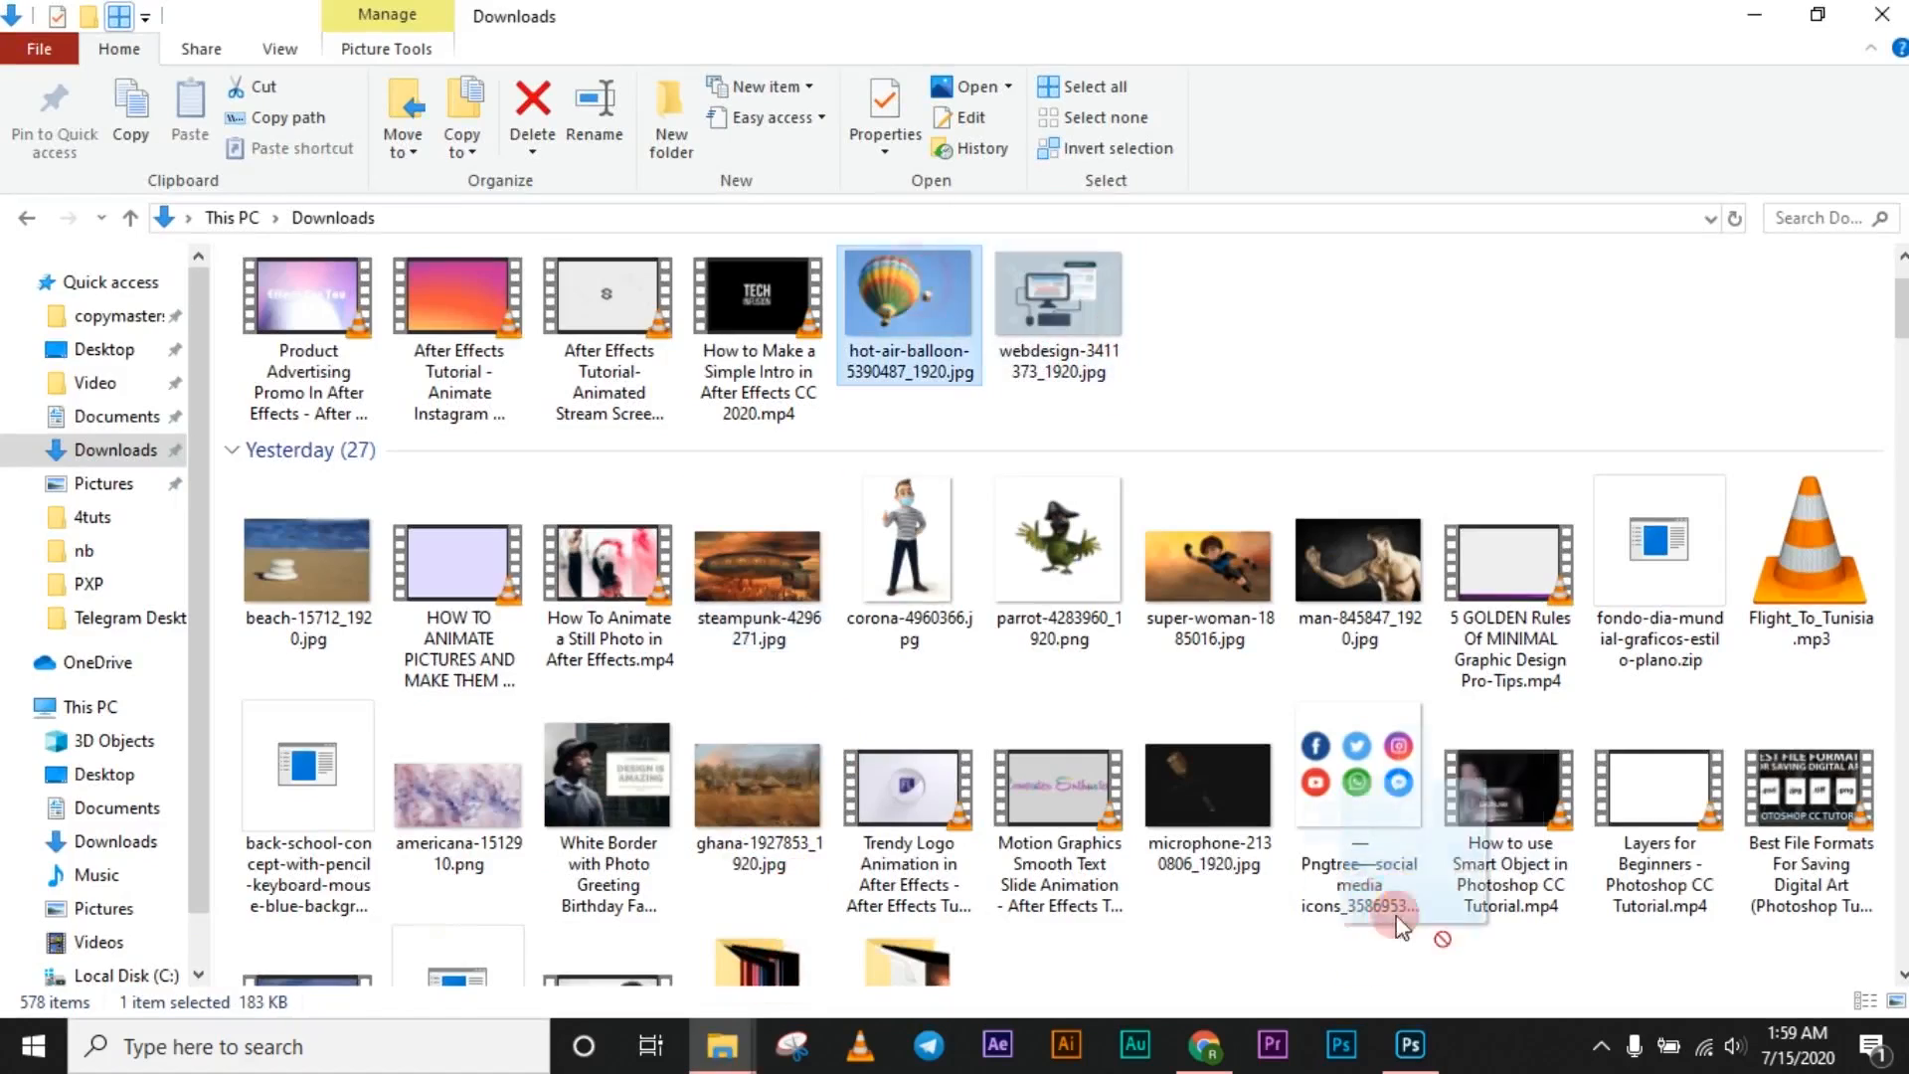
- Place the hot-air-balloon image in the steampunk document, reposition it and hide its layer
{"action": "left_click", "coordinate": [1344, 57]}
{"action": "left_click_drag", "start_coordinate": [1253, 629], "coordinate": [1193, 492]}
{"action": "left_click", "coordinate": [1594, 285]}
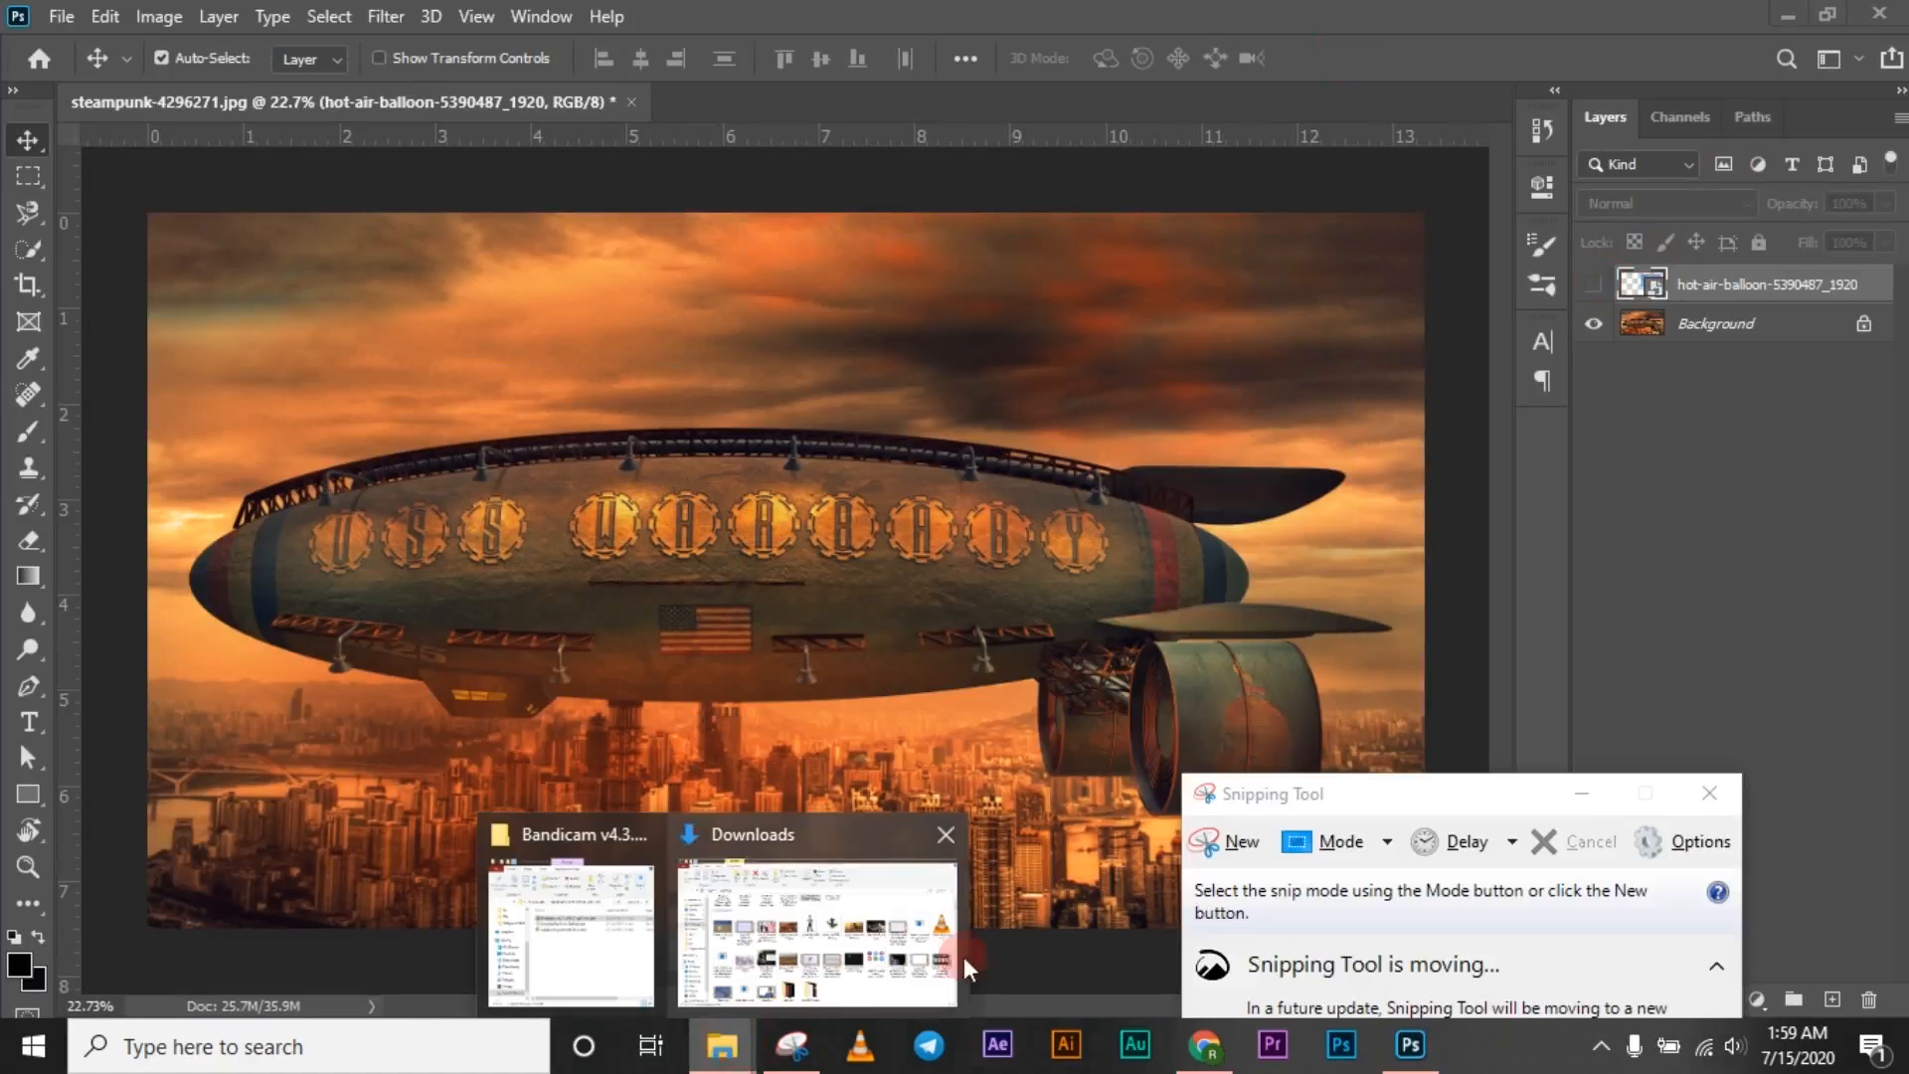
- Place the super-woman-1885016 image from the Downloads folder over the airship and keep its blend mode at Normal
{"action": "mouse_move", "coordinate": [726, 1059]}
{"action": "left_click", "coordinate": [726, 905]}
{"action": "left_click_drag", "start_coordinate": [1228, 586], "coordinate": [944, 564]}
{"action": "left_click", "coordinate": [1343, 57]}
{"action": "left_click_drag", "start_coordinate": [468, 567], "coordinate": [578, 569]}
{"action": "left_click", "coordinate": [1745, 203]}
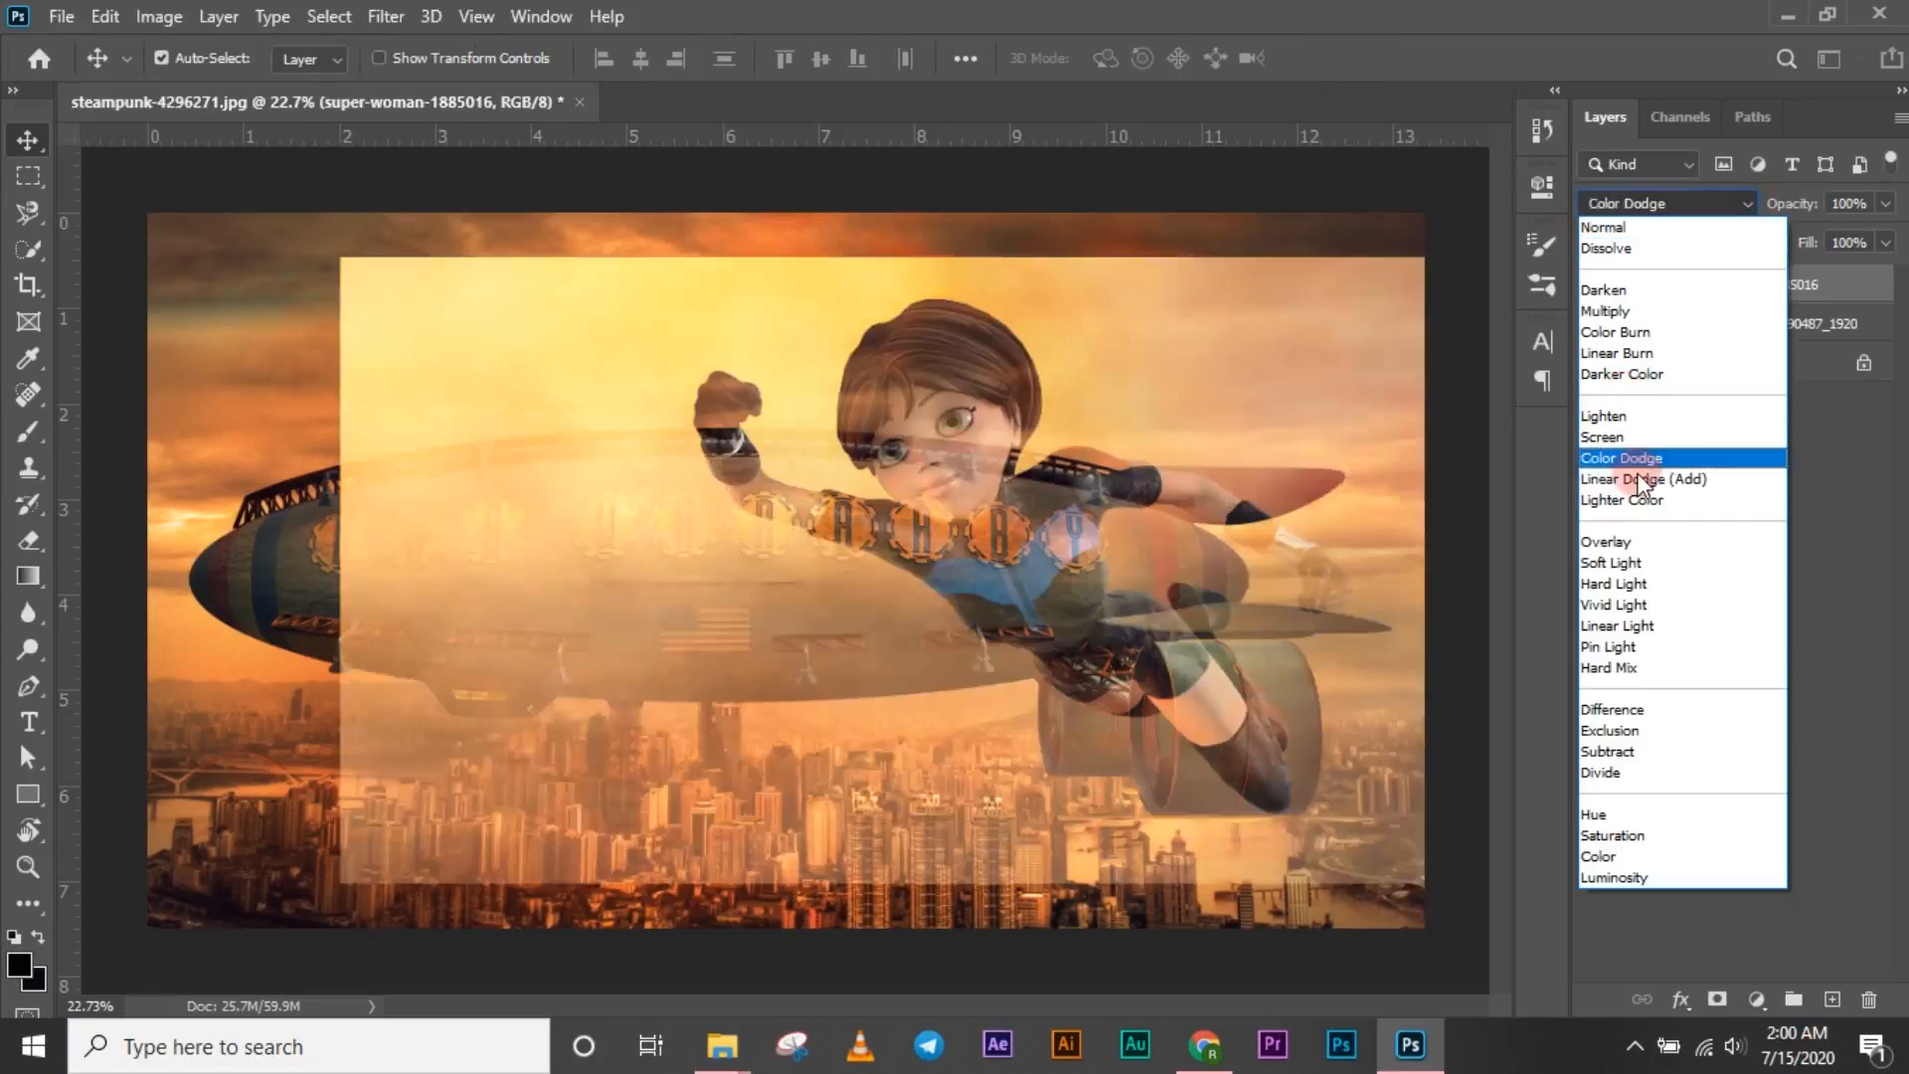
{"action": "left_click", "coordinate": [1683, 175]}
- Trace a loose Magnetic Lasso selection around the flying woman and turn it into a layer mask
{"action": "left_click", "coordinate": [27, 212]}
{"action": "left_click", "coordinate": [760, 442]}
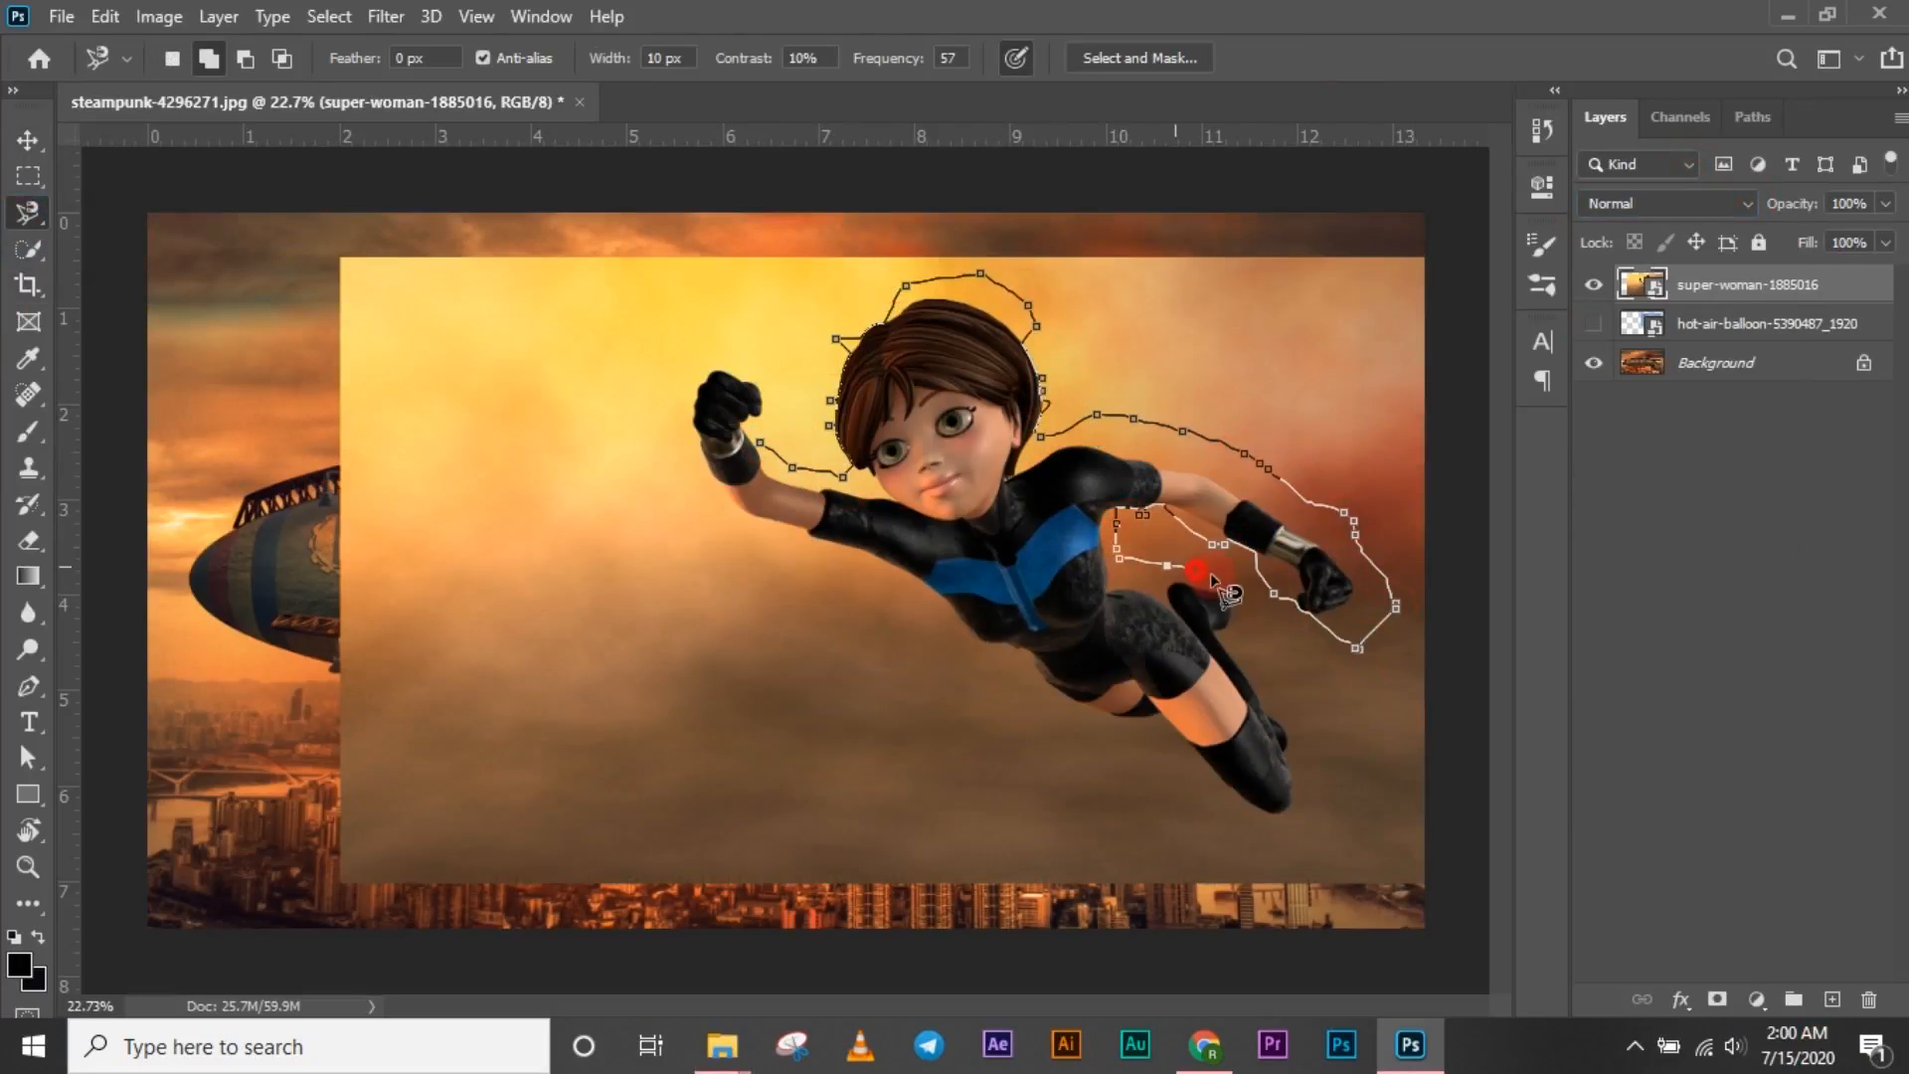
{"action": "left_click", "coordinate": [1278, 843]}
{"action": "left_click", "coordinate": [1099, 734]}
{"action": "left_click", "coordinate": [767, 554]}
{"action": "left_click", "coordinate": [674, 375]}
{"action": "left_click", "coordinate": [770, 413]}
{"action": "left_click", "coordinate": [783, 438]}
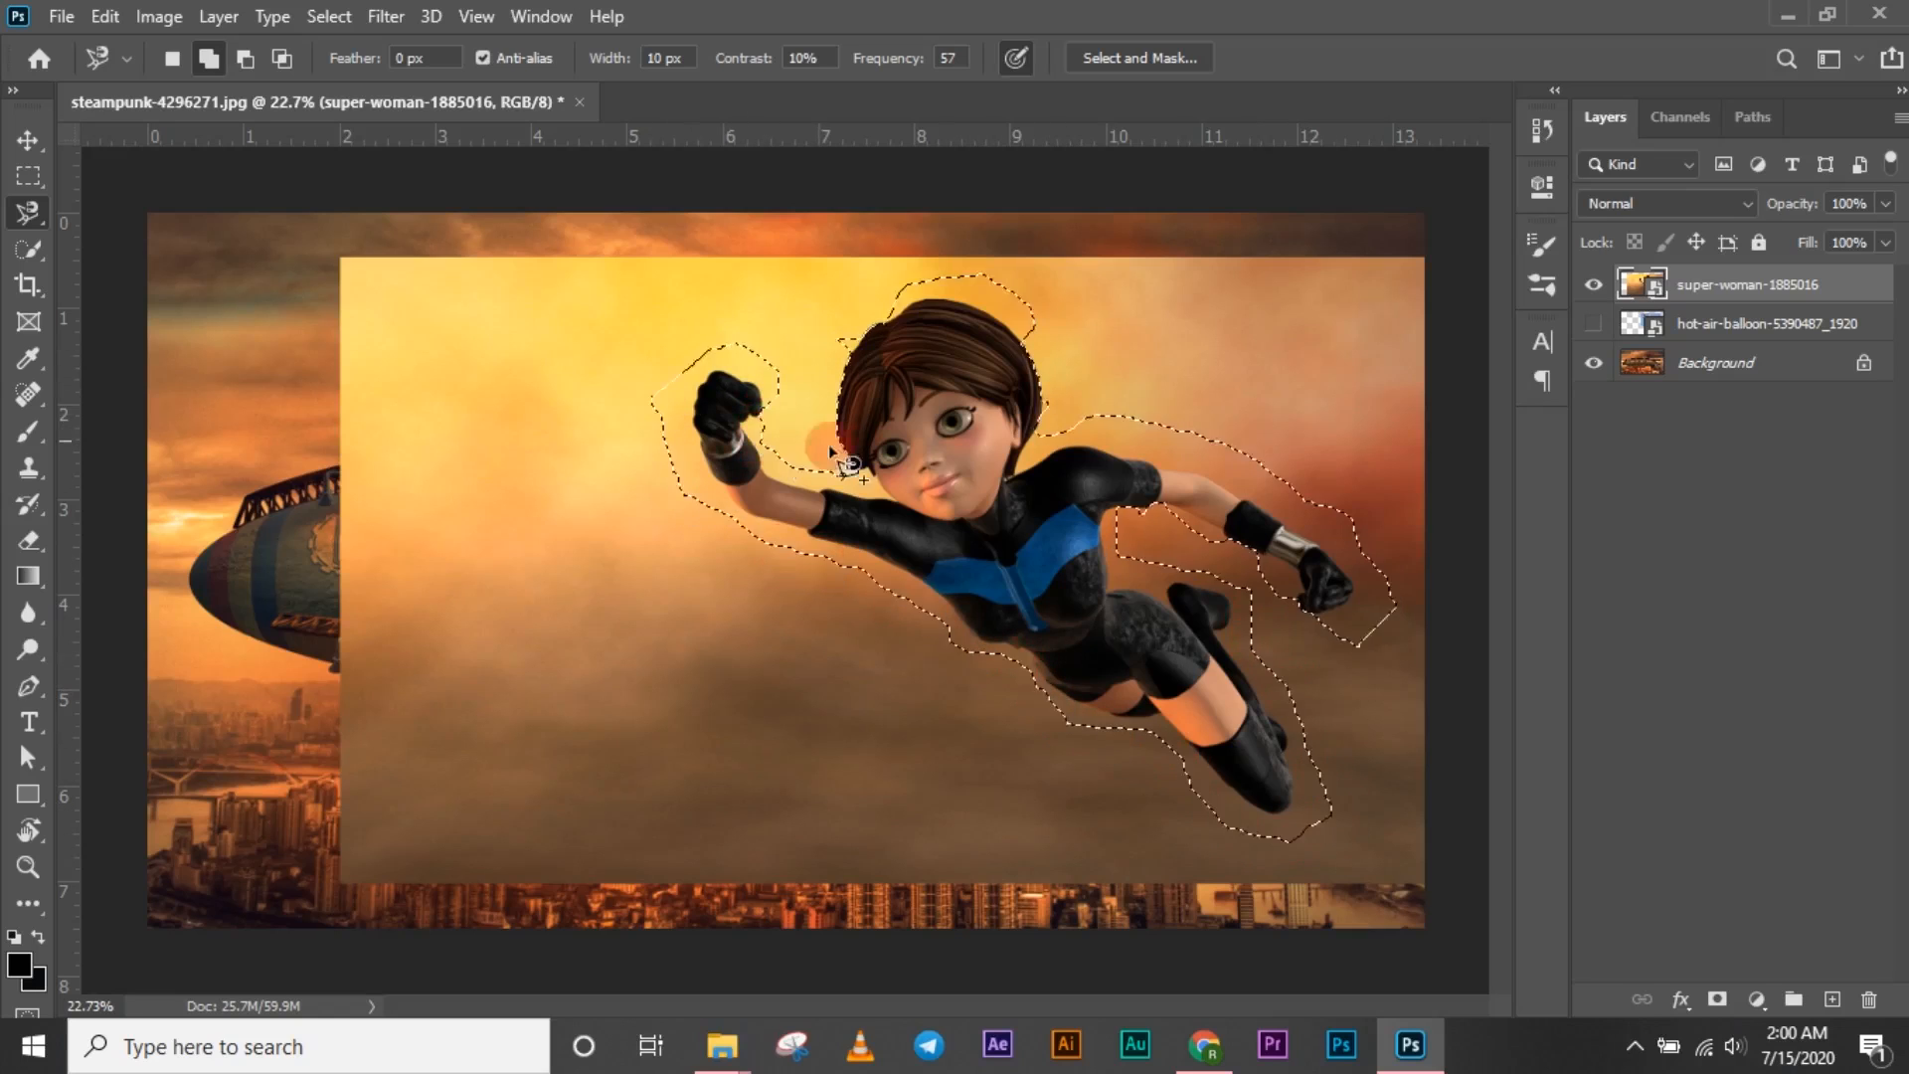
{"action": "left_click", "coordinate": [1717, 999]}
{"action": "left_click", "coordinate": [28, 140]}
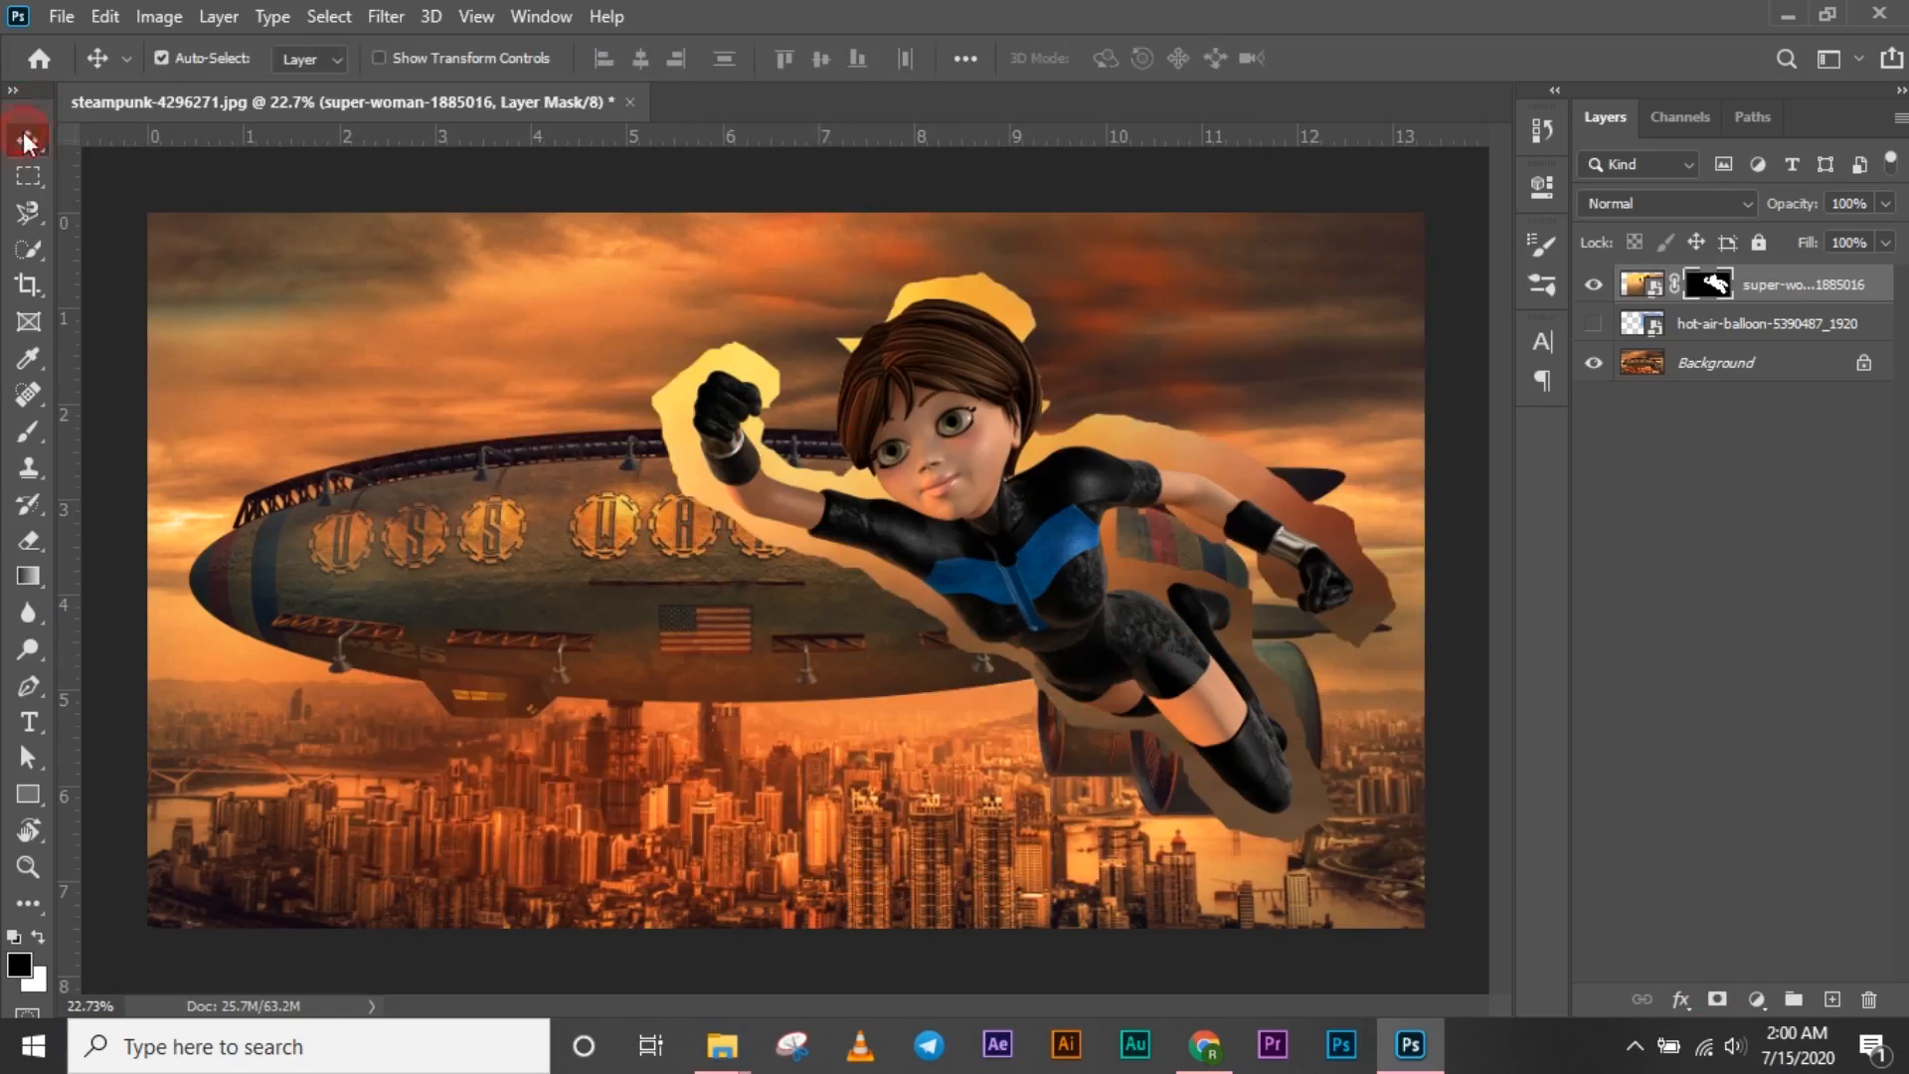
- Activate the Magic Eraser and target the super-woman layer's composite image instead of its mask
{"action": "right_click", "coordinate": [28, 540]}
{"action": "left_click", "coordinate": [130, 604]}
{"action": "left_click", "coordinate": [901, 451]}
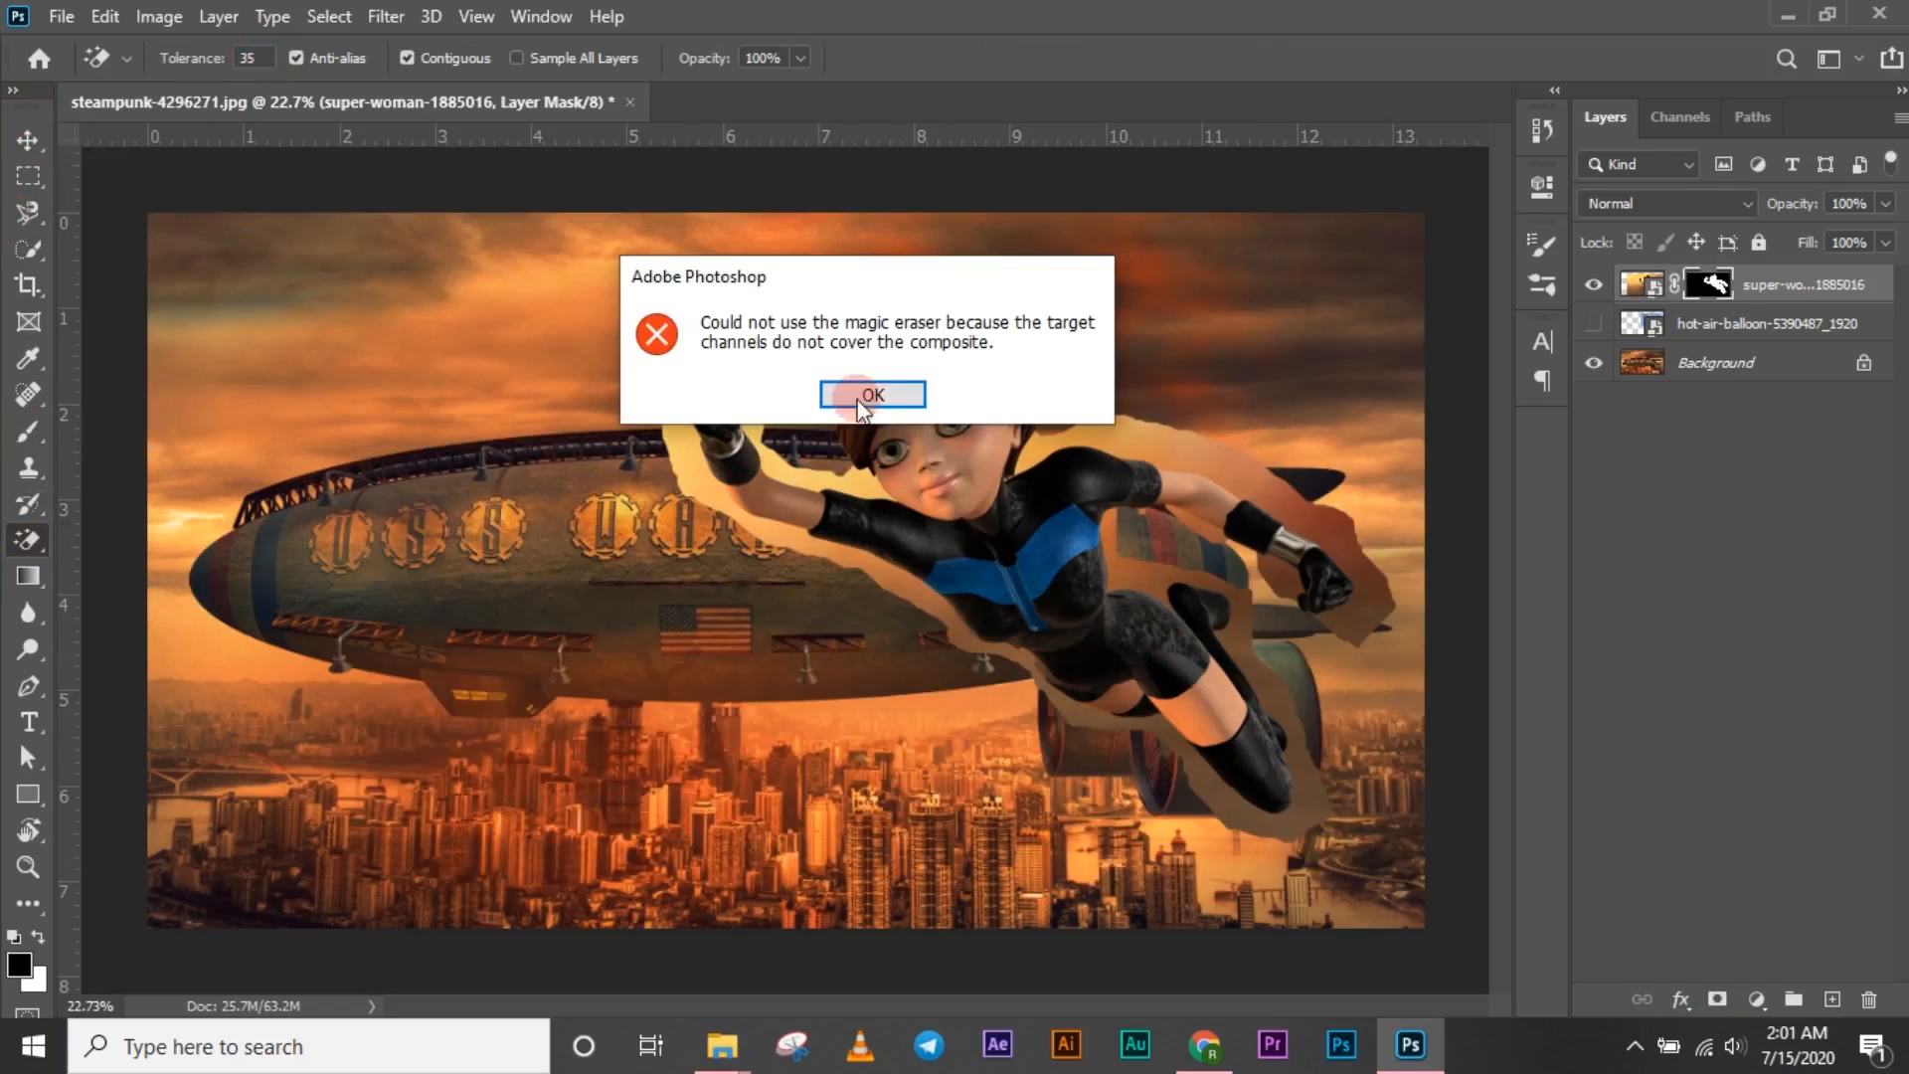
{"action": "left_click", "coordinate": [865, 392]}
{"action": "key", "text": "ctrl+2"}
- Erase the leftover background patches around the woman's arms, legs, raised fist and hair with the Magic Eraser
{"action": "left_click", "coordinate": [1207, 422]}
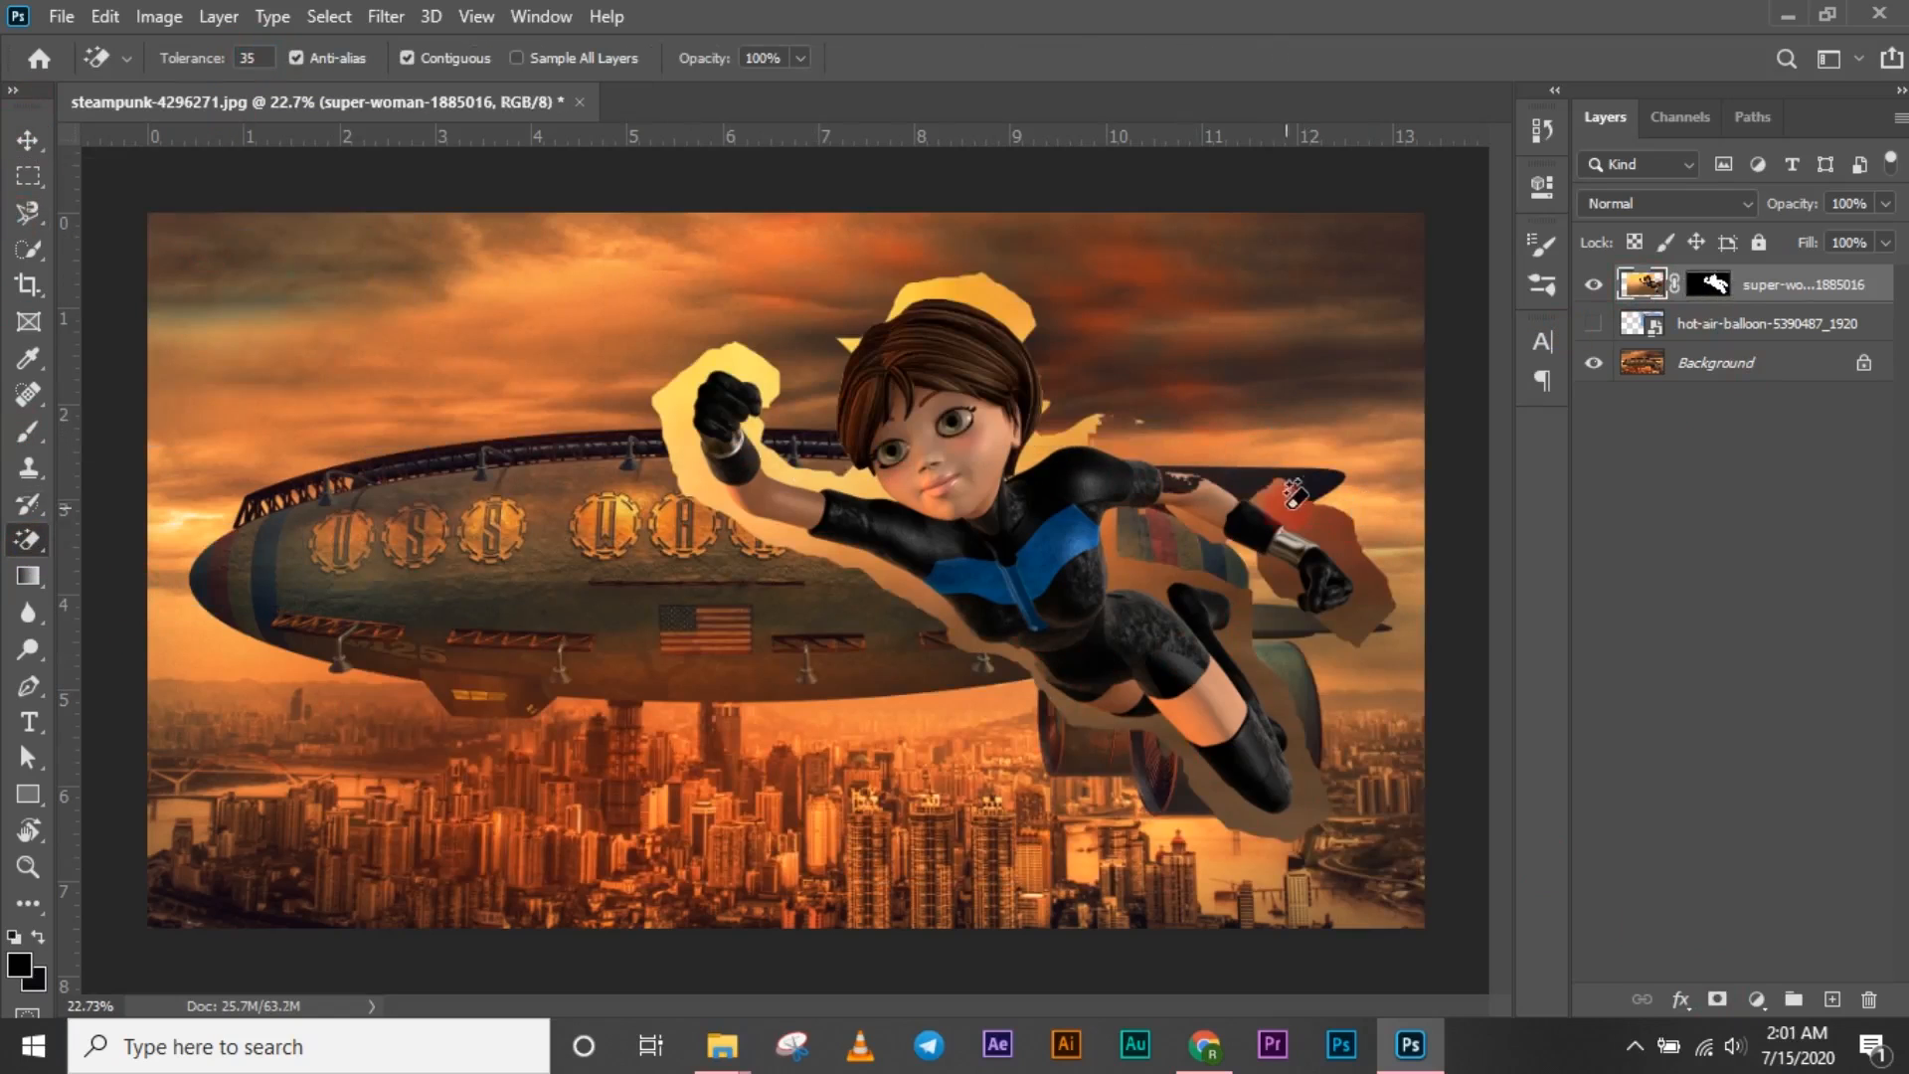
{"action": "left_click", "coordinate": [1312, 696]}
{"action": "left_click", "coordinate": [1247, 632]}
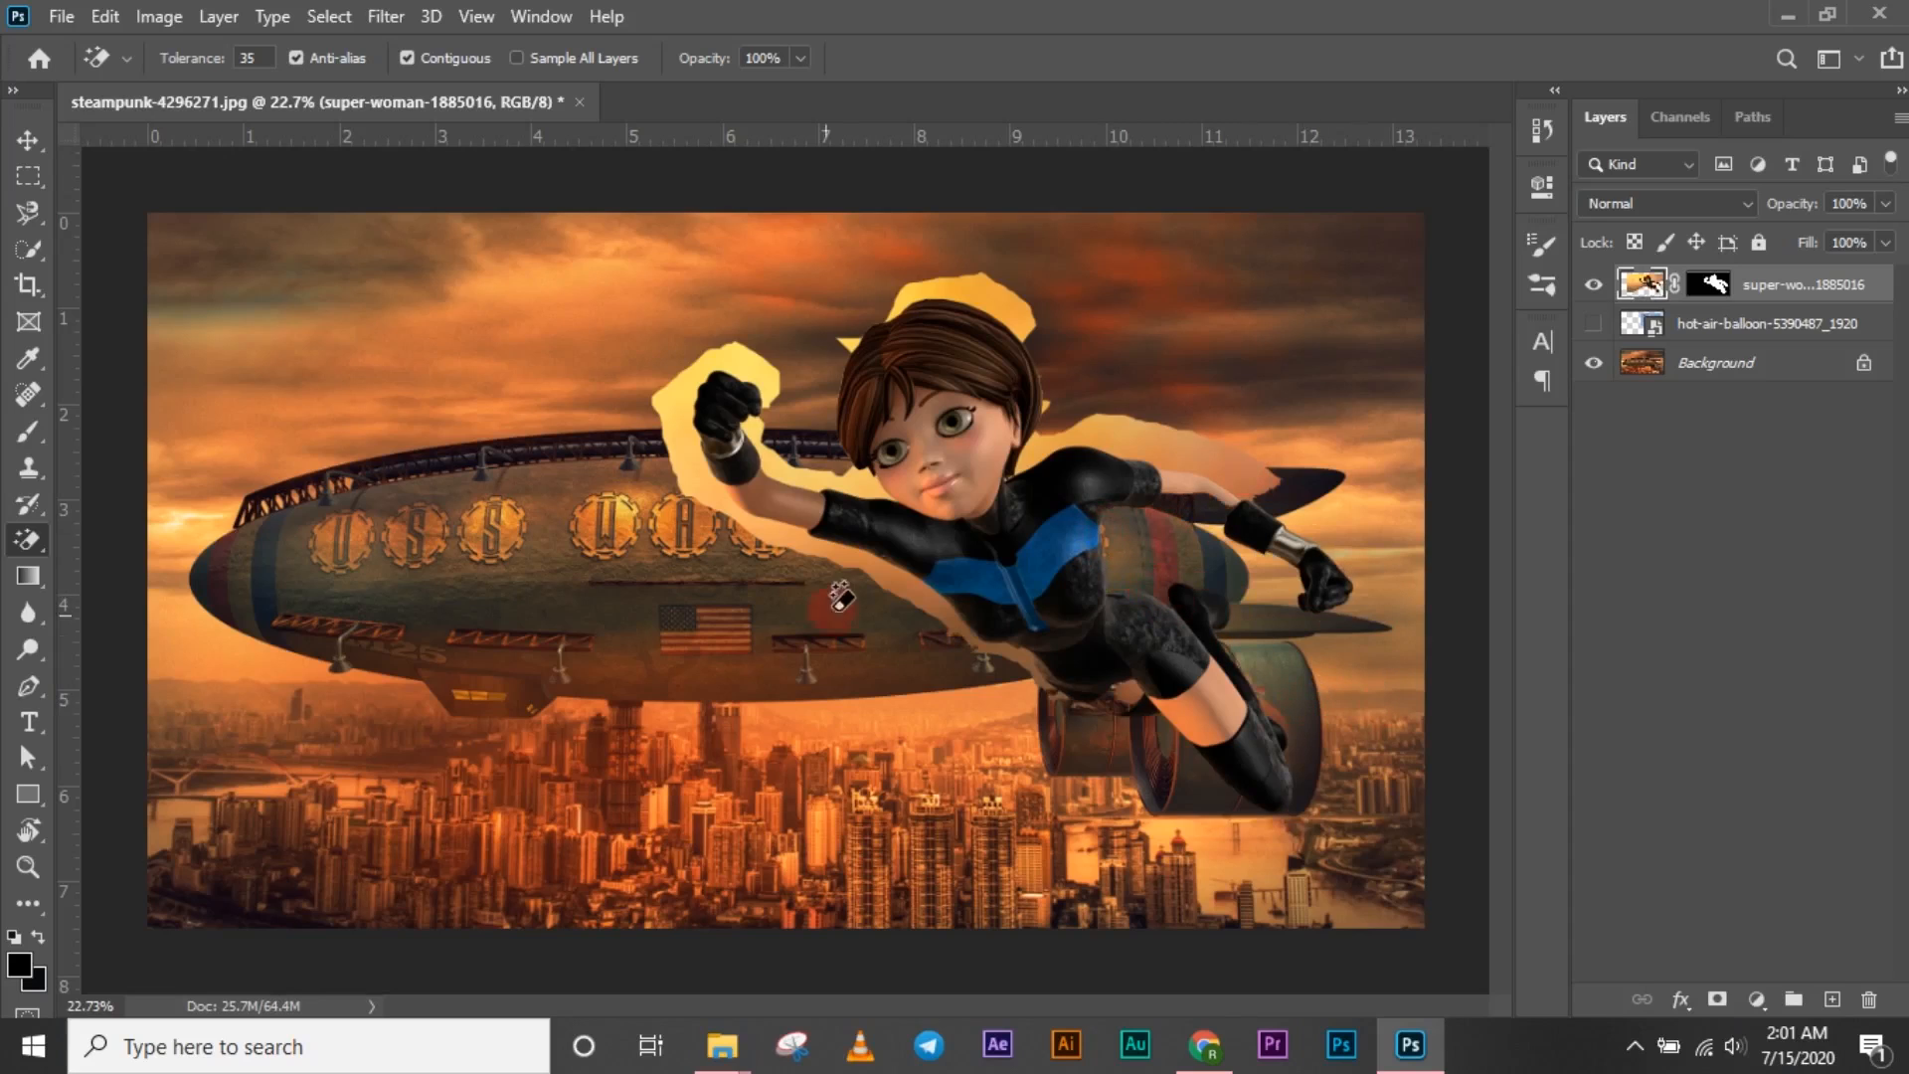
{"action": "left_click", "coordinate": [716, 358]}
{"action": "left_click", "coordinate": [952, 285]}
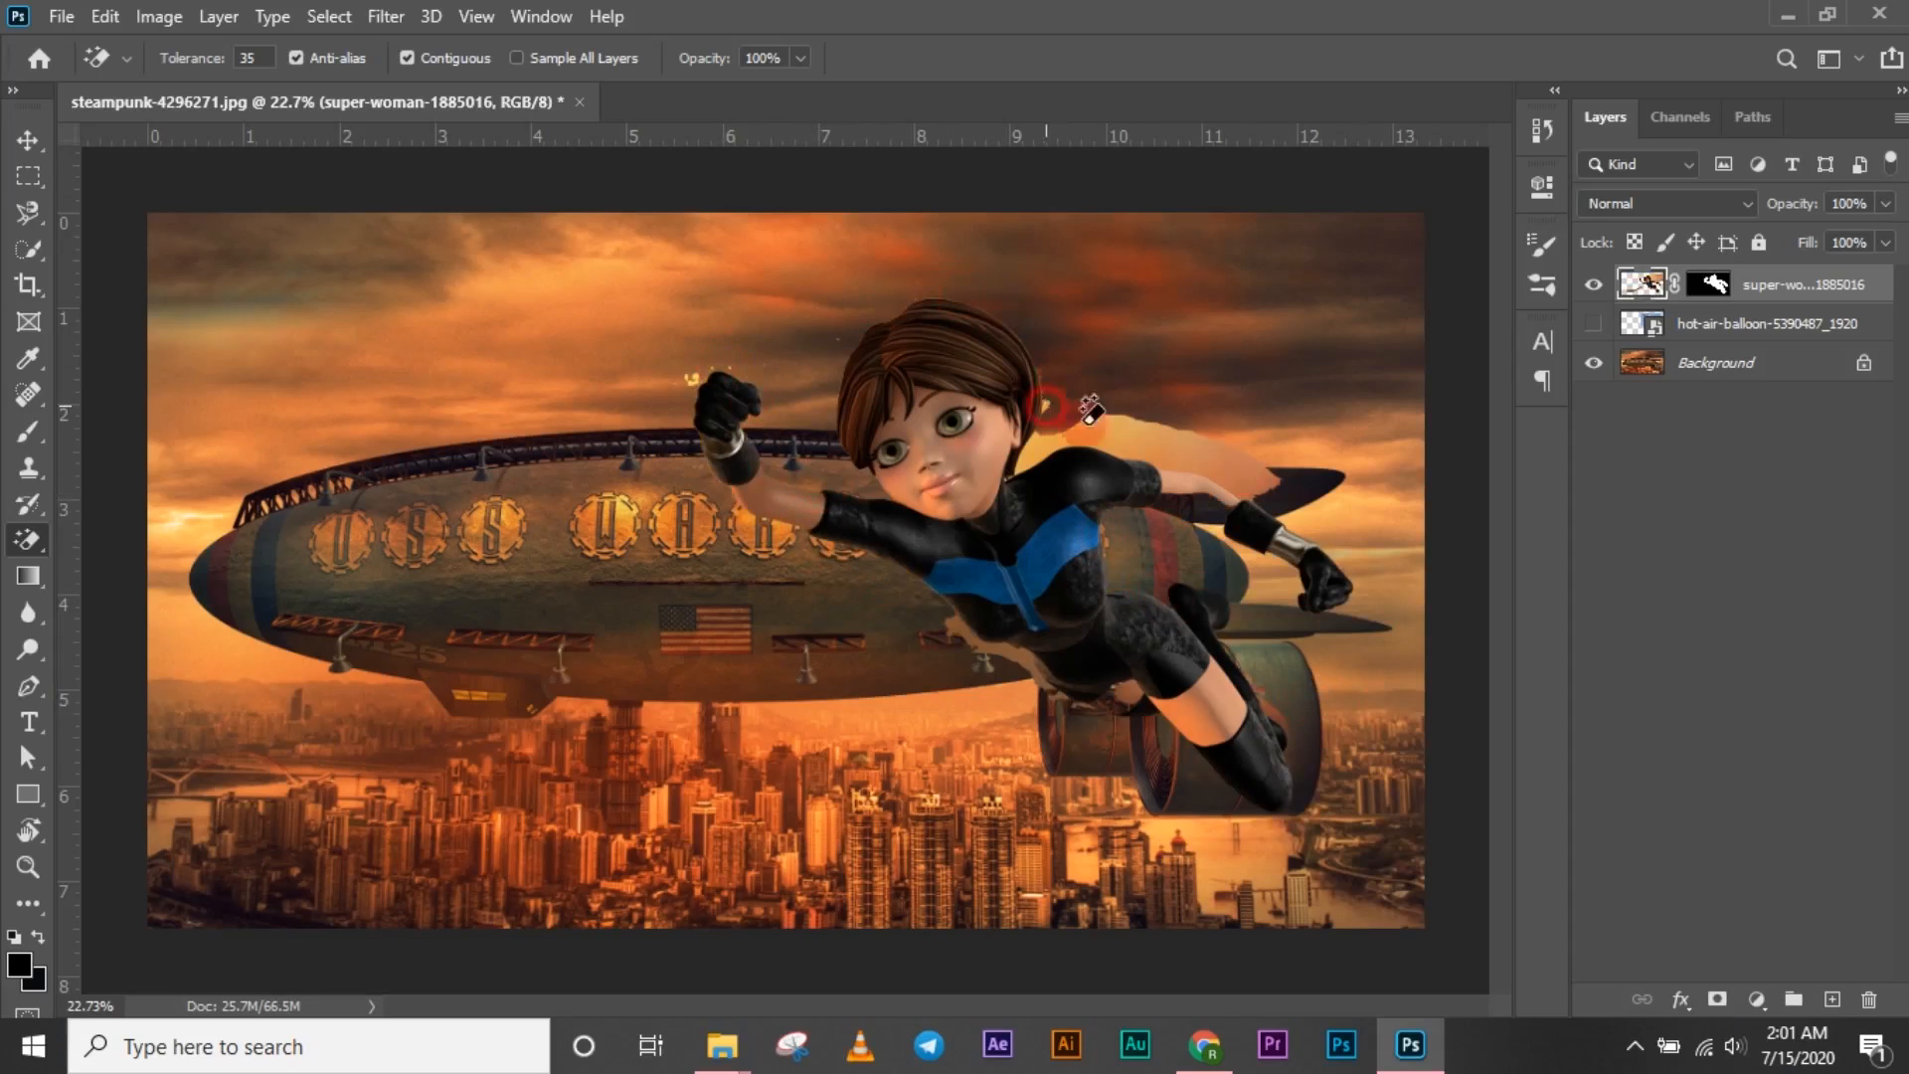
- Clean up the specks near the raised fist with the Eraser and the patch above the trailing arm with the Magic Eraser
{"action": "right_click", "coordinate": [27, 540]}
{"action": "left_click", "coordinate": [119, 537]}
{"action": "right_click", "coordinate": [631, 627]}
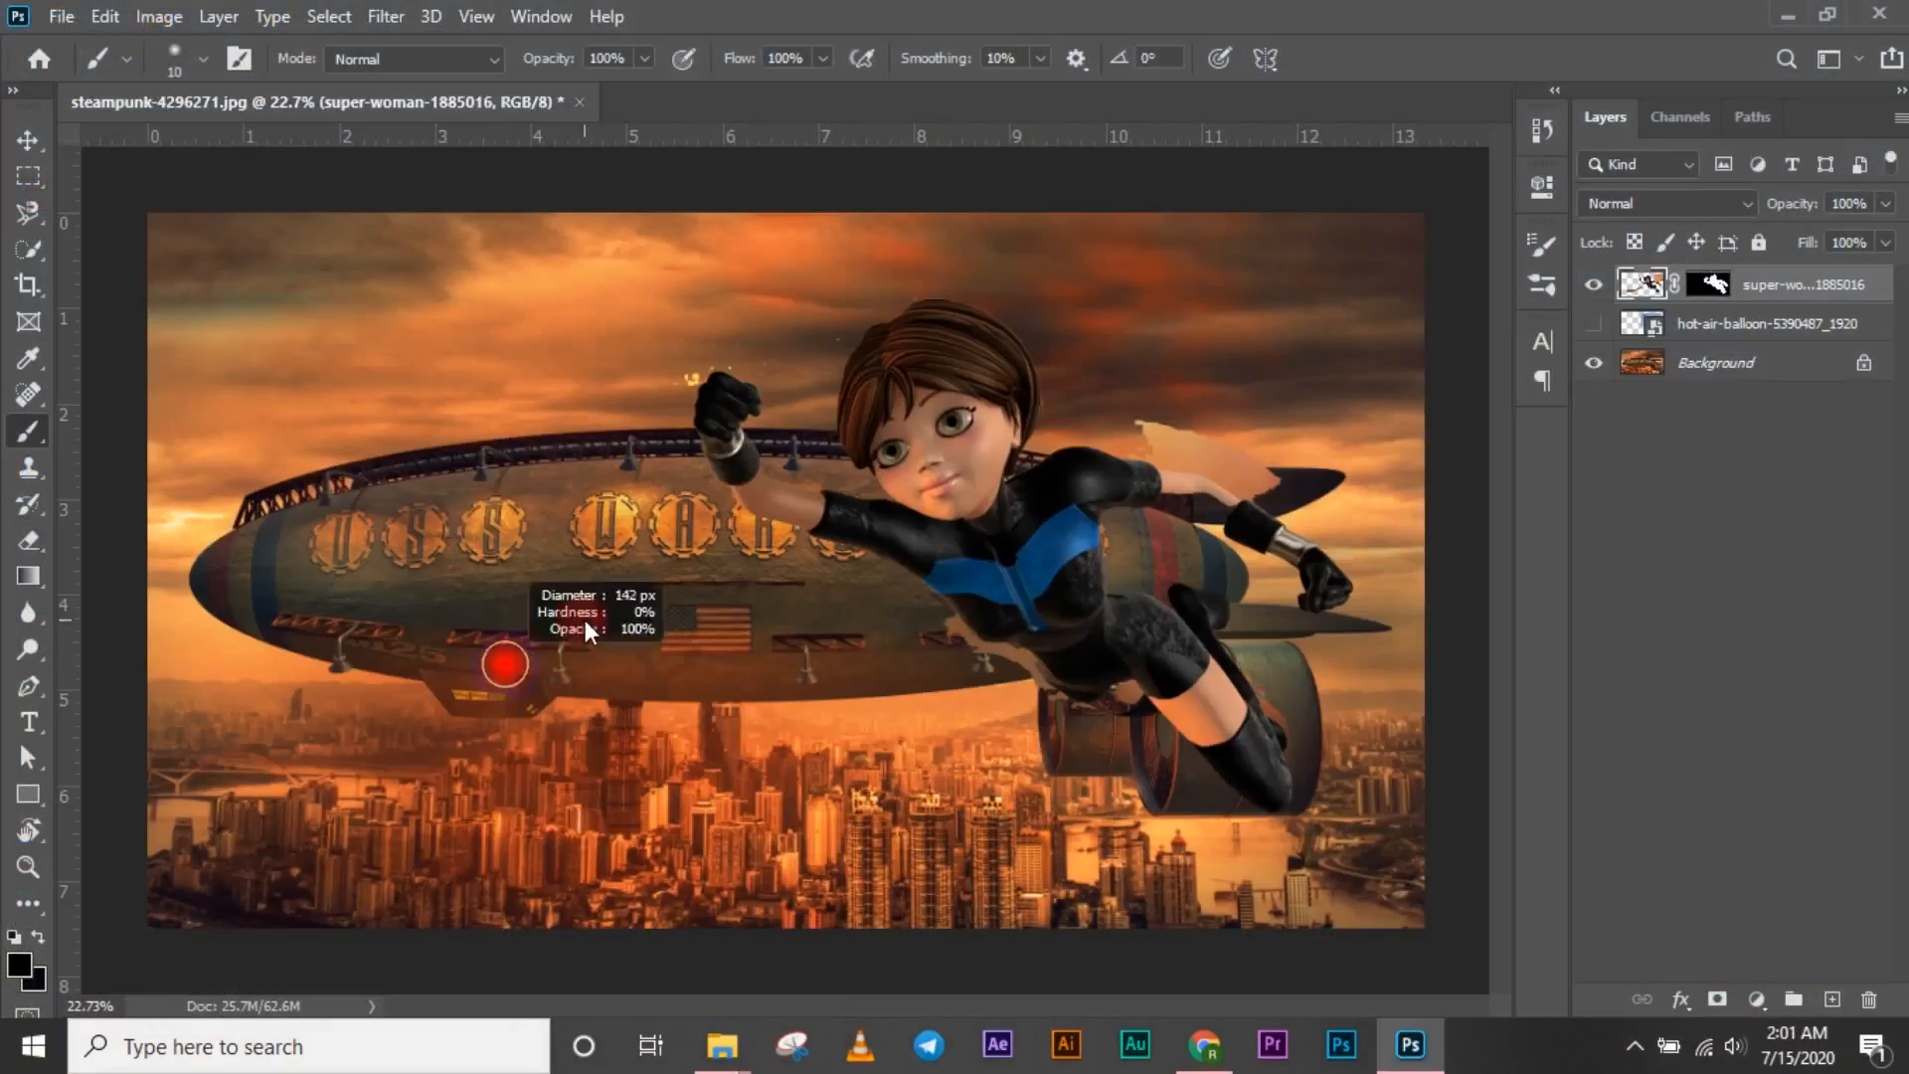
{"action": "key", "text": "e"}
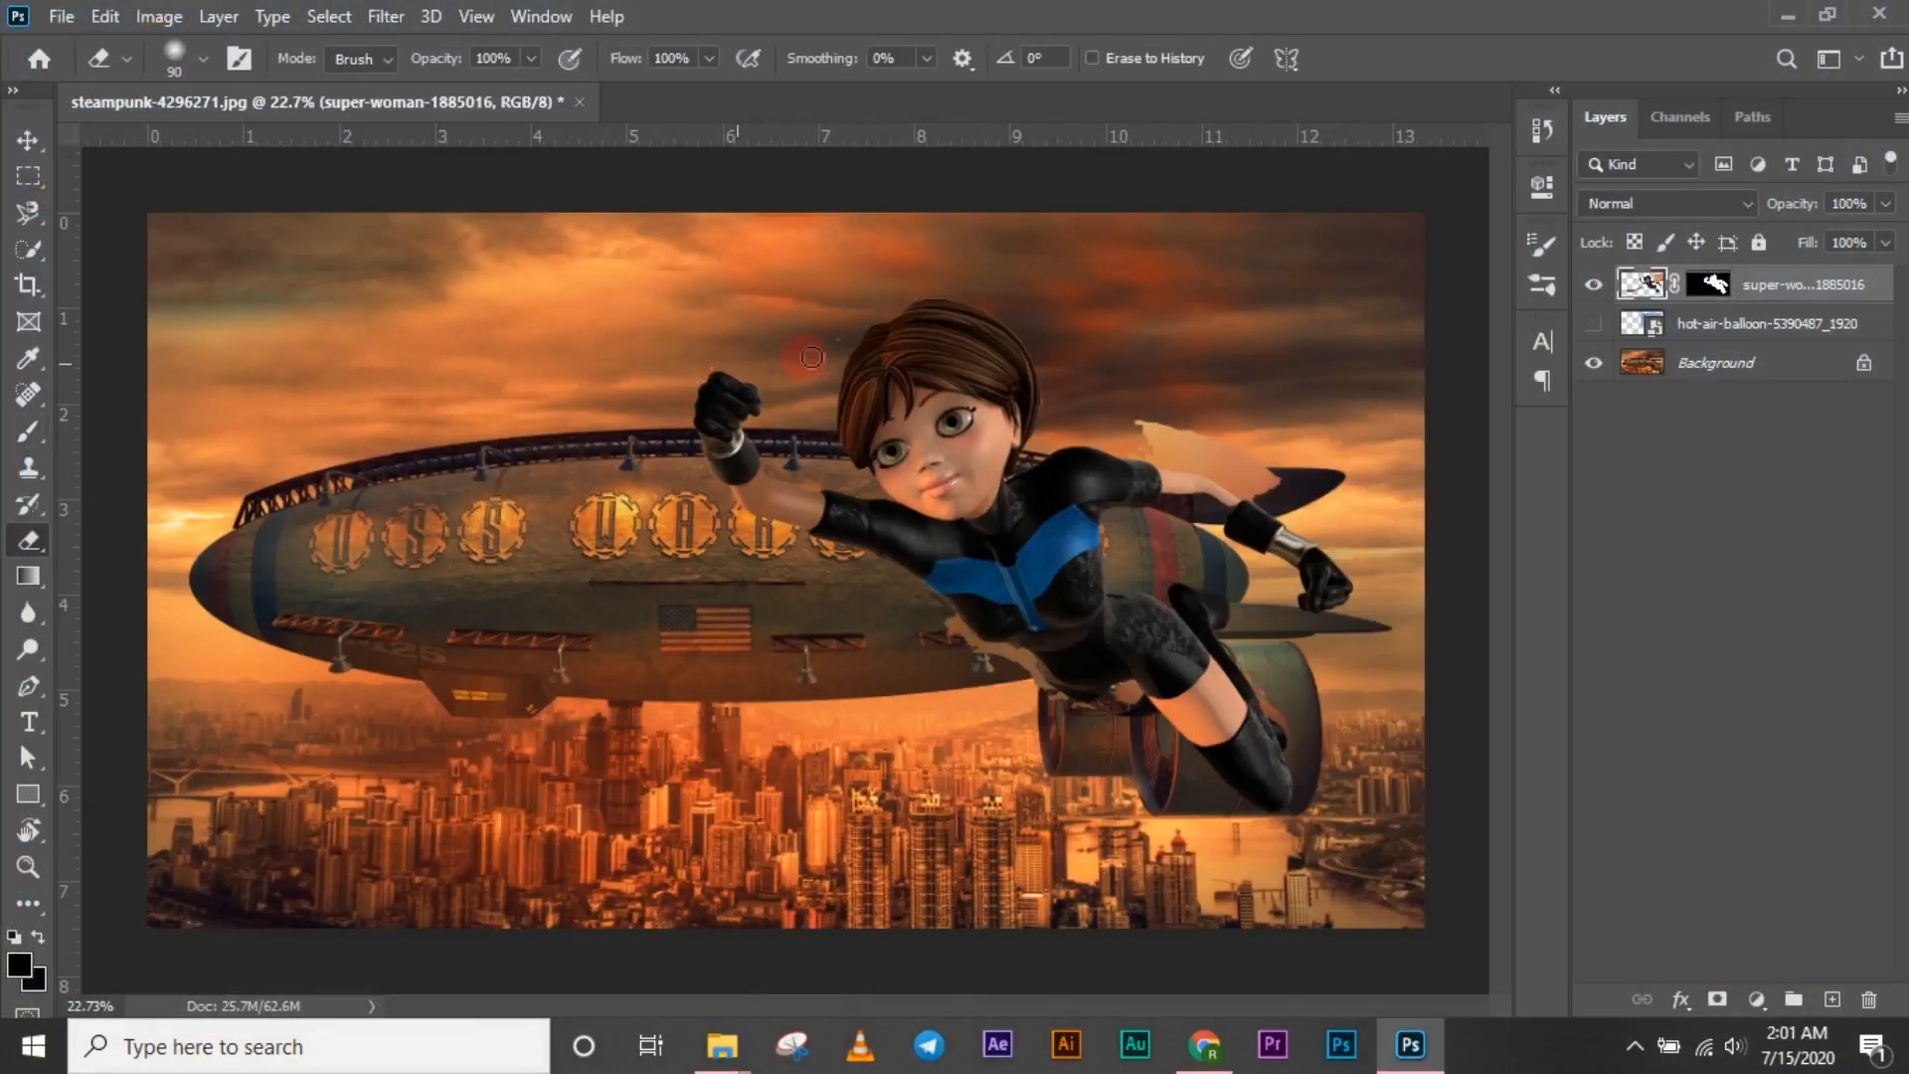
{"action": "right_click", "coordinate": [26, 540]}
{"action": "left_click", "coordinate": [121, 588]}
{"action": "left_click", "coordinate": [1141, 427]}
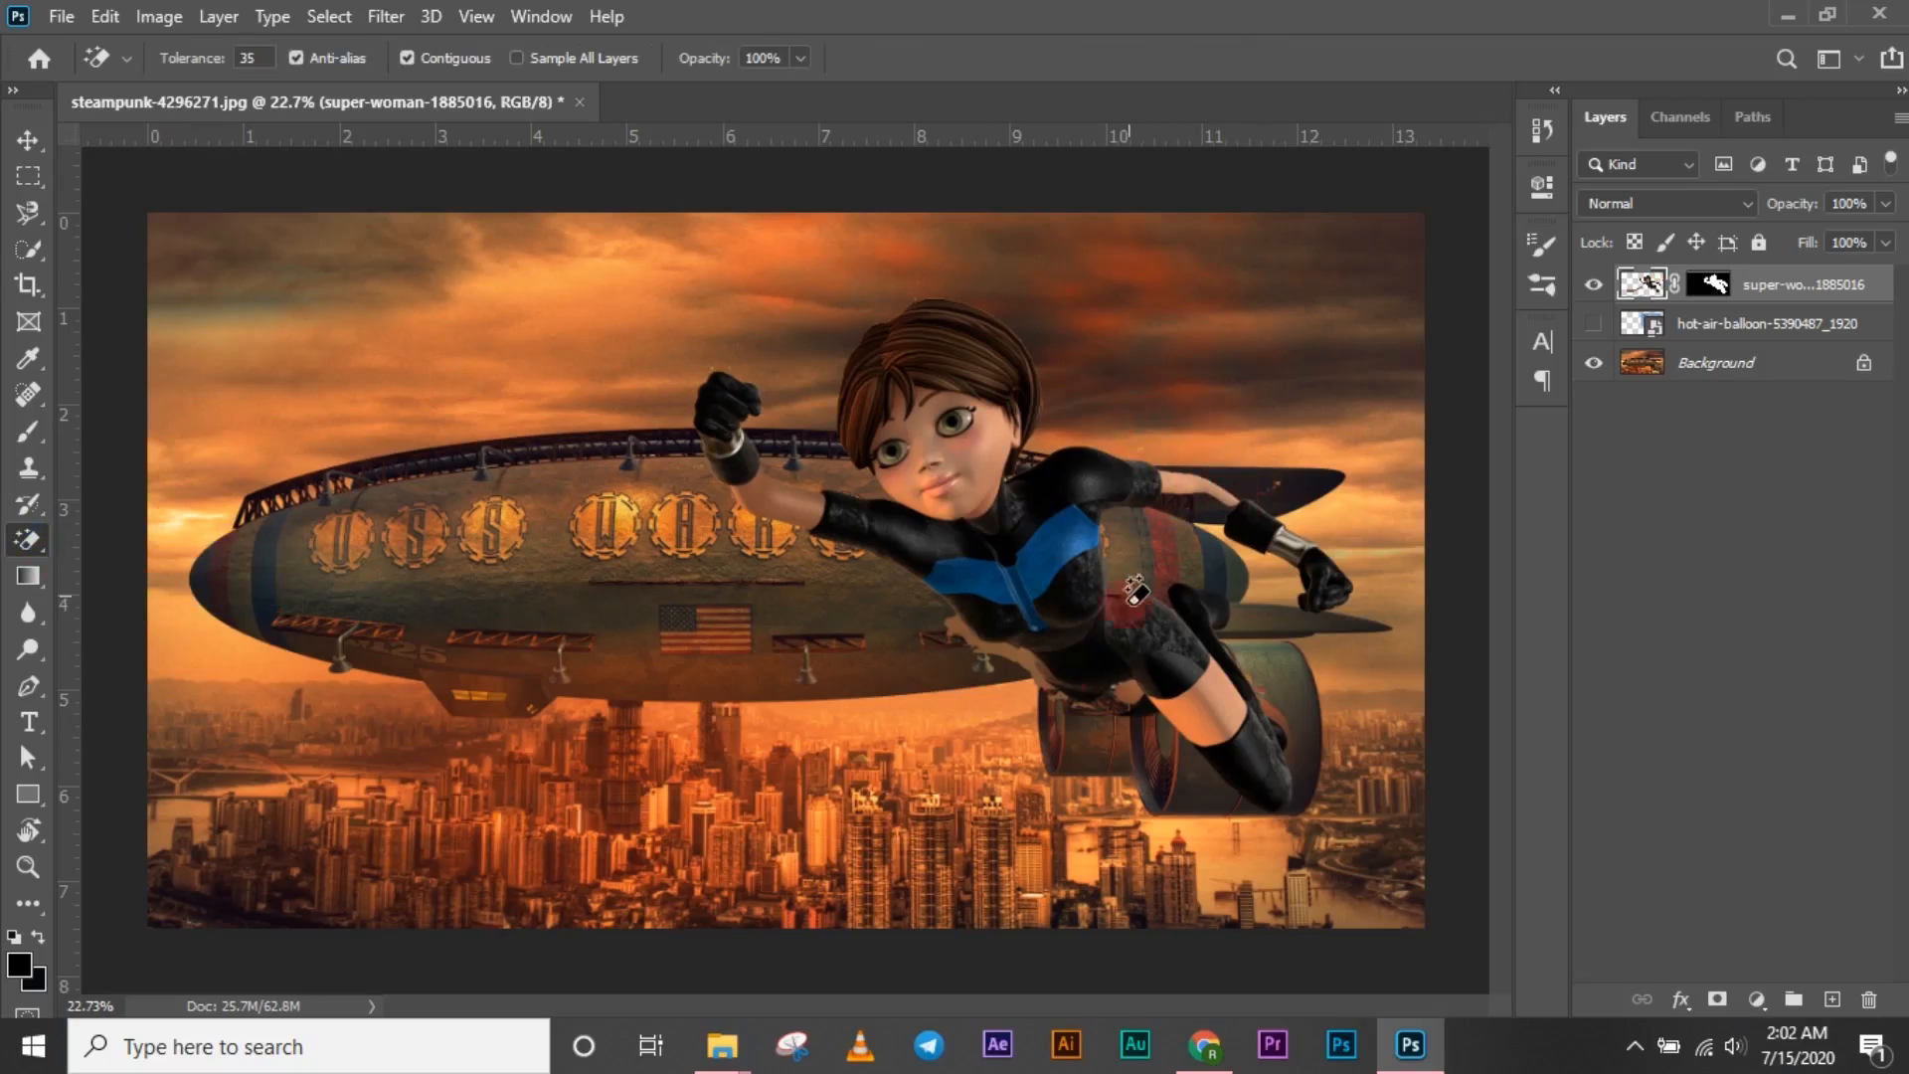
- Reposition and resize the super-woman figure with Free Transform so it flies in front of the airship
{"action": "key", "text": "v"}
{"action": "left_click_drag", "start_coordinate": [1103, 458], "coordinate": [955, 507]}
{"action": "key", "text": "ctrl+t"}
{"action": "left_click_drag", "start_coordinate": [1293, 957], "coordinate": [1064, 825]}
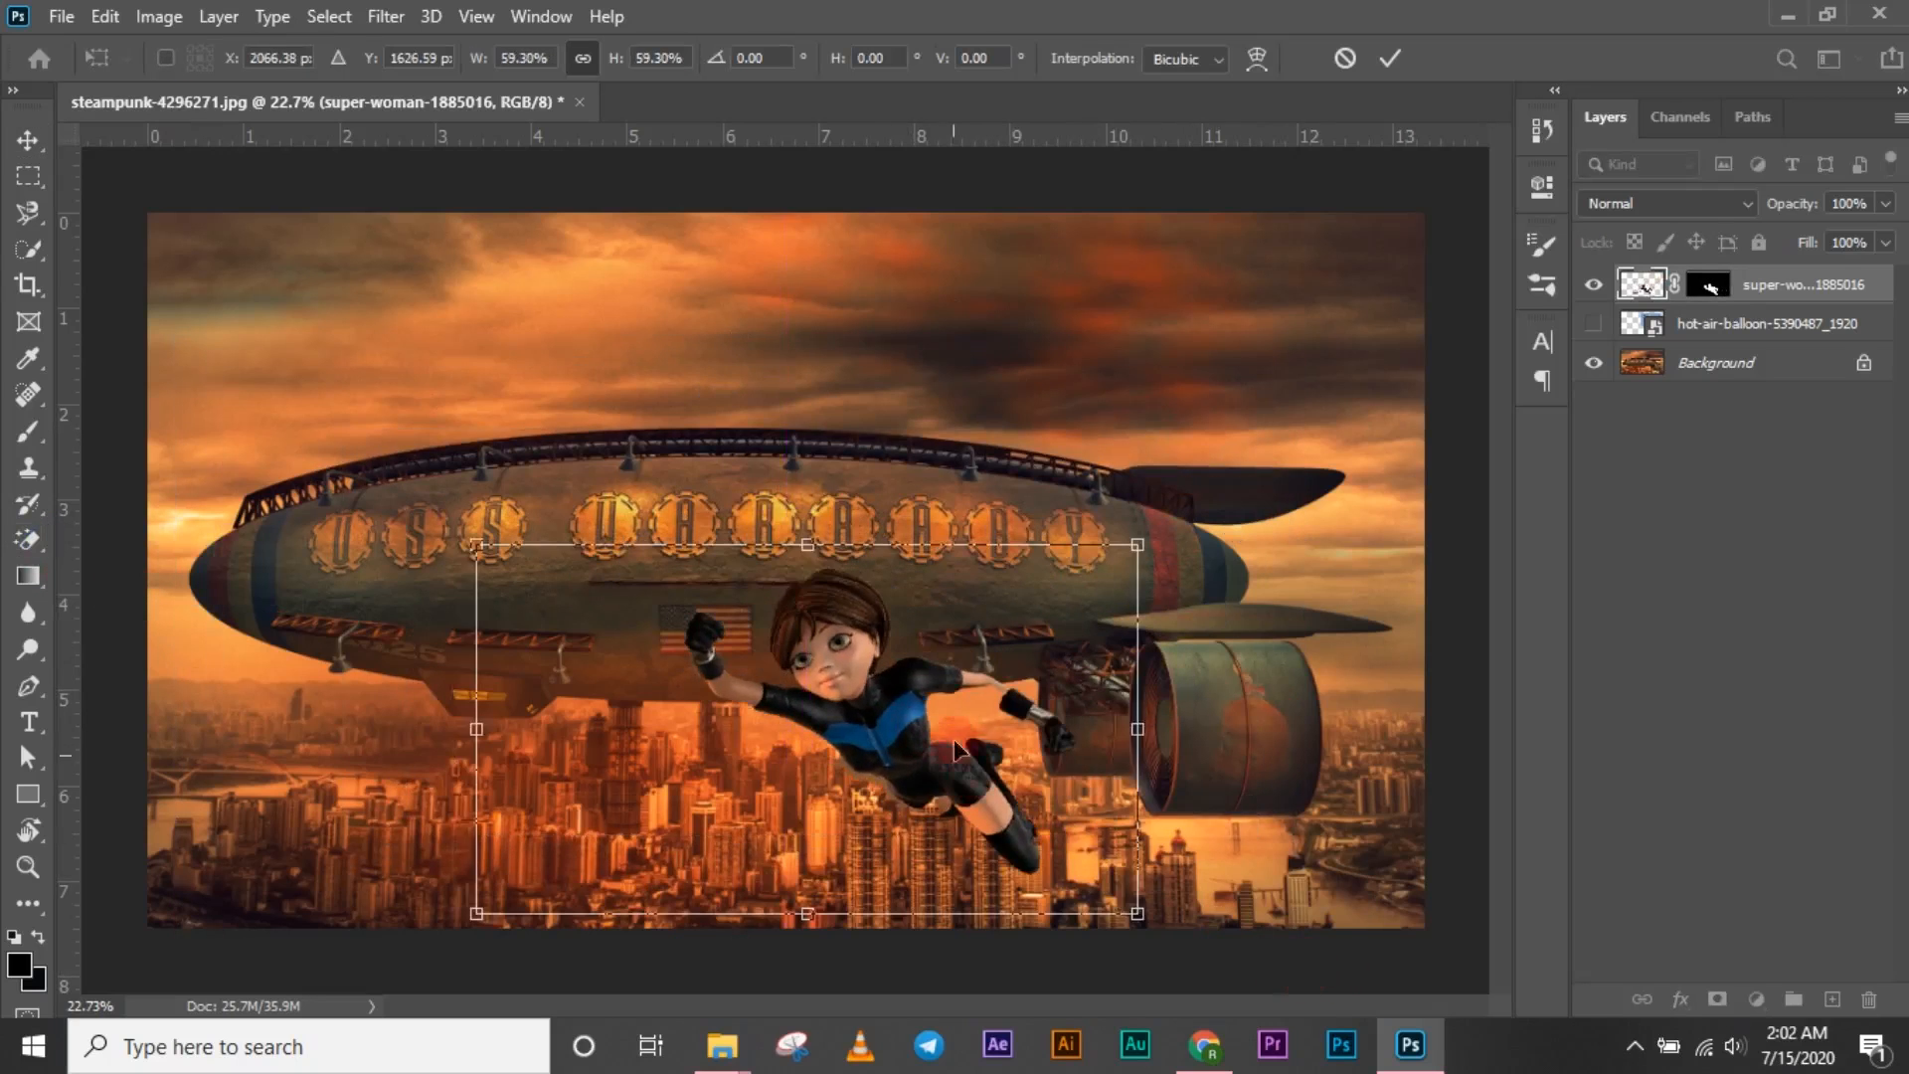
{"action": "key", "text": "ctrl+minus"}
{"action": "key", "text": "Return"}
{"action": "left_click_drag", "start_coordinate": [888, 736], "coordinate": [916, 735]}
{"action": "key", "text": "ctrl+t"}
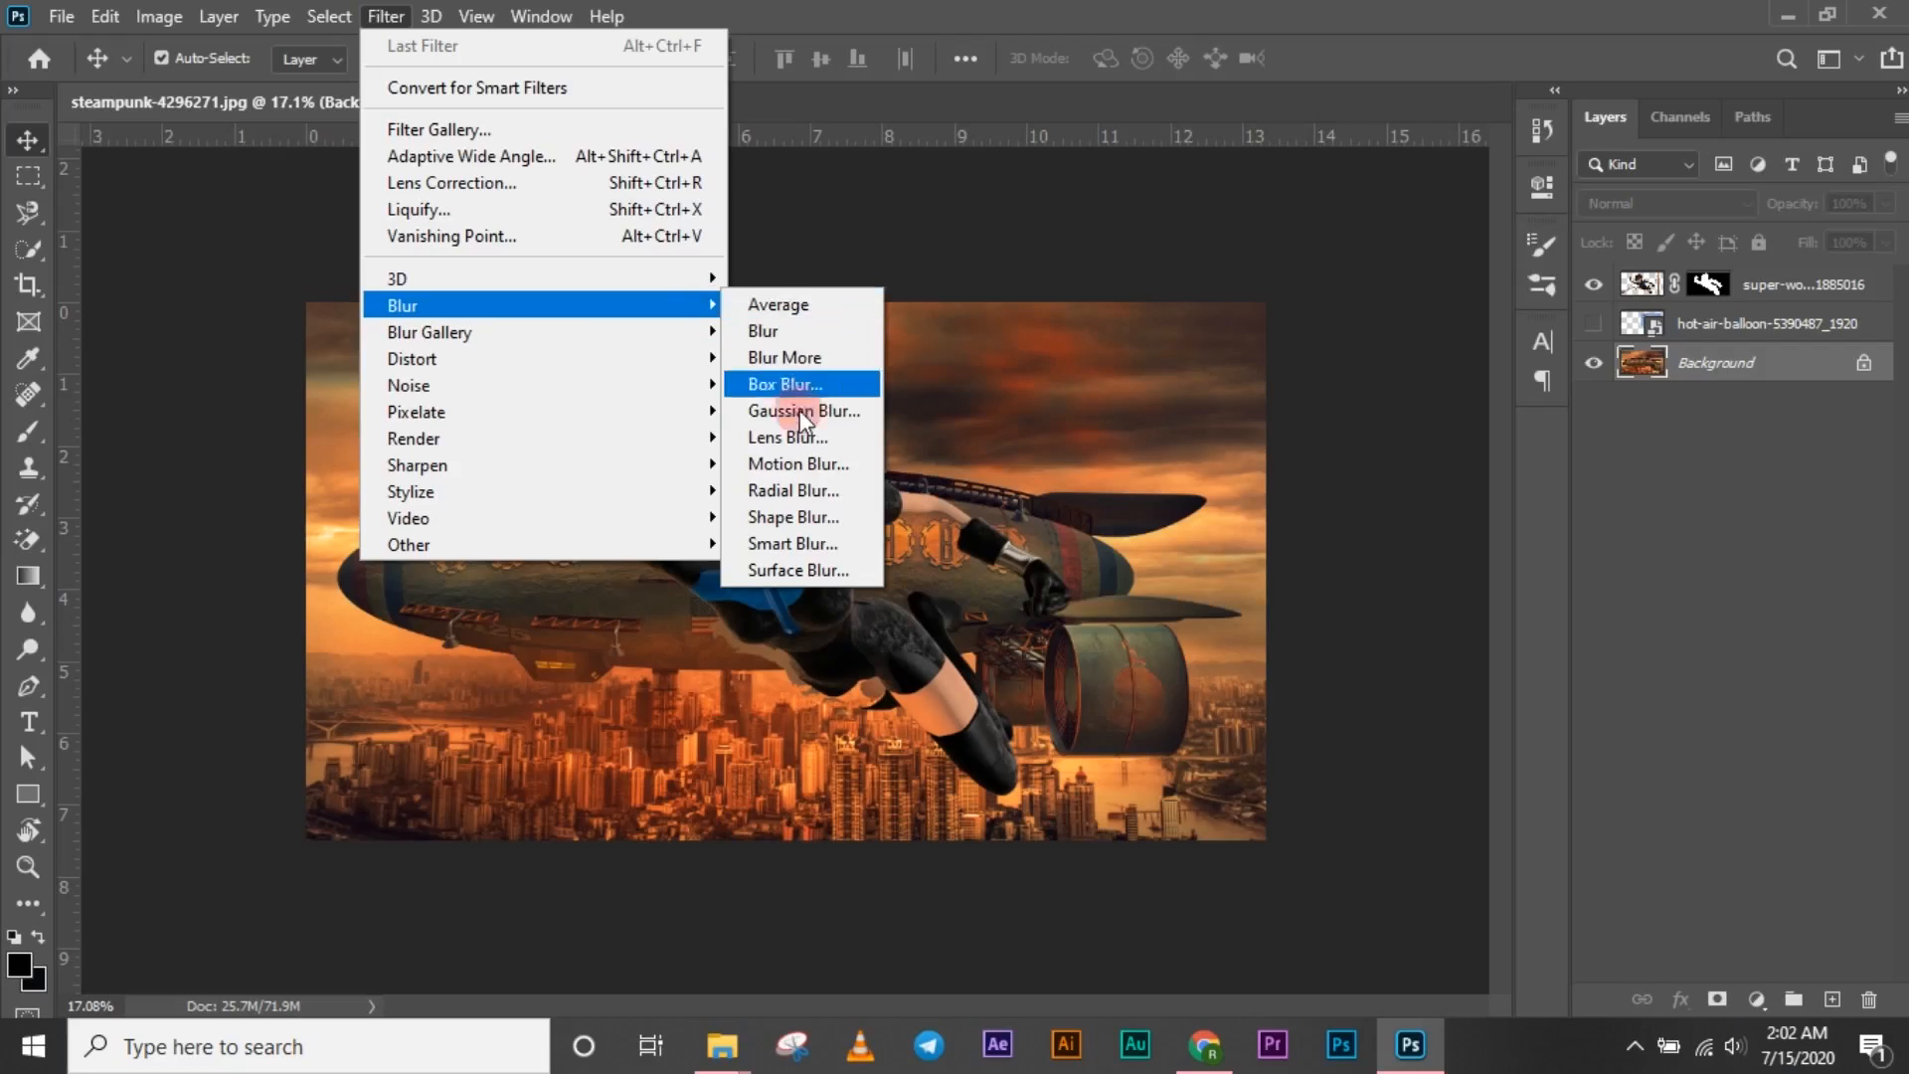
{"action": "left_click", "coordinate": [795, 456]}
{"action": "left_click", "coordinate": [1750, 368]}
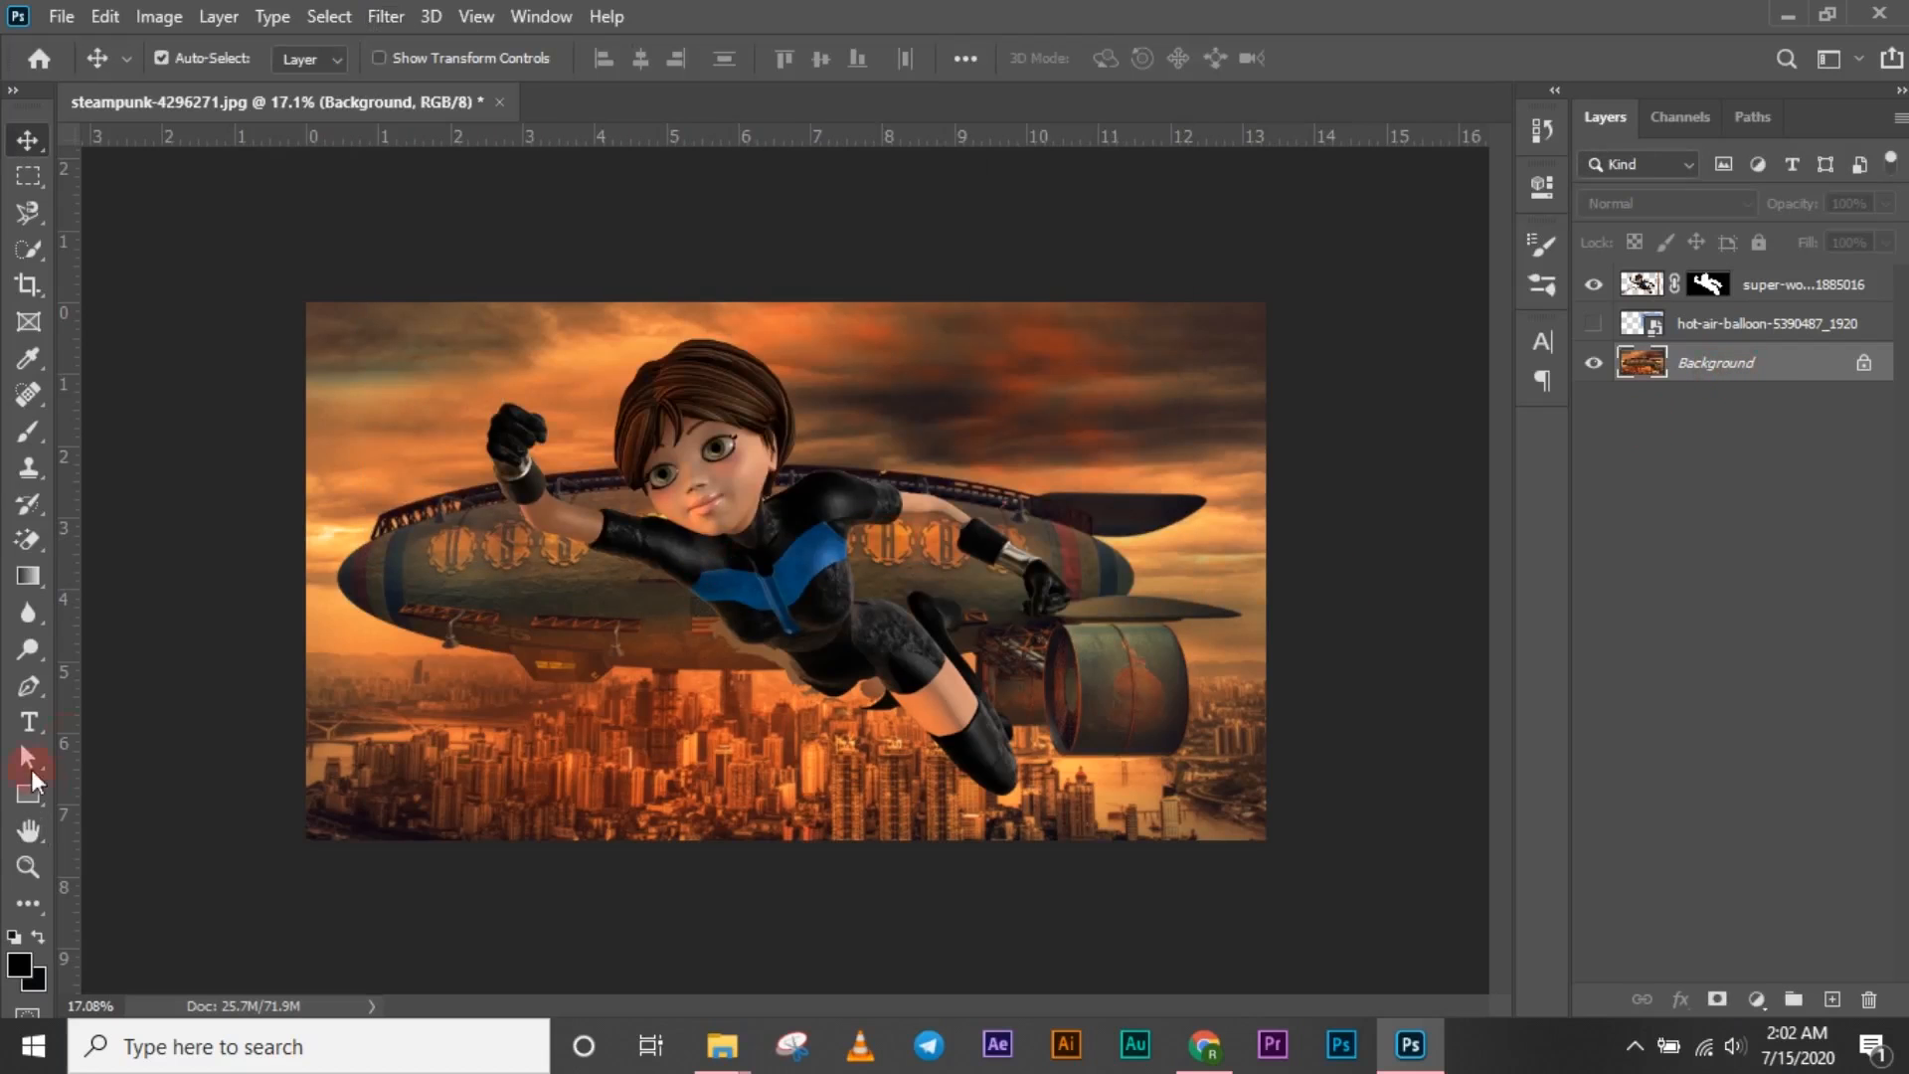
- Switch to Chrome, open pixabay.com and search its images for "dark clouds"
{"action": "left_click", "coordinate": [1205, 1044]}
{"action": "left_click", "coordinate": [370, 23]}
{"action": "left_click", "coordinate": [325, 24]}
{"action": "type", "text": "pixabay.com"}
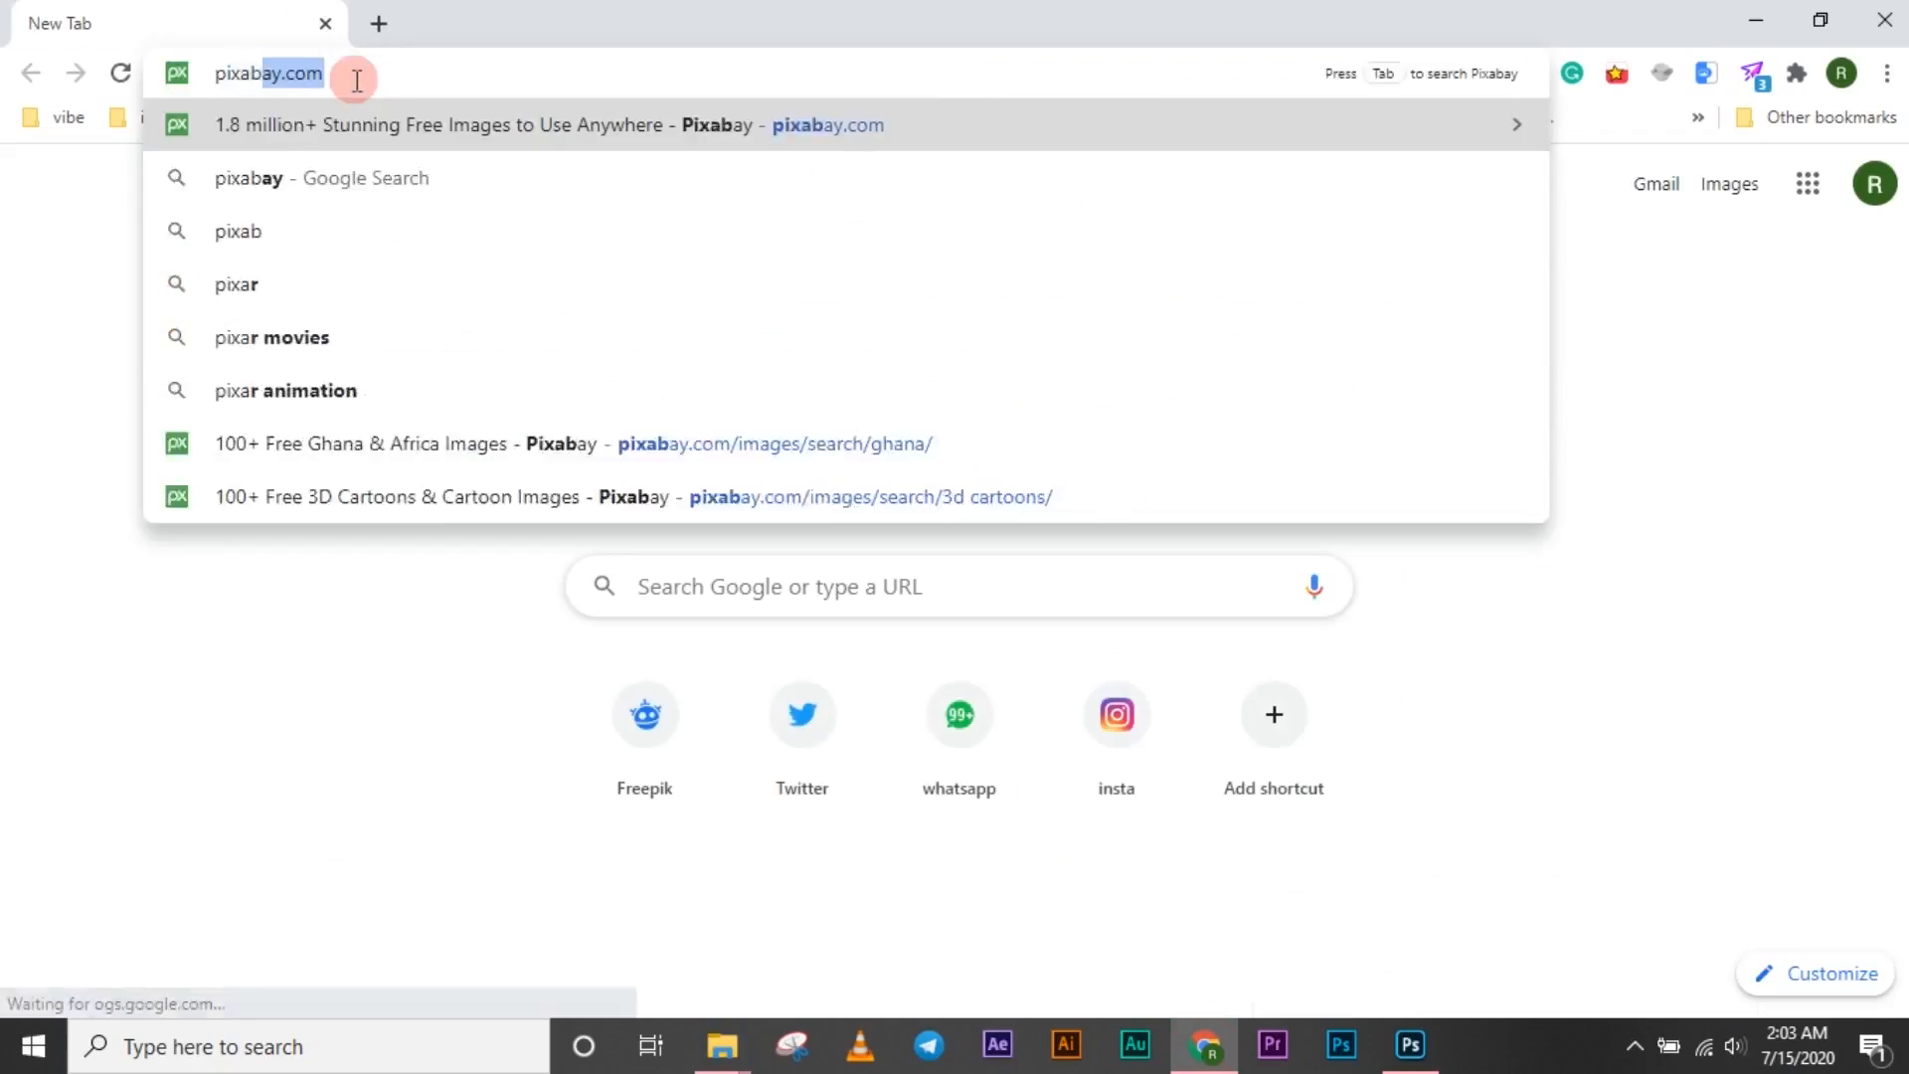
{"action": "key", "text": "Return"}
{"action": "left_click", "coordinate": [770, 509]}
{"action": "type", "text": "dark clouds"}
{"action": "key", "text": "Return"}
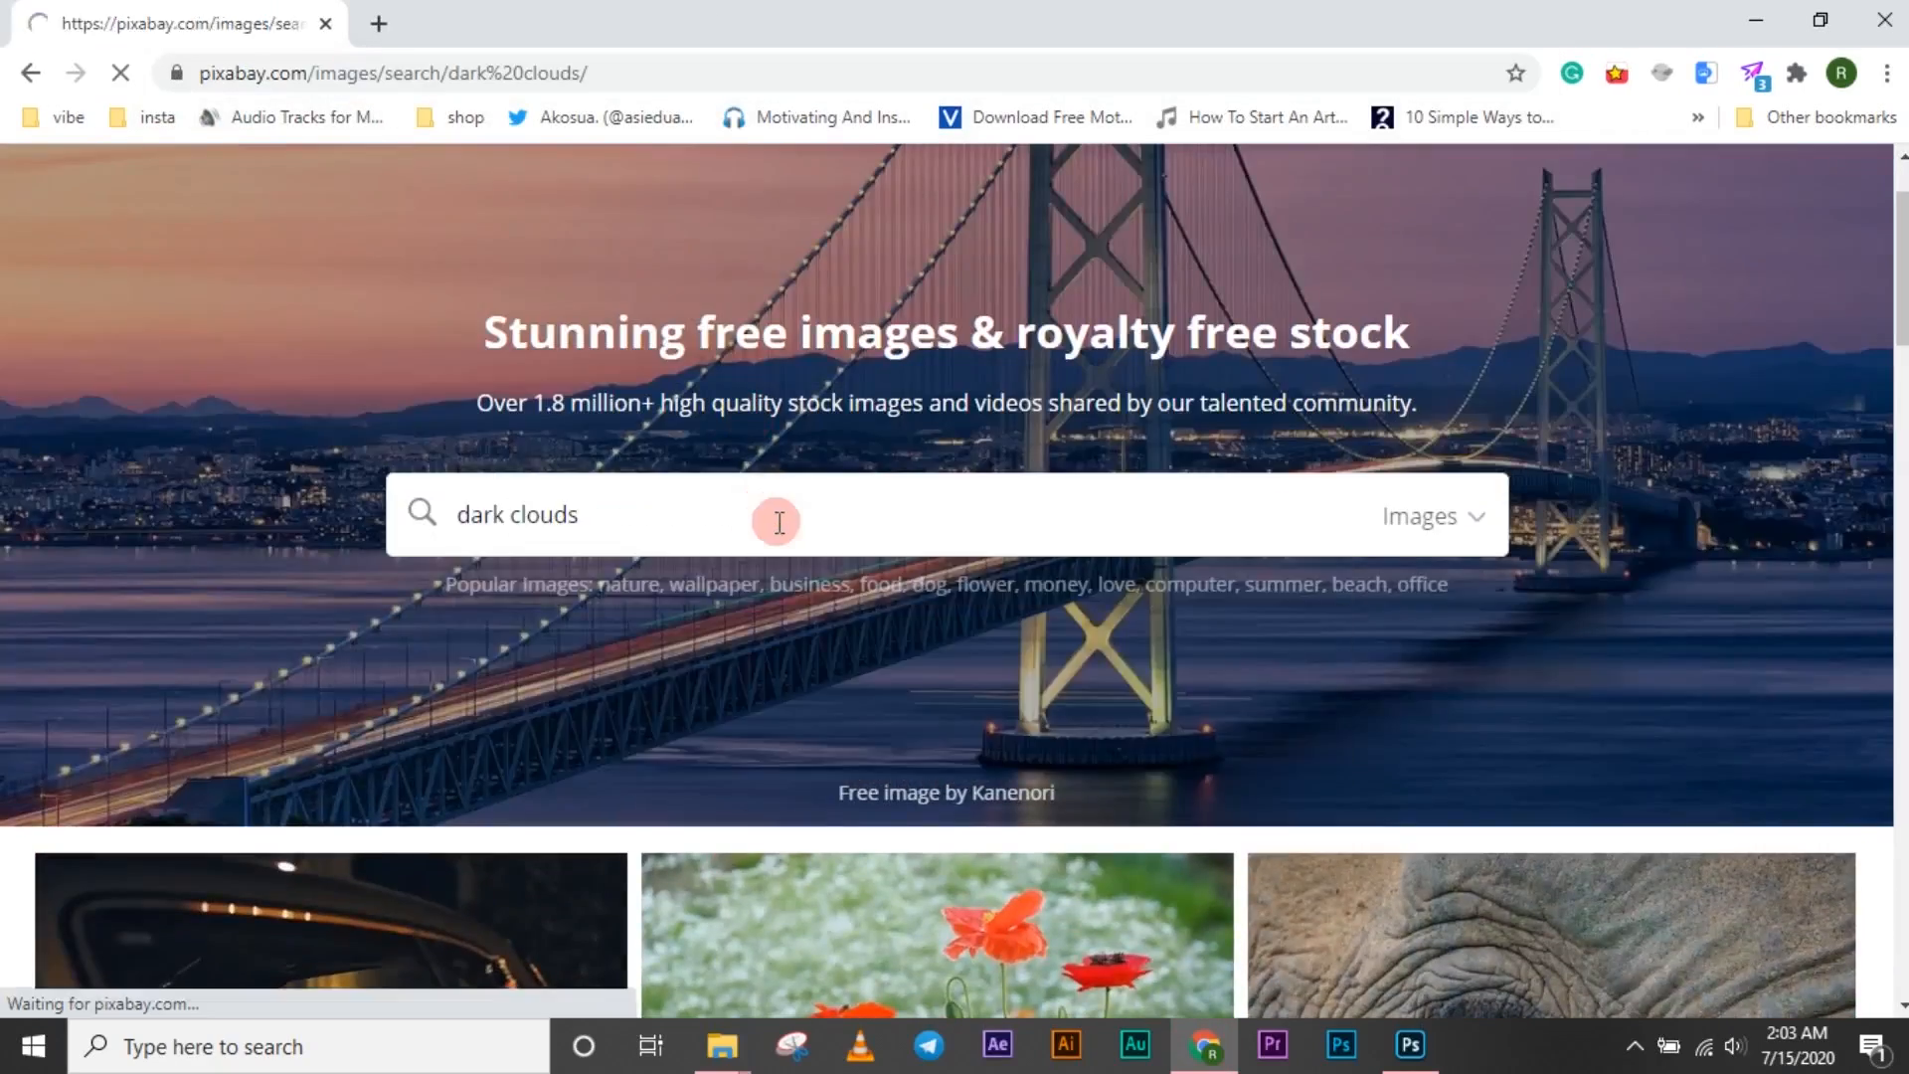
- Browse the dark clouds results and open the Lightning Storm Arizona image
{"action": "scroll", "coordinate": [869, 666], "scroll_direction": "down", "scroll_amount": 10}
{"action": "left_click", "coordinate": [874, 675]}
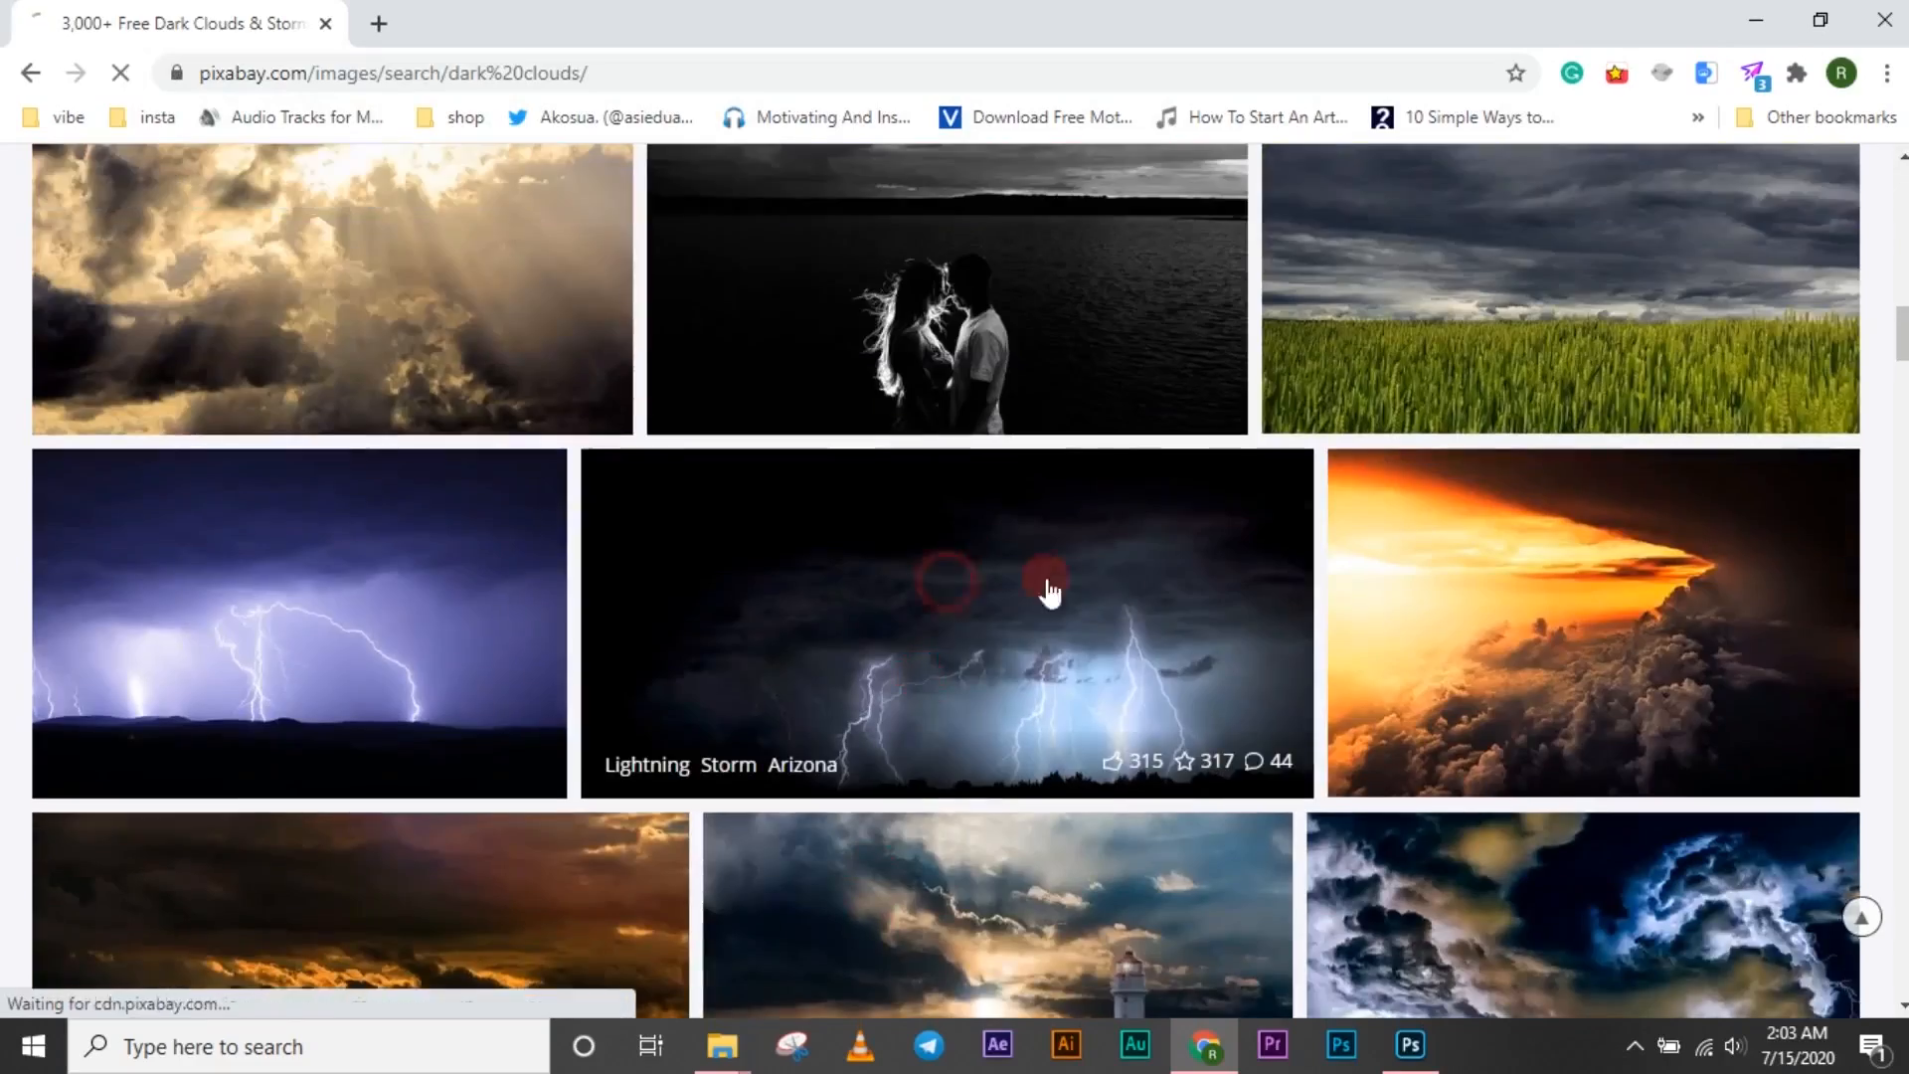
{"action": "left_click", "coordinate": [1577, 554]}
{"action": "scroll", "coordinate": [627, 724], "scroll_direction": "down", "scroll_amount": 3}
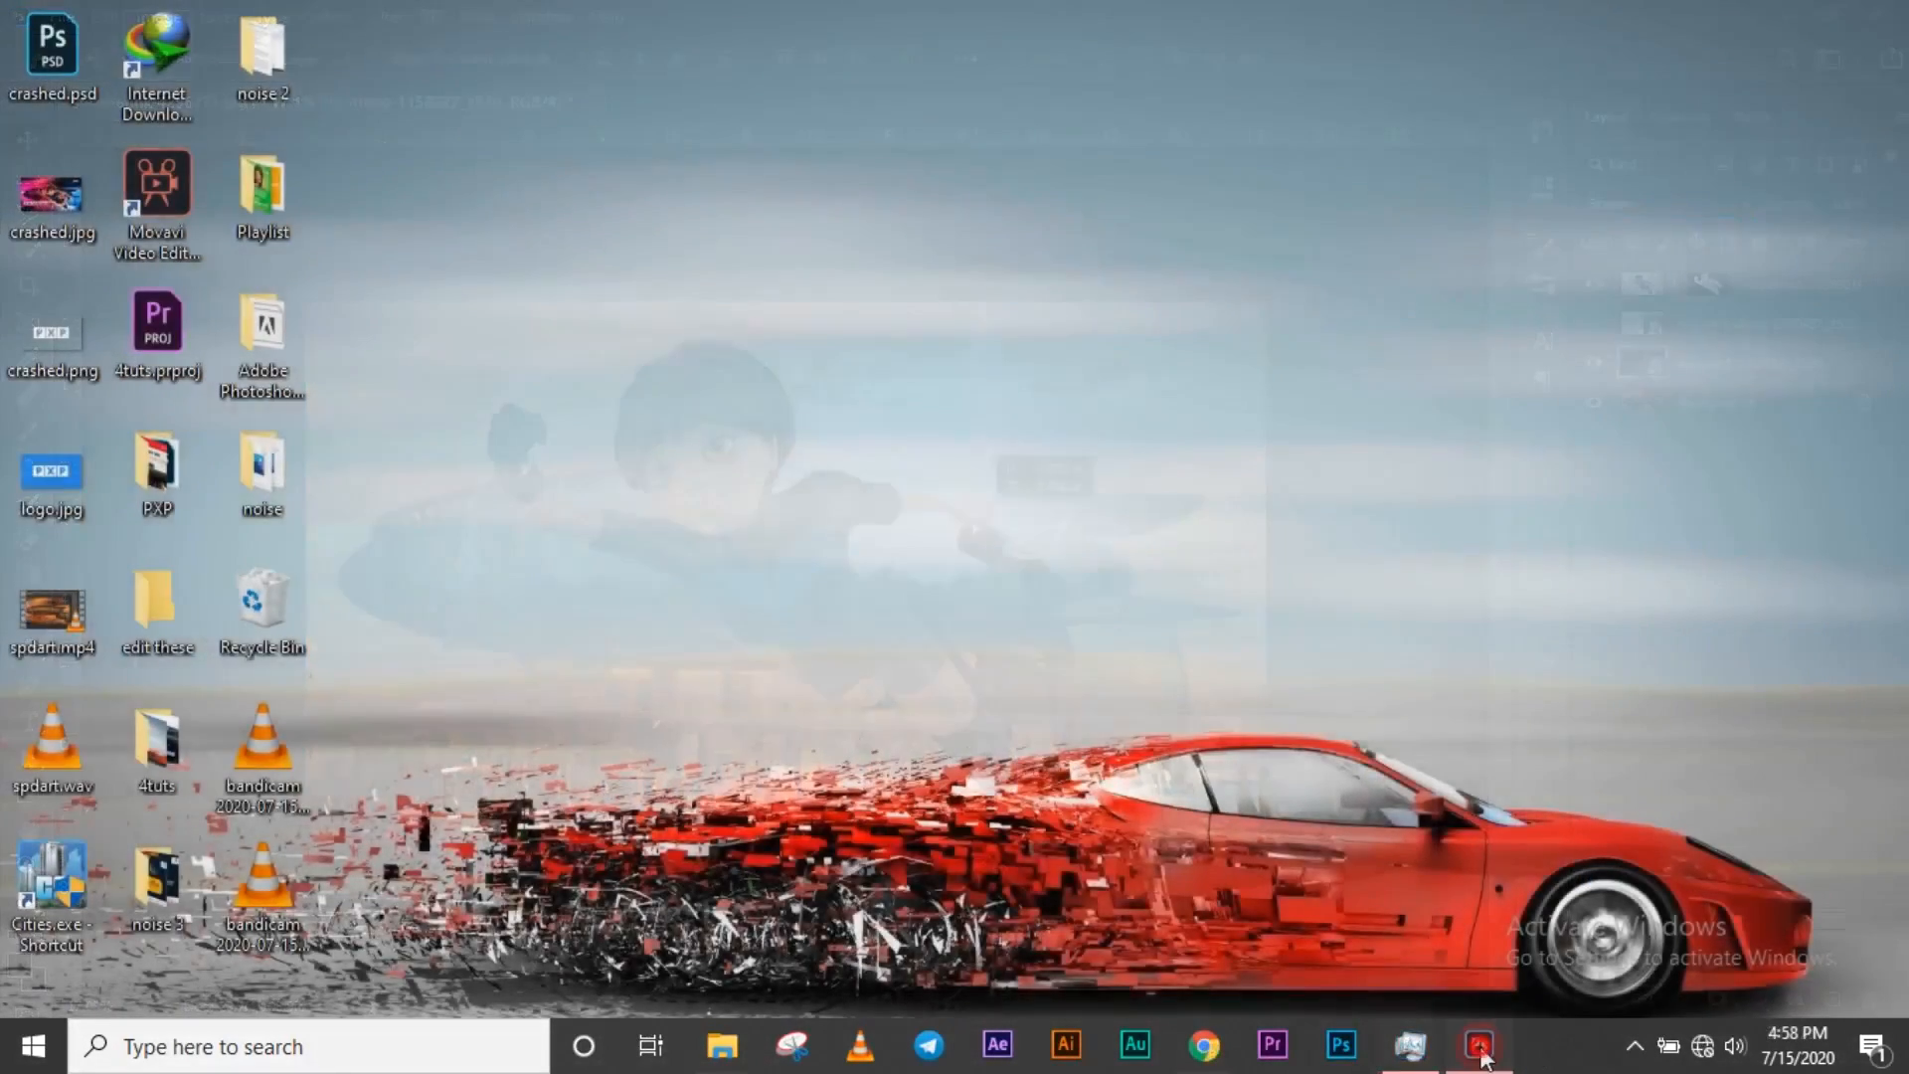
- Switch to the crashed.psd document in Photoshop, expand Group 1 and delete the "wriete" text layer
{"action": "left_click", "coordinate": [1481, 1049]}
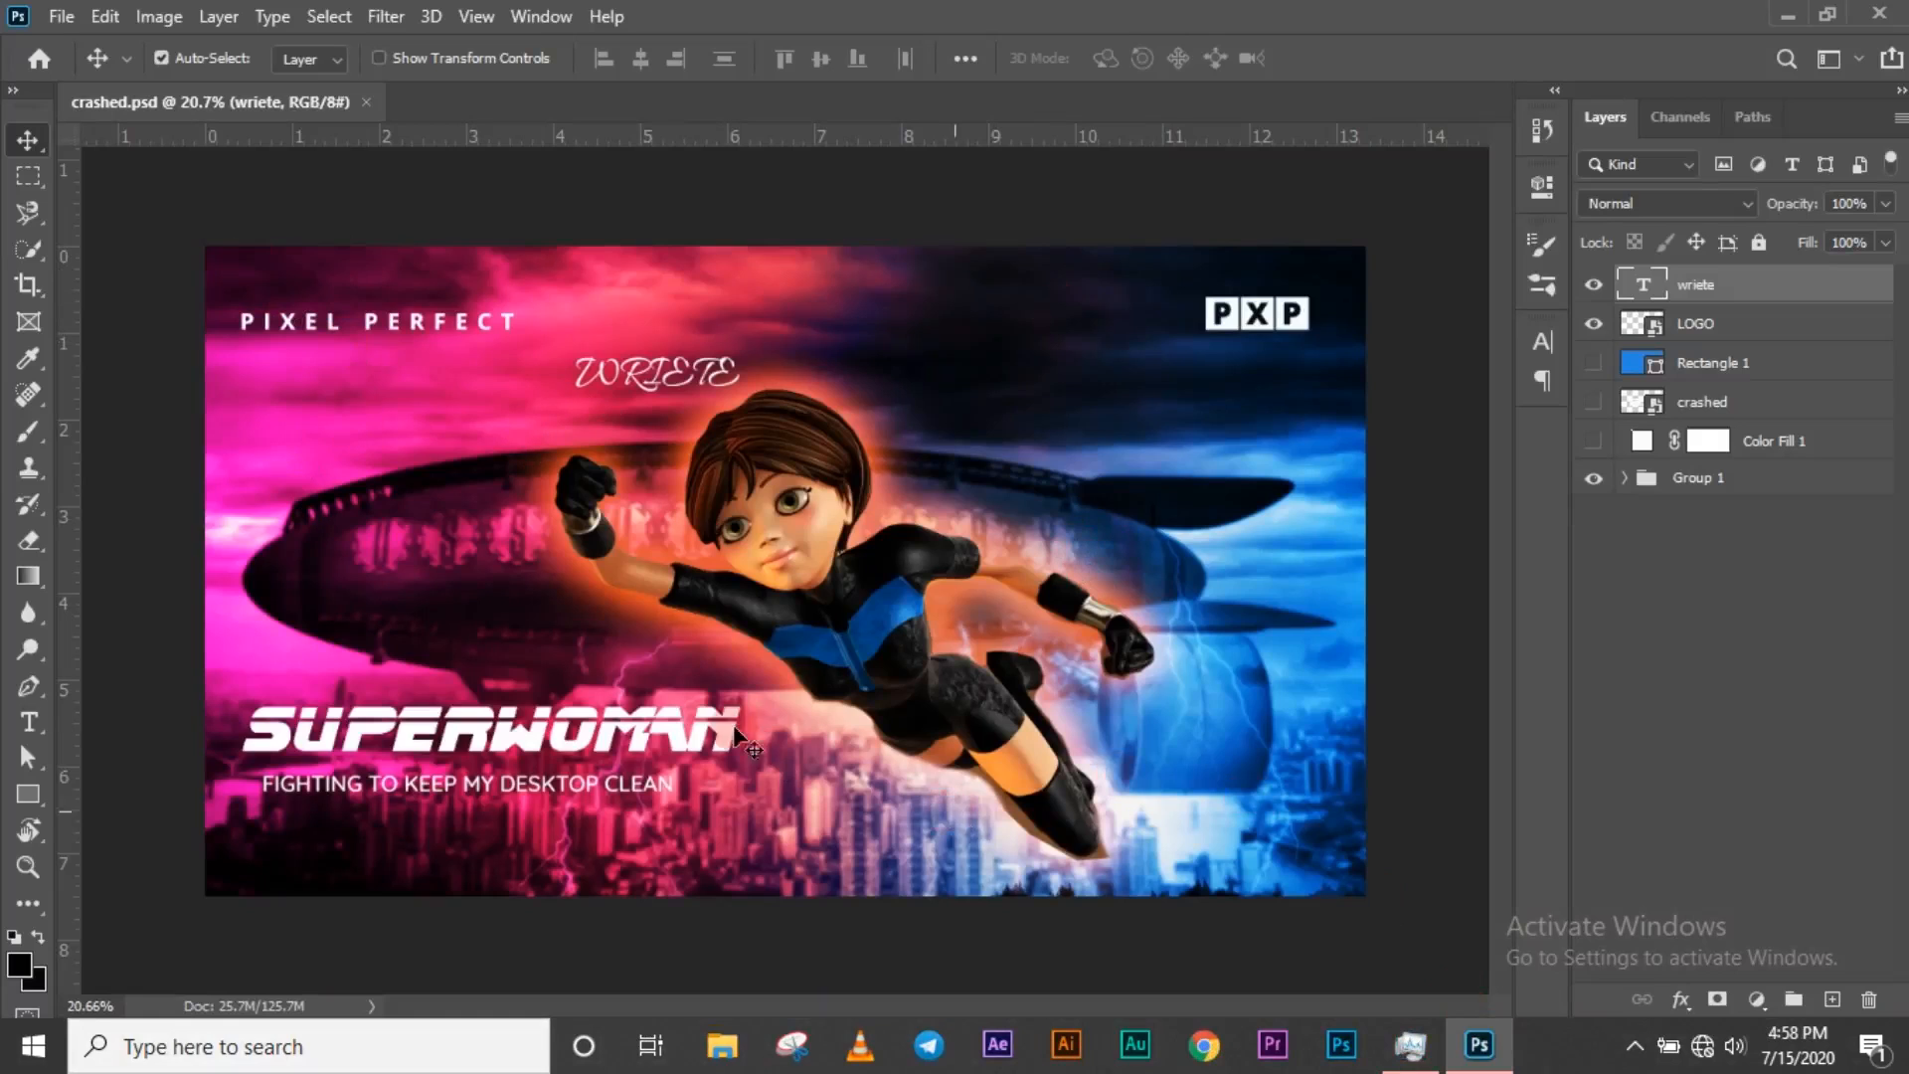
{"action": "left_click", "coordinate": [1624, 479]}
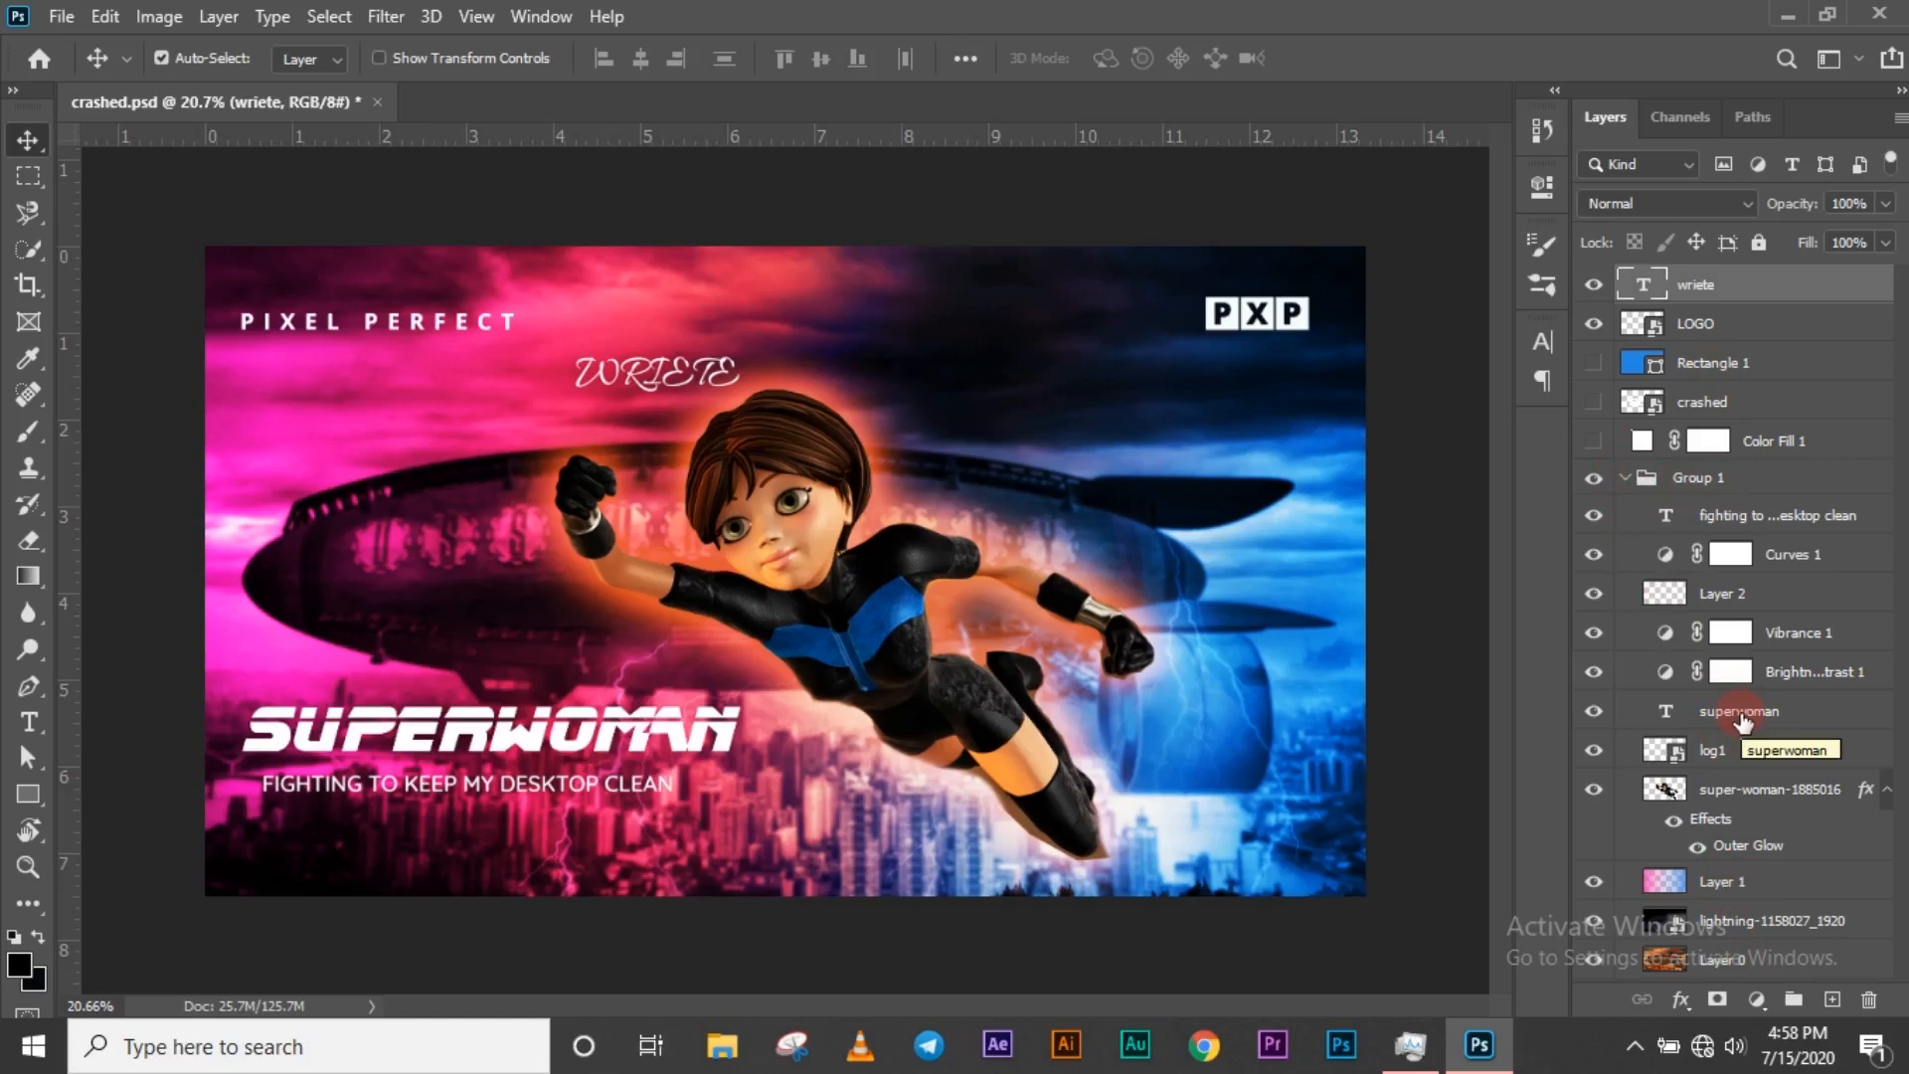
{"action": "key", "text": "Delete"}
{"action": "key", "text": "t"}
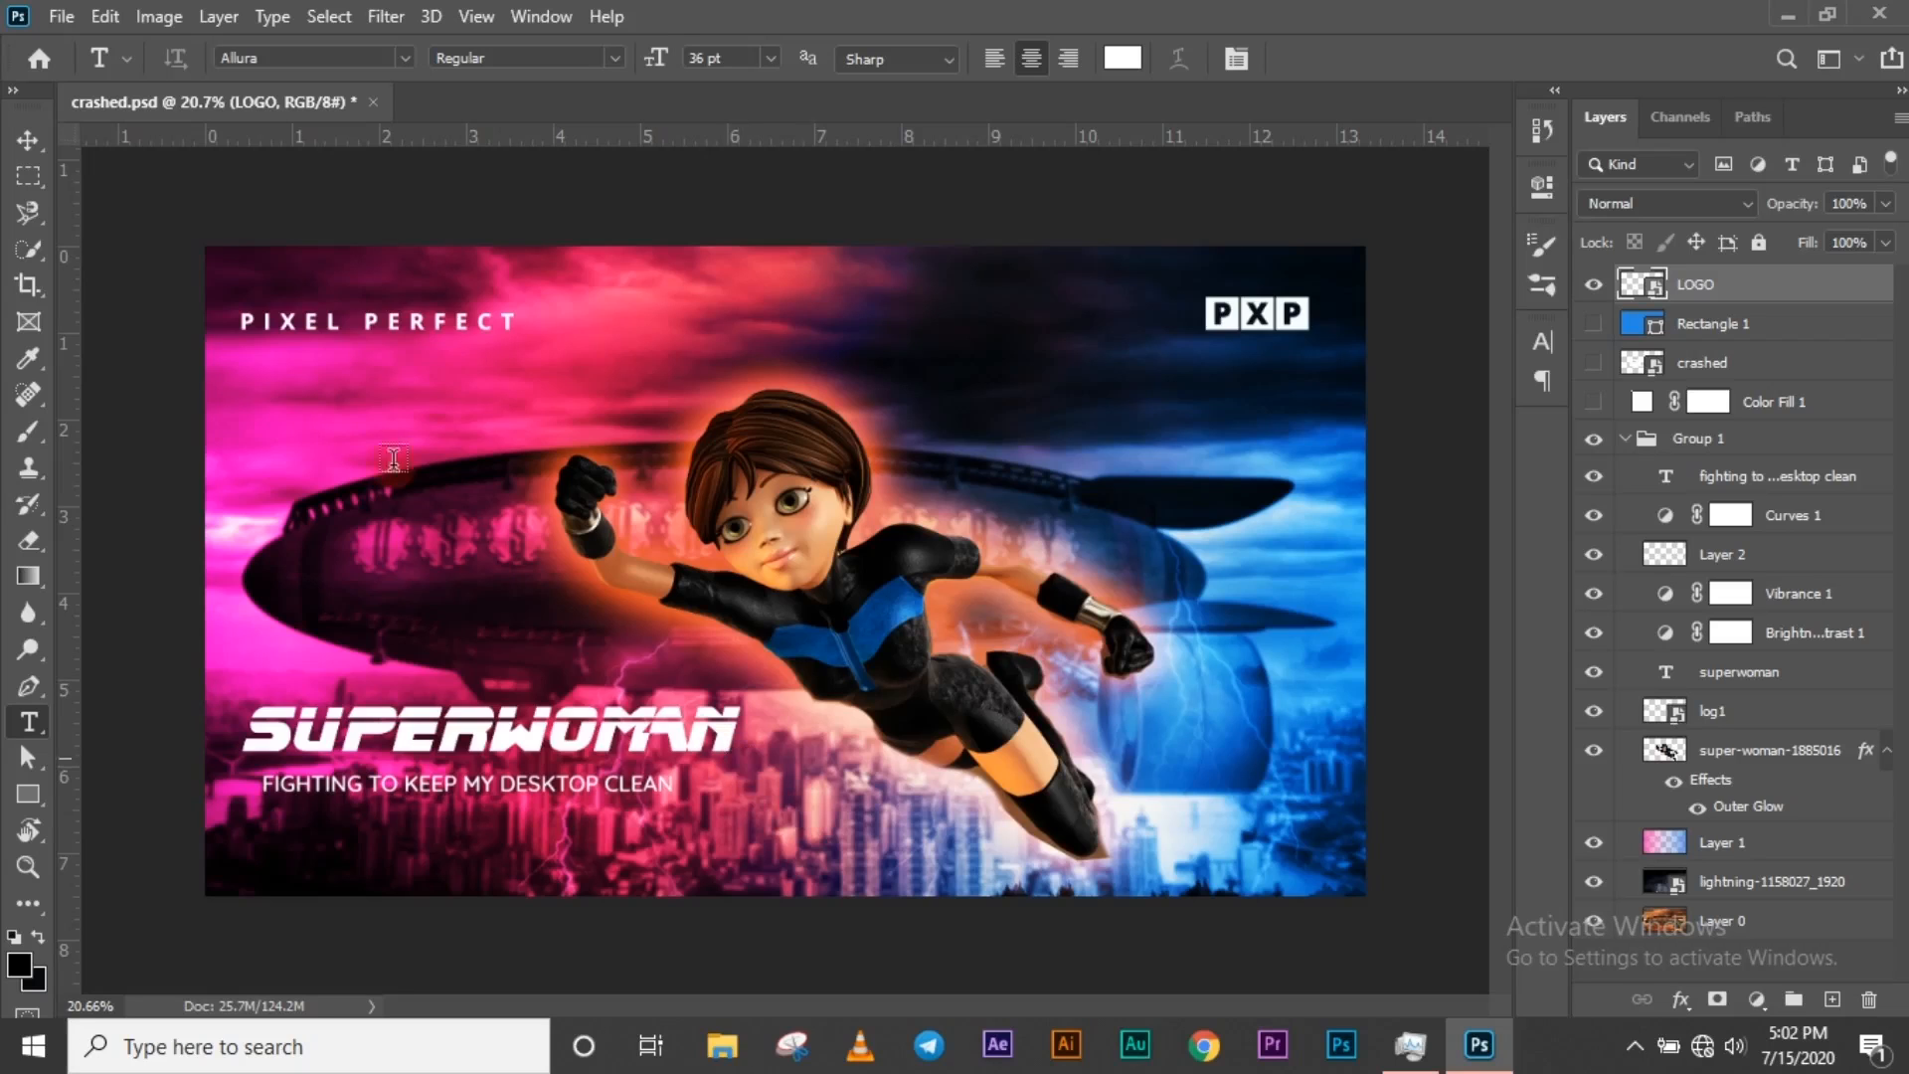
- Review the file formats offered when saving a copy of the document on the computer, without saving
{"action": "left_click", "coordinate": [62, 16]}
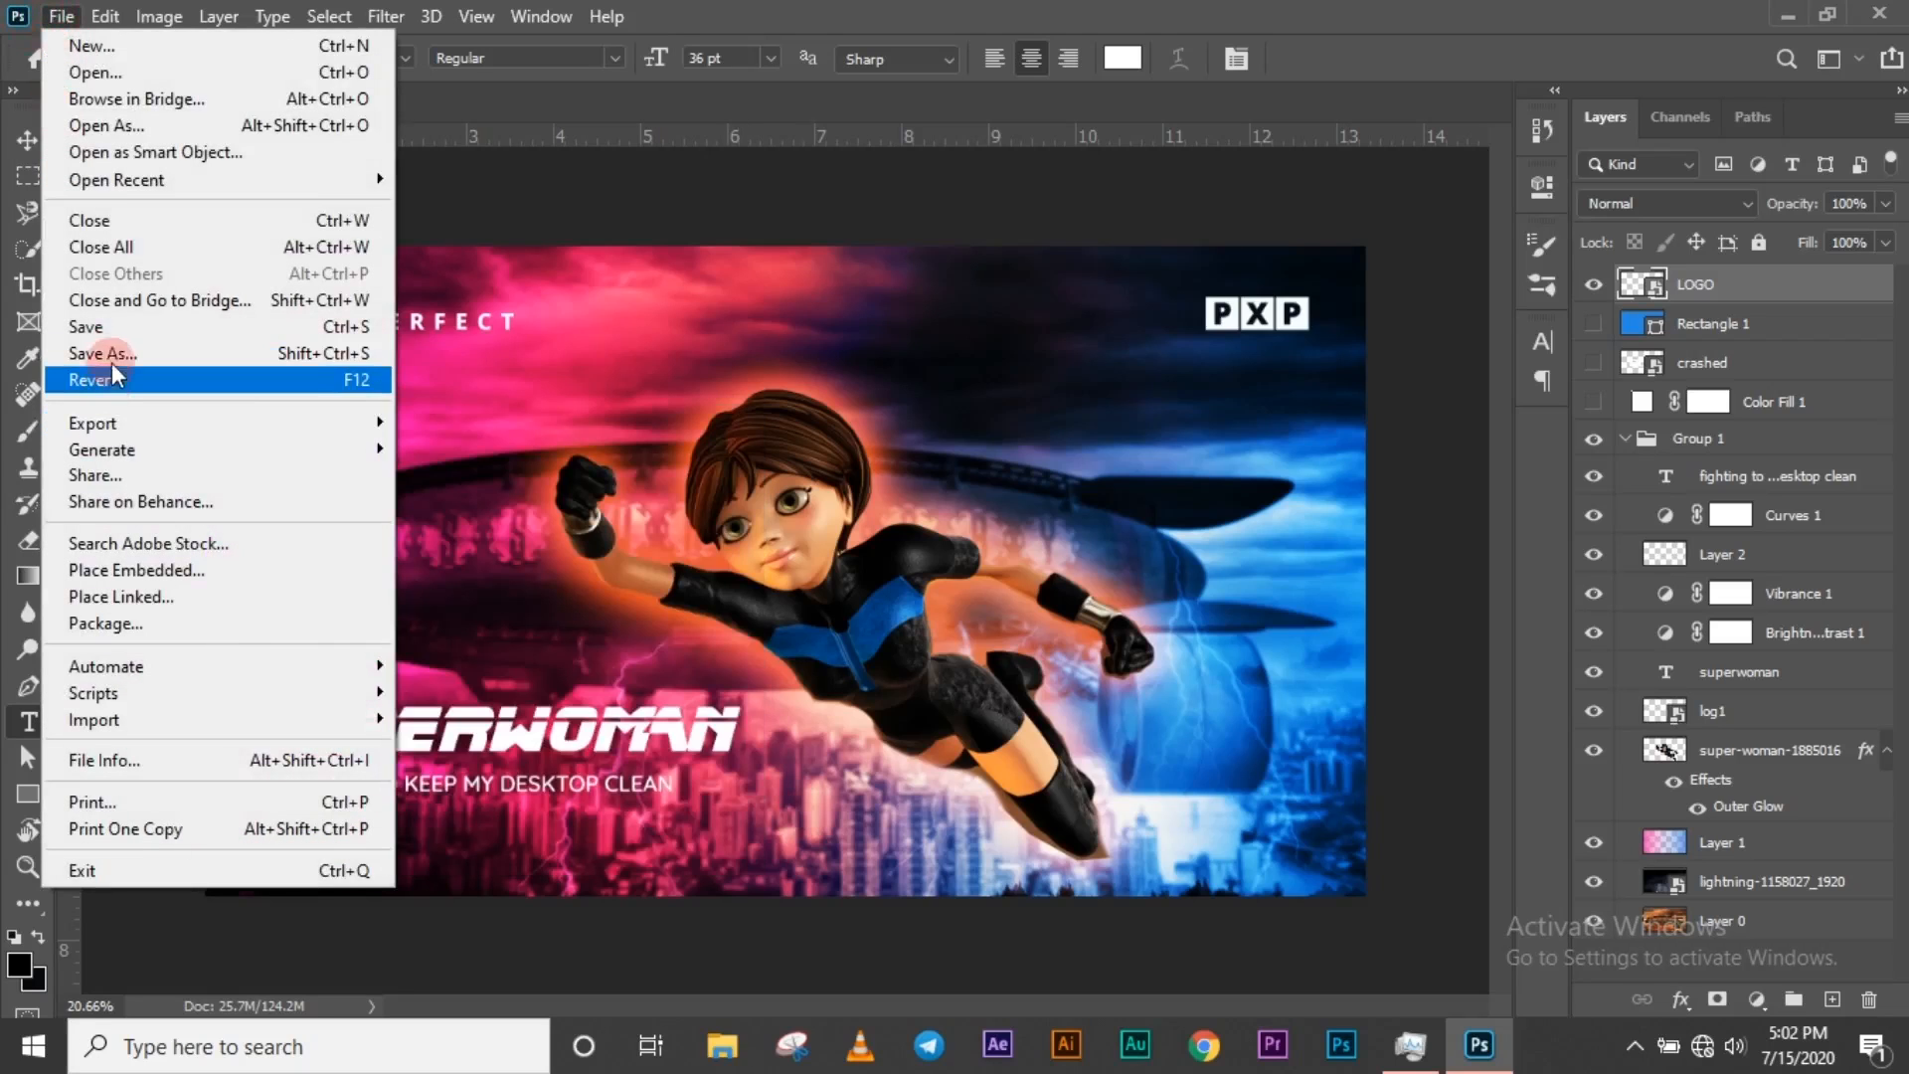
{"action": "left_click", "coordinate": [105, 356]}
{"action": "left_click", "coordinate": [1111, 761]}
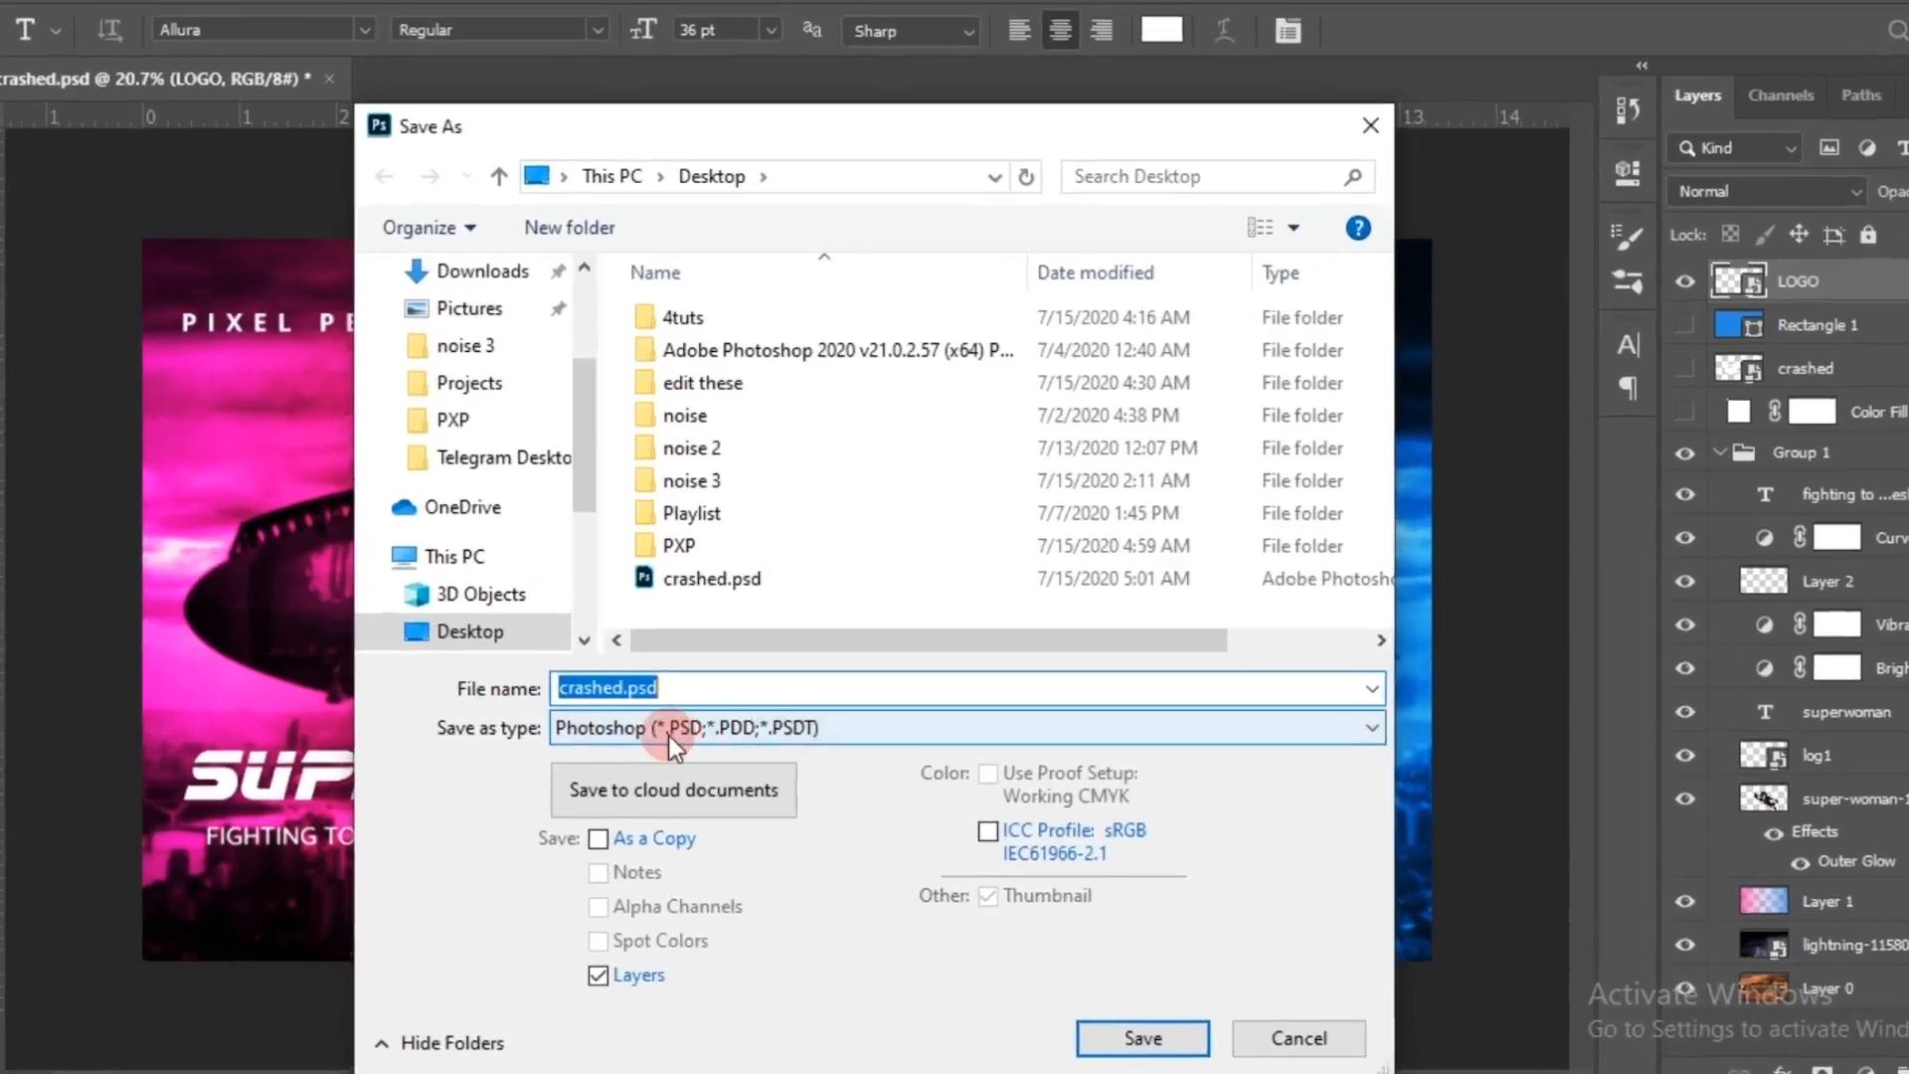
{"action": "left_click", "coordinate": [677, 796]}
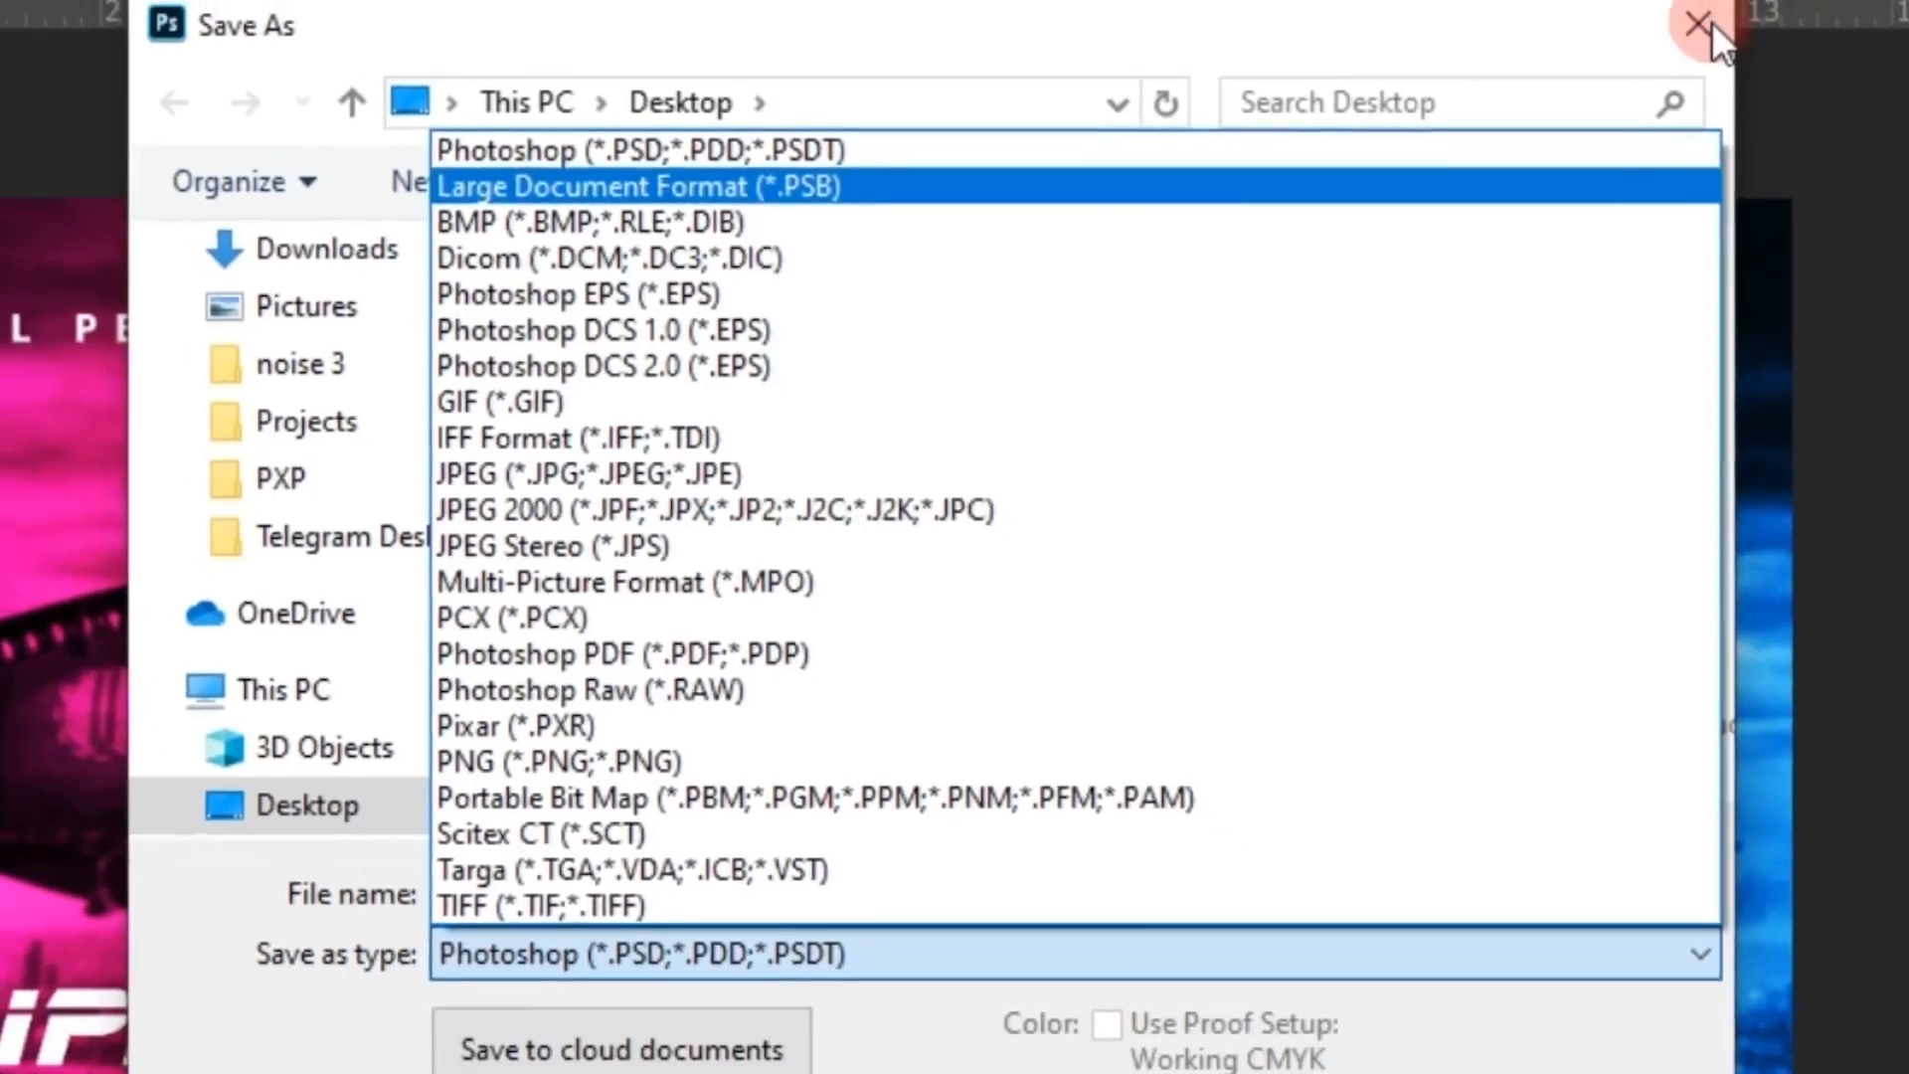
{"action": "left_click", "coordinate": [1711, 20]}
{"action": "left_click", "coordinate": [1563, 66]}
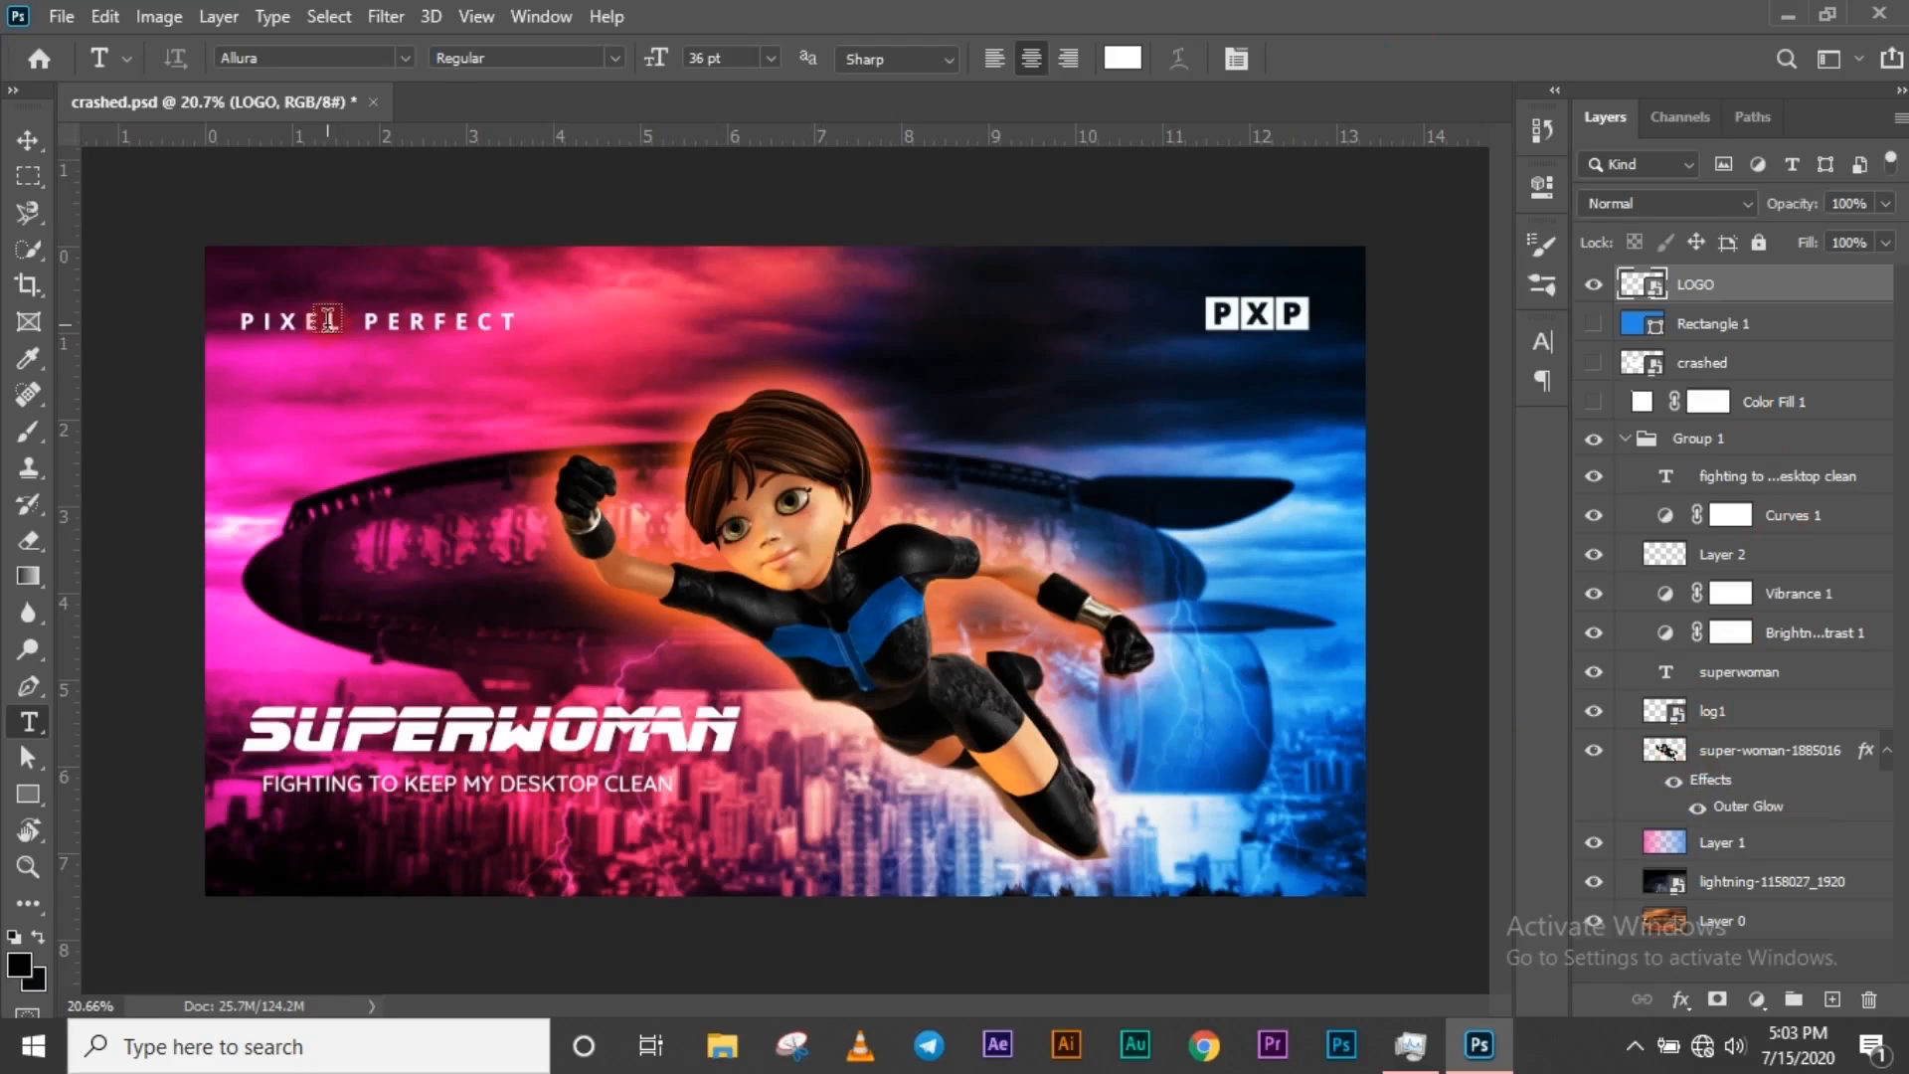
- Replace the SUPERWOMAN title text with "sadkjfdkndjkggdfdfgdfdg" and select Layer 1
{"action": "double_click", "coordinate": [348, 735]}
{"action": "type", "text": "sadkjfdkndjkg"}
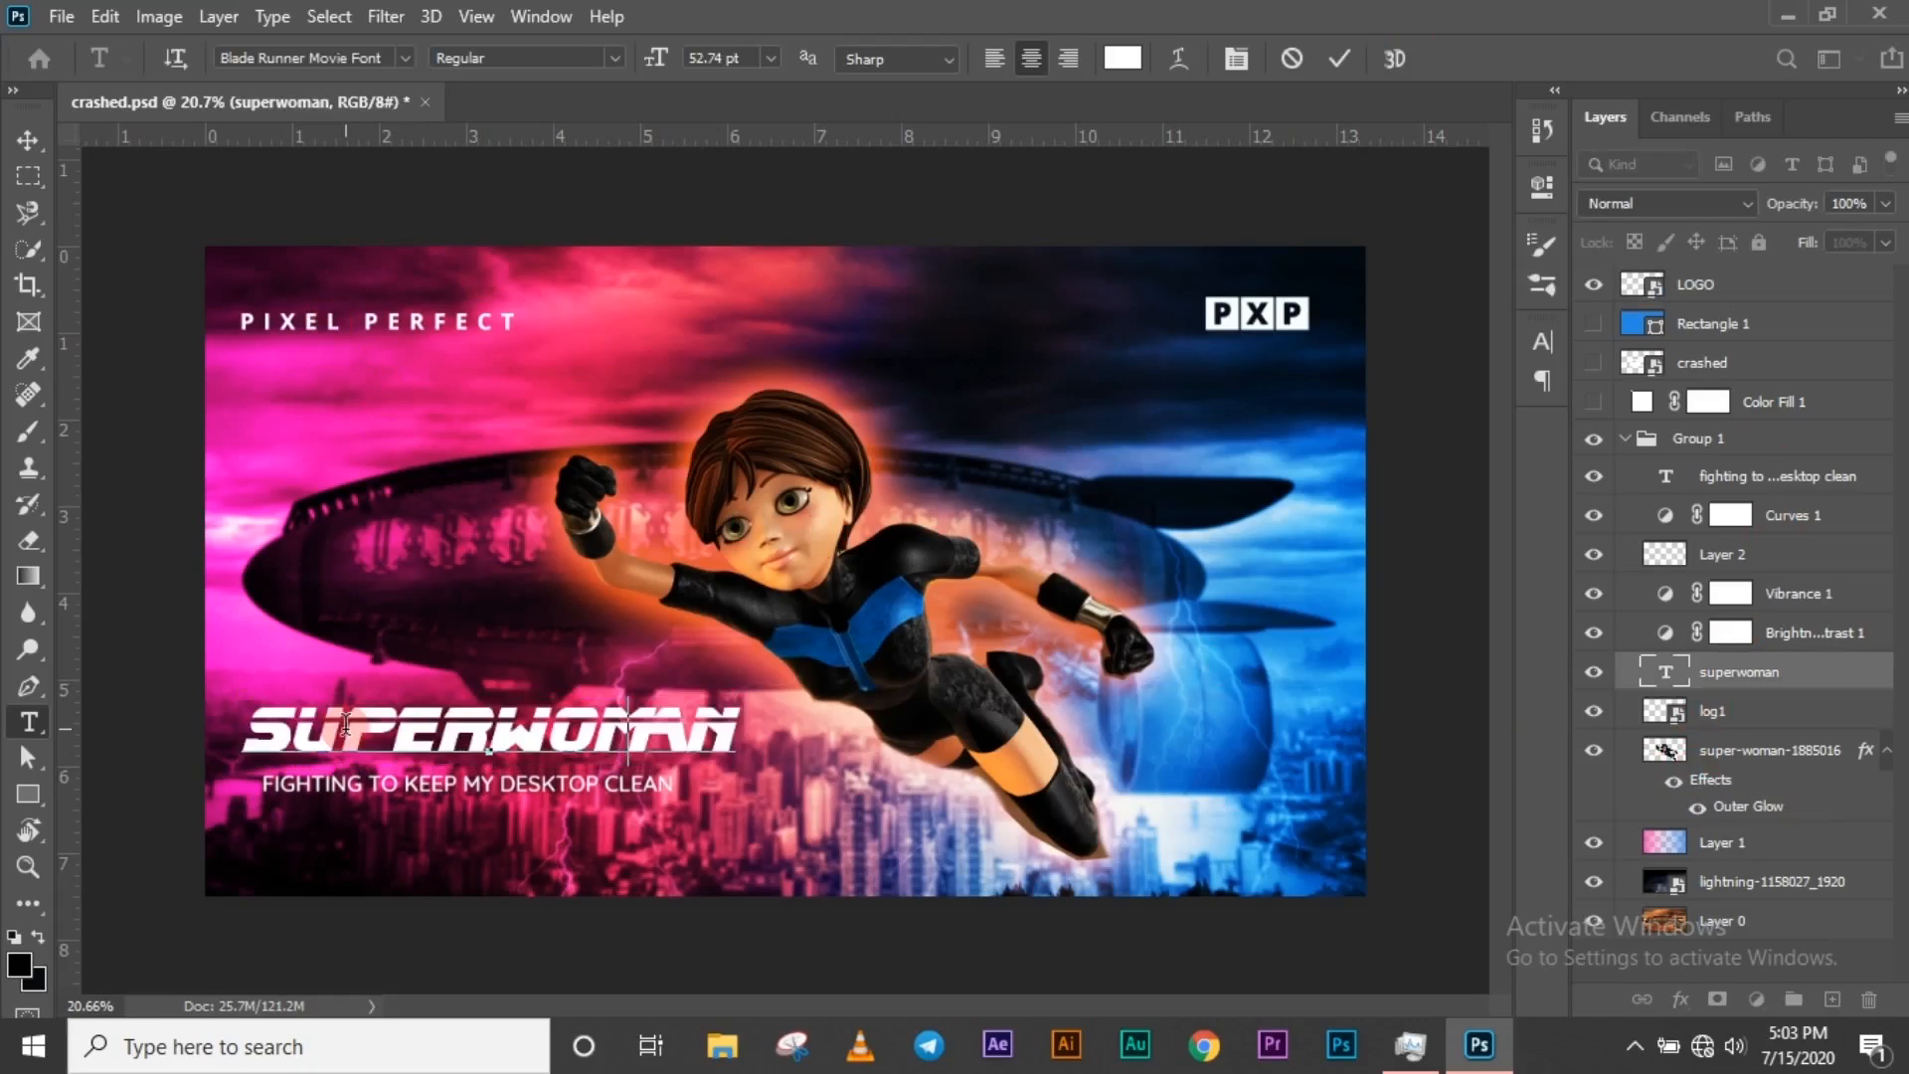
{"action": "type", "text": "gdfdfgdfdg"}
{"action": "left_click", "coordinate": [1824, 842]}
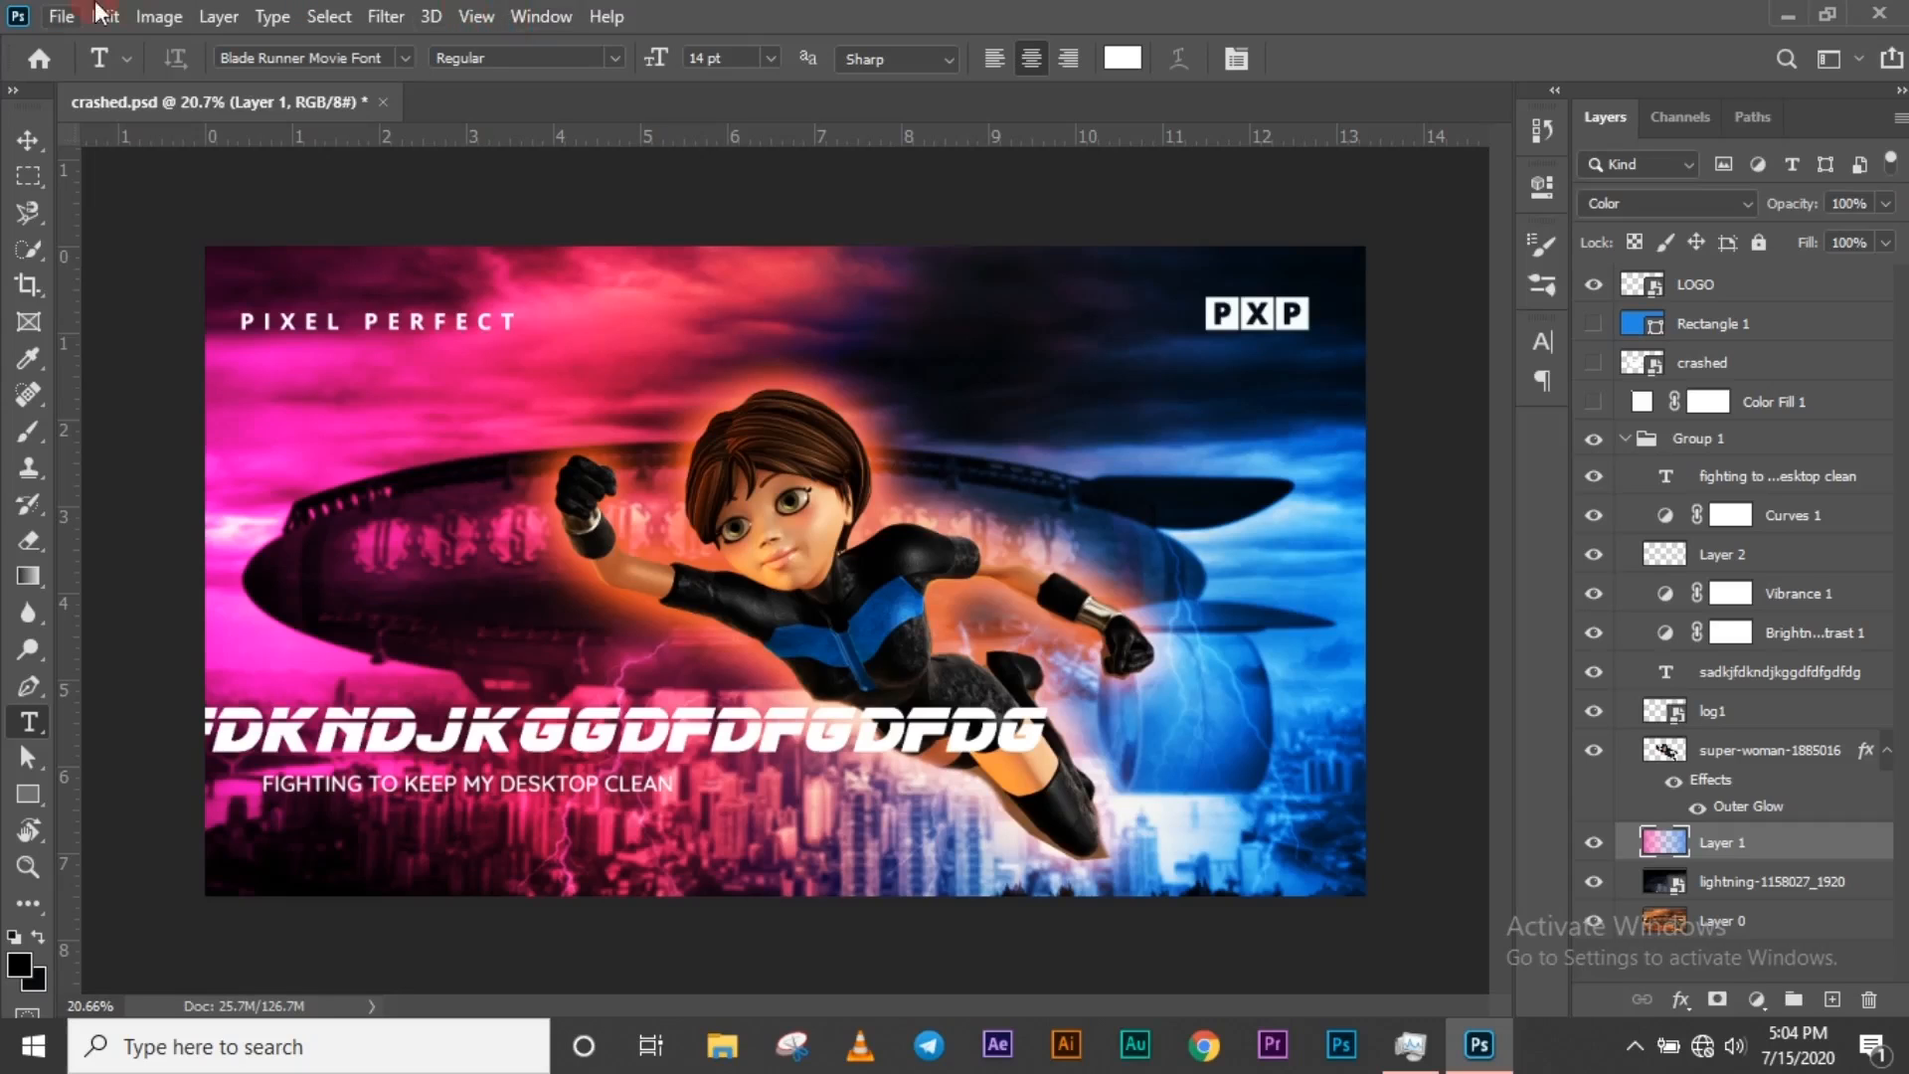
- Save the changes to crashed.psd
{"action": "left_click", "coordinate": [58, 17]}
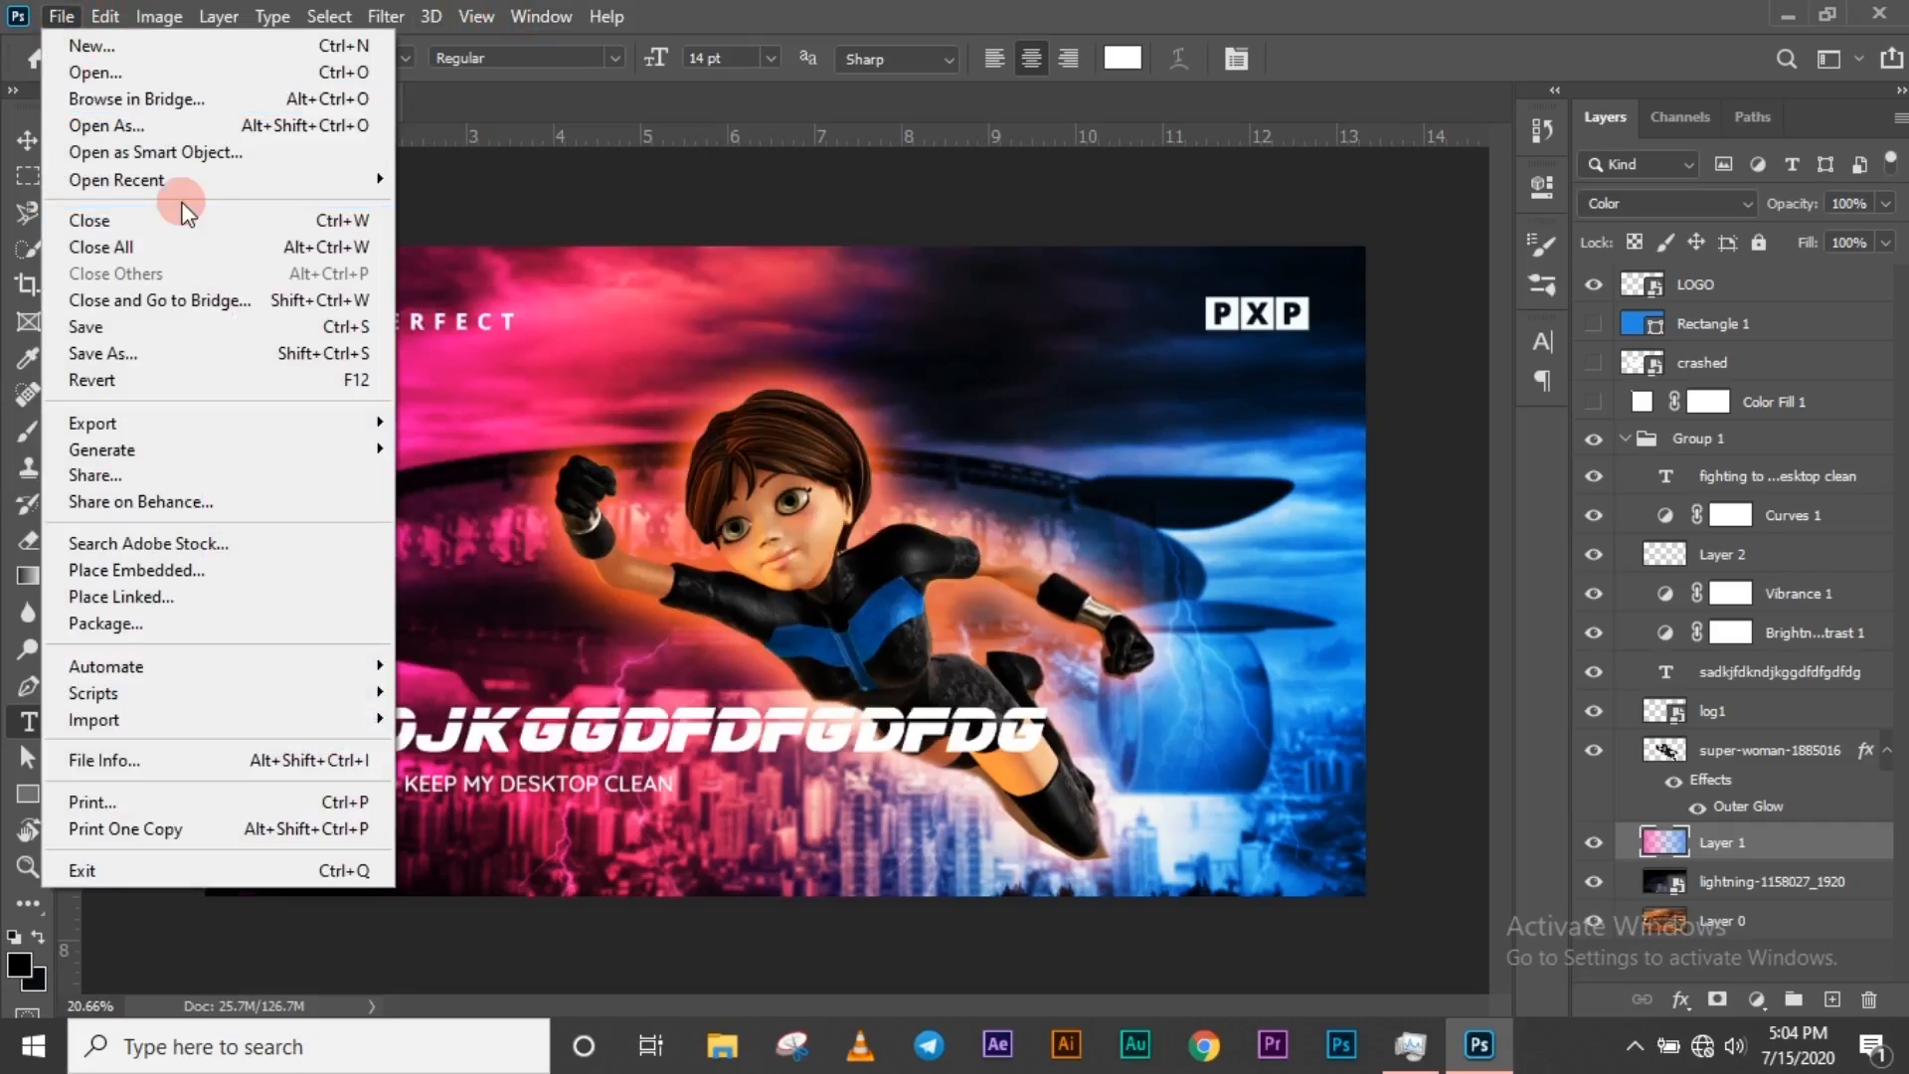
{"action": "left_click", "coordinate": [436, 218]}
{"action": "left_click", "coordinate": [60, 17]}
{"action": "double_click", "coordinate": [56, 17]}
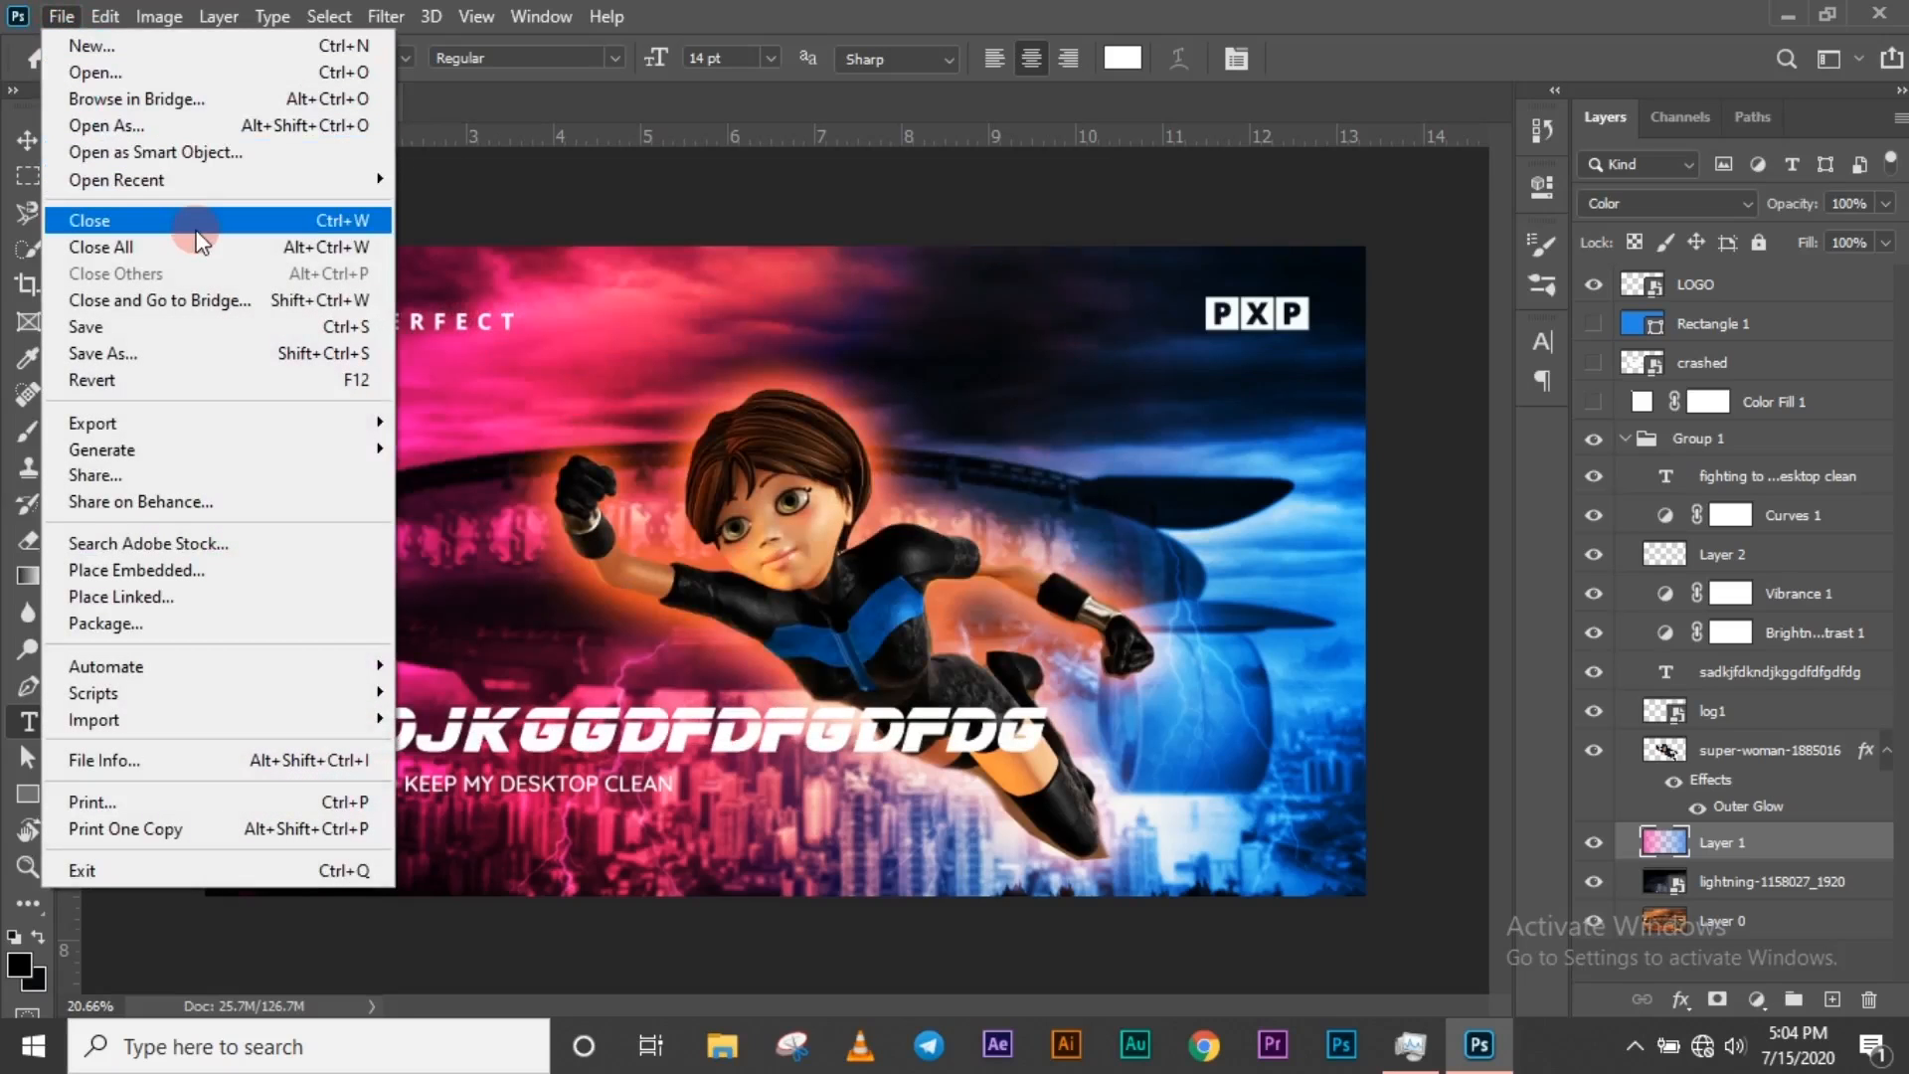
{"action": "left_click", "coordinate": [248, 337]}
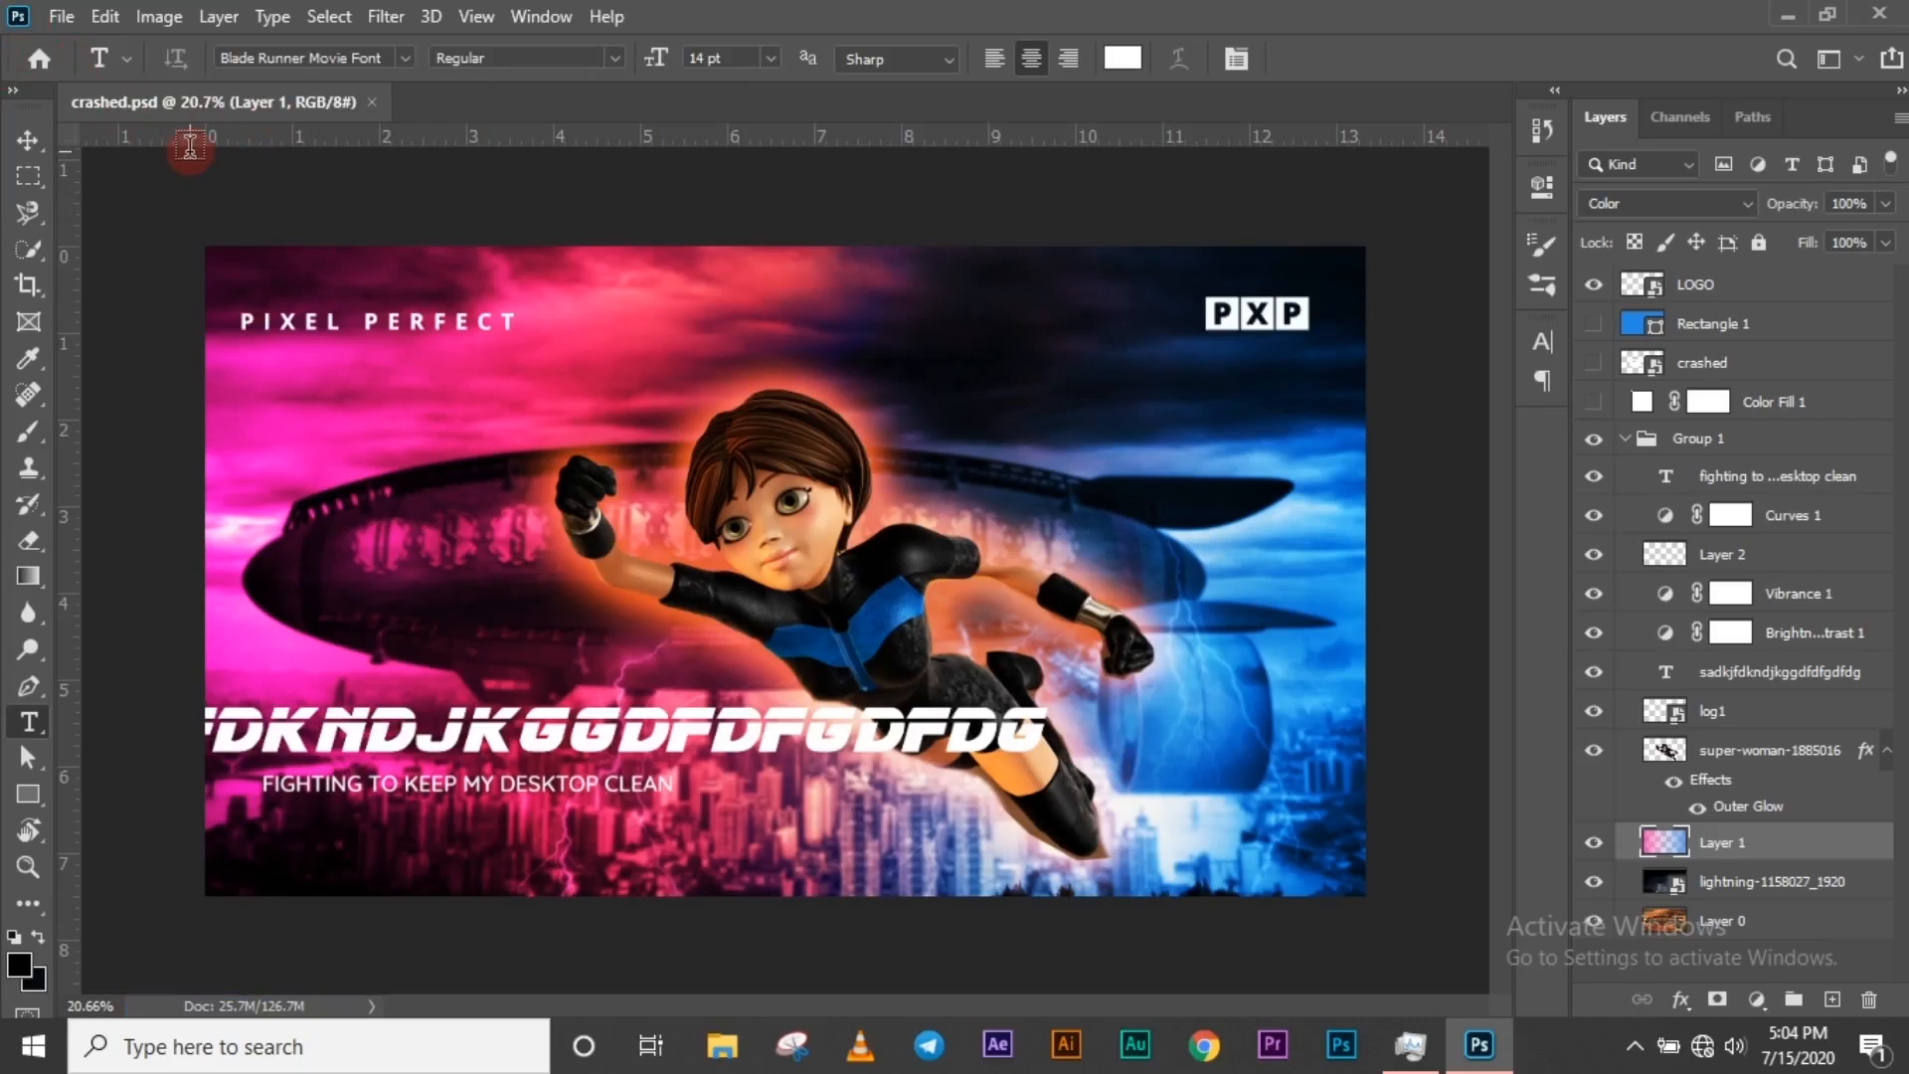
- Start saving the document under a new name on the computer and create and open a Desktop folder named psd
{"action": "left_click", "coordinate": [62, 16]}
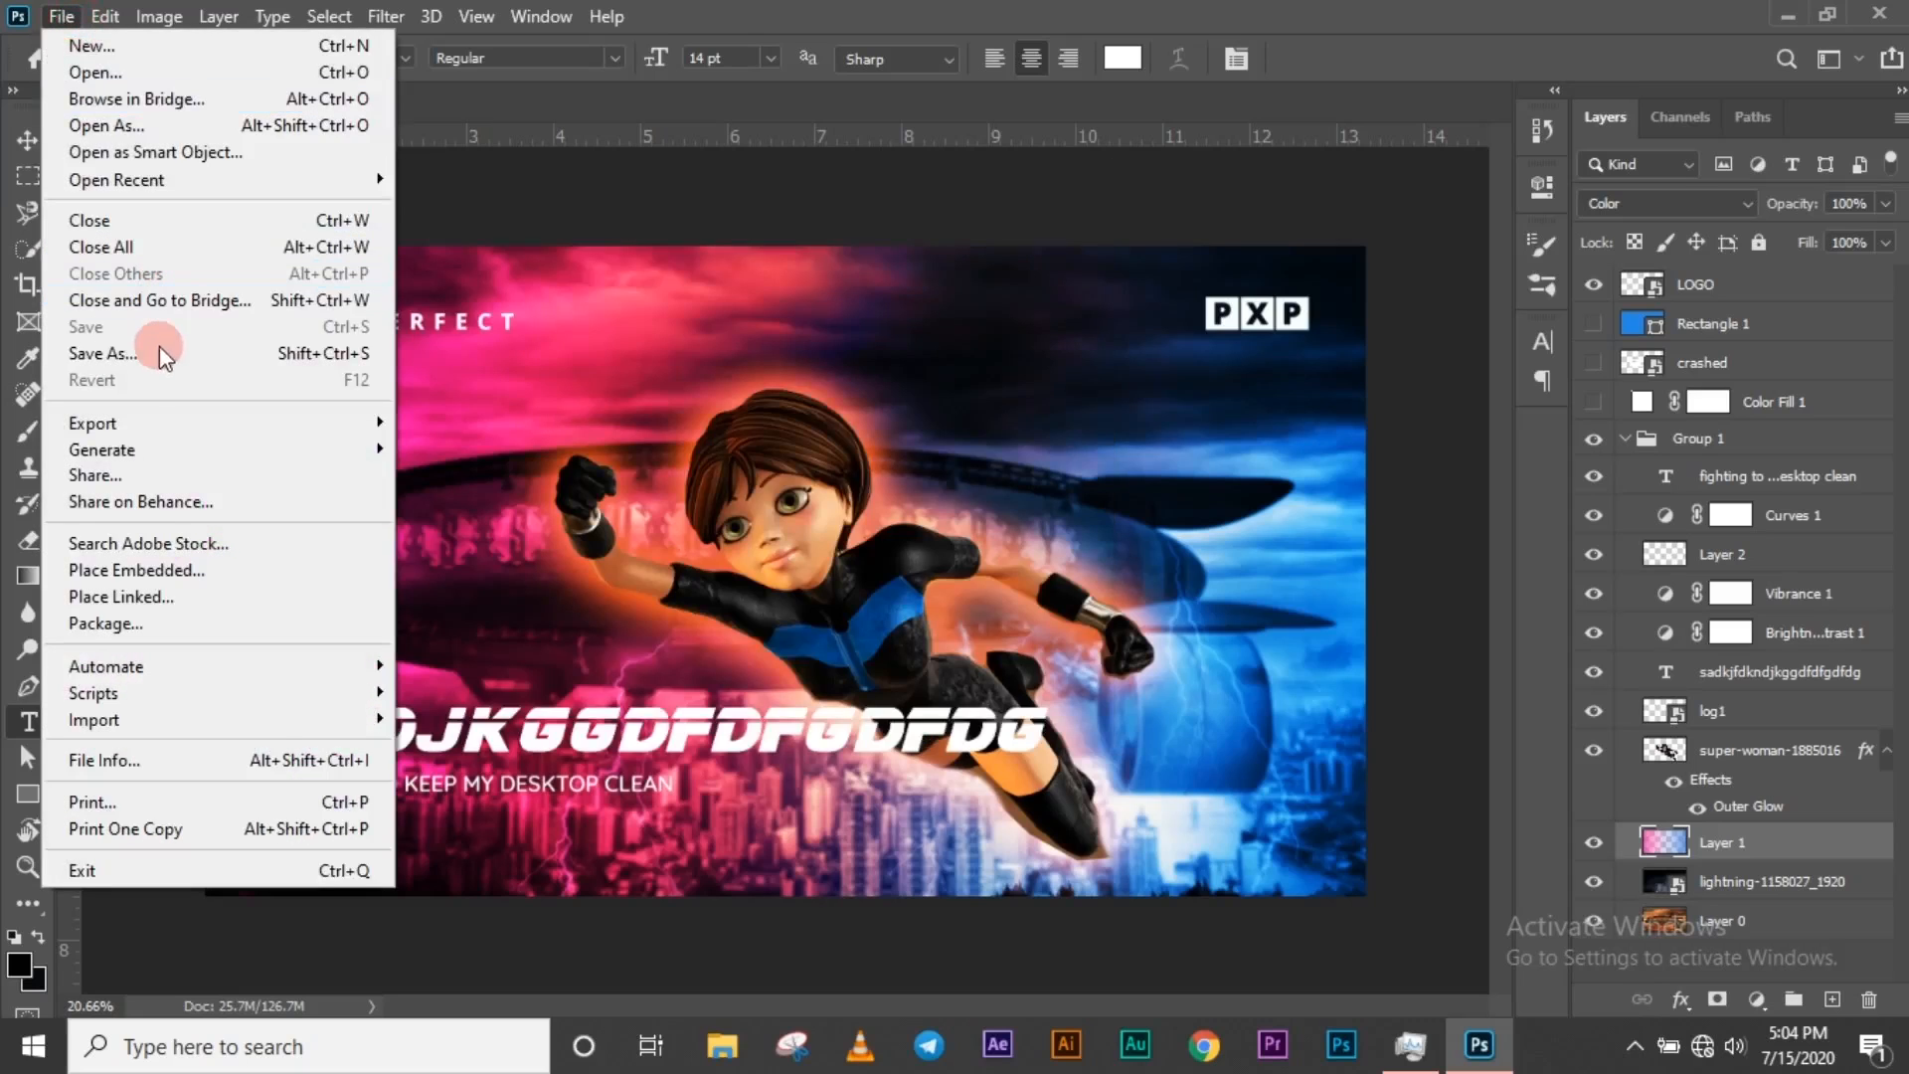
{"action": "left_click", "coordinate": [159, 352]}
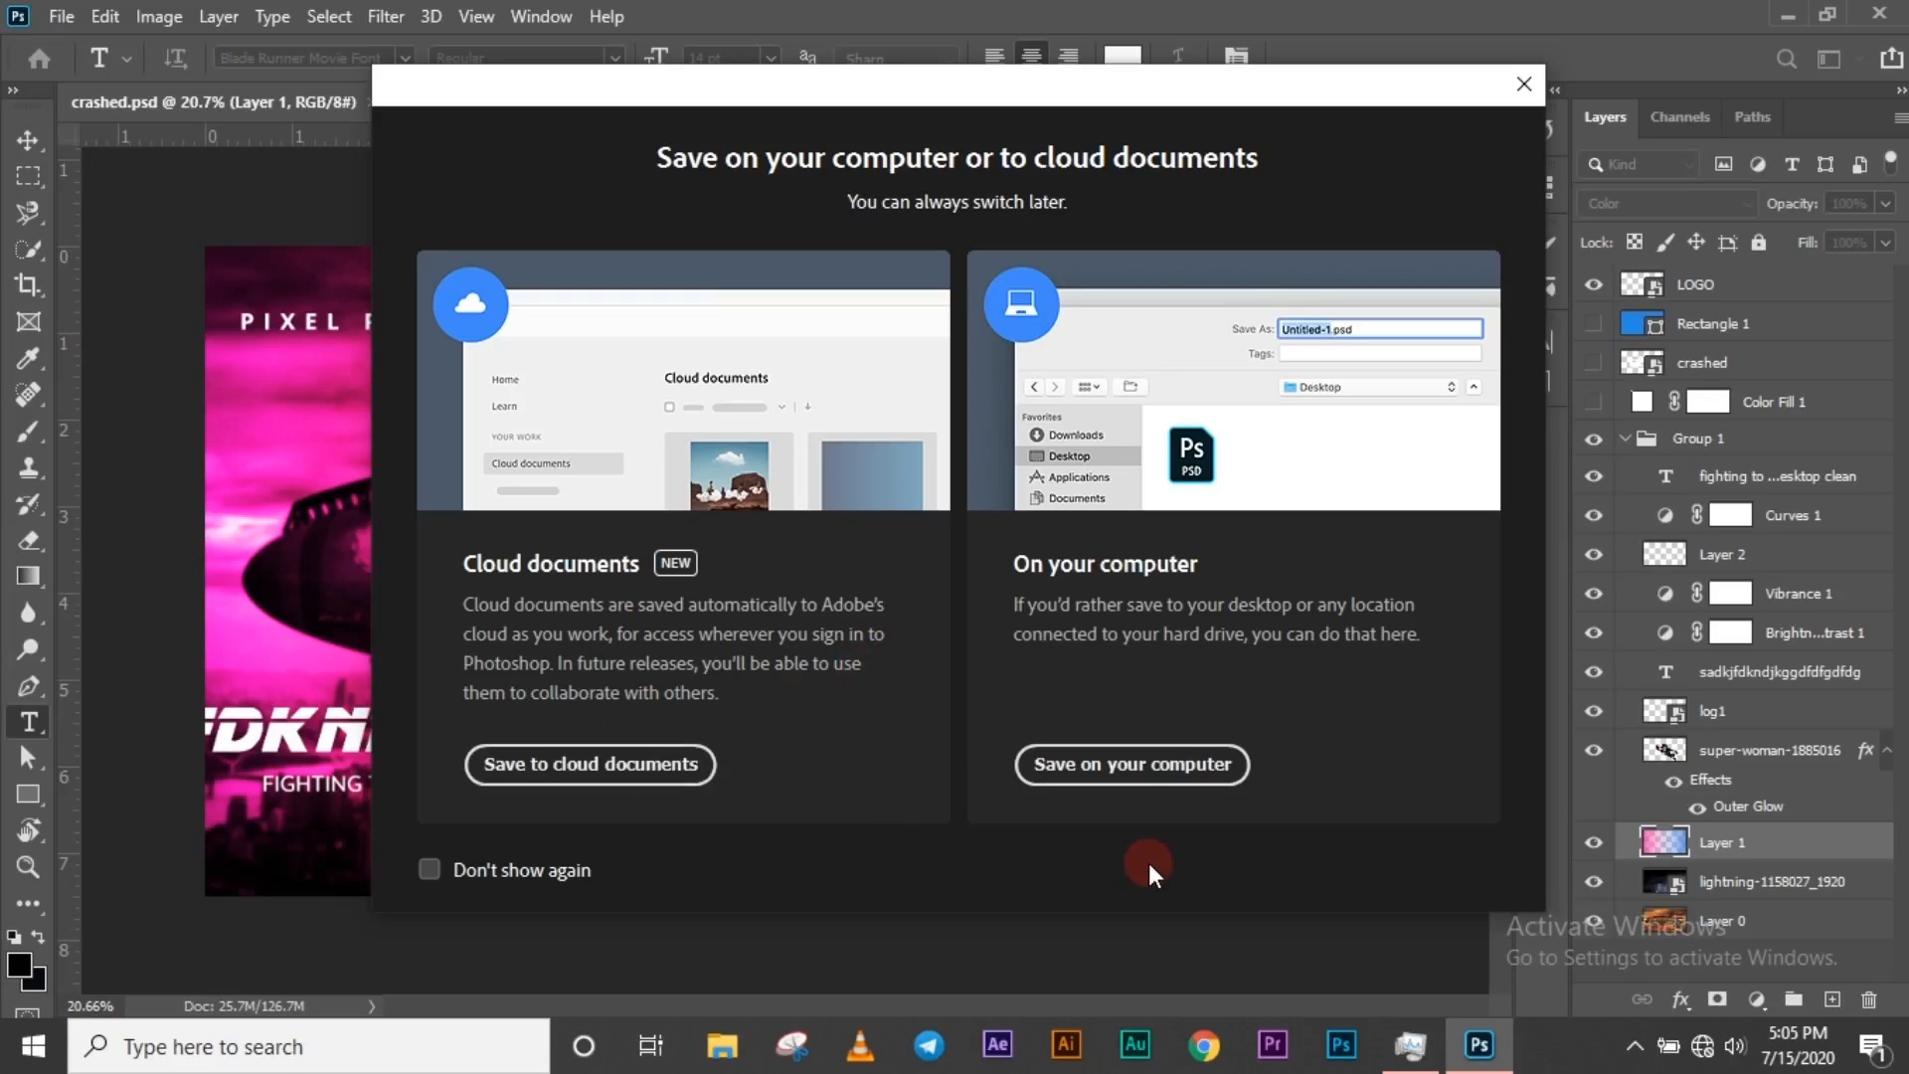
{"action": "left_click", "coordinate": [1155, 767]}
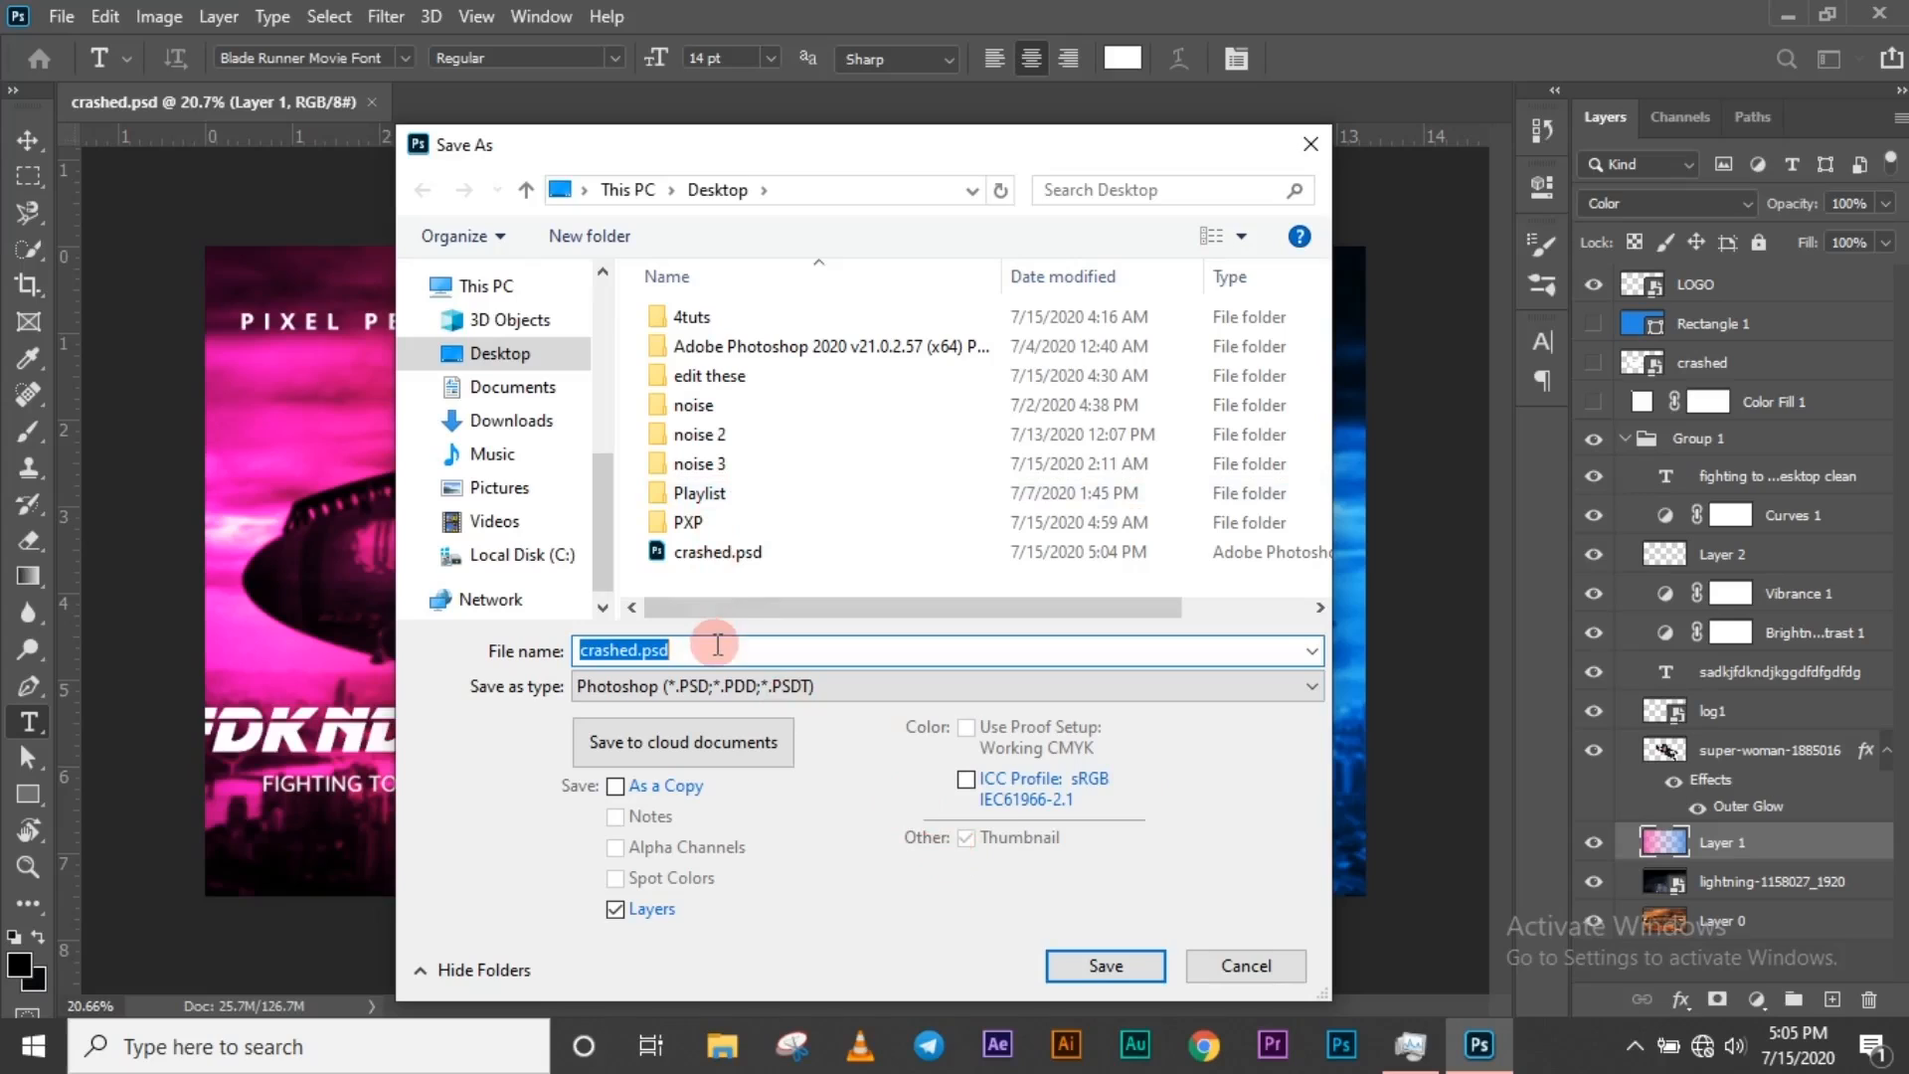
{"action": "left_click", "coordinate": [730, 564]}
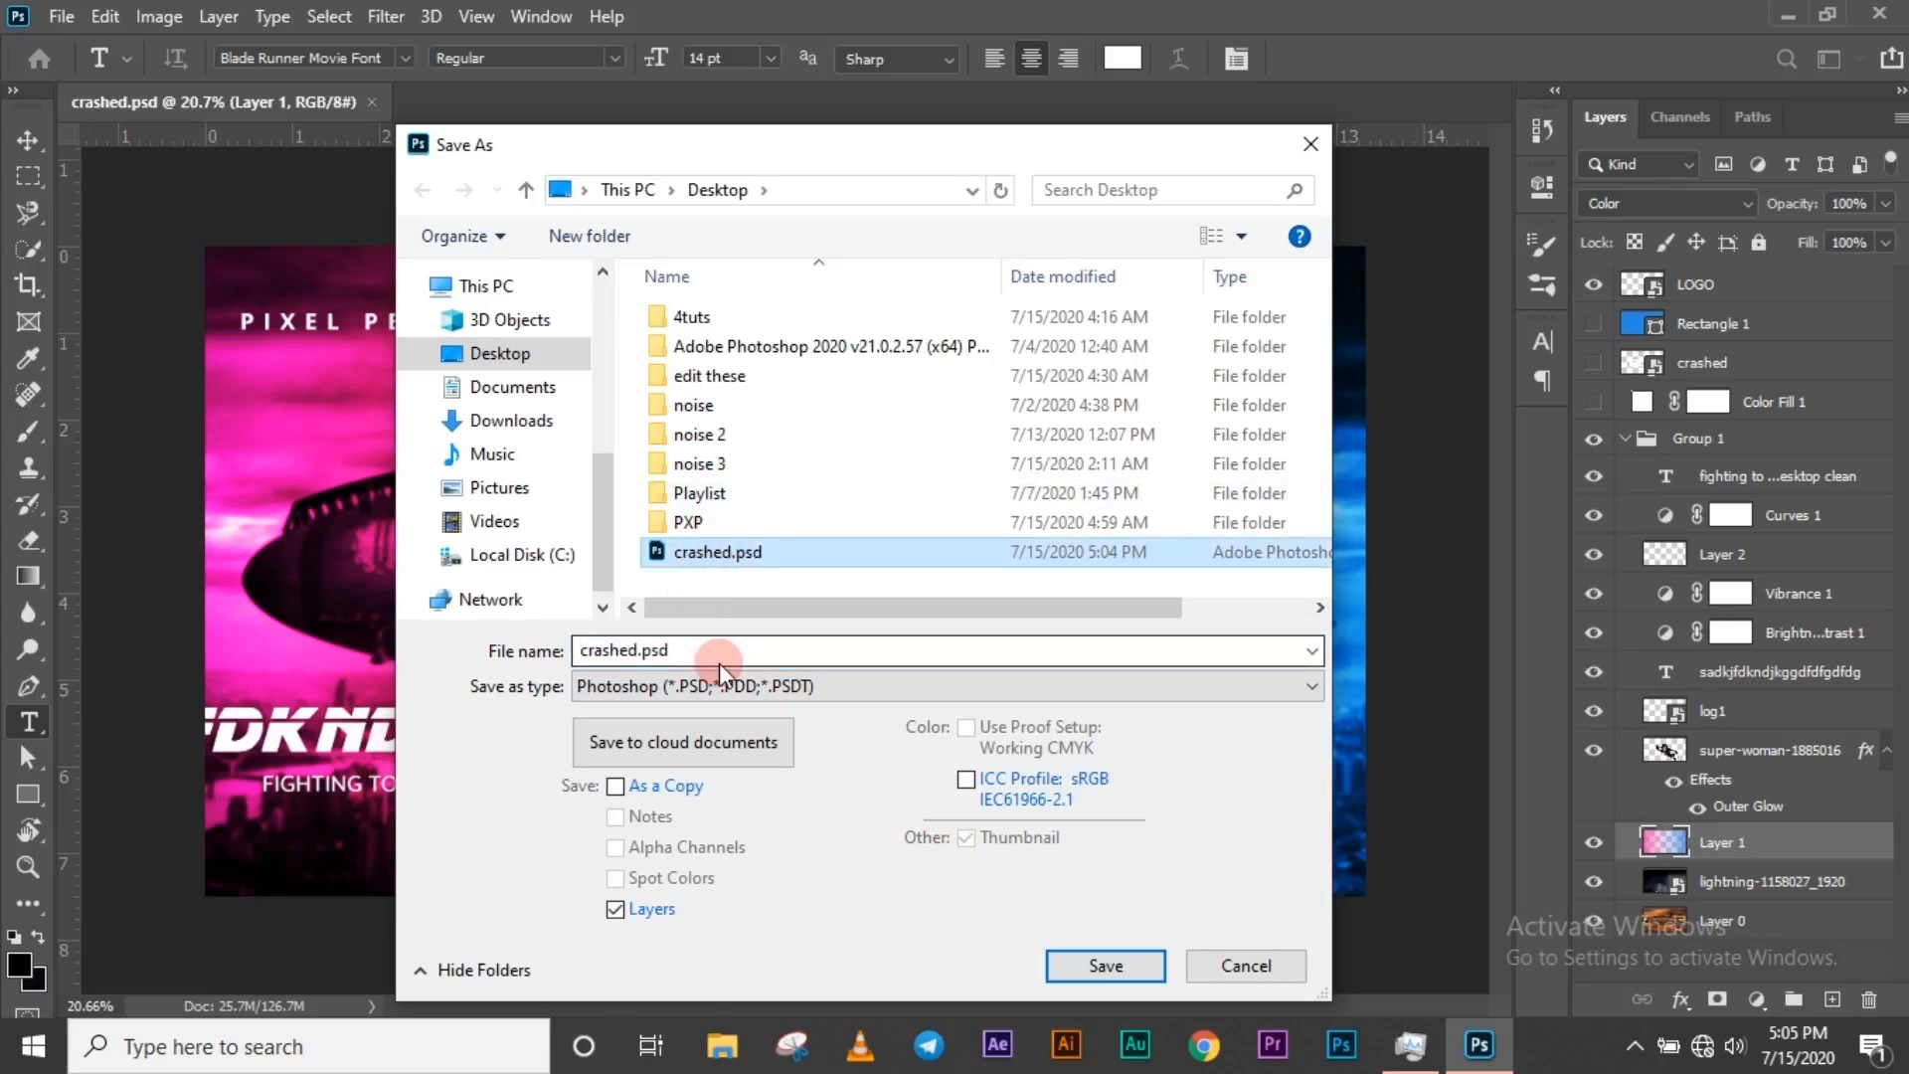
{"action": "left_click", "coordinate": [593, 236]}
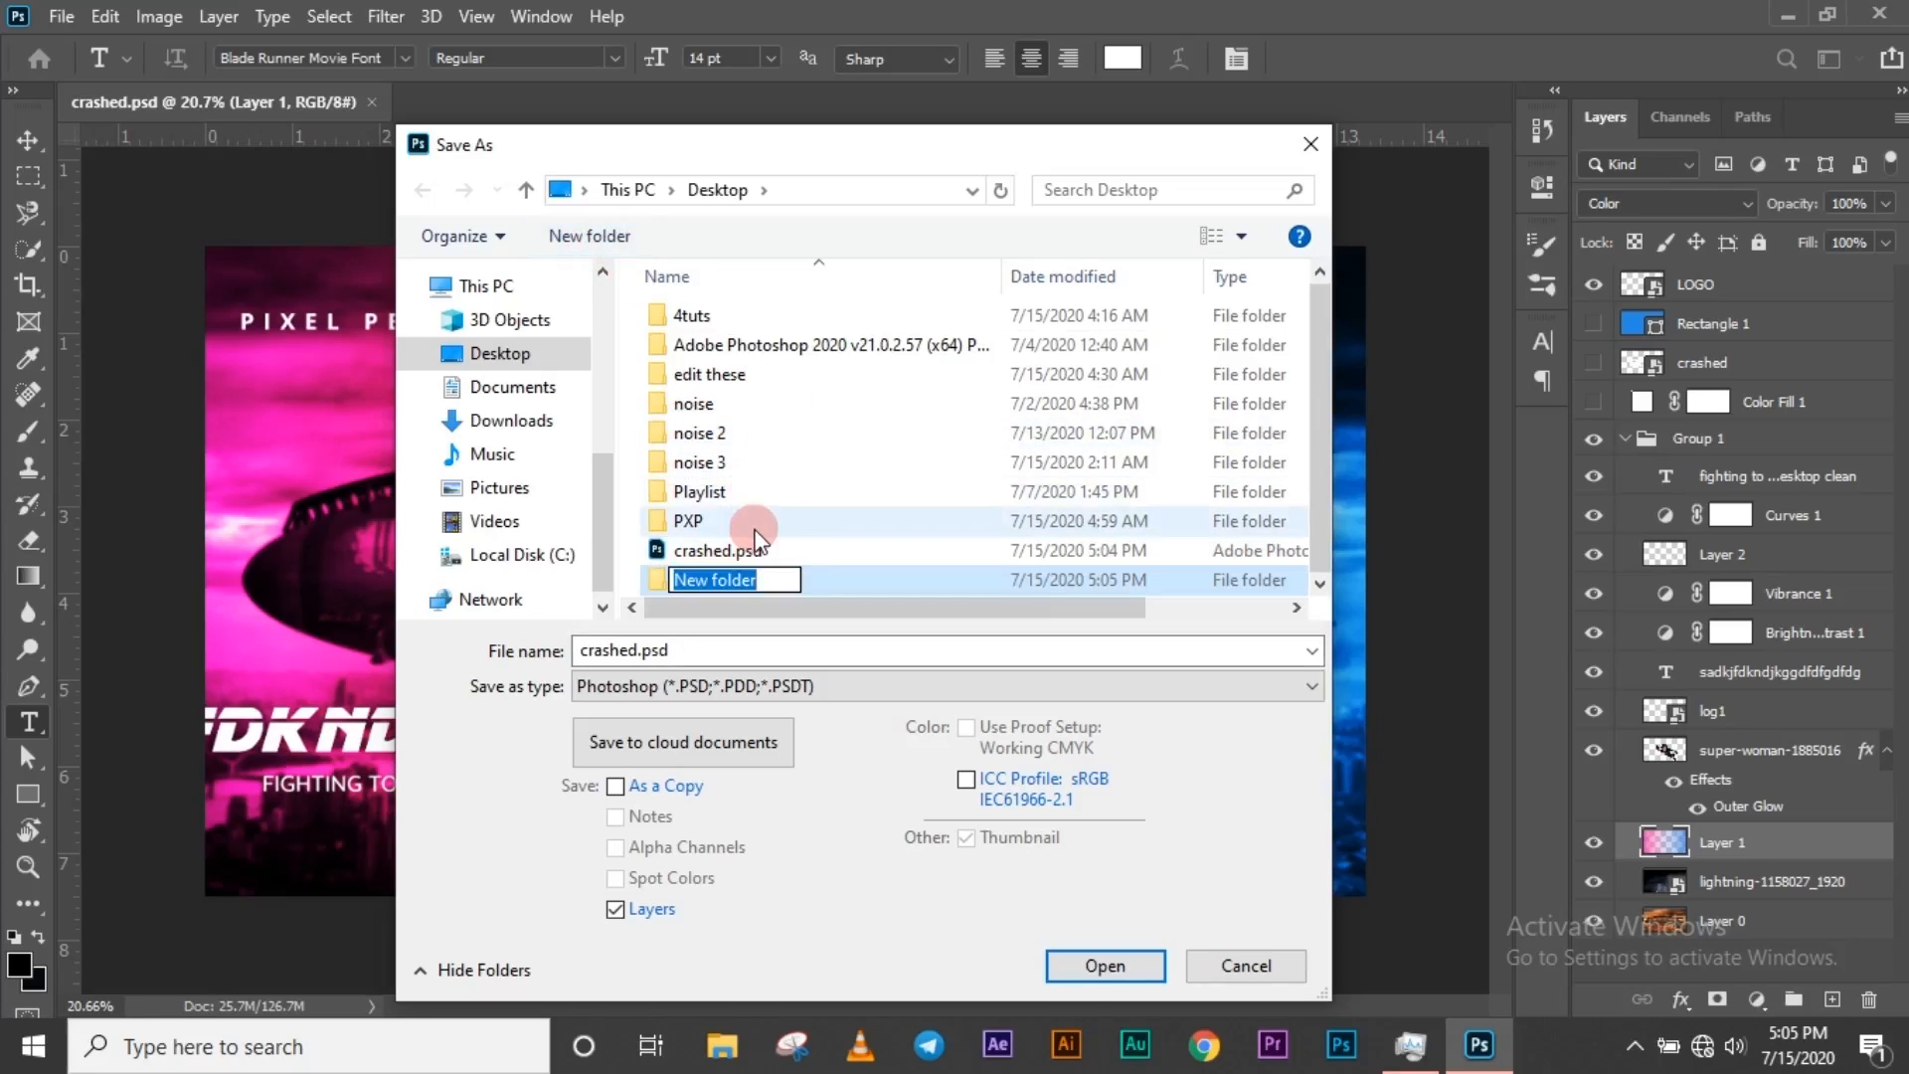
{"action": "type", "text": "psd"}
{"action": "key", "text": "Return"}
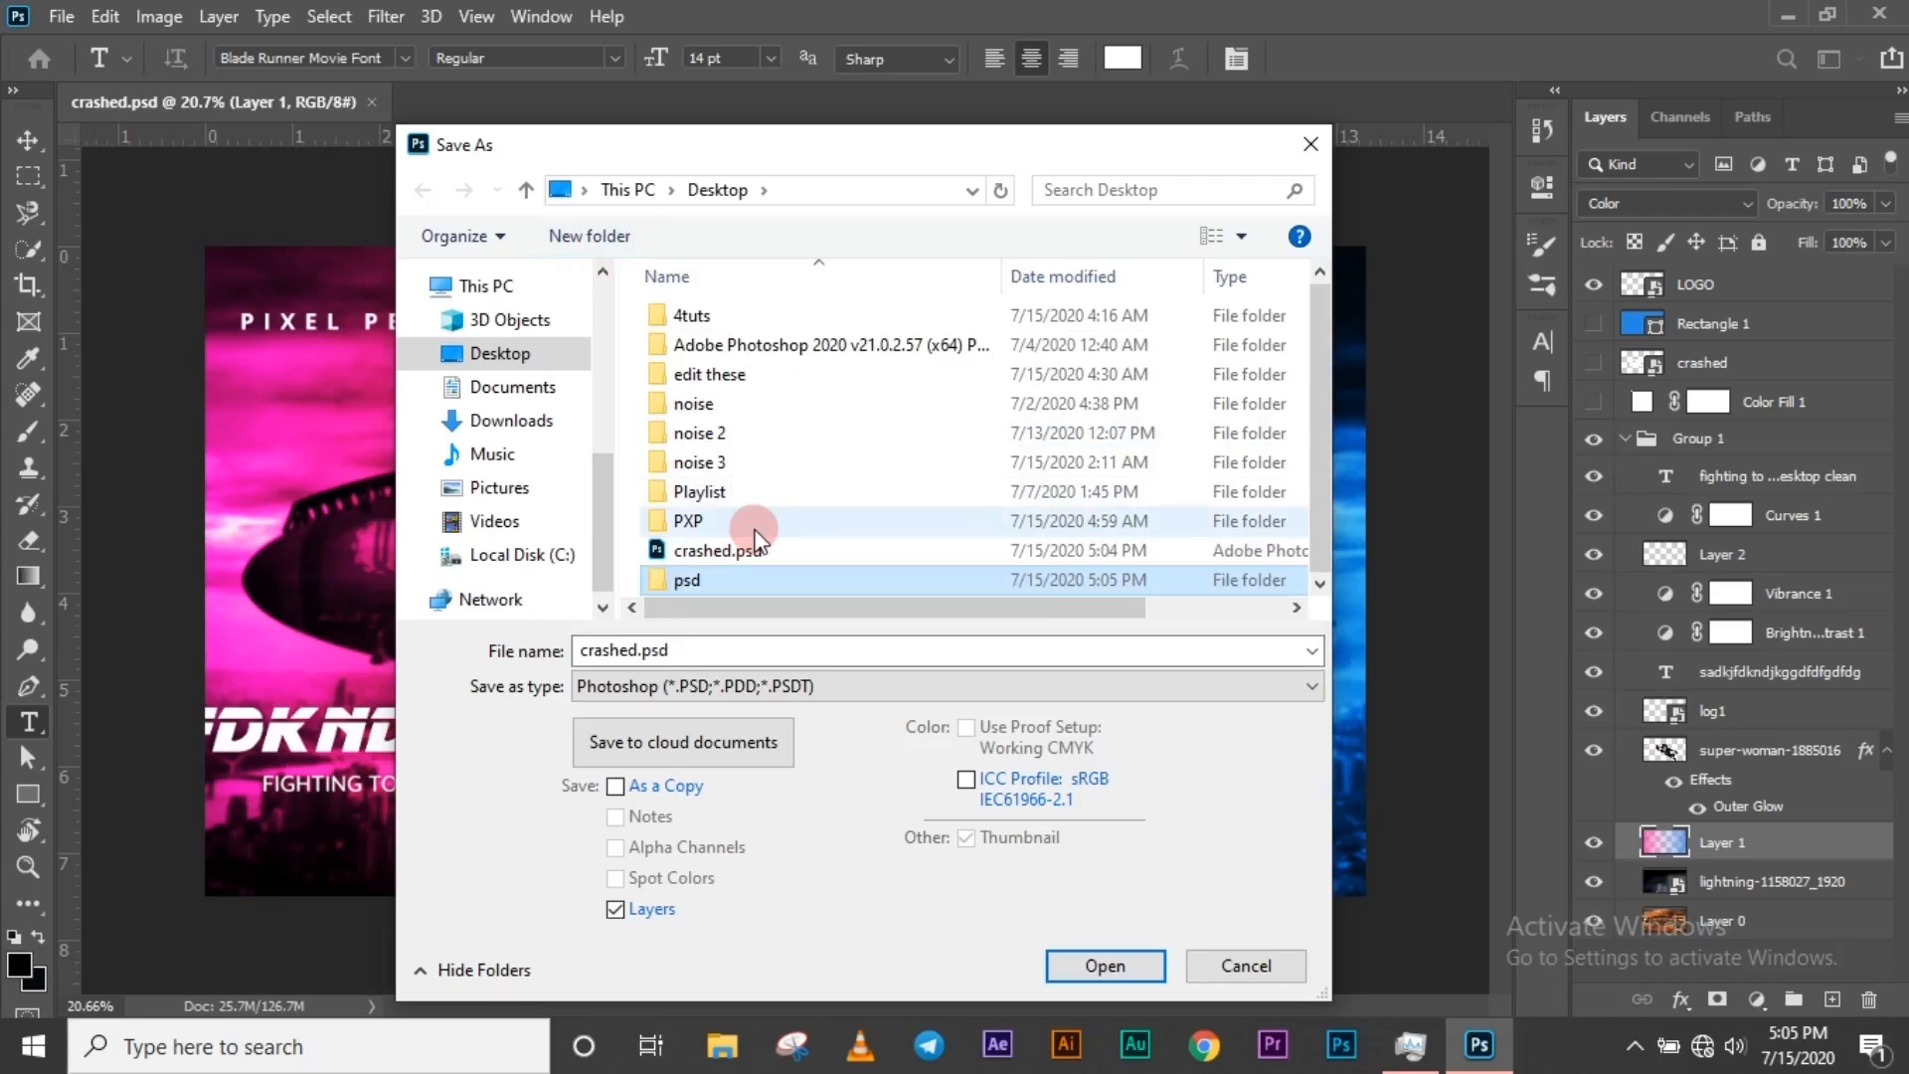
{"action": "double_click", "coordinate": [723, 585]}
- Name the new Photoshop-format file example
{"action": "left_click", "coordinate": [704, 650]}
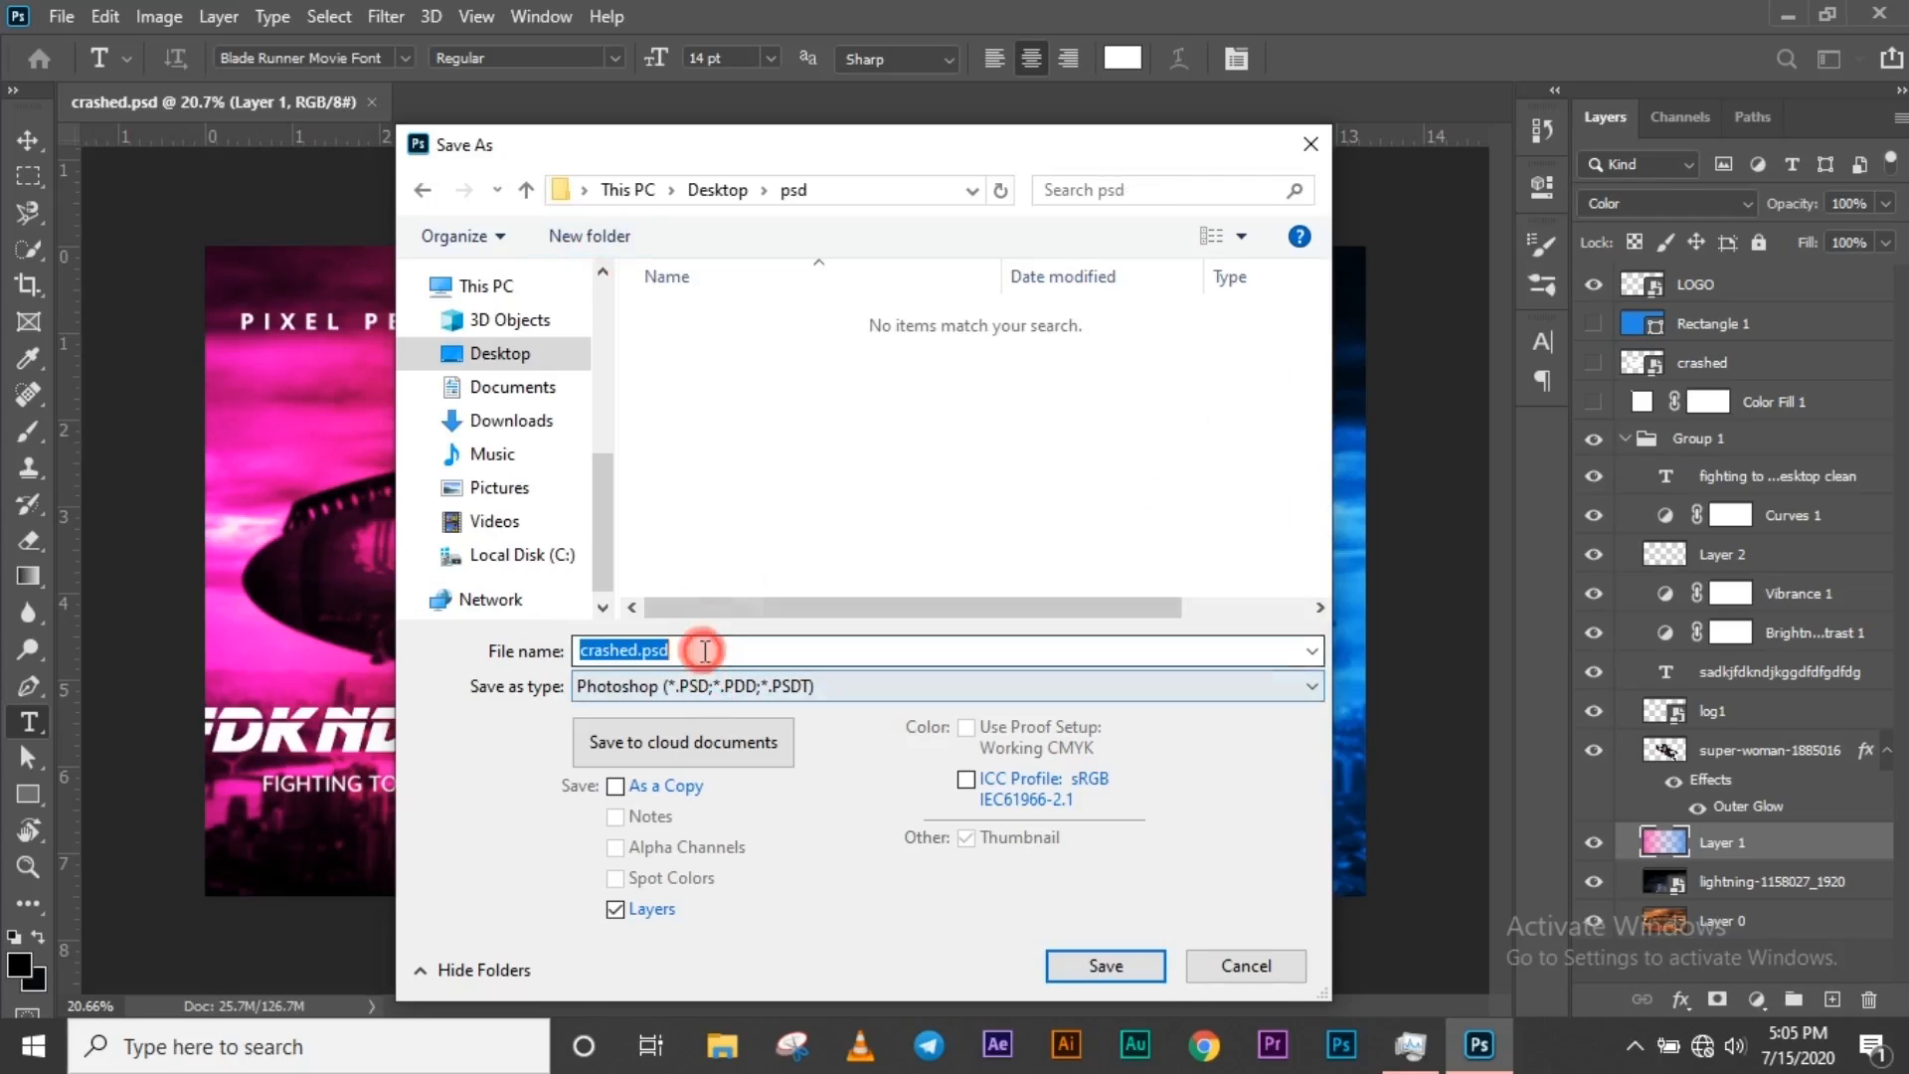
{"action": "type", "text": "exampl"}
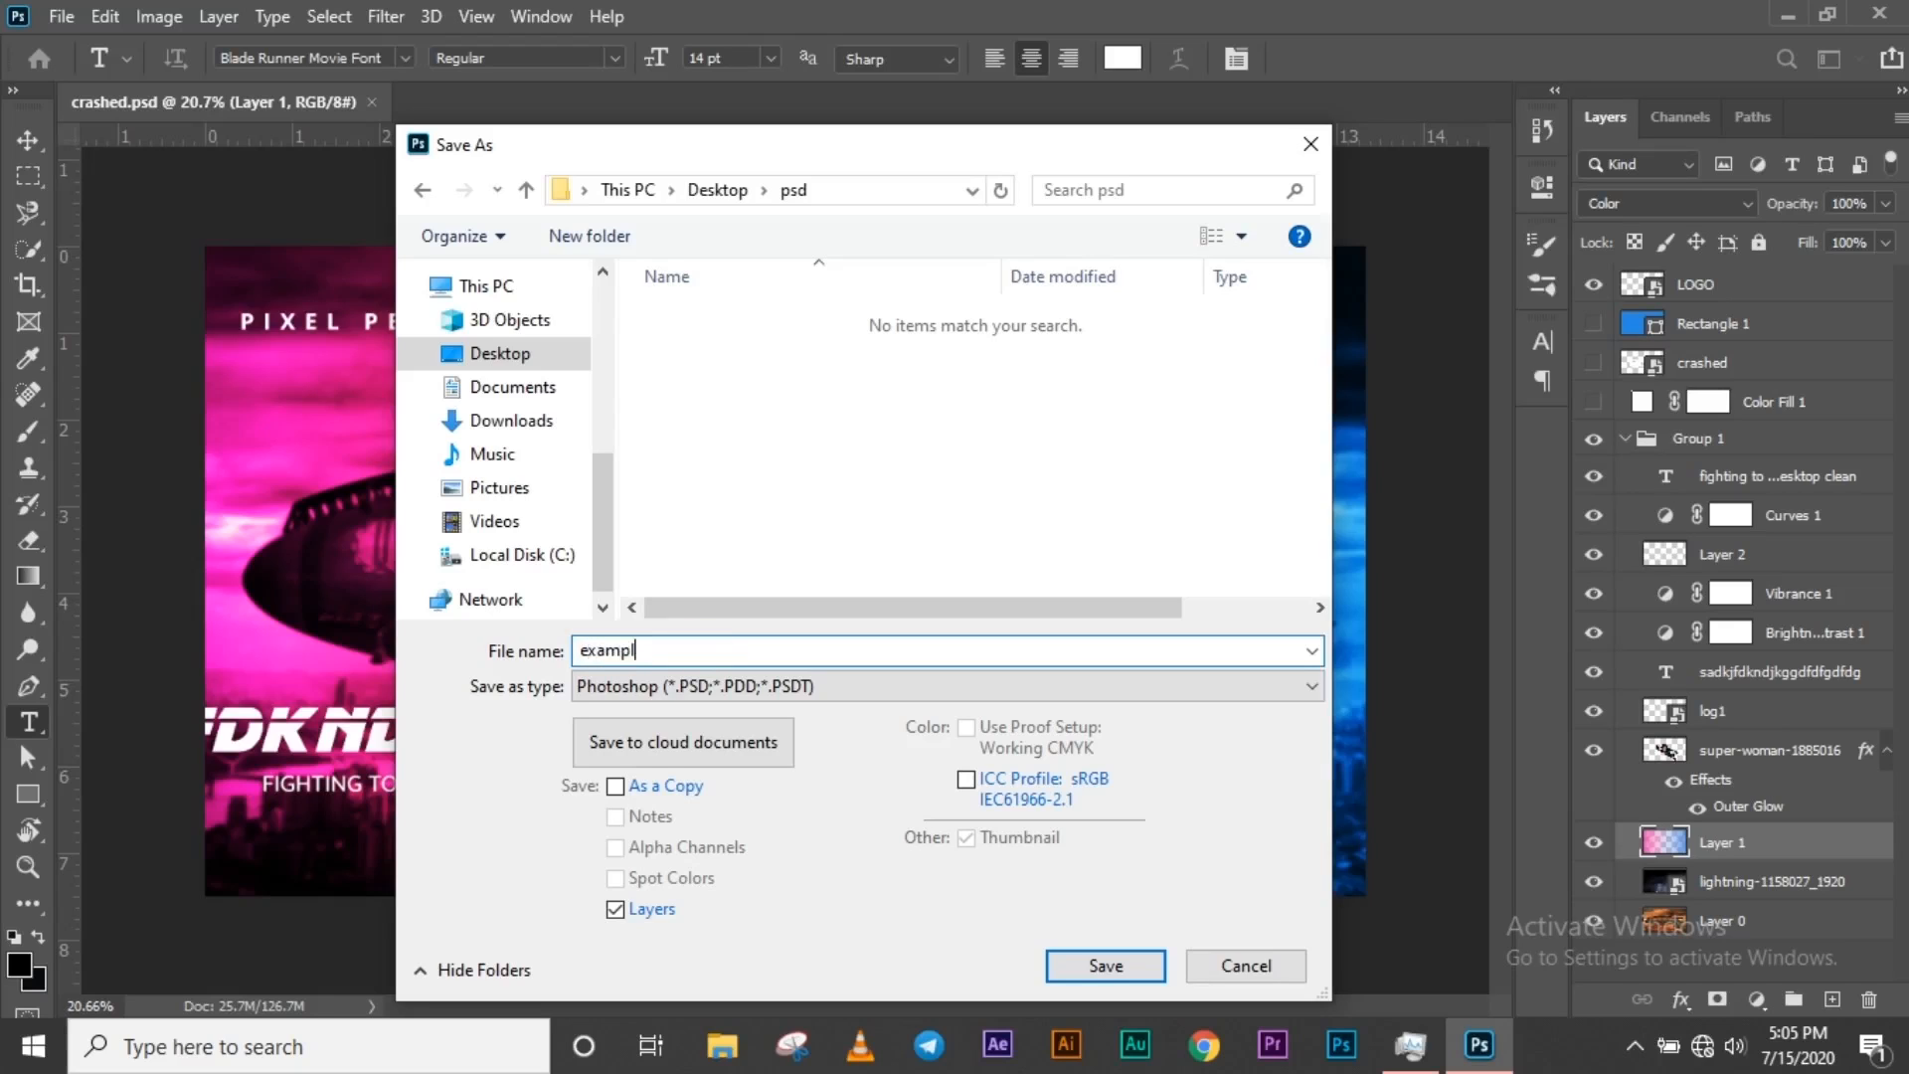
{"action": "type", "text": "e"}
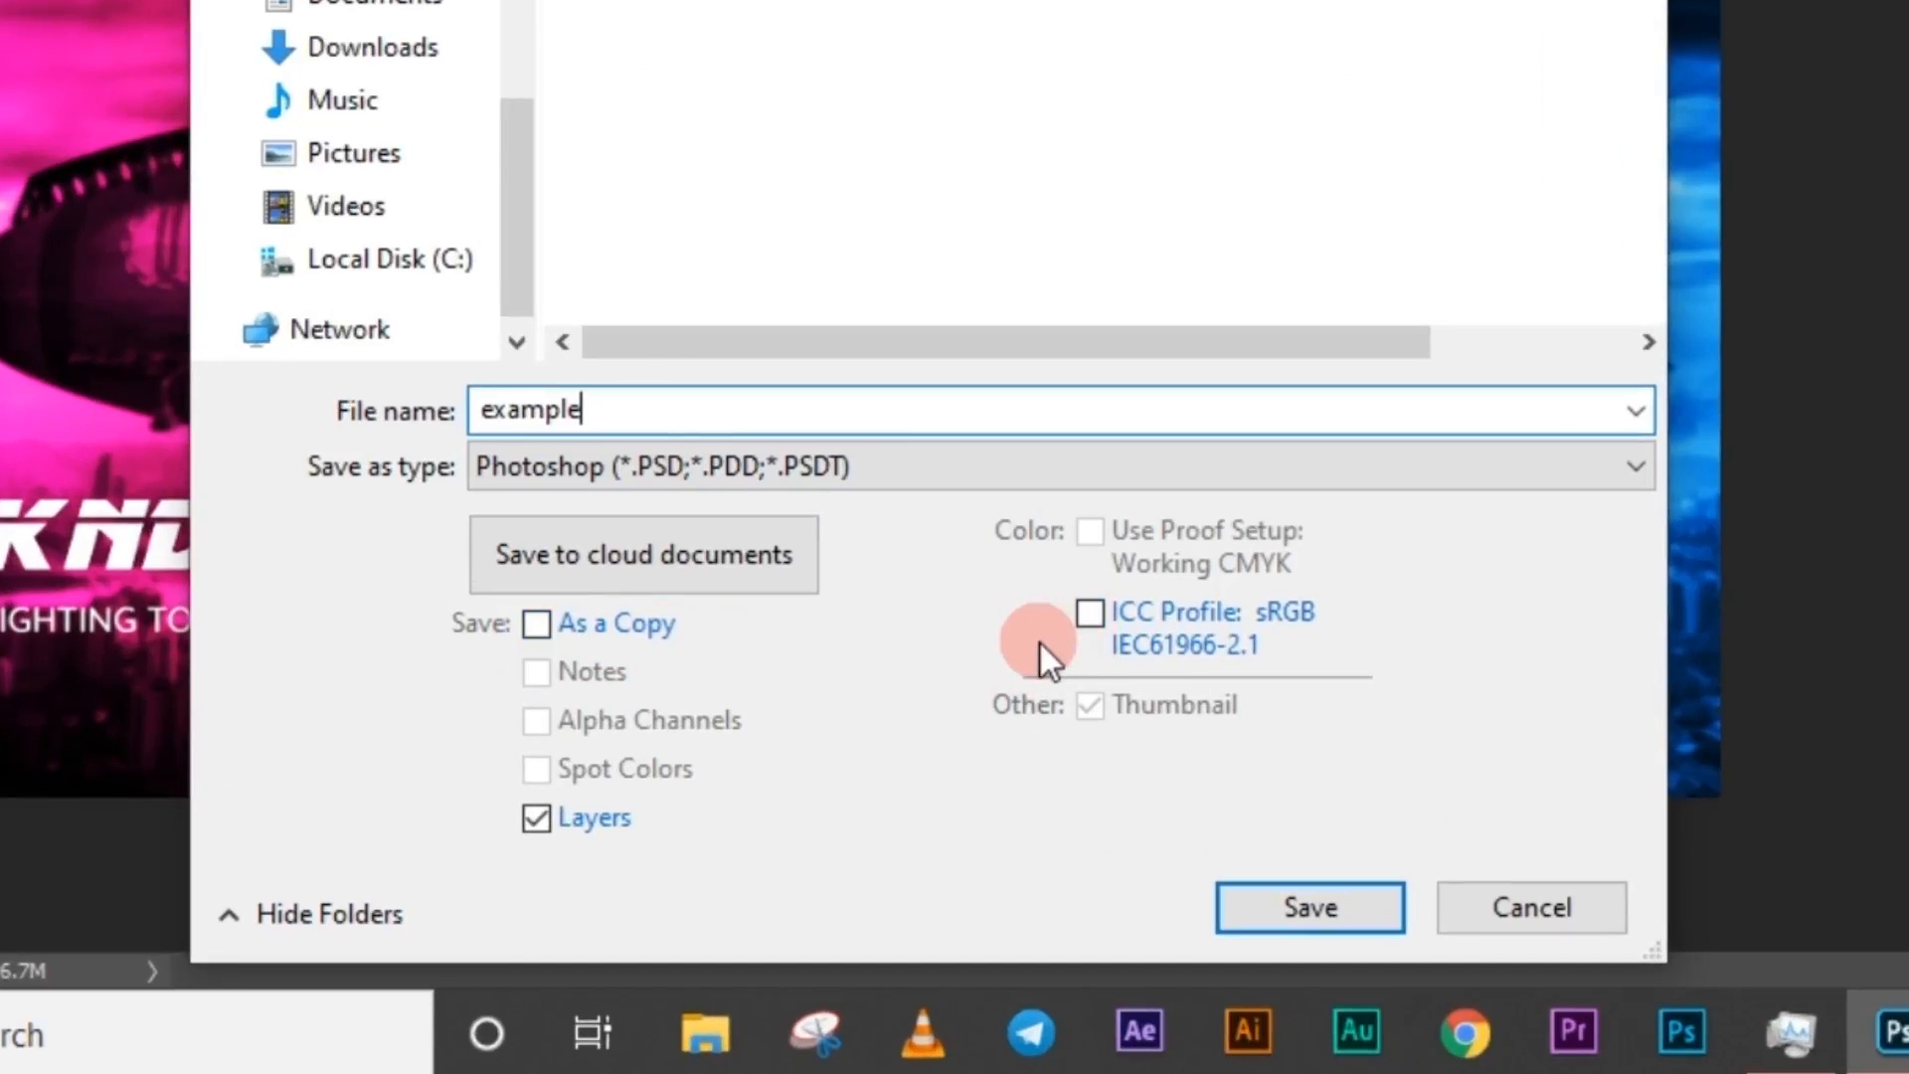
- Try switching the ICC Profile, Layers and As a Copy save options, and restore their original settings
{"action": "left_click", "coordinate": [1087, 614]}
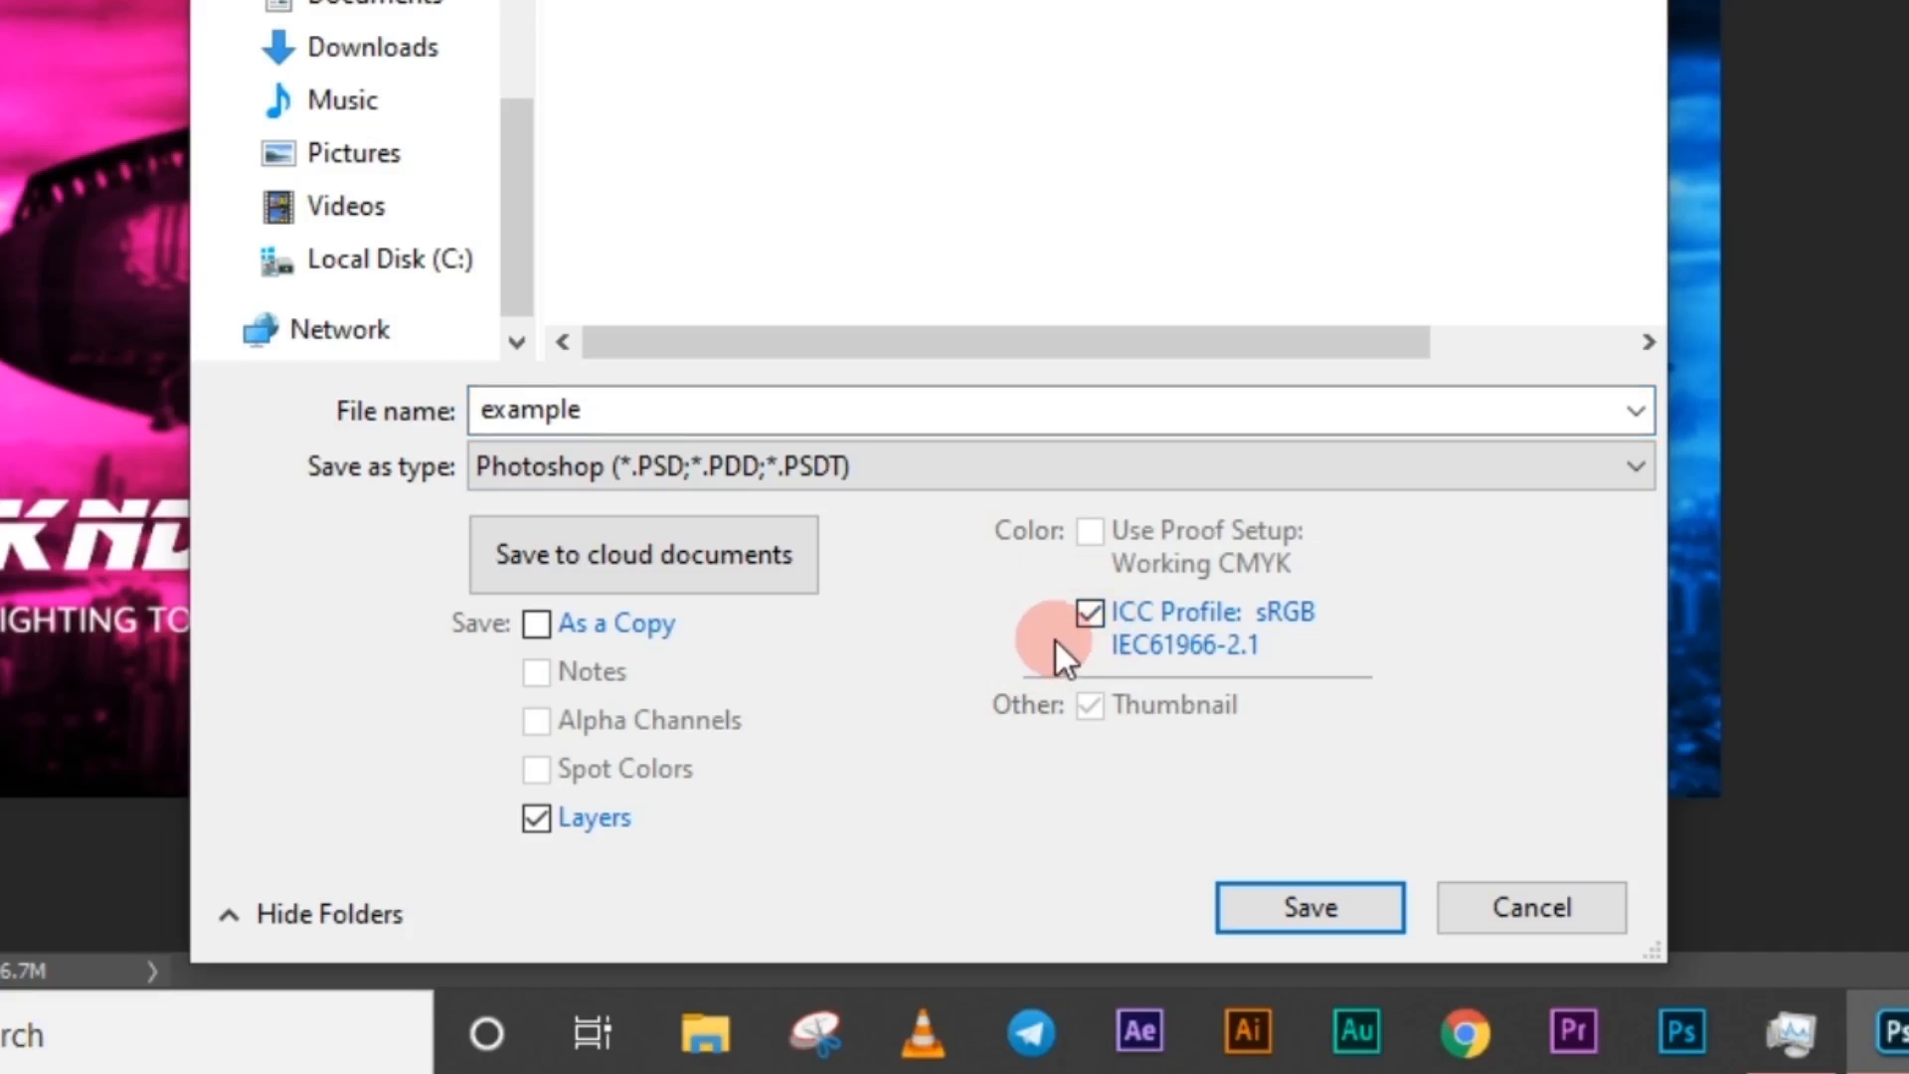
{"action": "left_click", "coordinate": [1091, 616]}
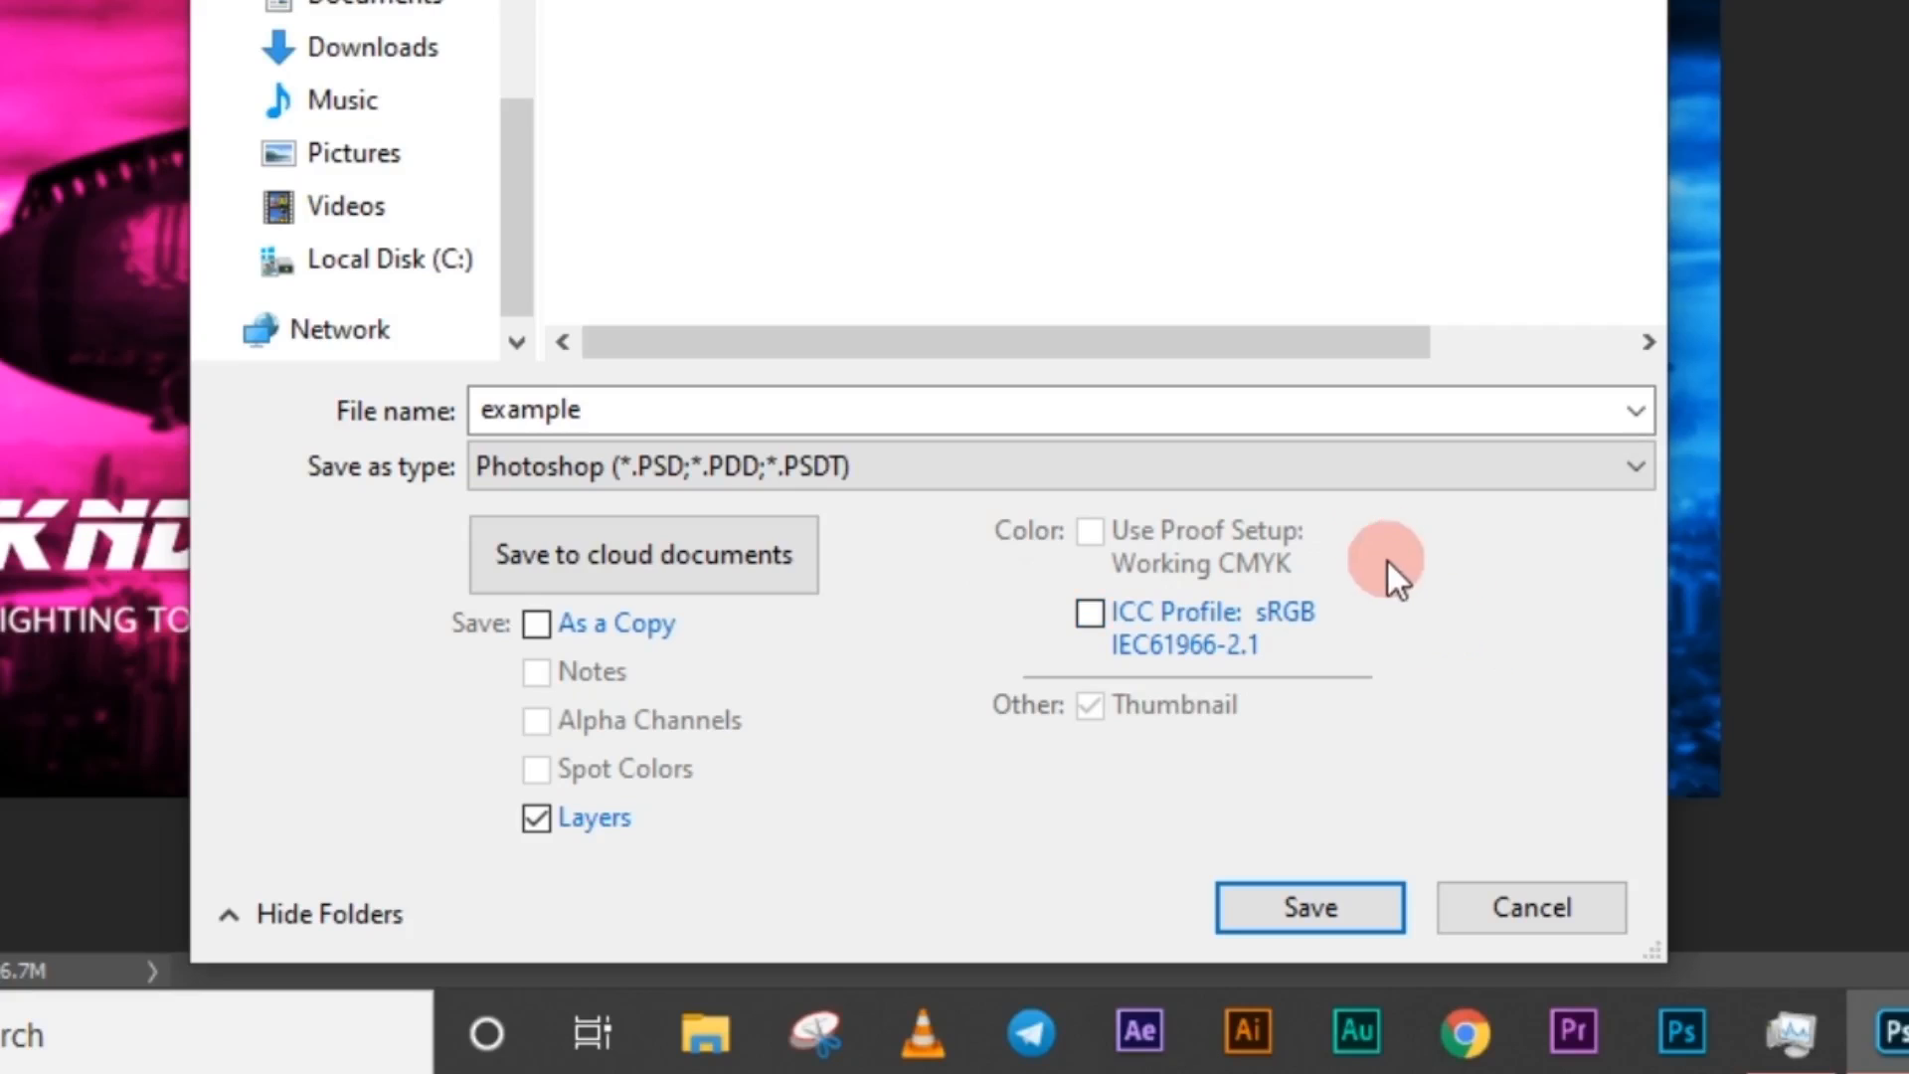
{"action": "left_click", "coordinate": [534, 819]}
{"action": "left_click", "coordinate": [534, 817]}
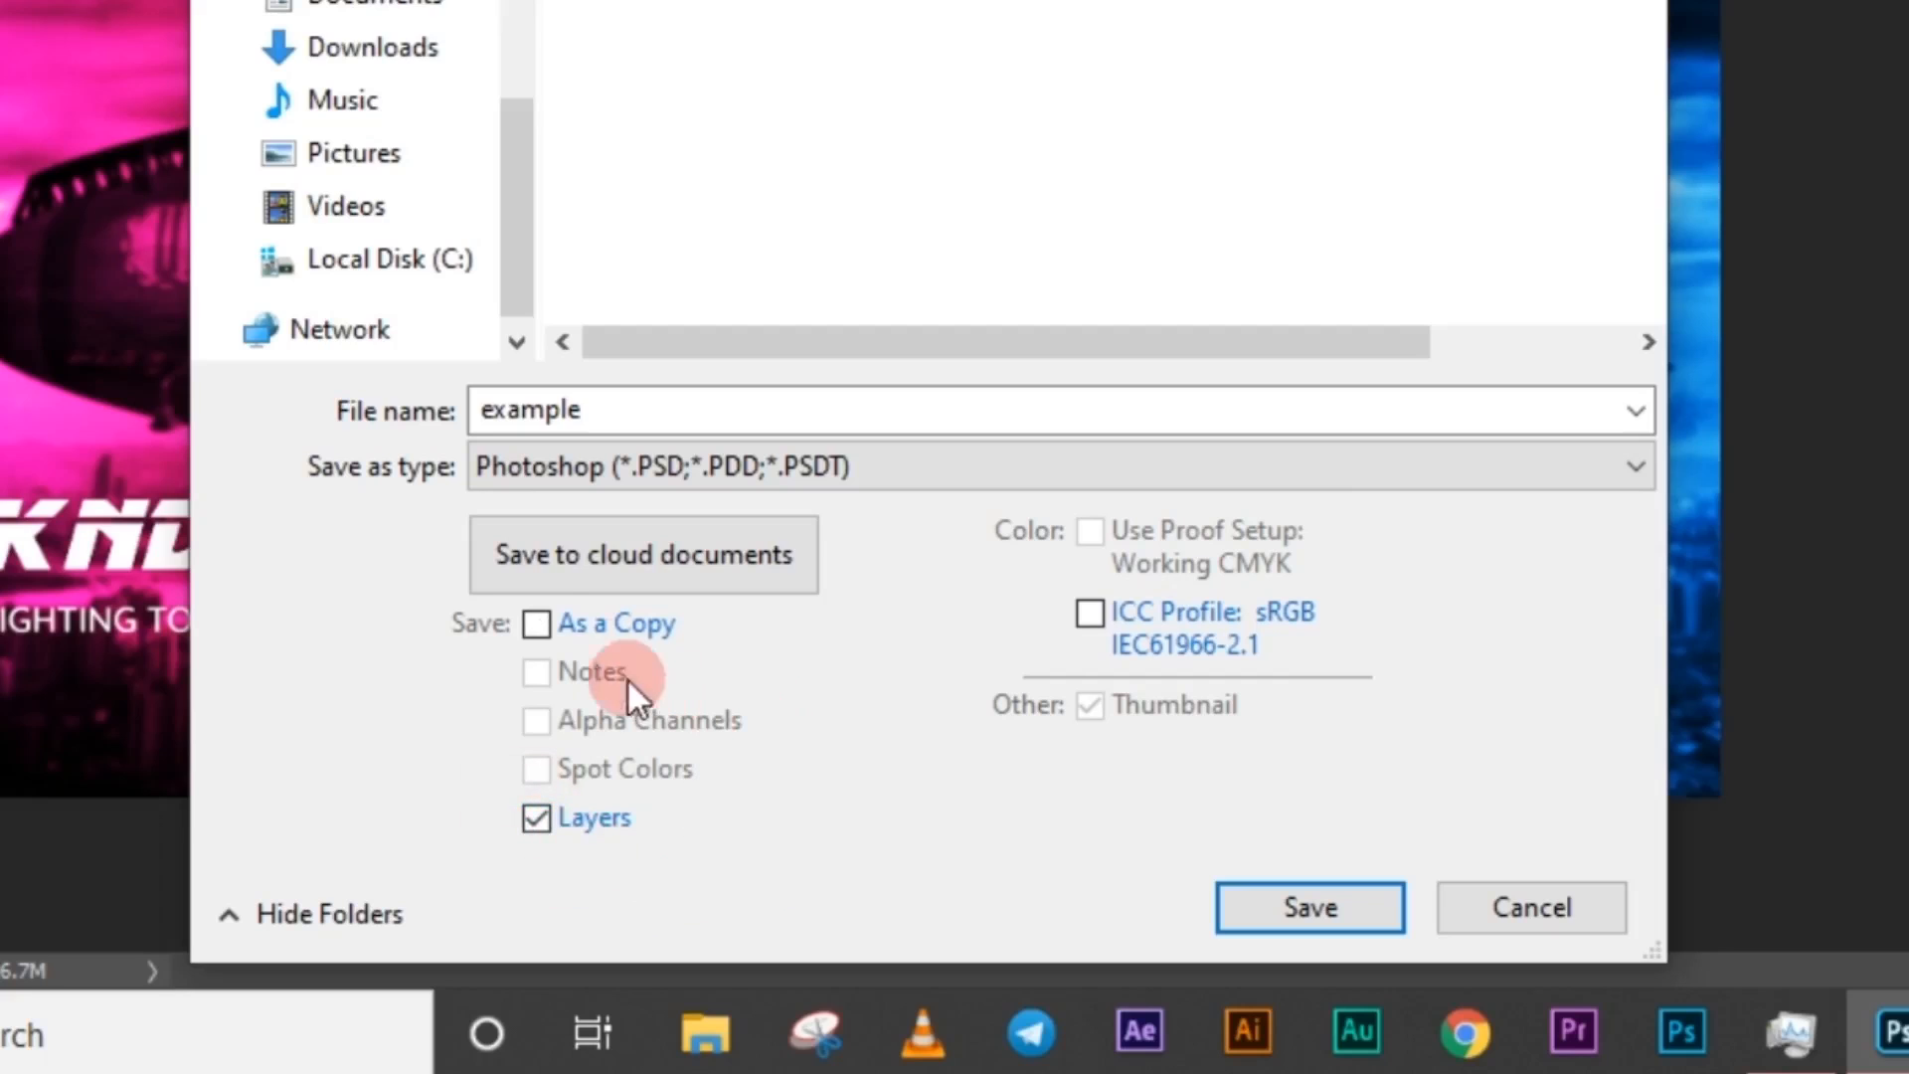
{"action": "left_click", "coordinate": [540, 624]}
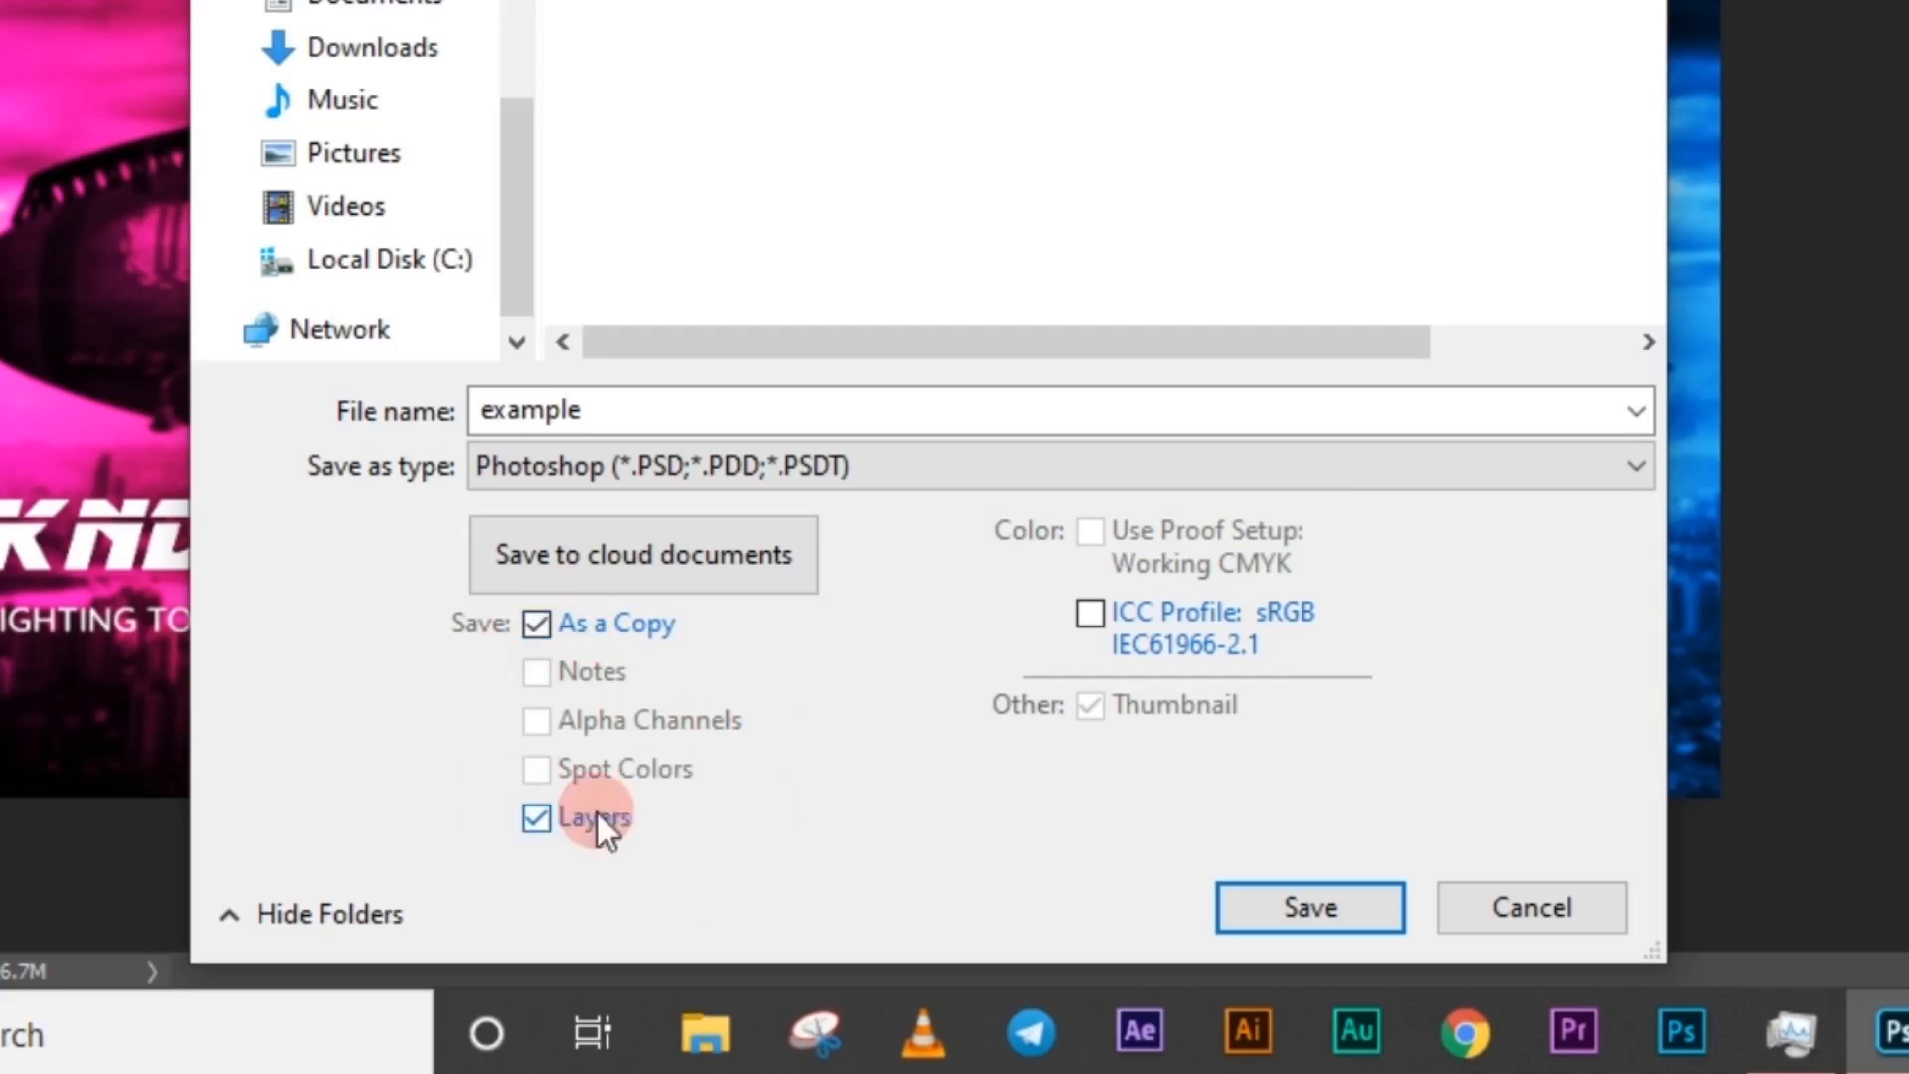
{"action": "left_click", "coordinate": [549, 821]}
{"action": "left_click", "coordinate": [538, 627]}
{"action": "left_click", "coordinate": [563, 827]}
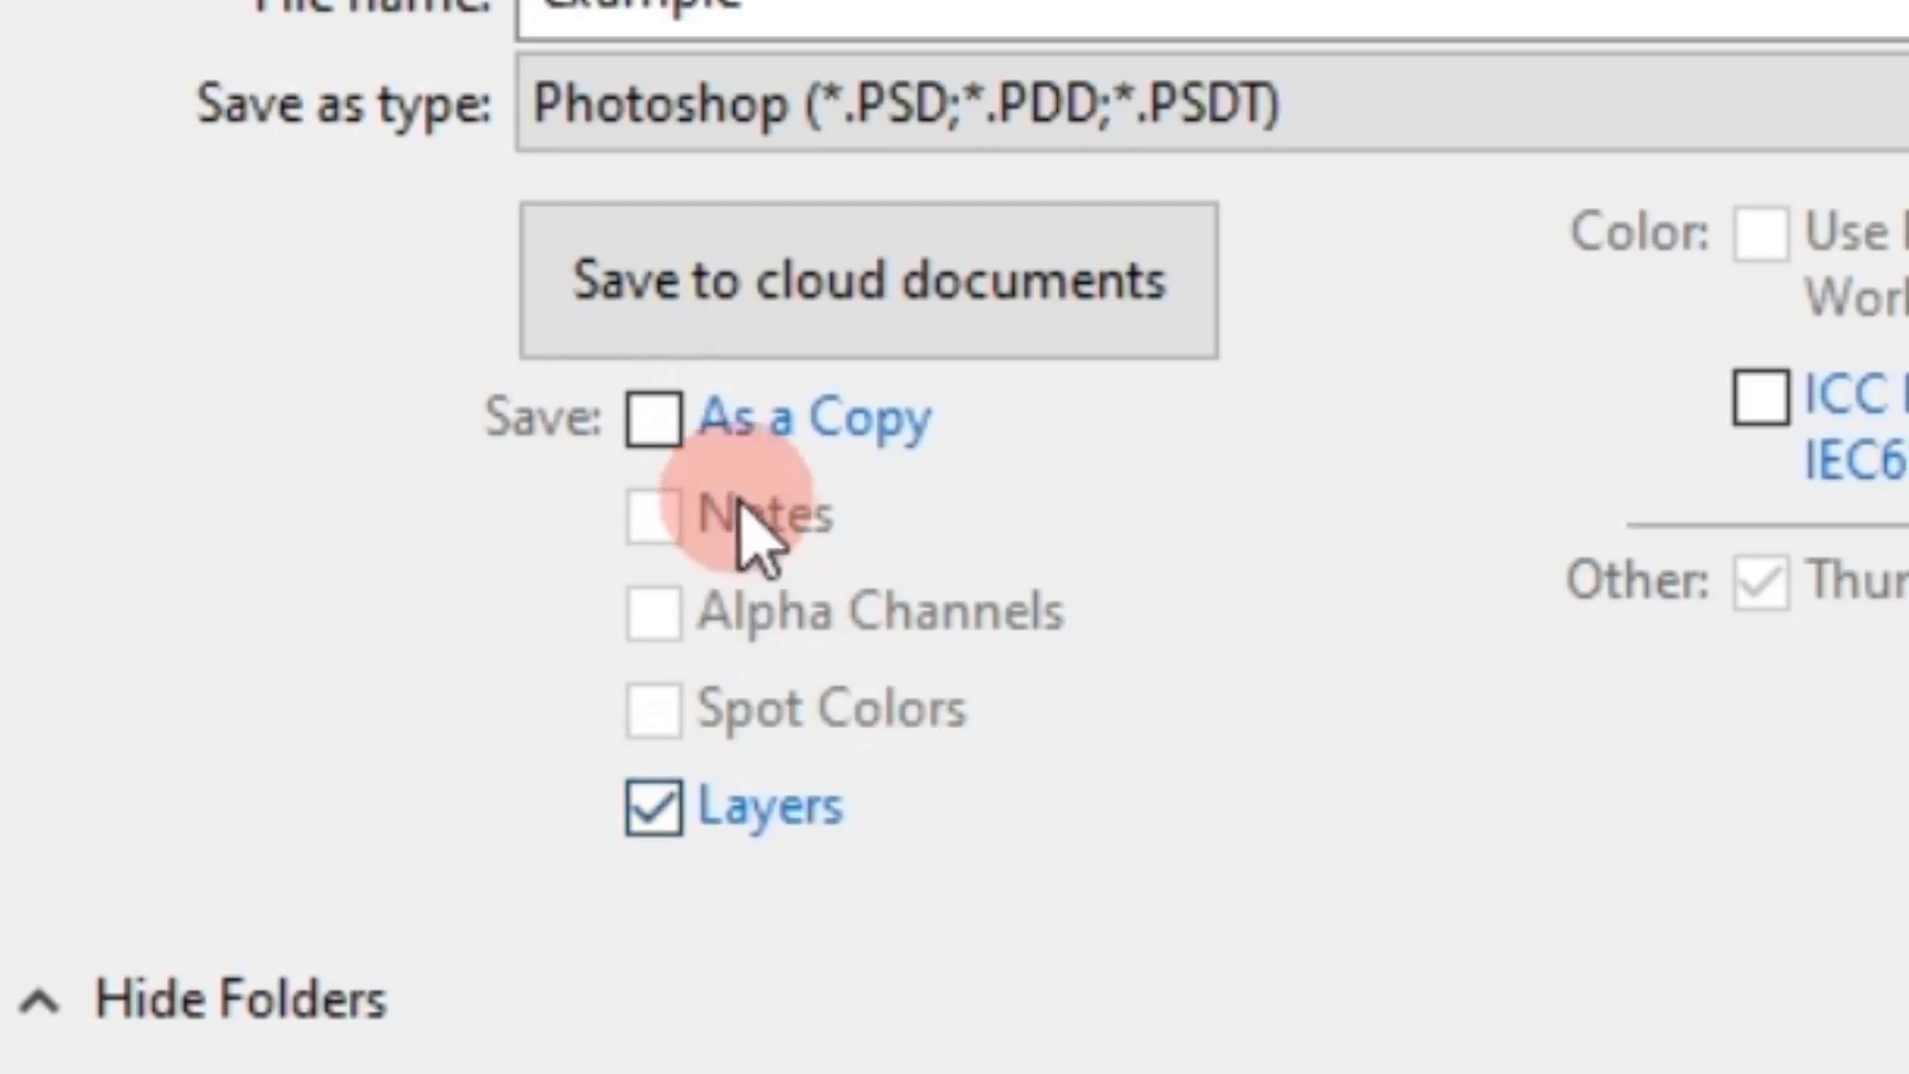
{"action": "left_click", "coordinate": [661, 428]}
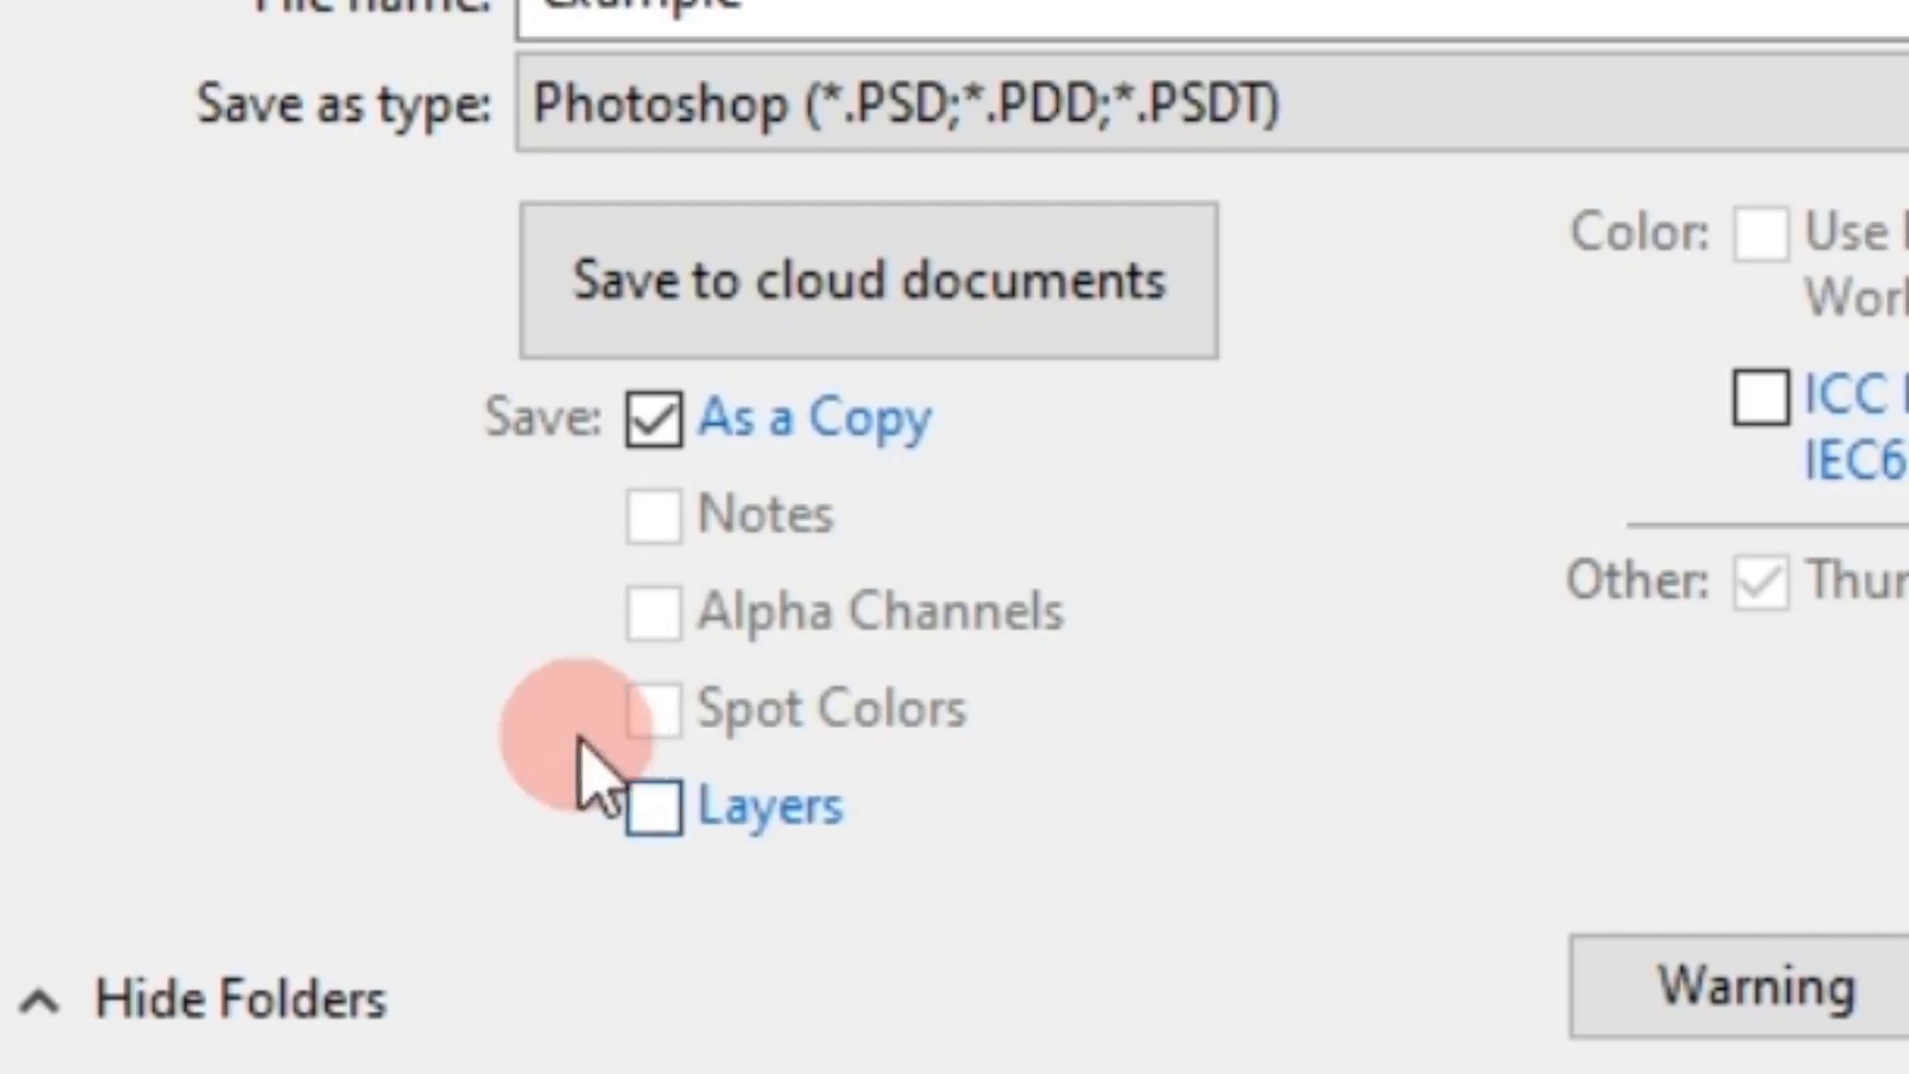
{"action": "left_click", "coordinate": [658, 810]}
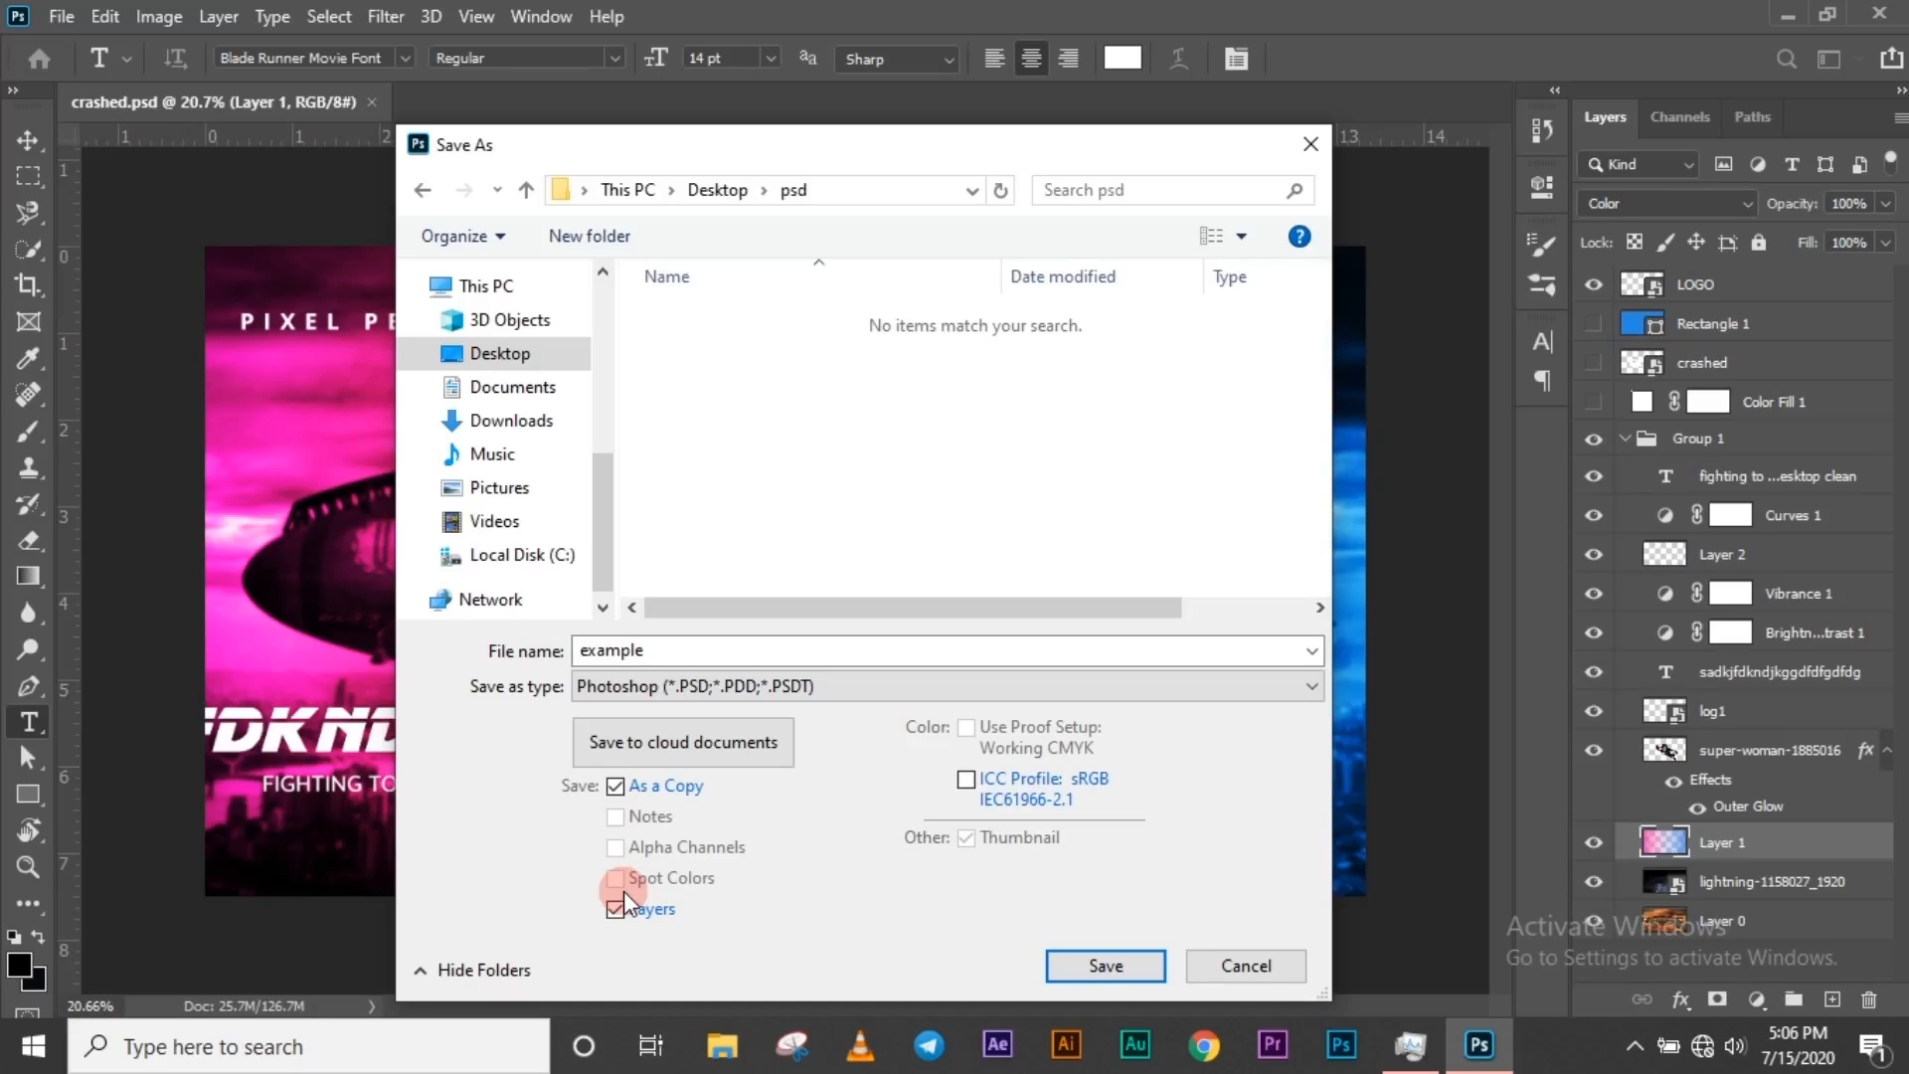
{"action": "left_click", "coordinate": [615, 787]}
- Save example.psd in the psd folder with Maximize Compatibility enabled
{"action": "key", "text": "Return"}
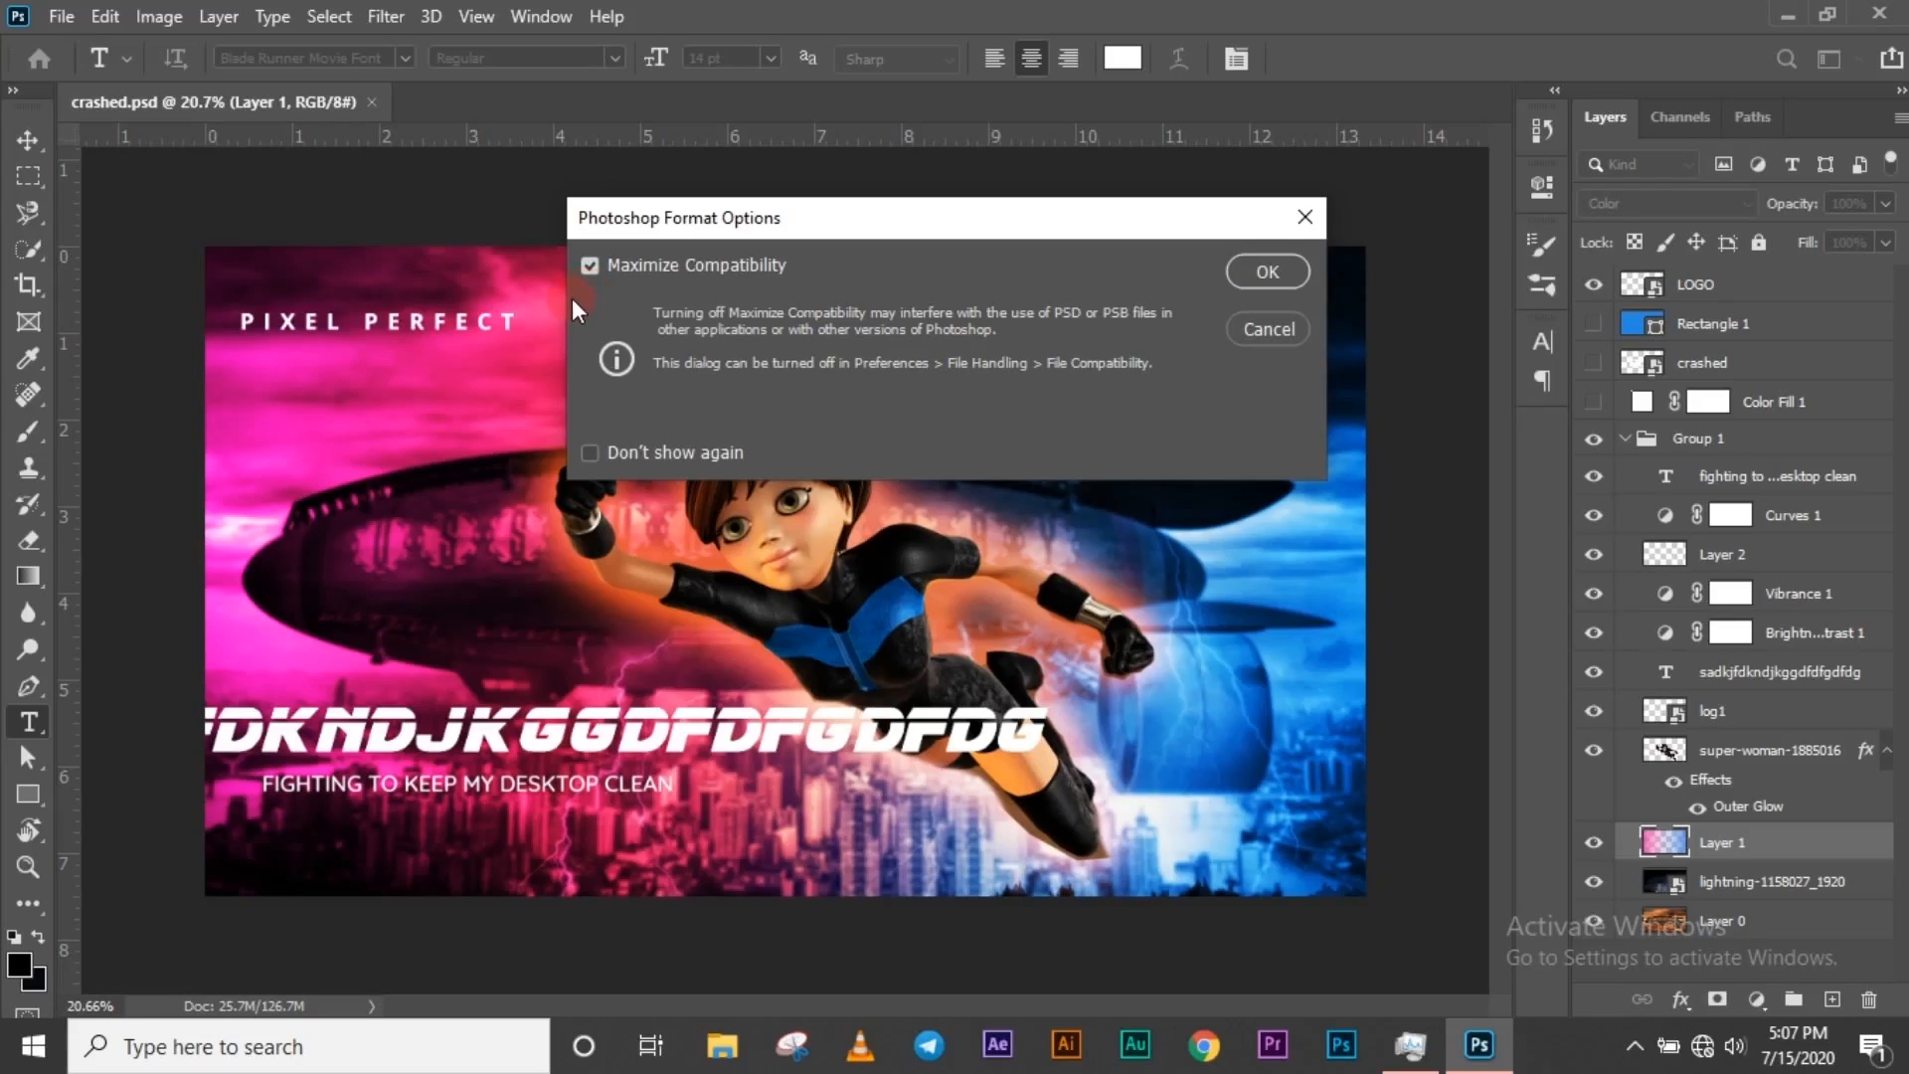
{"action": "left_click", "coordinate": [1279, 280]}
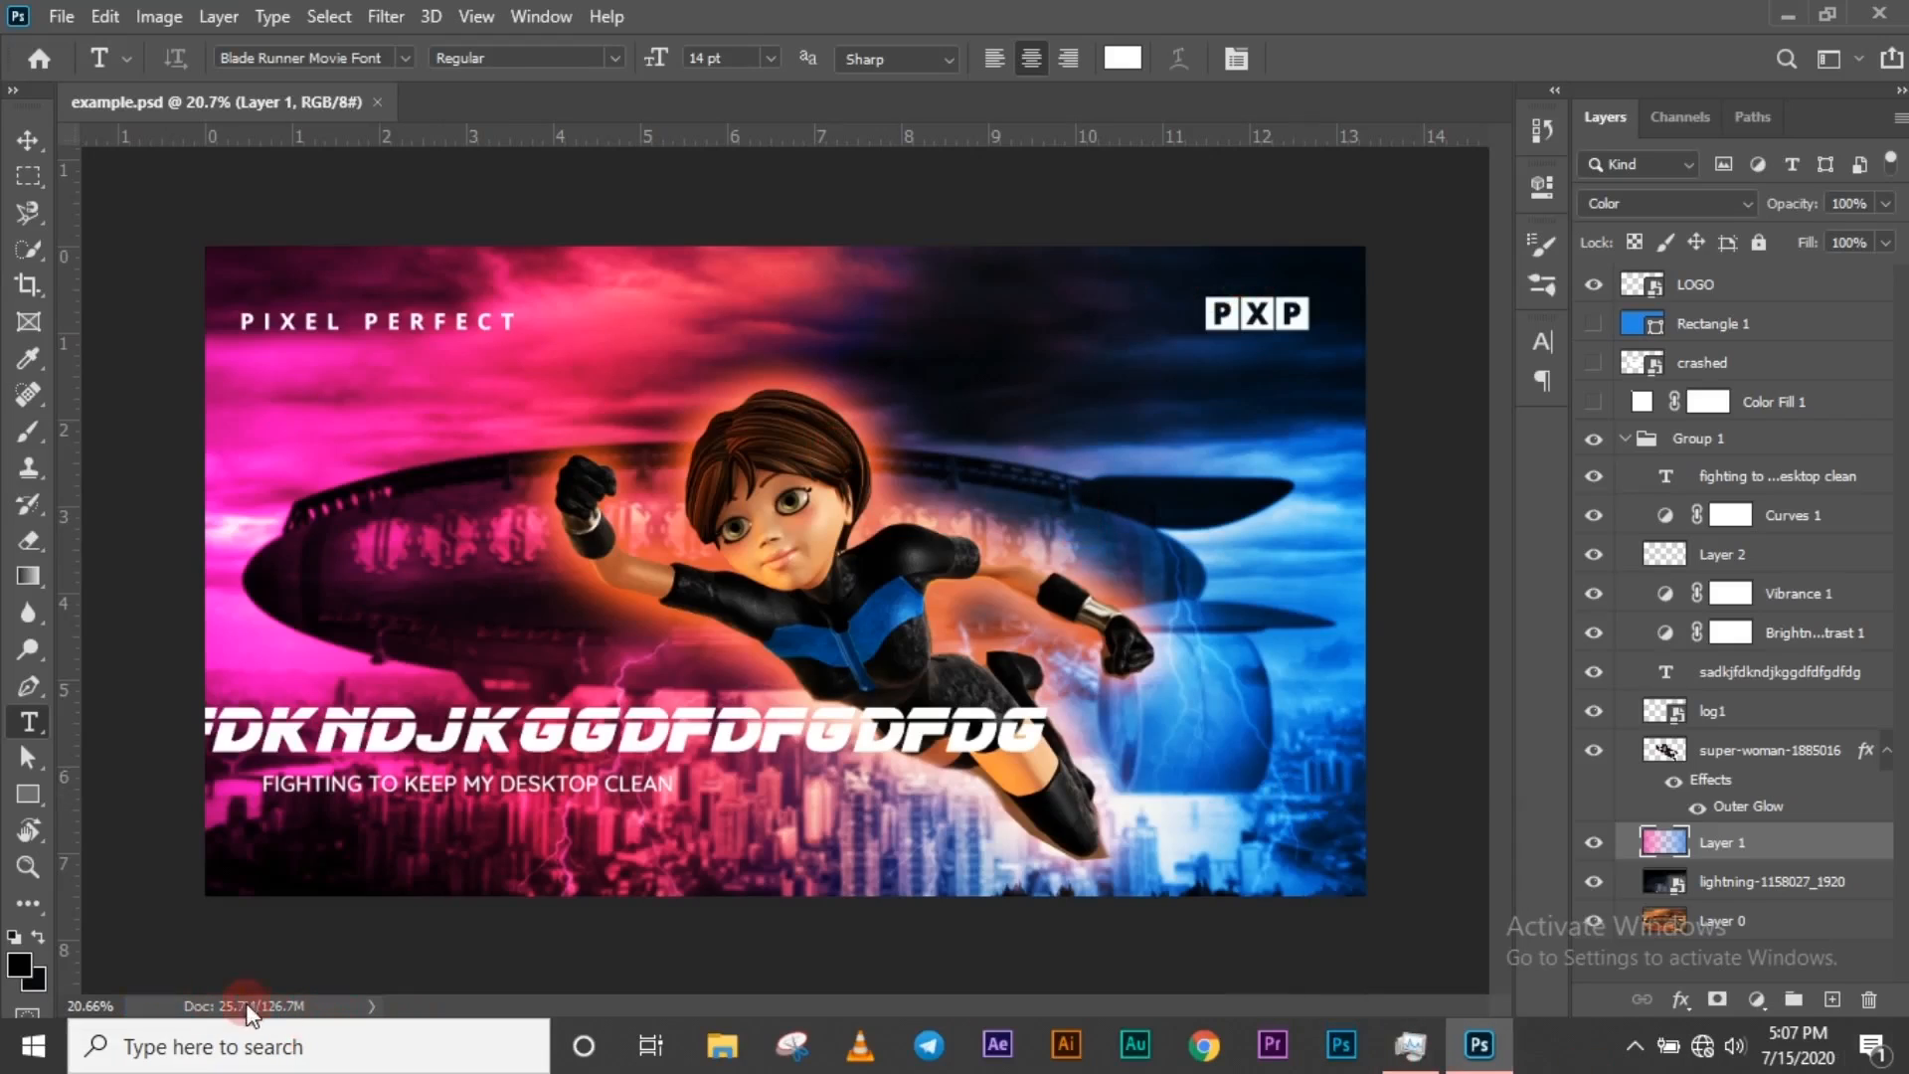
- Show the desktop, open the psd folder and check the saved example.psd file
{"action": "left_click", "coordinate": [1905, 1054]}
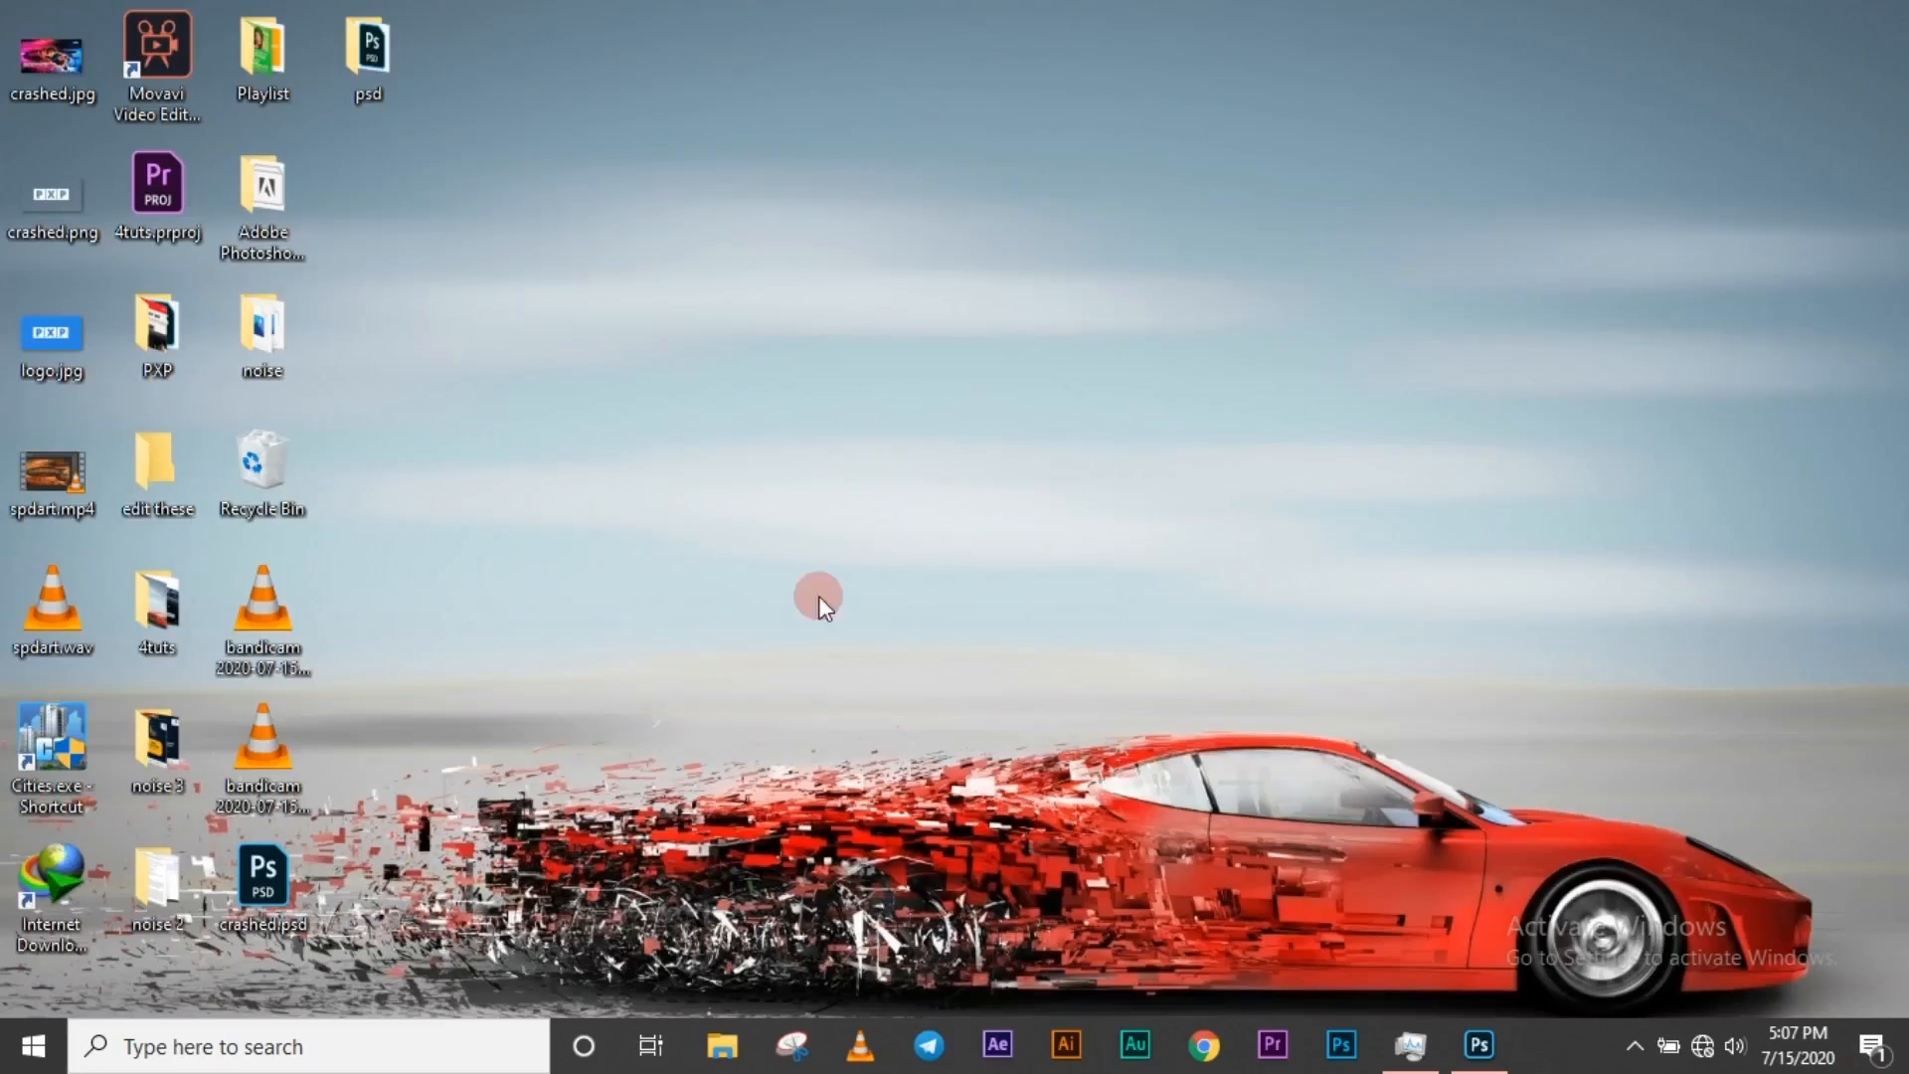
{"action": "double_click", "coordinate": [375, 25]}
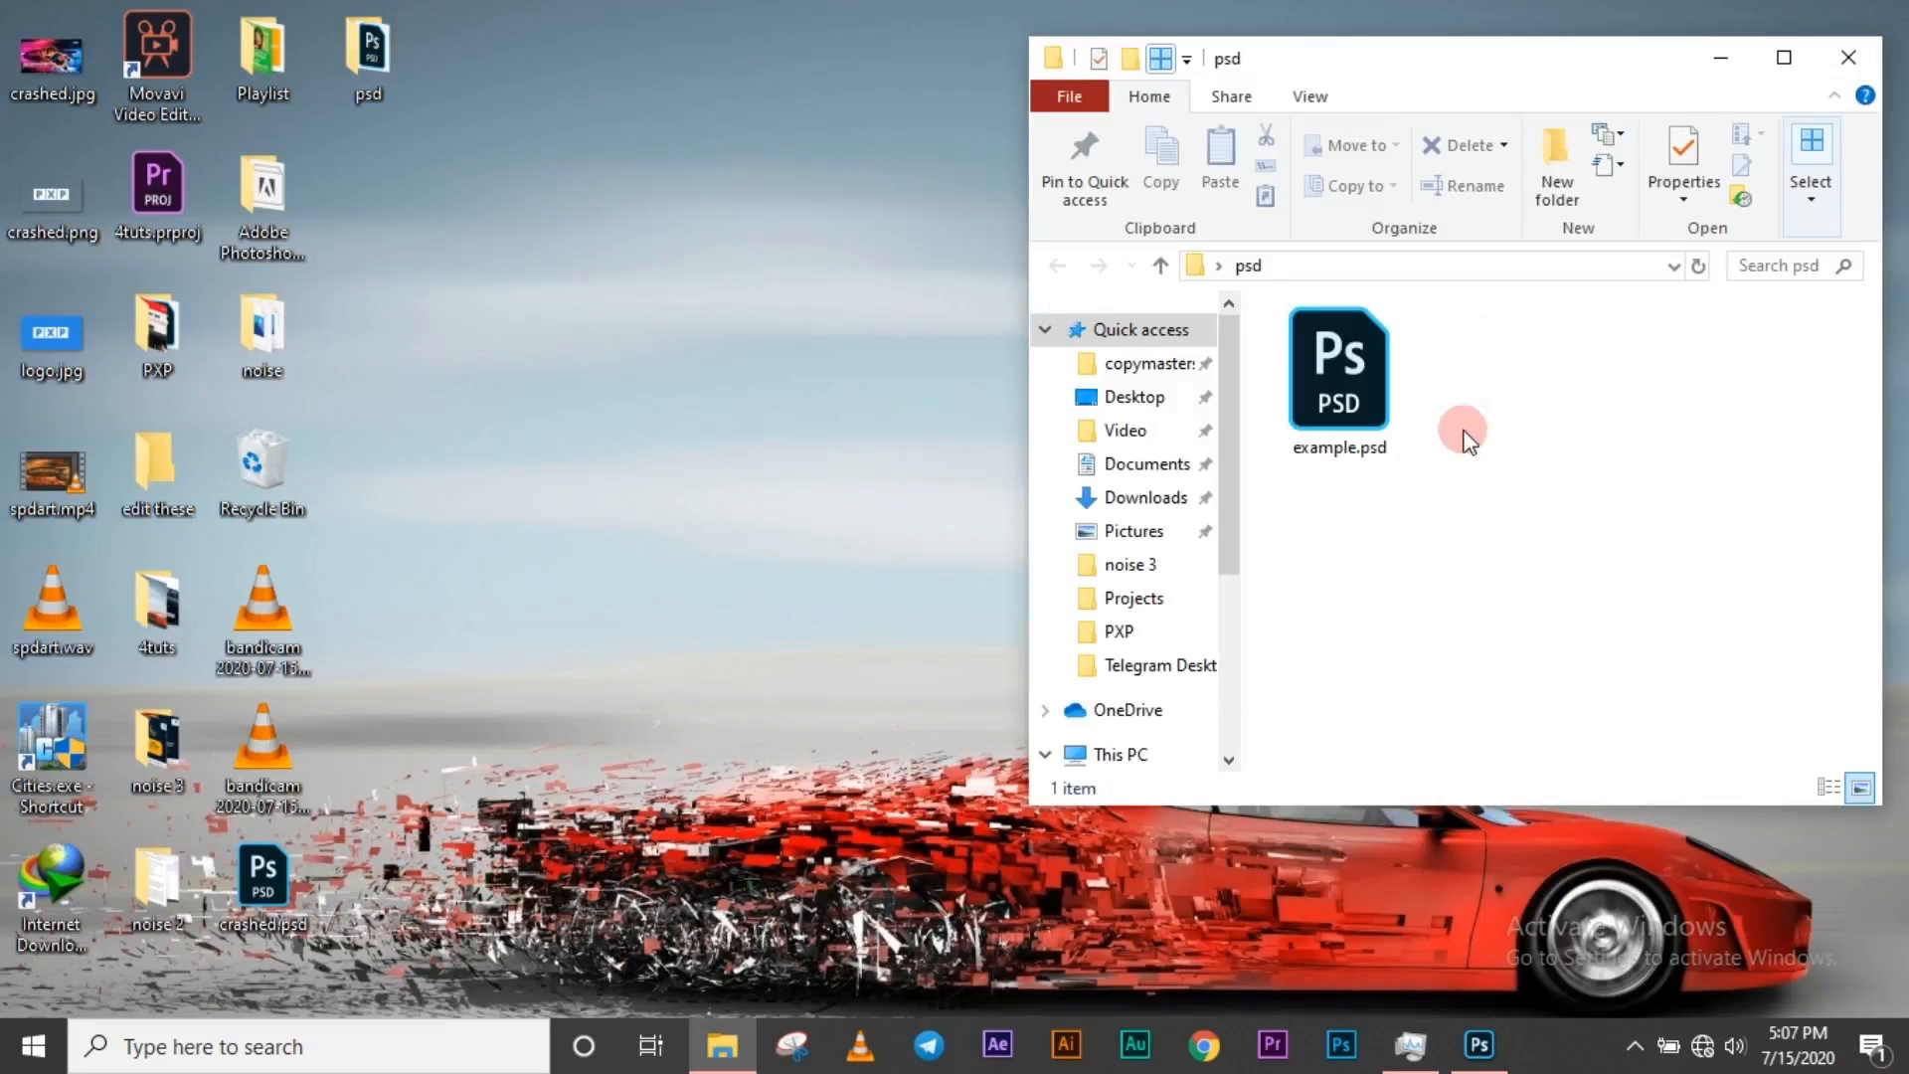
{"action": "left_click", "coordinate": [1370, 418]}
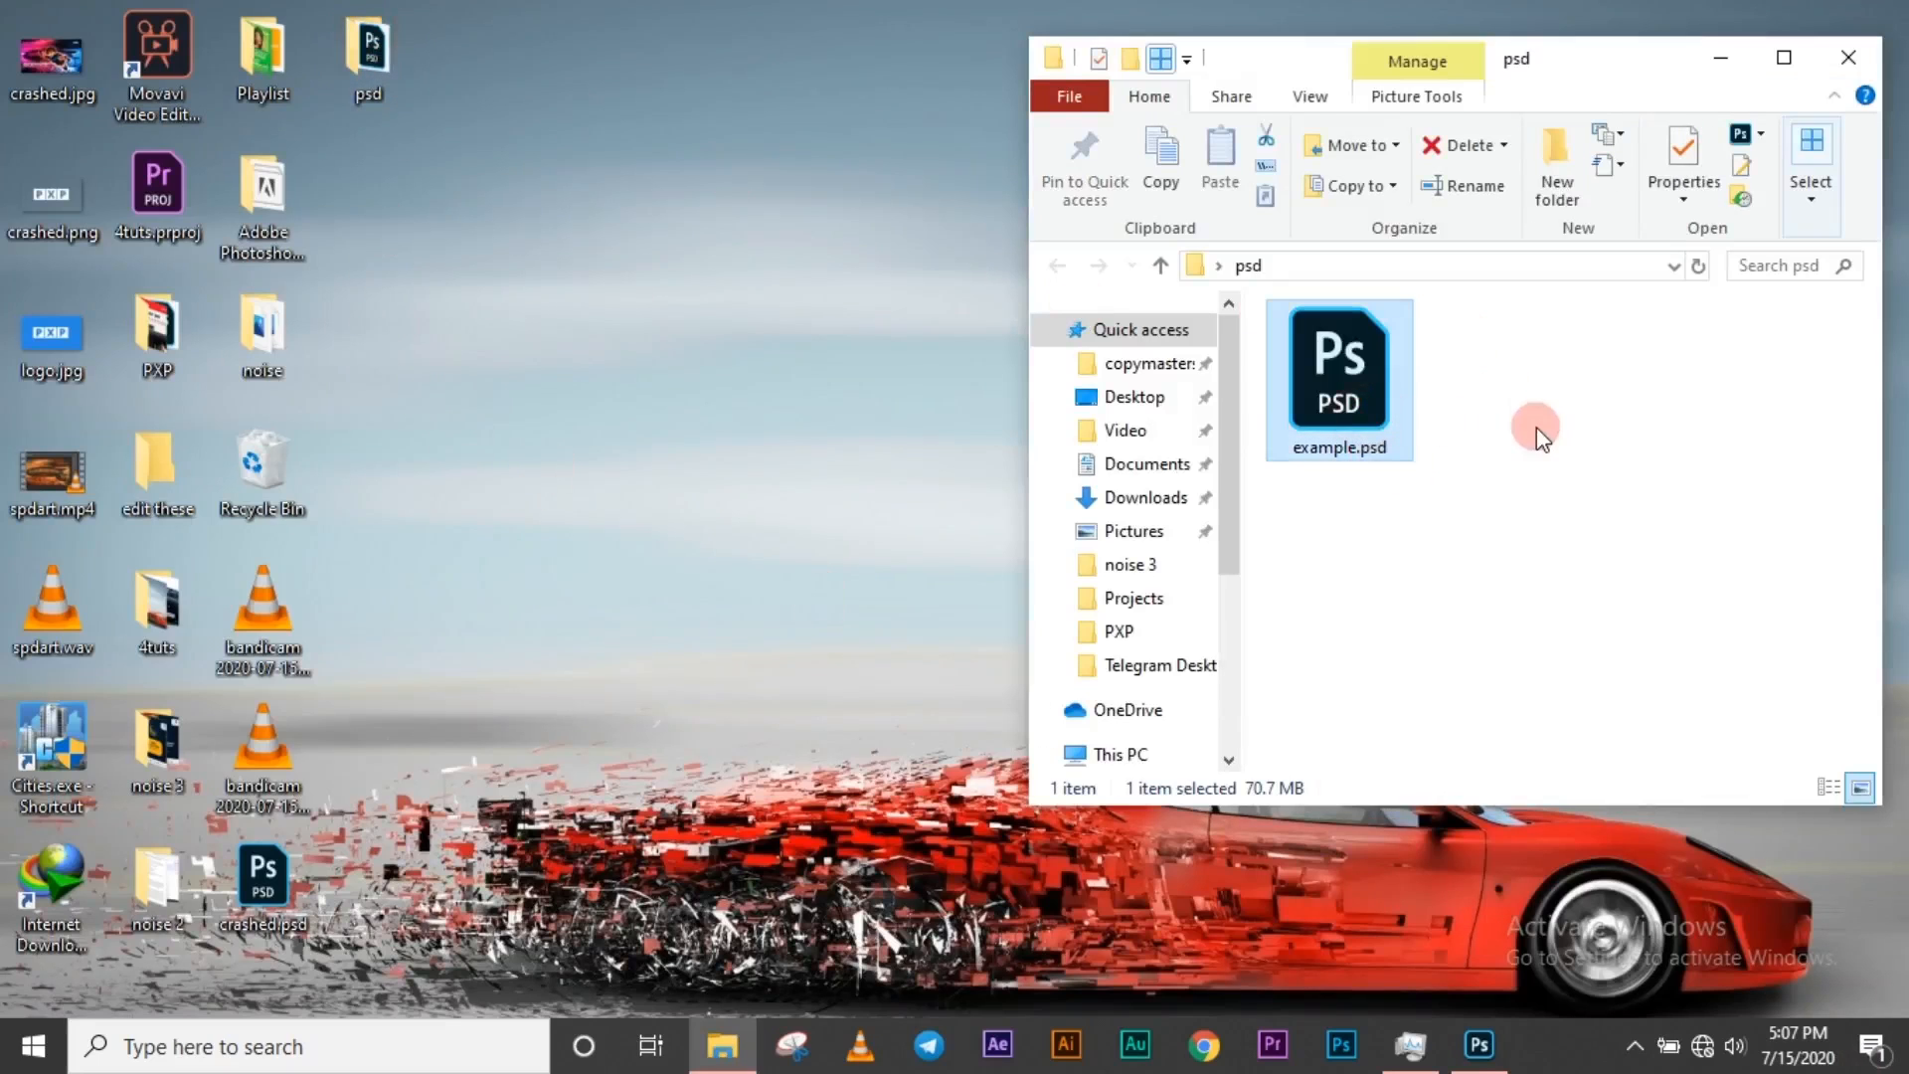
- Return to Photoshop, close example.psd and reopen it from the psd folder
{"action": "left_click", "coordinate": [1490, 1047]}
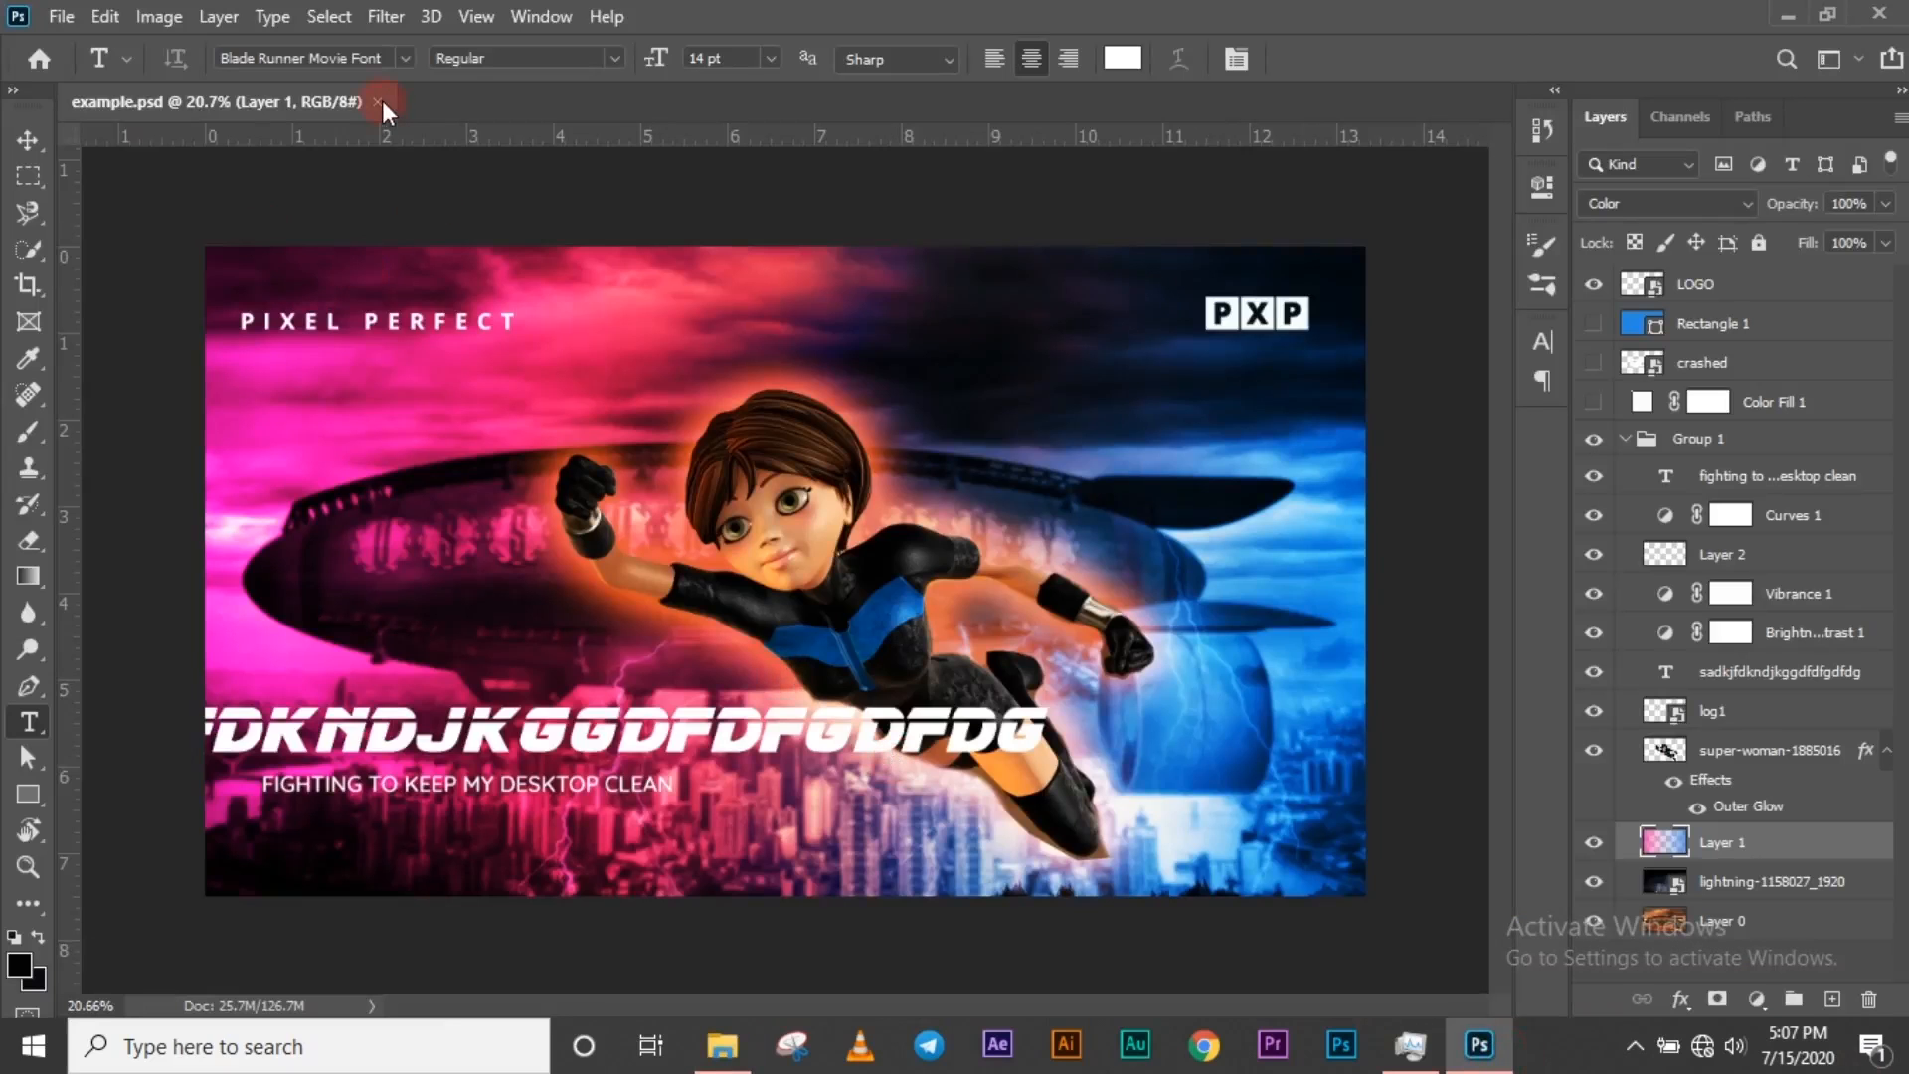
{"action": "left_click", "coordinate": [379, 101]}
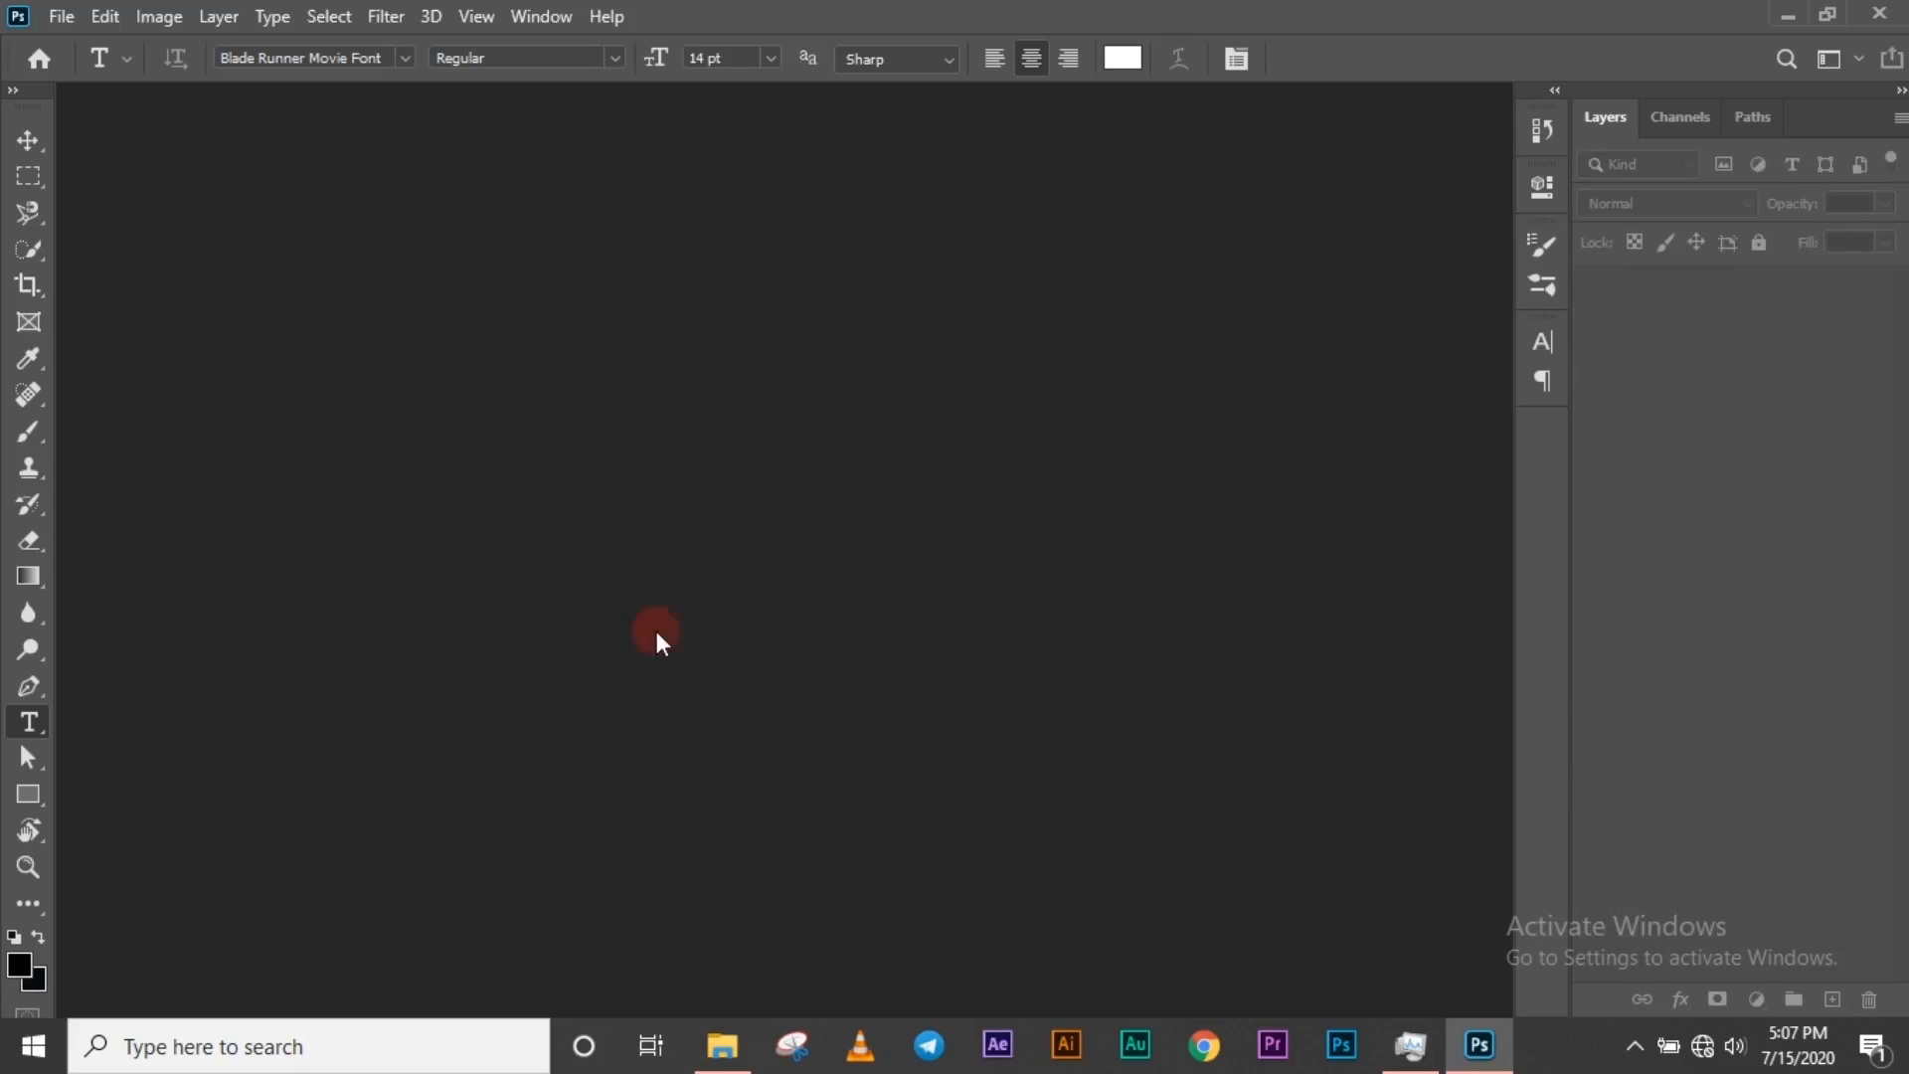
{"action": "key", "text": "super+d"}
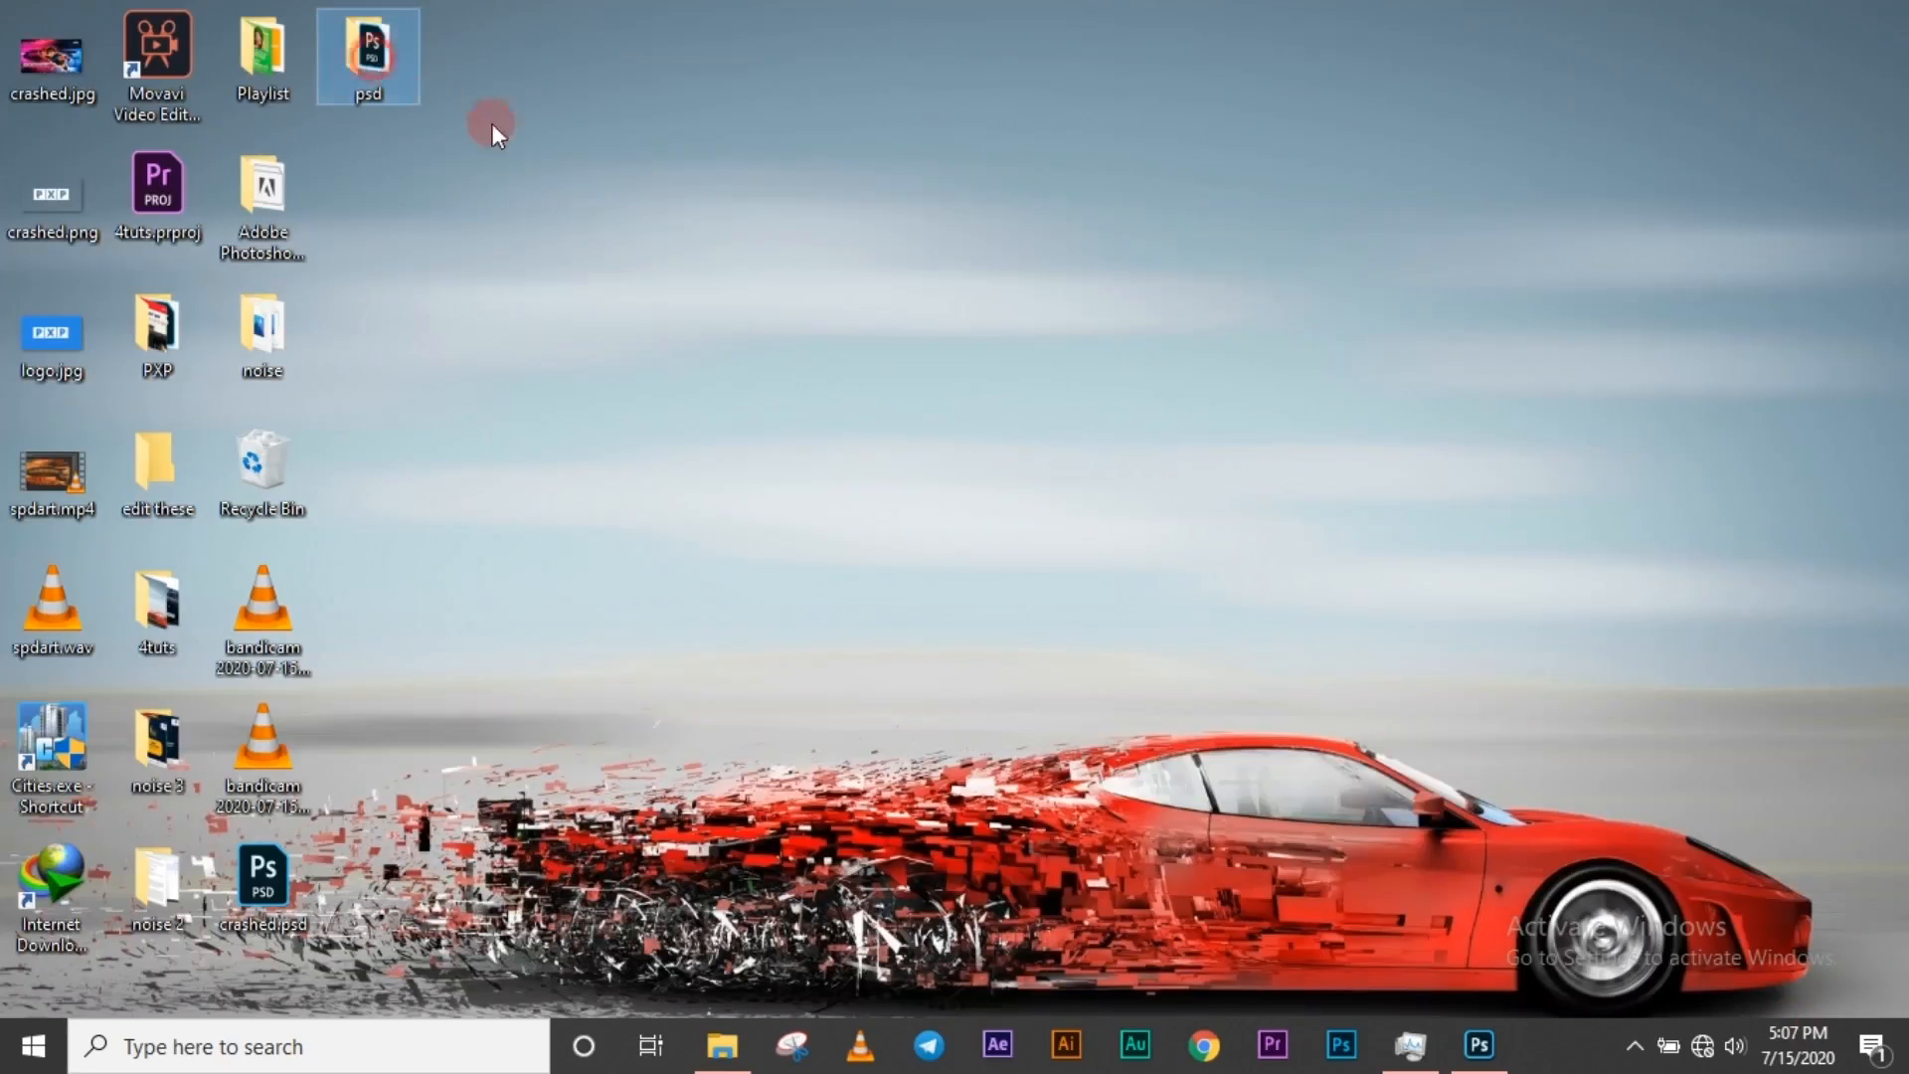
{"action": "left_click", "coordinate": [741, 1054]}
{"action": "double_click", "coordinate": [1333, 363]}
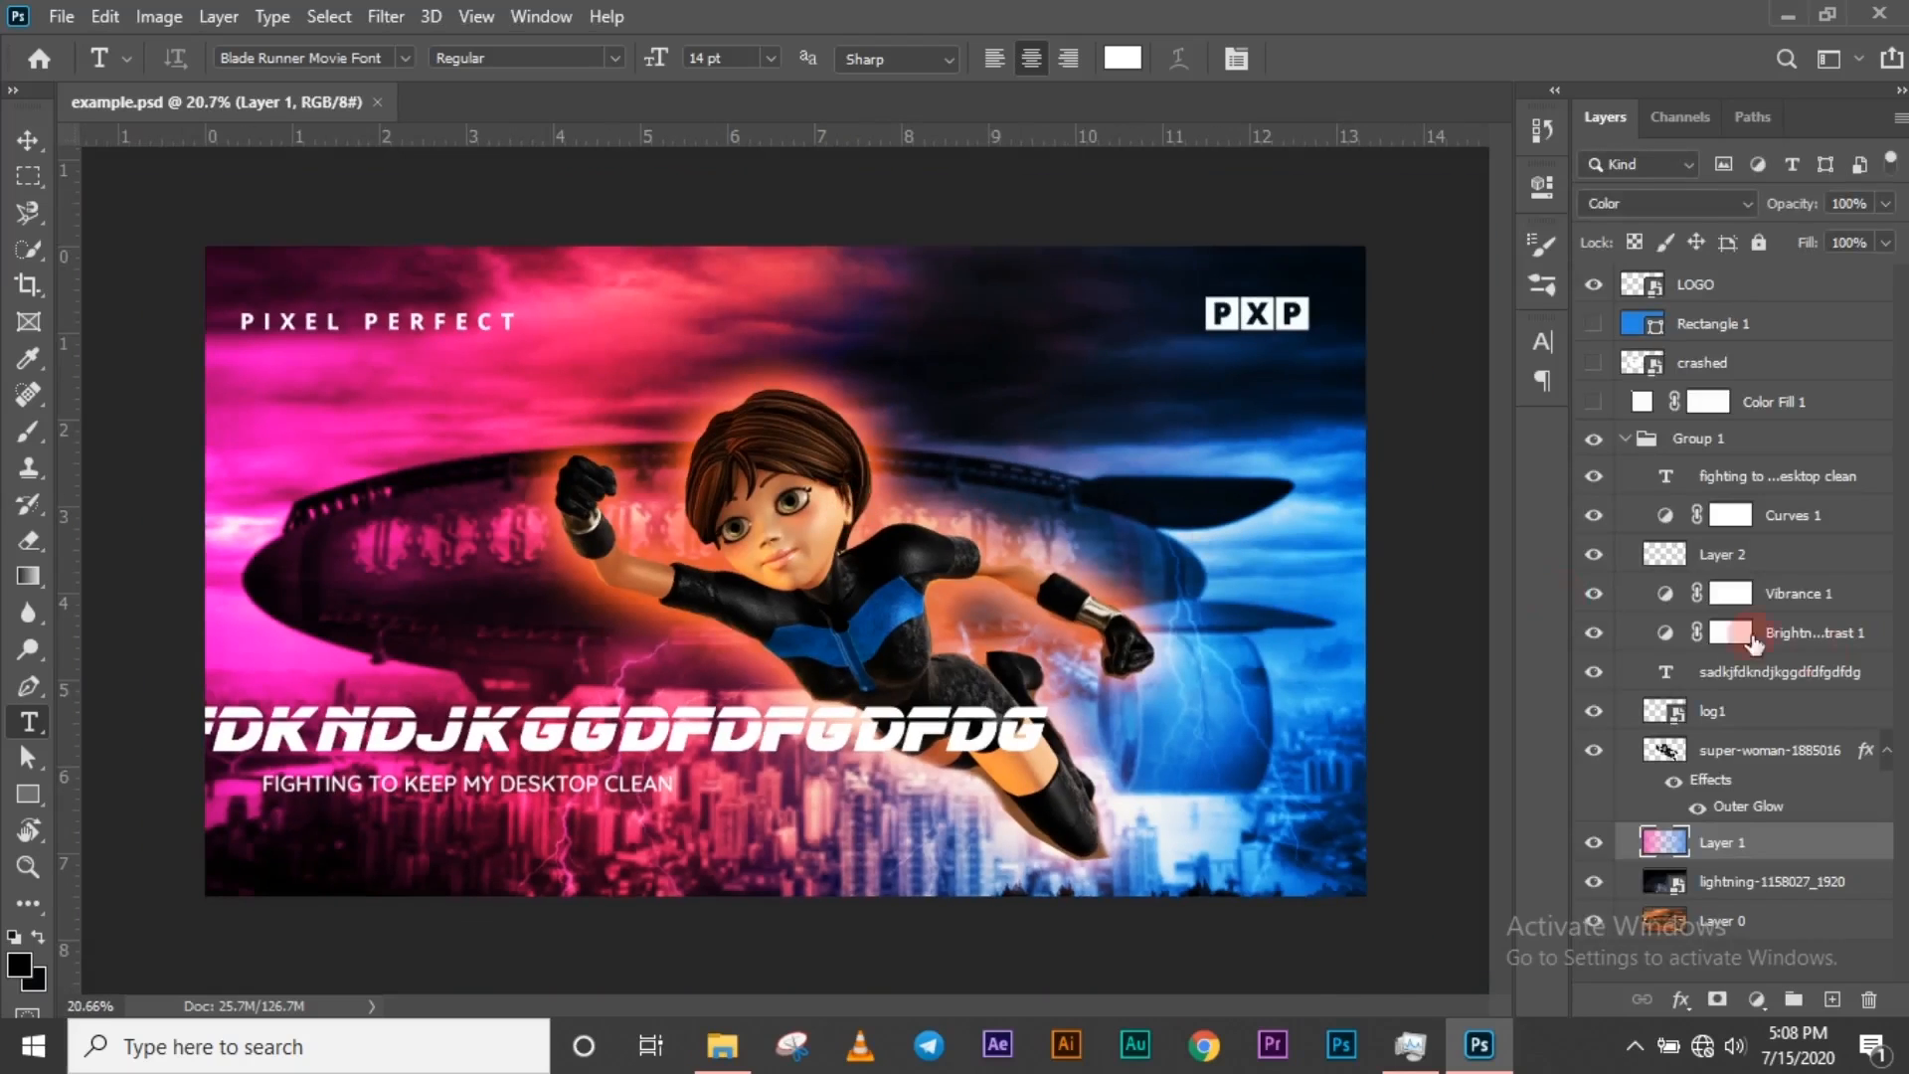
- Check the layers kept in example.psd by selecting the super-woman, title text, Layer 2 and tagline layers in turn
{"action": "left_click", "coordinate": [1780, 756]}
{"action": "left_click", "coordinate": [1760, 676]}
{"action": "left_click", "coordinate": [1750, 562]}
{"action": "left_click", "coordinate": [1758, 473]}
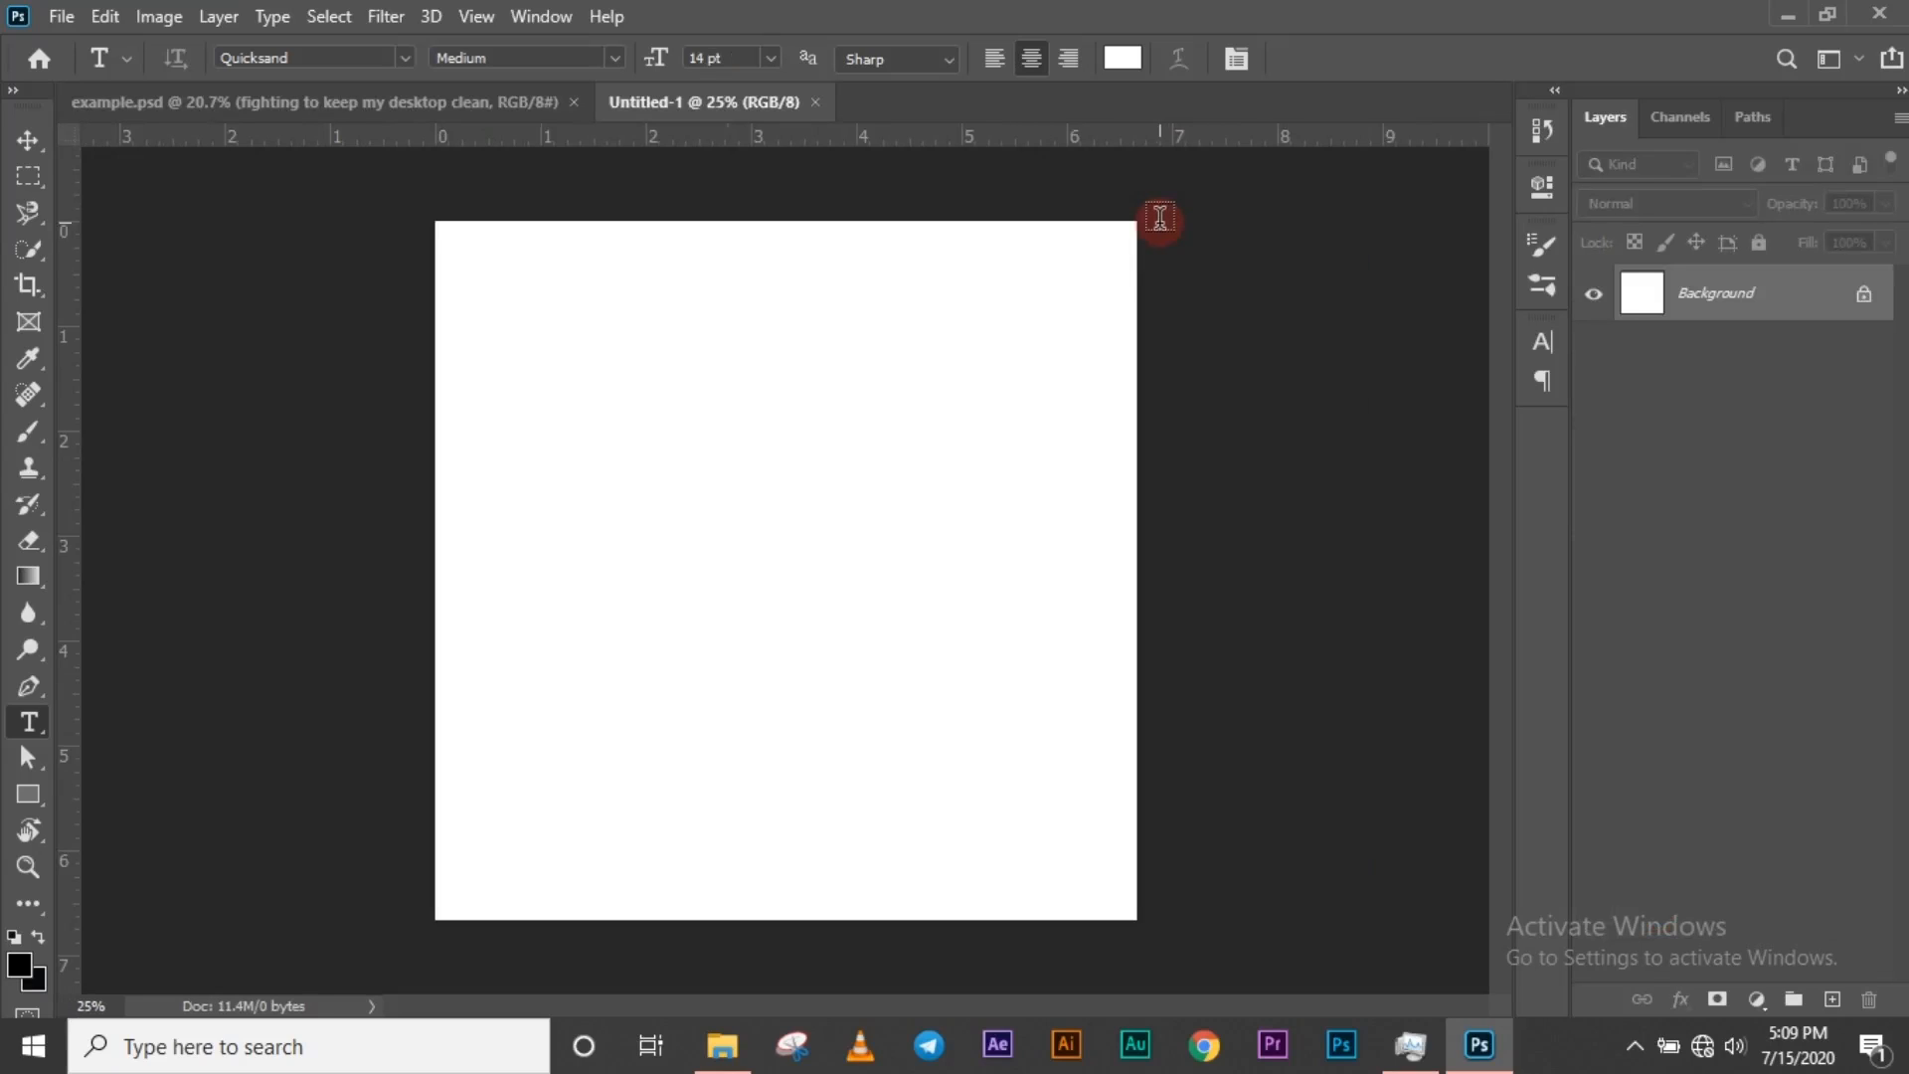
- Add a red (#fc2a2a) solid color fill layer between the LOGO and Background layers of Untitled-1
{"action": "left_click", "coordinate": [27, 792]}
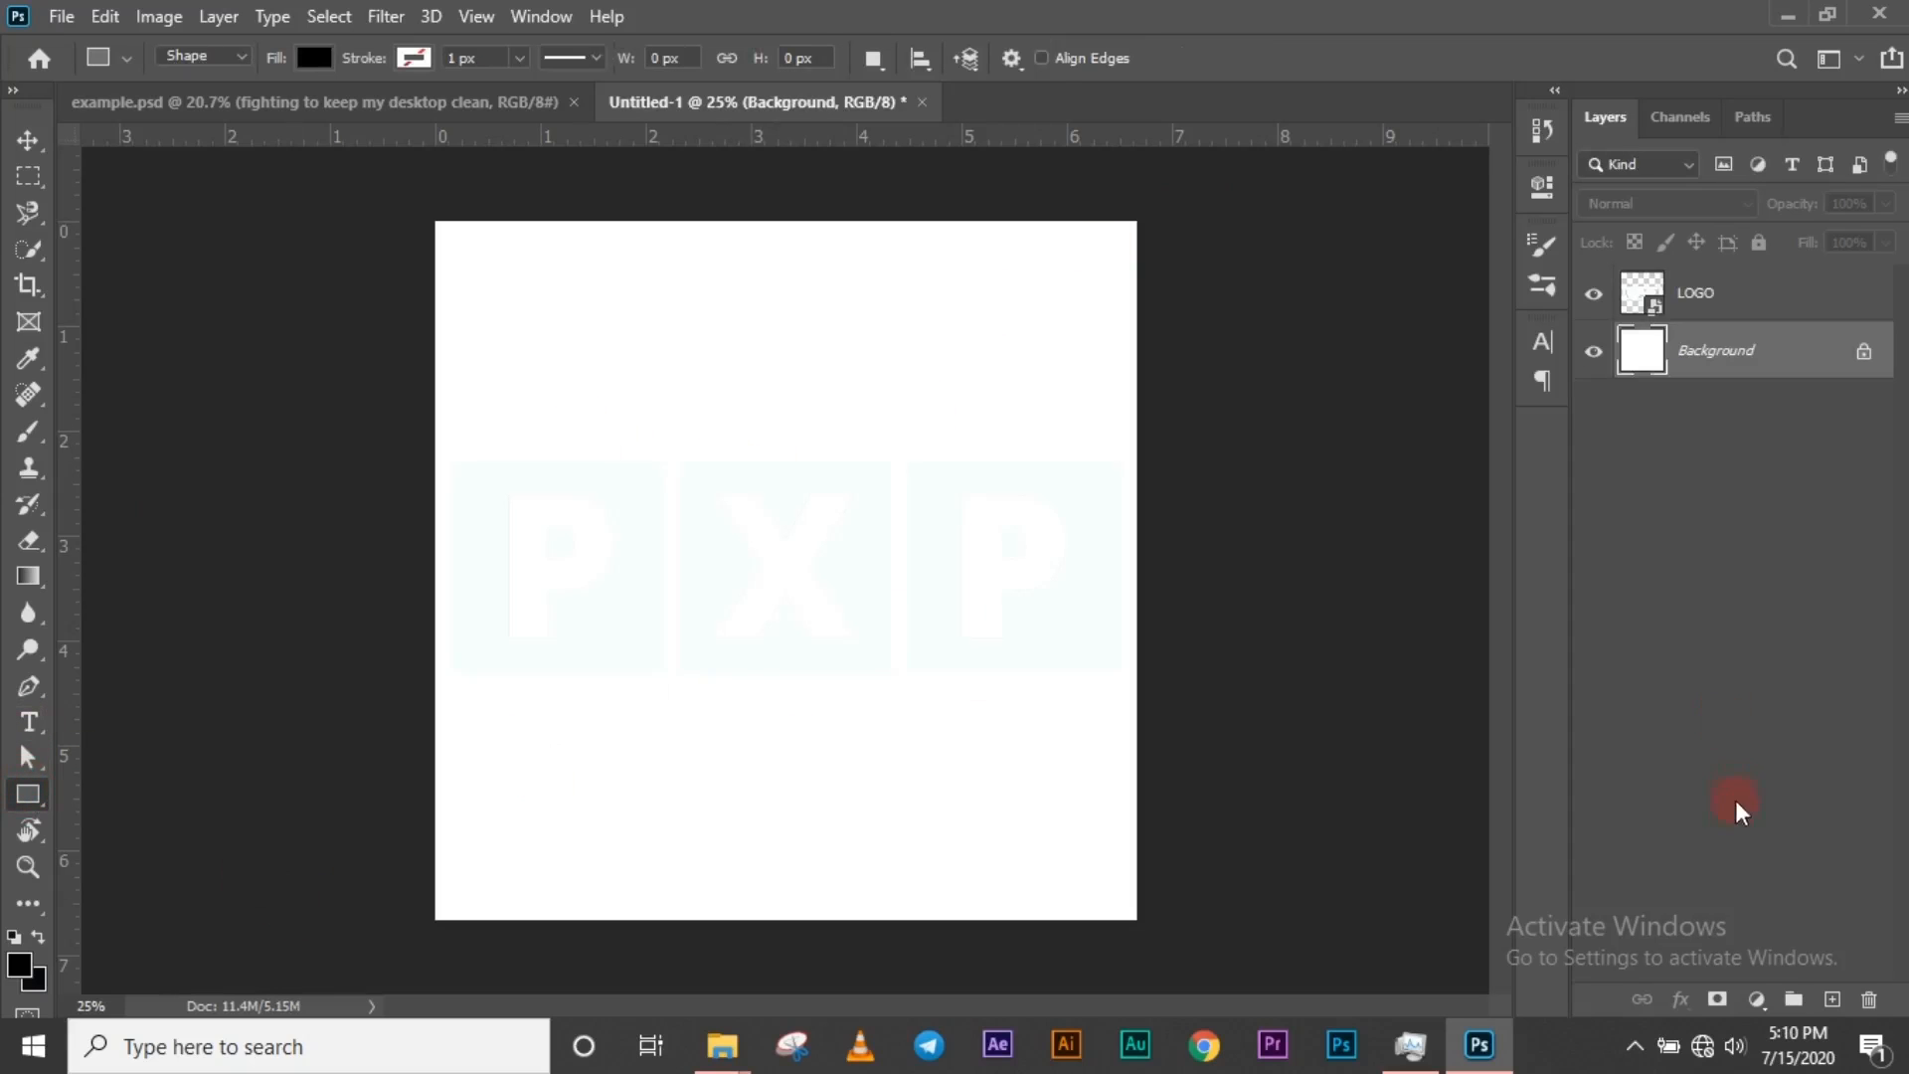
{"action": "left_click", "coordinate": [1757, 1000]}
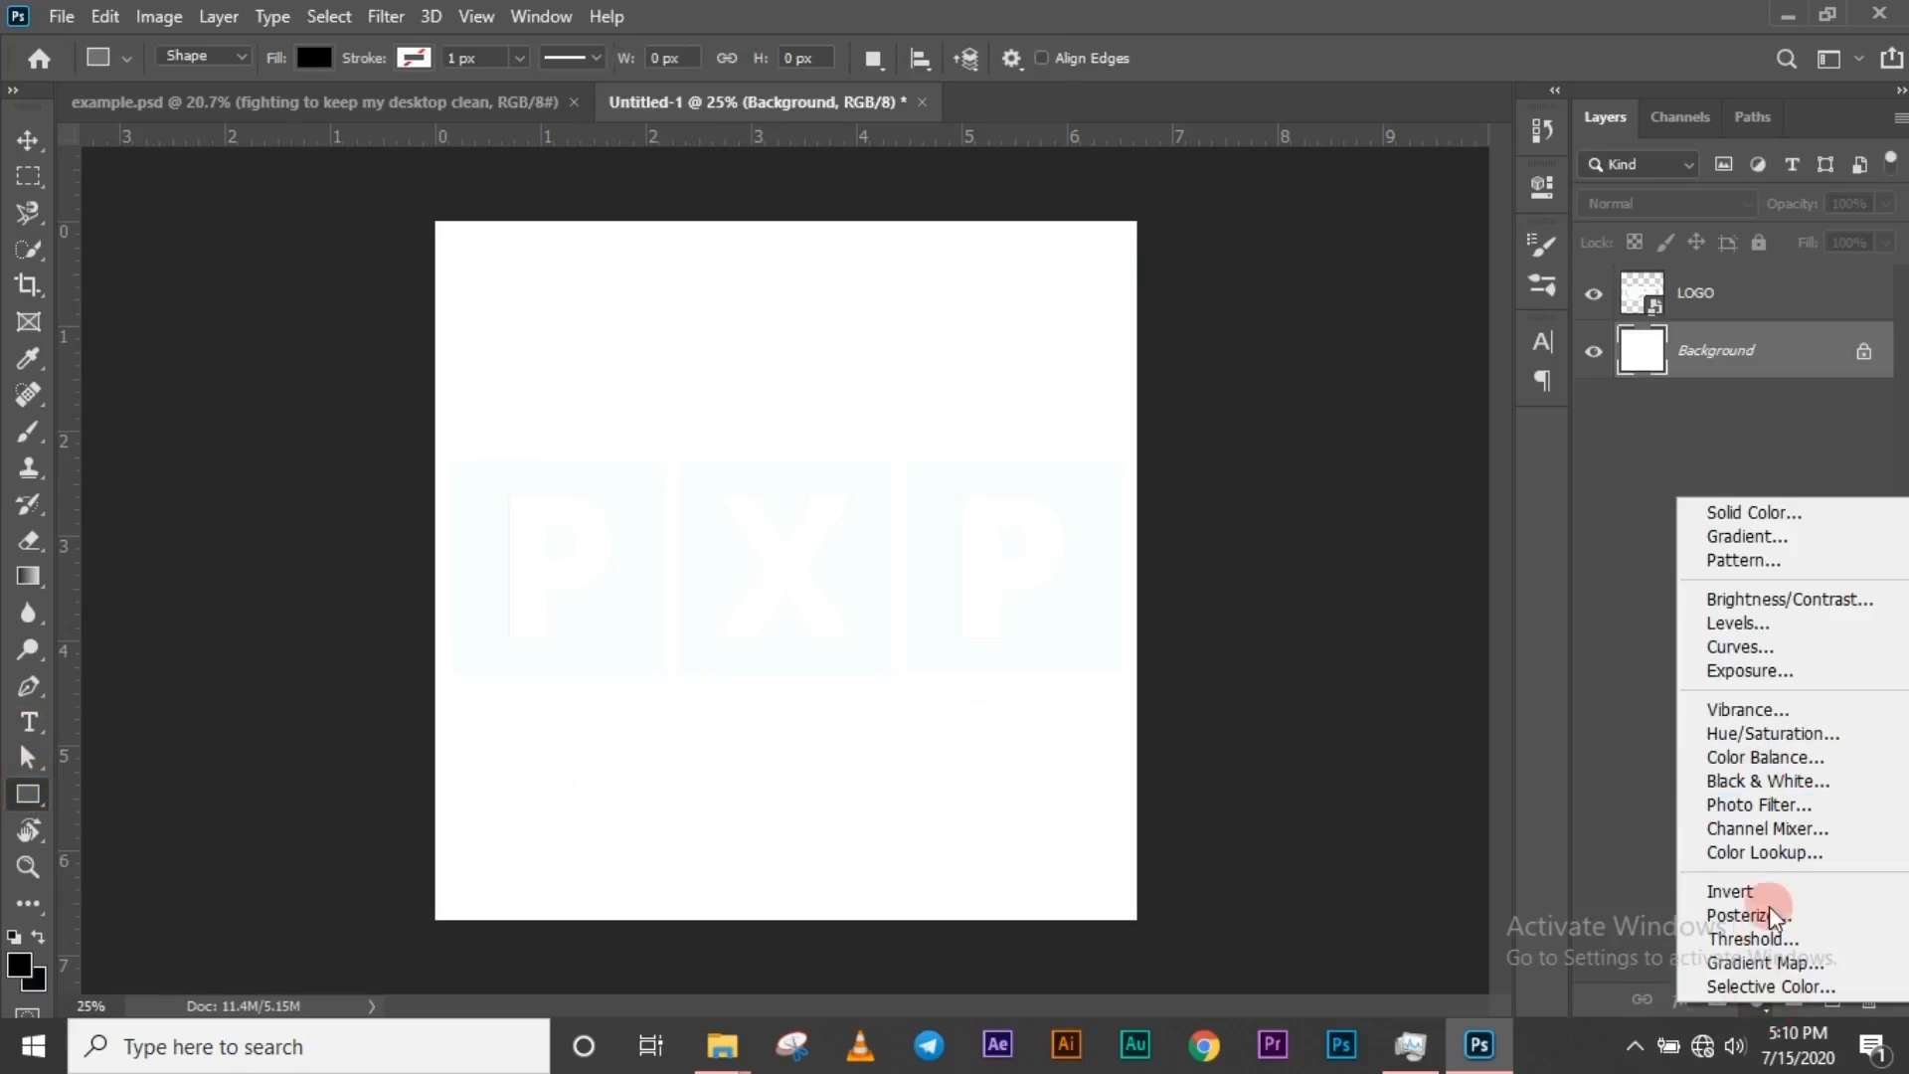
{"action": "left_click", "coordinate": [1743, 511]}
{"action": "left_click", "coordinate": [1413, 431]}
{"action": "left_click", "coordinate": [1409, 412]}
{"action": "left_click_drag", "start_coordinate": [1409, 412], "coordinate": [1422, 359]}
{"action": "mouse_move", "coordinate": [1518, 279]}
{"action": "left_mouse_down"}
{"action": "mouse_move", "coordinate": [1450, 306]}
{"action": "mouse_move", "coordinate": [1415, 271]}
{"action": "mouse_move", "coordinate": [1487, 269]}
{"action": "mouse_move", "coordinate": [1393, 259]}
{"action": "mouse_move", "coordinate": [1466, 261]}
{"action": "left_mouse_up"}
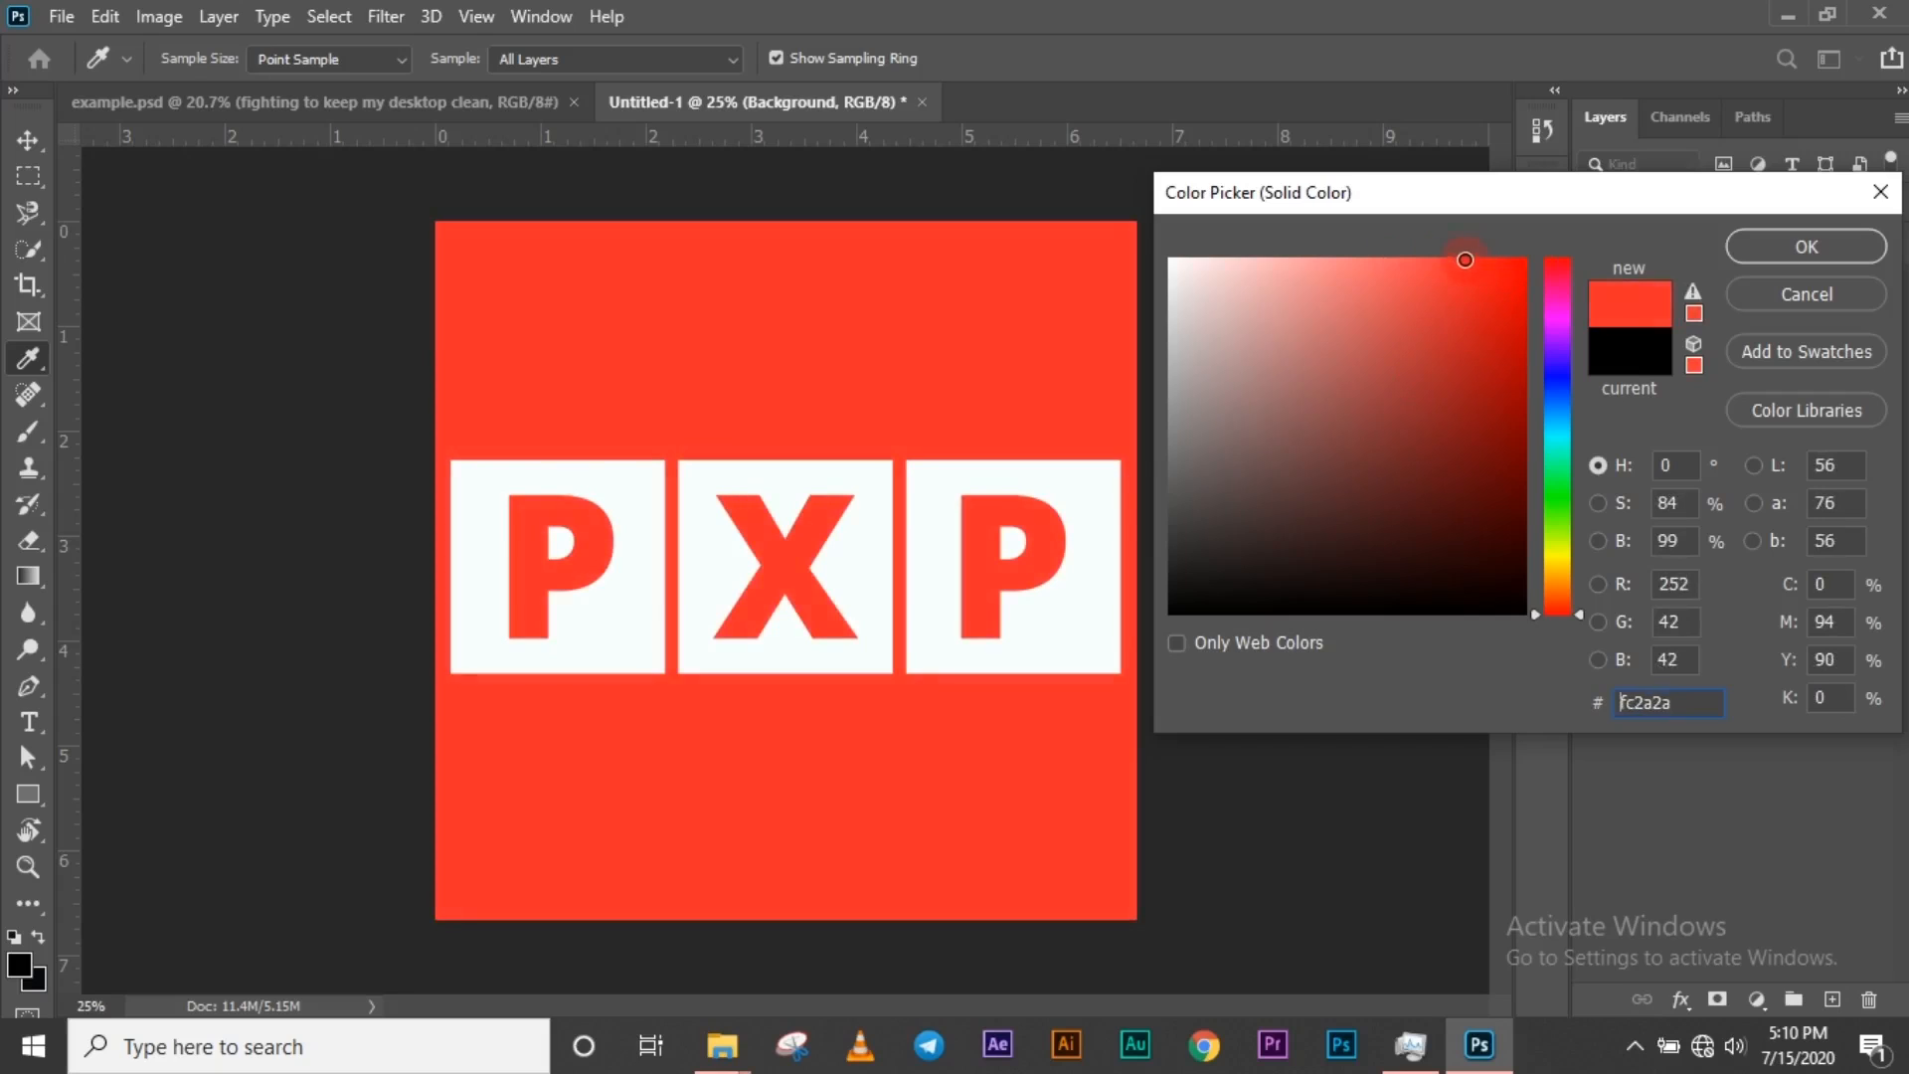
{"action": "left_click", "coordinate": [1807, 246]}
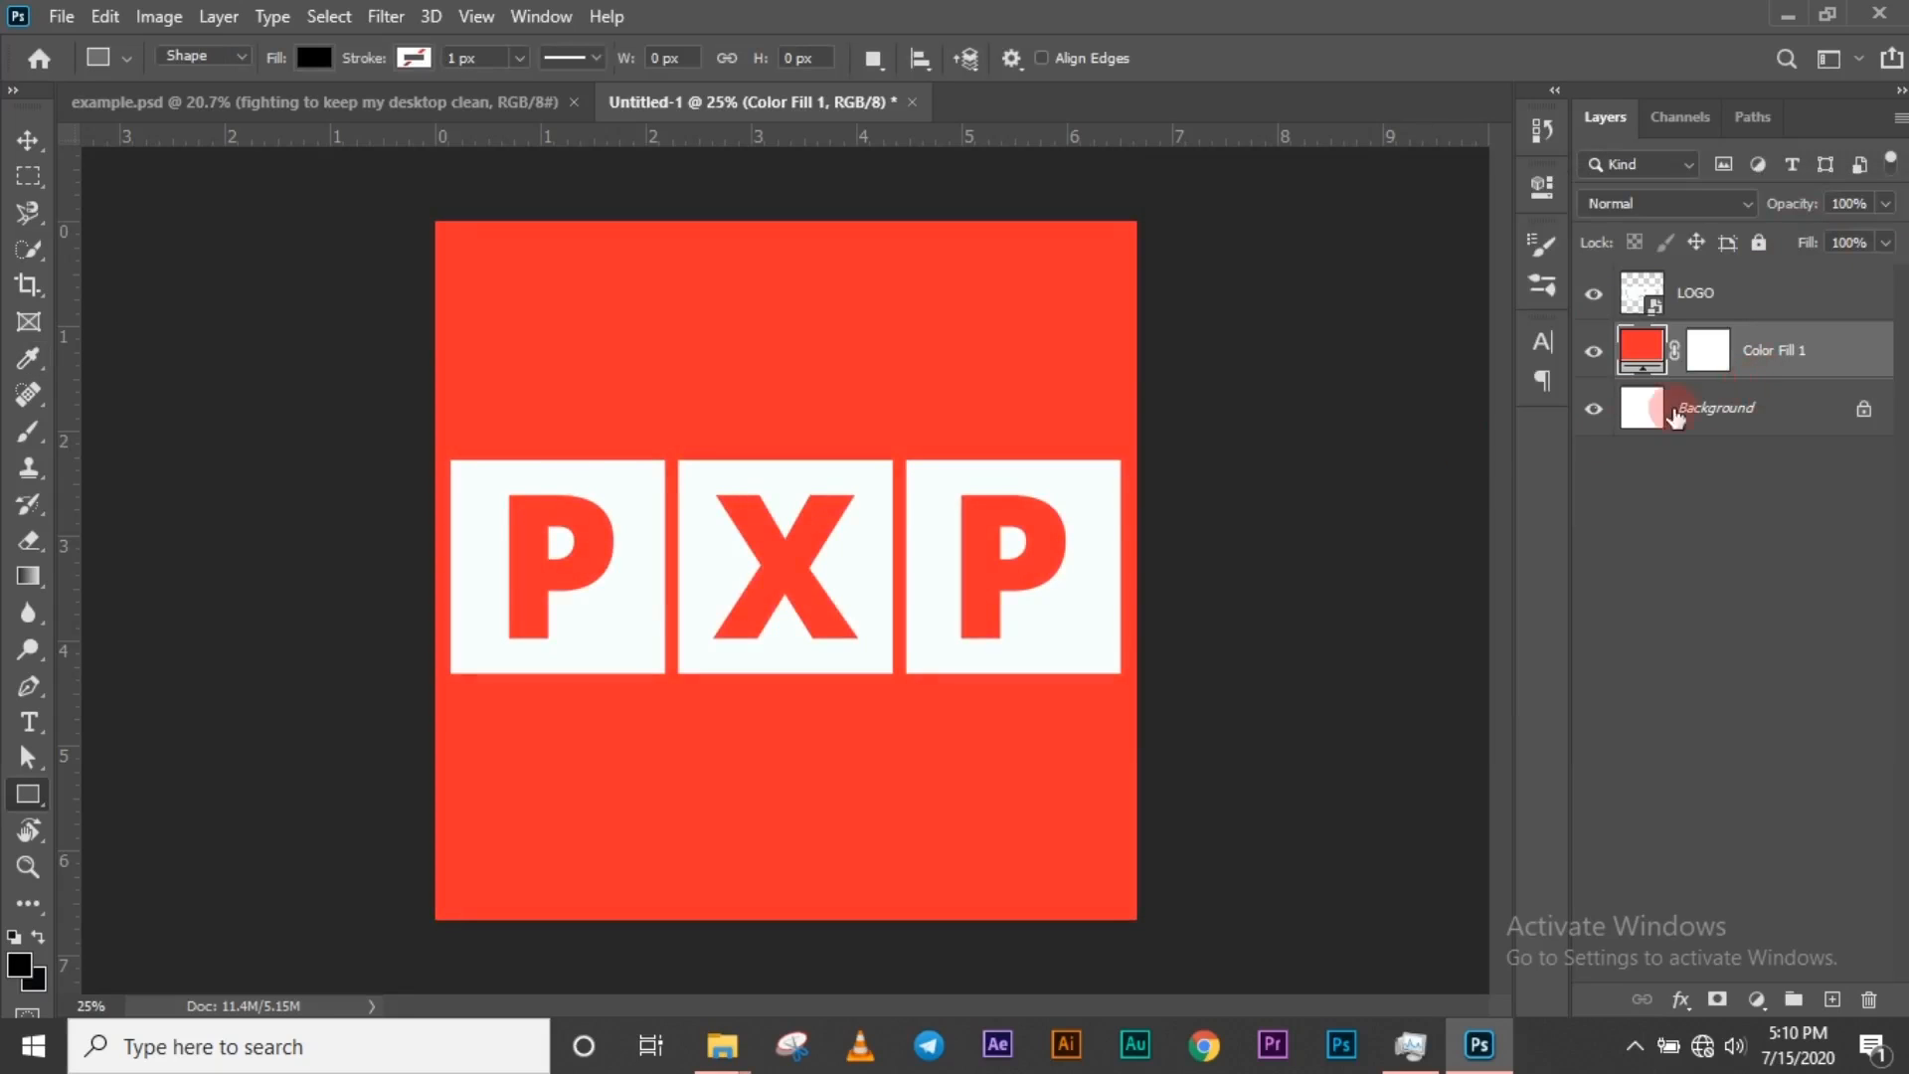
- Move the LOGO layer slightly higher on the canvas, keeping it horizontally centered
{"action": "key", "text": "v"}
{"action": "mouse_move", "coordinate": [867, 548]}
{"action": "left_mouse_down"}
{"action": "mouse_move", "coordinate": [882, 502]}
{"action": "mouse_move", "coordinate": [881, 529]}
{"action": "left_mouse_up"}
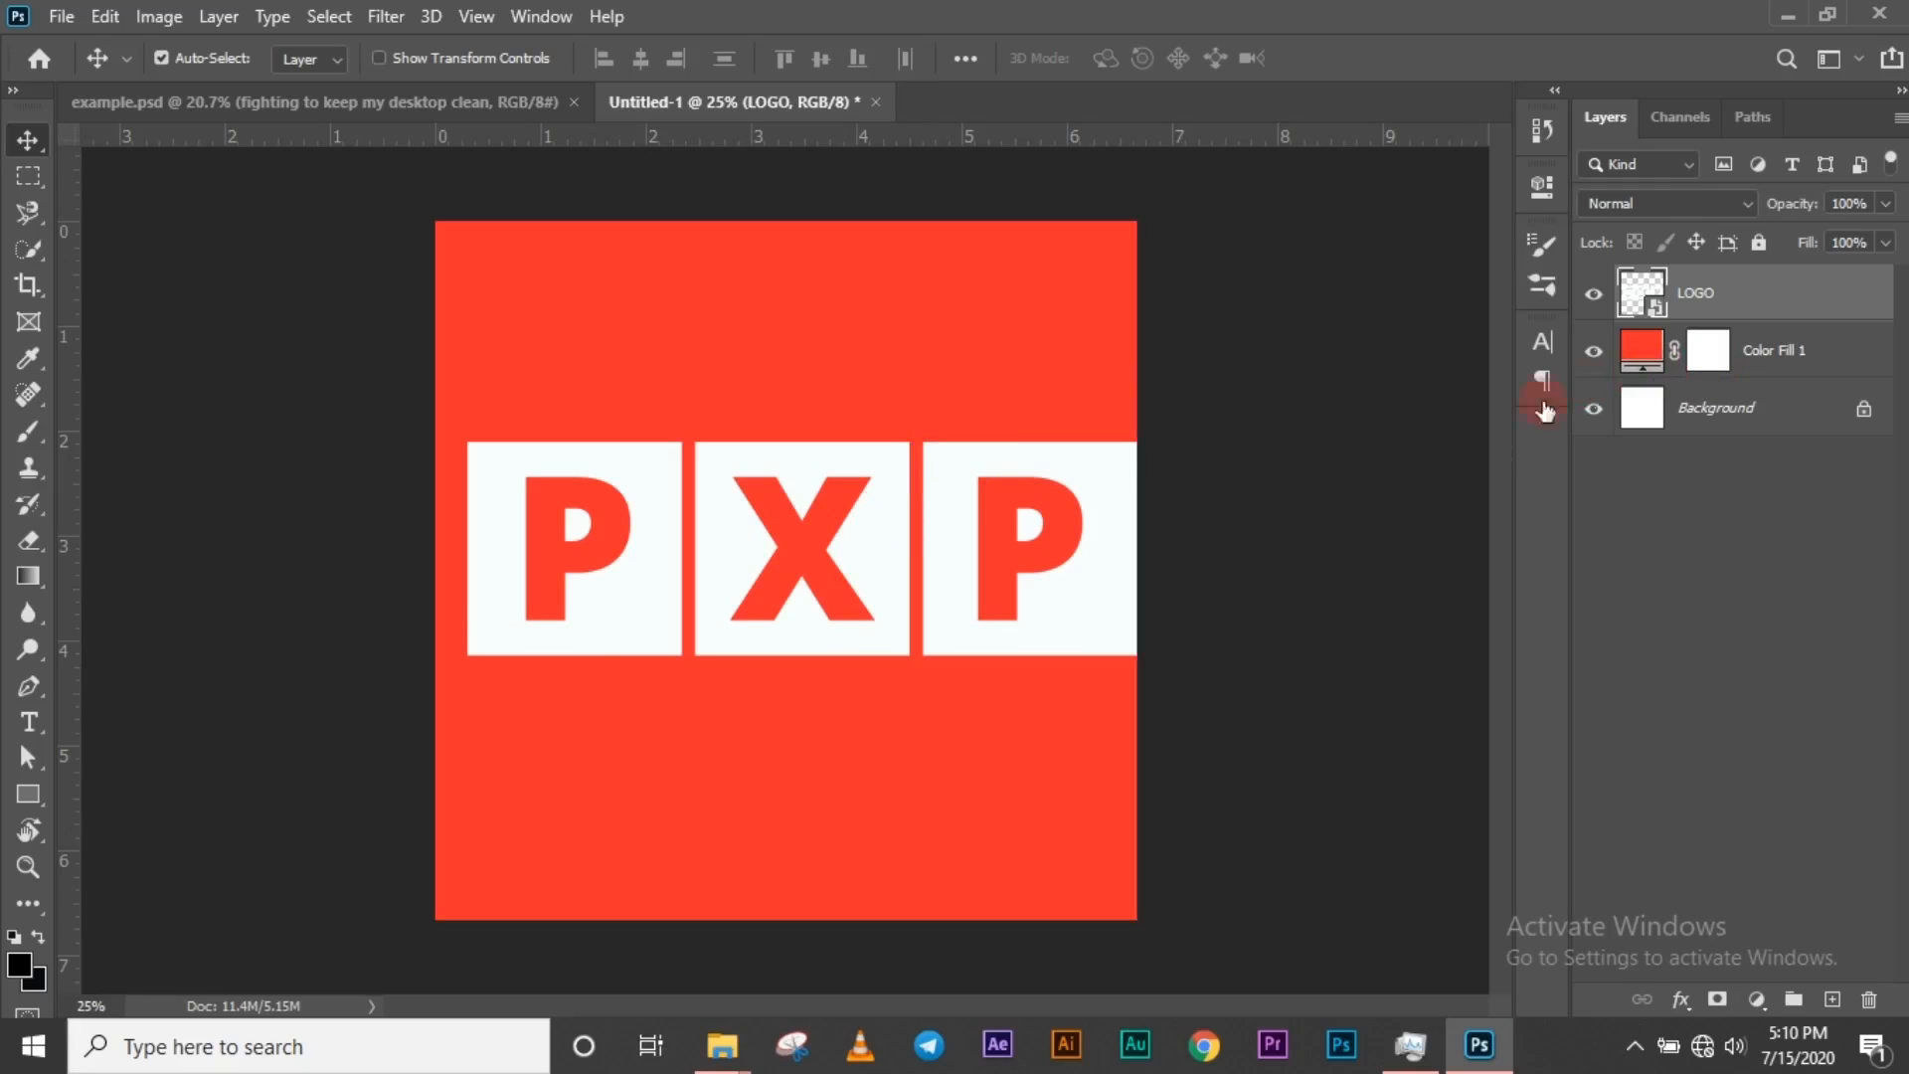
{"action": "left_click_drag", "start_coordinate": [714, 633], "coordinate": [796, 647]}
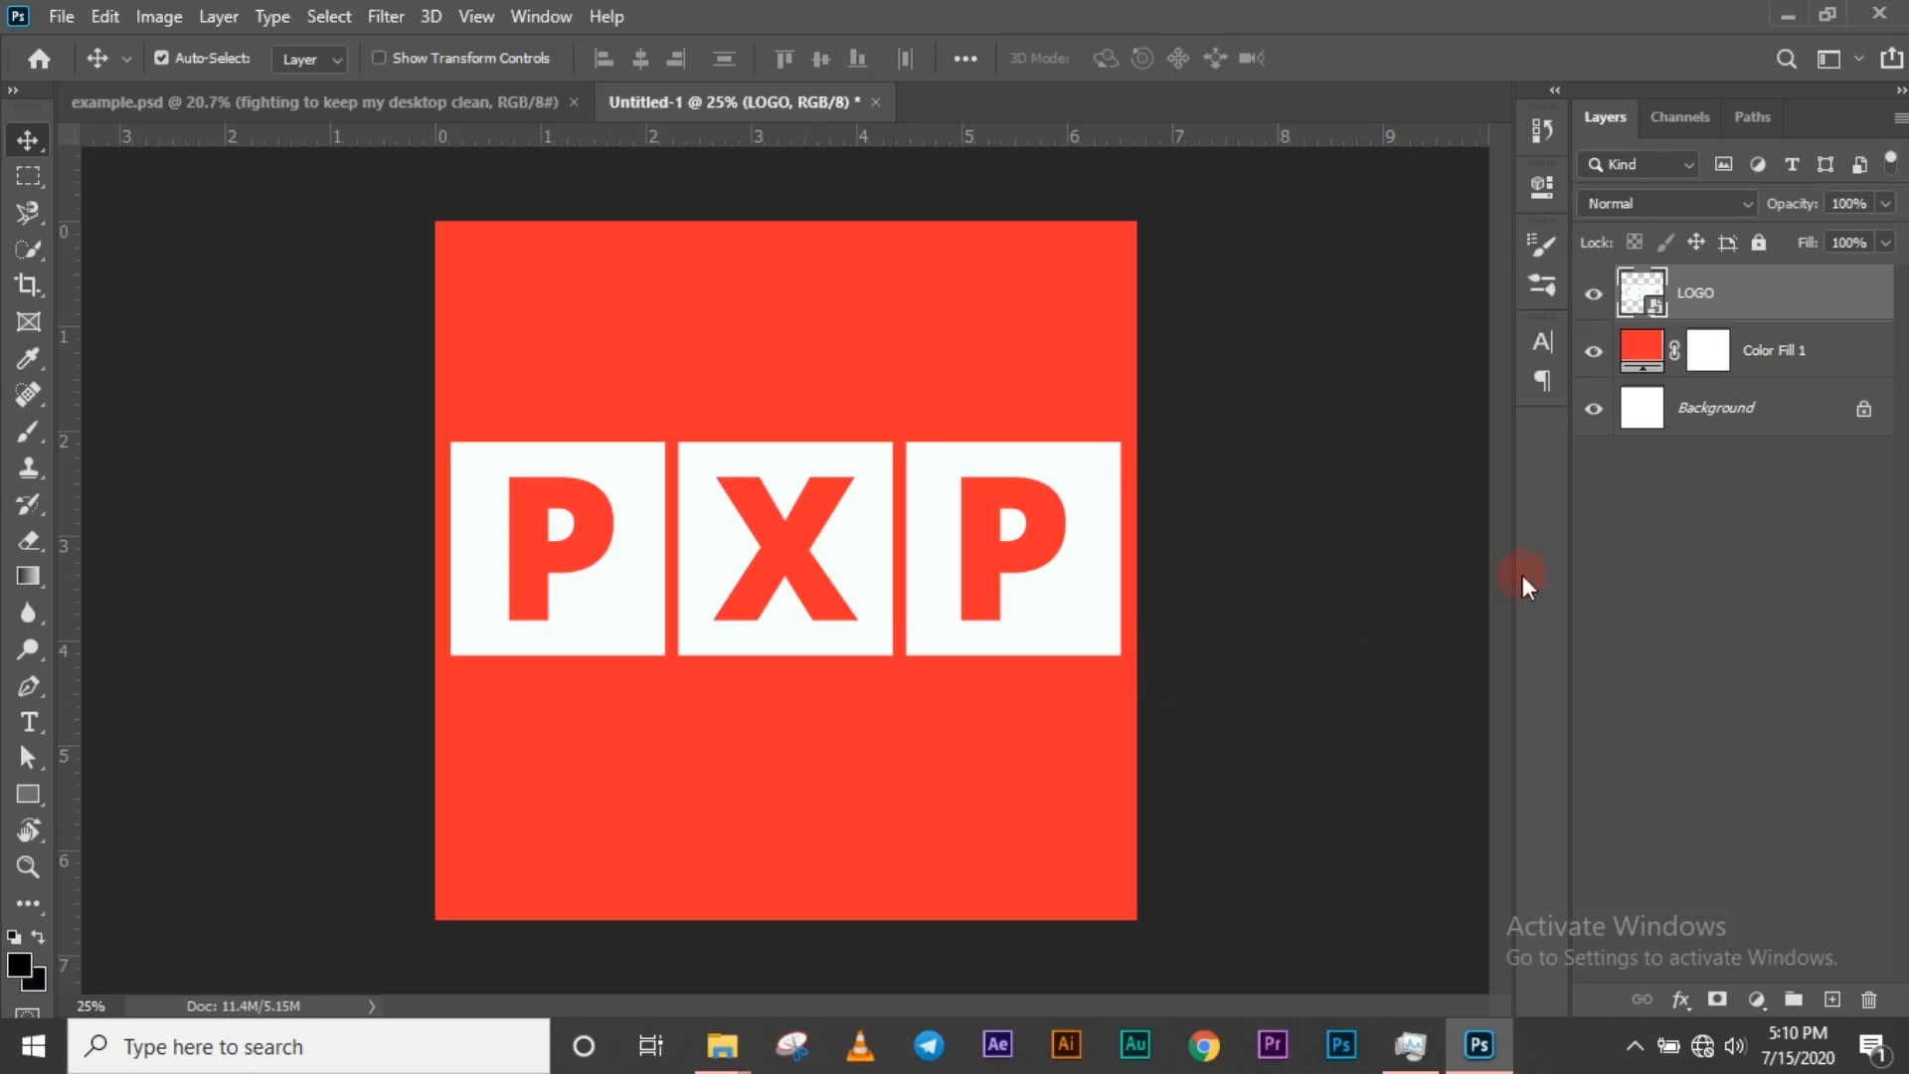
- Hide the Color Fill 1 and Background layers to view the logo on transparency, and show both again
{"action": "left_click", "coordinate": [1594, 350]}
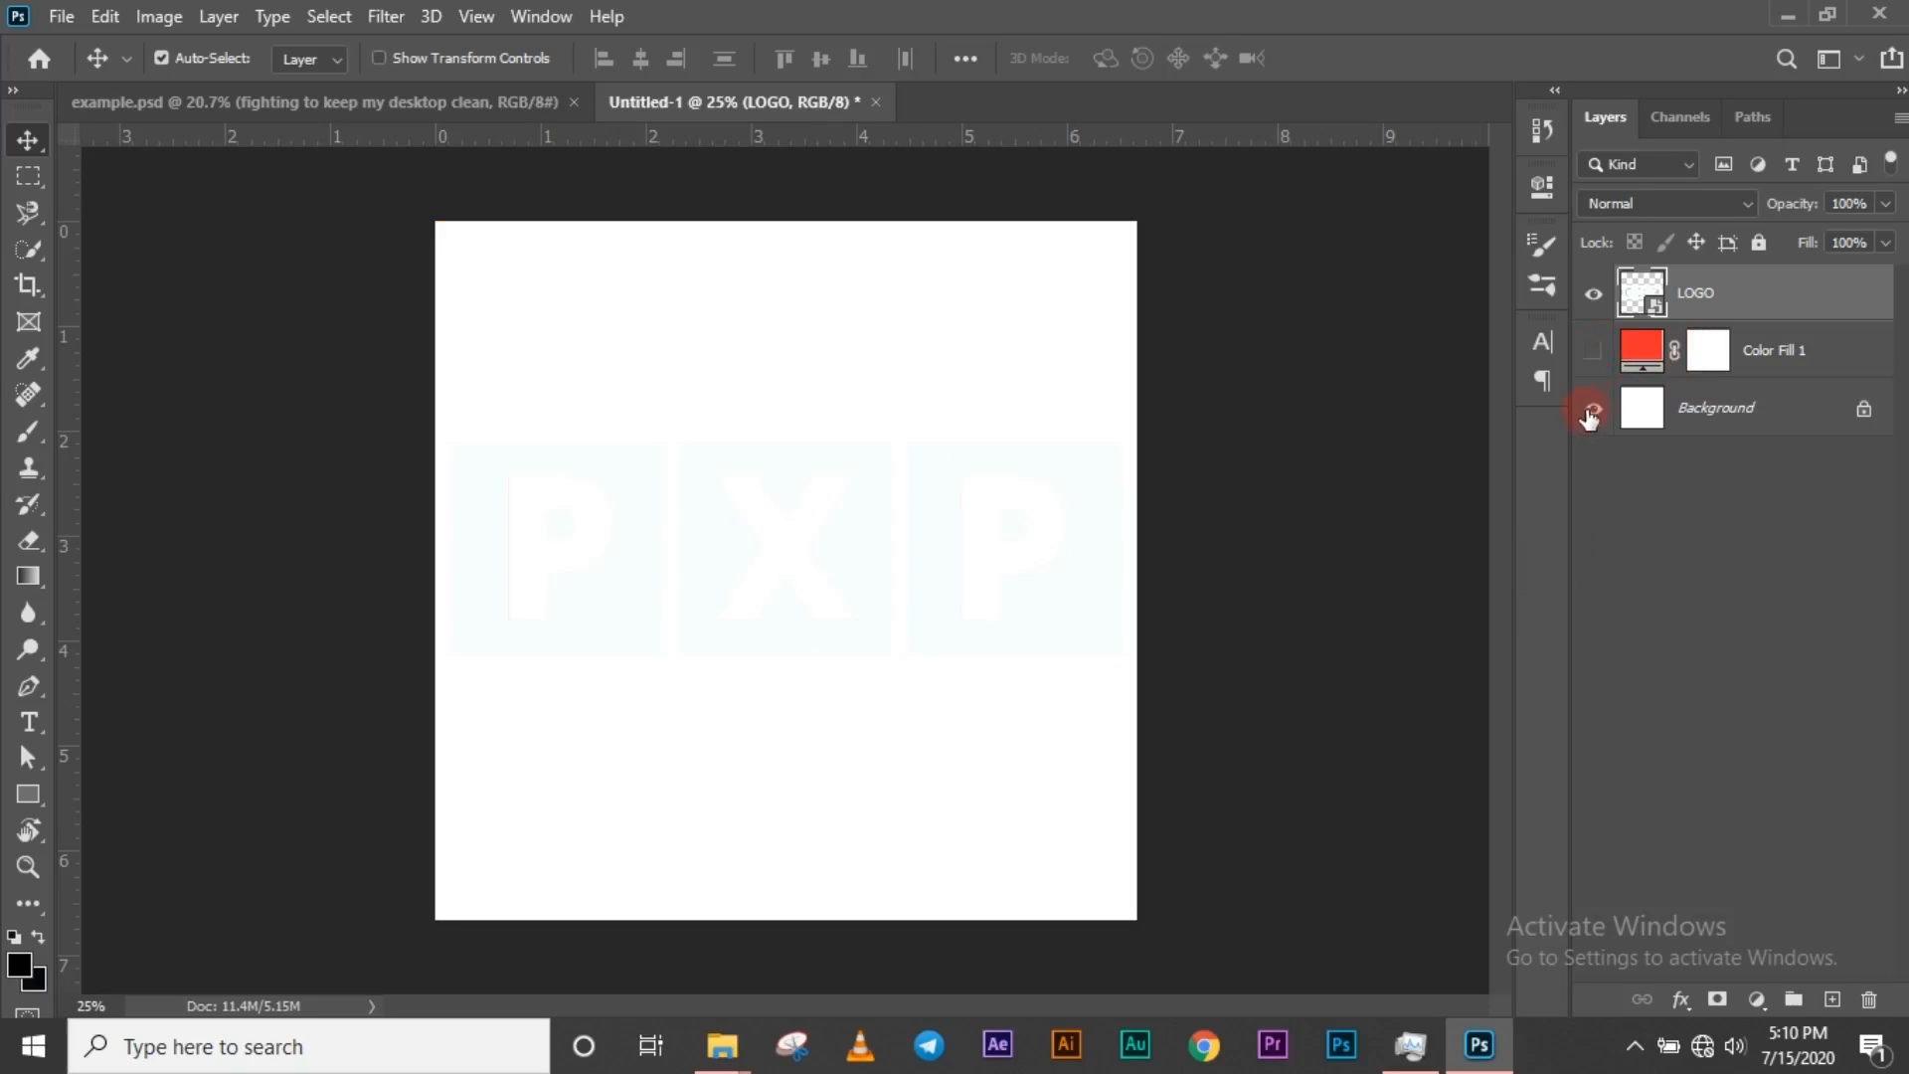
{"action": "left_click", "coordinate": [1592, 409]}
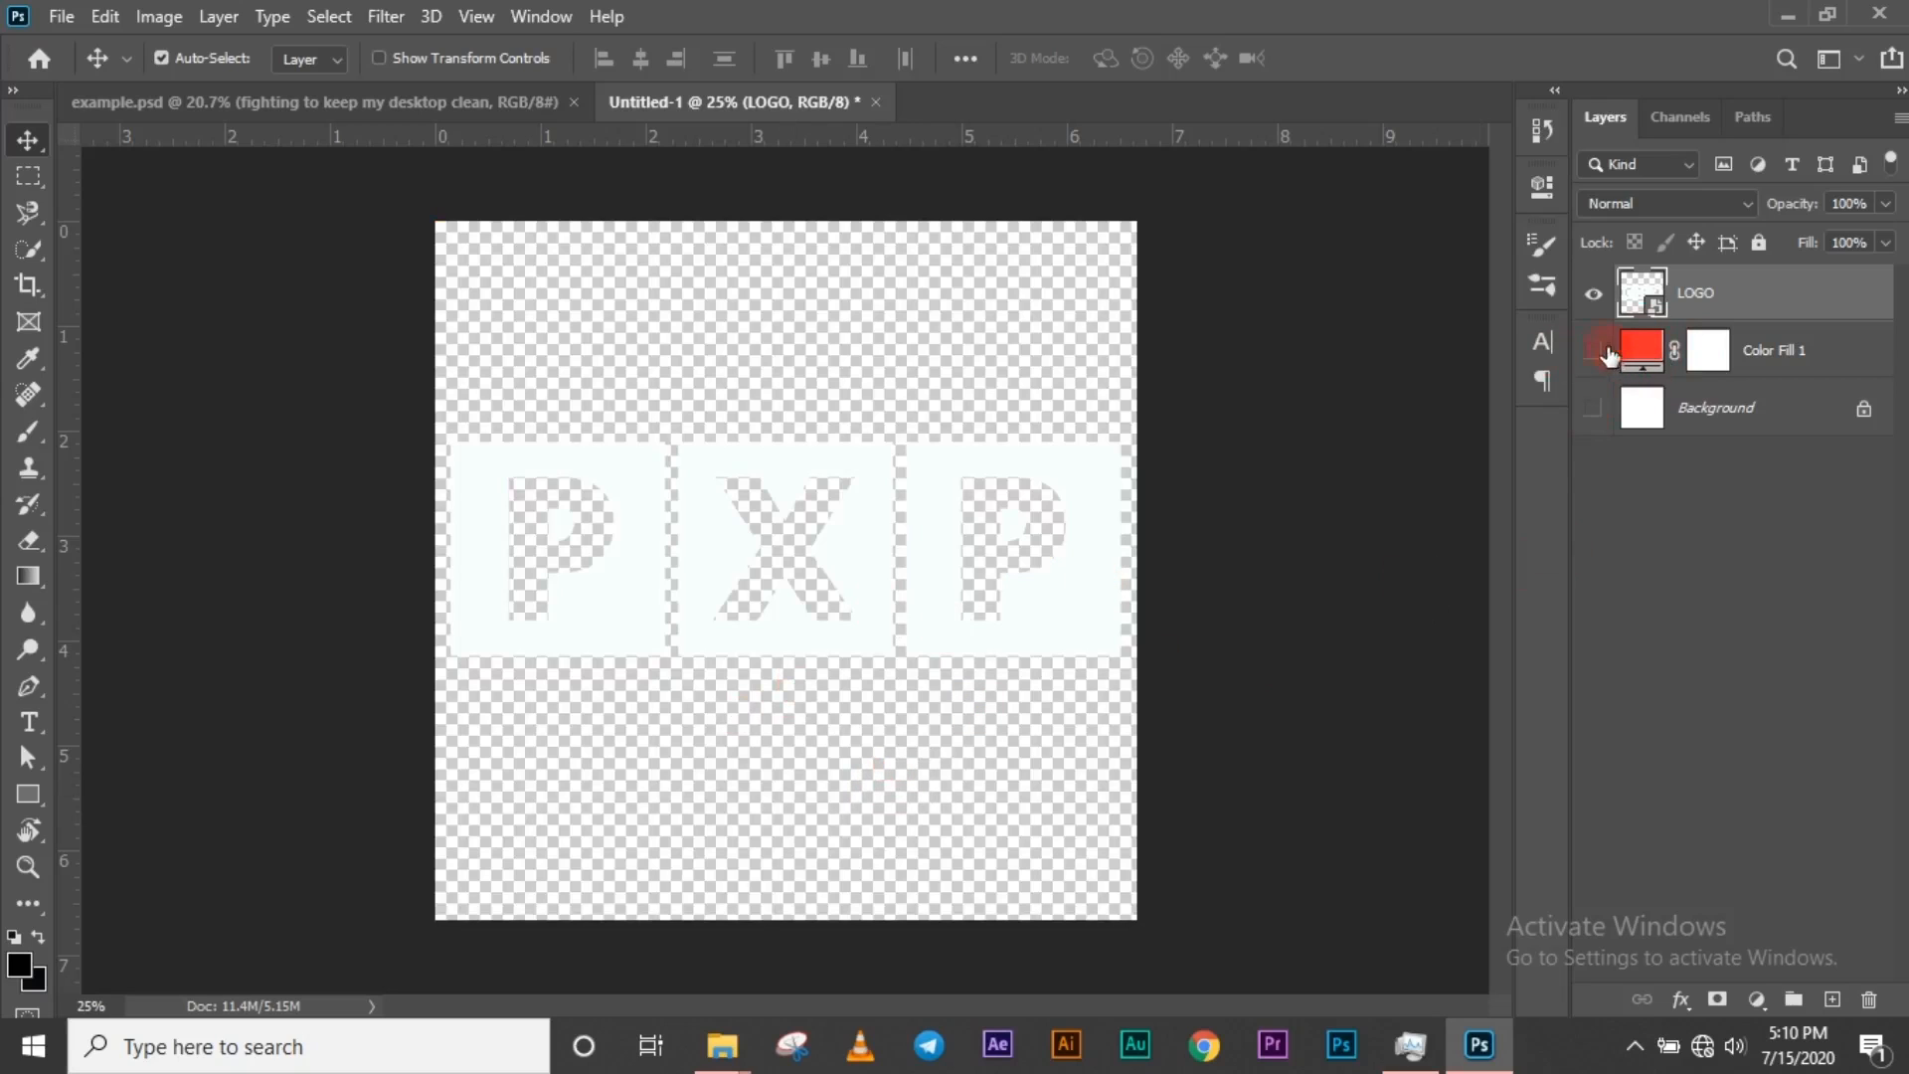
{"action": "left_click", "coordinate": [1591, 443]}
{"action": "left_click", "coordinate": [1594, 408]}
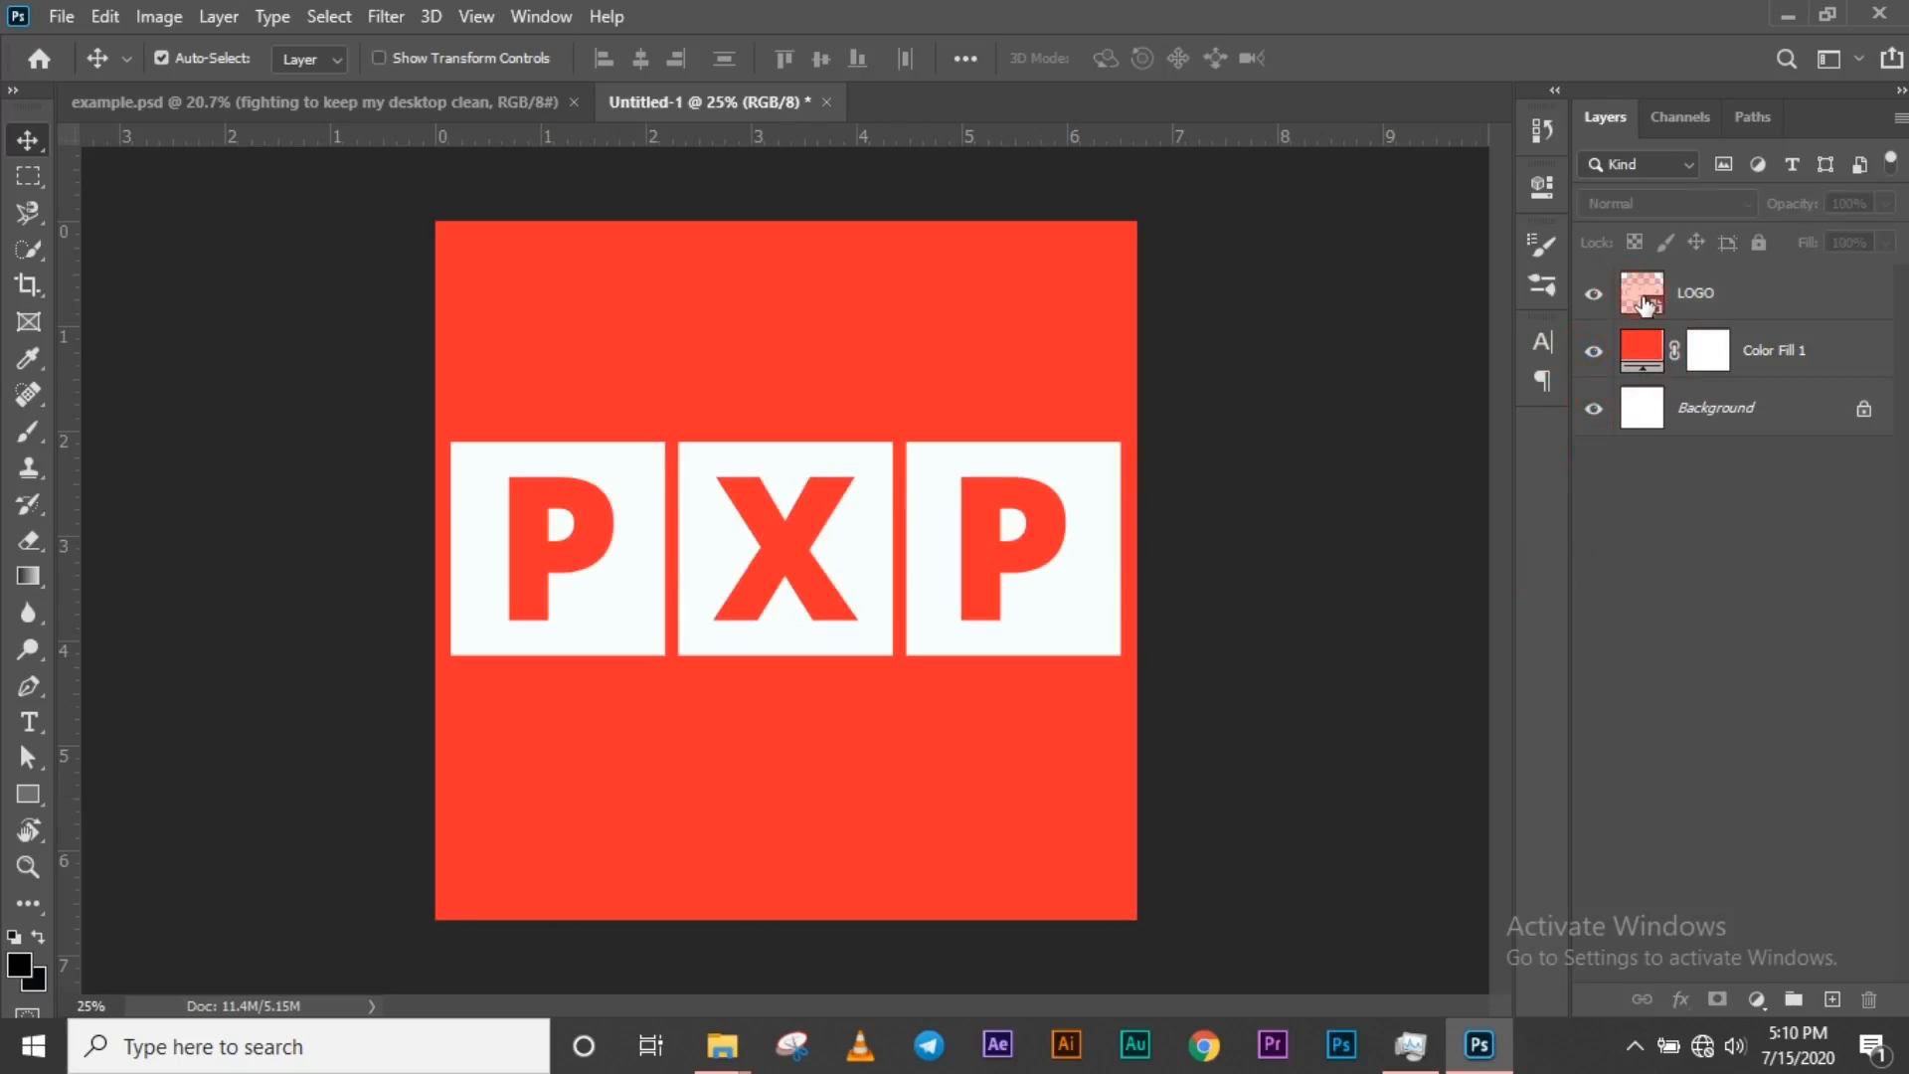
- Apply a purple (#9c00ff) Color Overlay to Layer 1 inside the LOGO smart object, and save and close LOGO.png
{"action": "double_click", "coordinate": [1649, 298]}
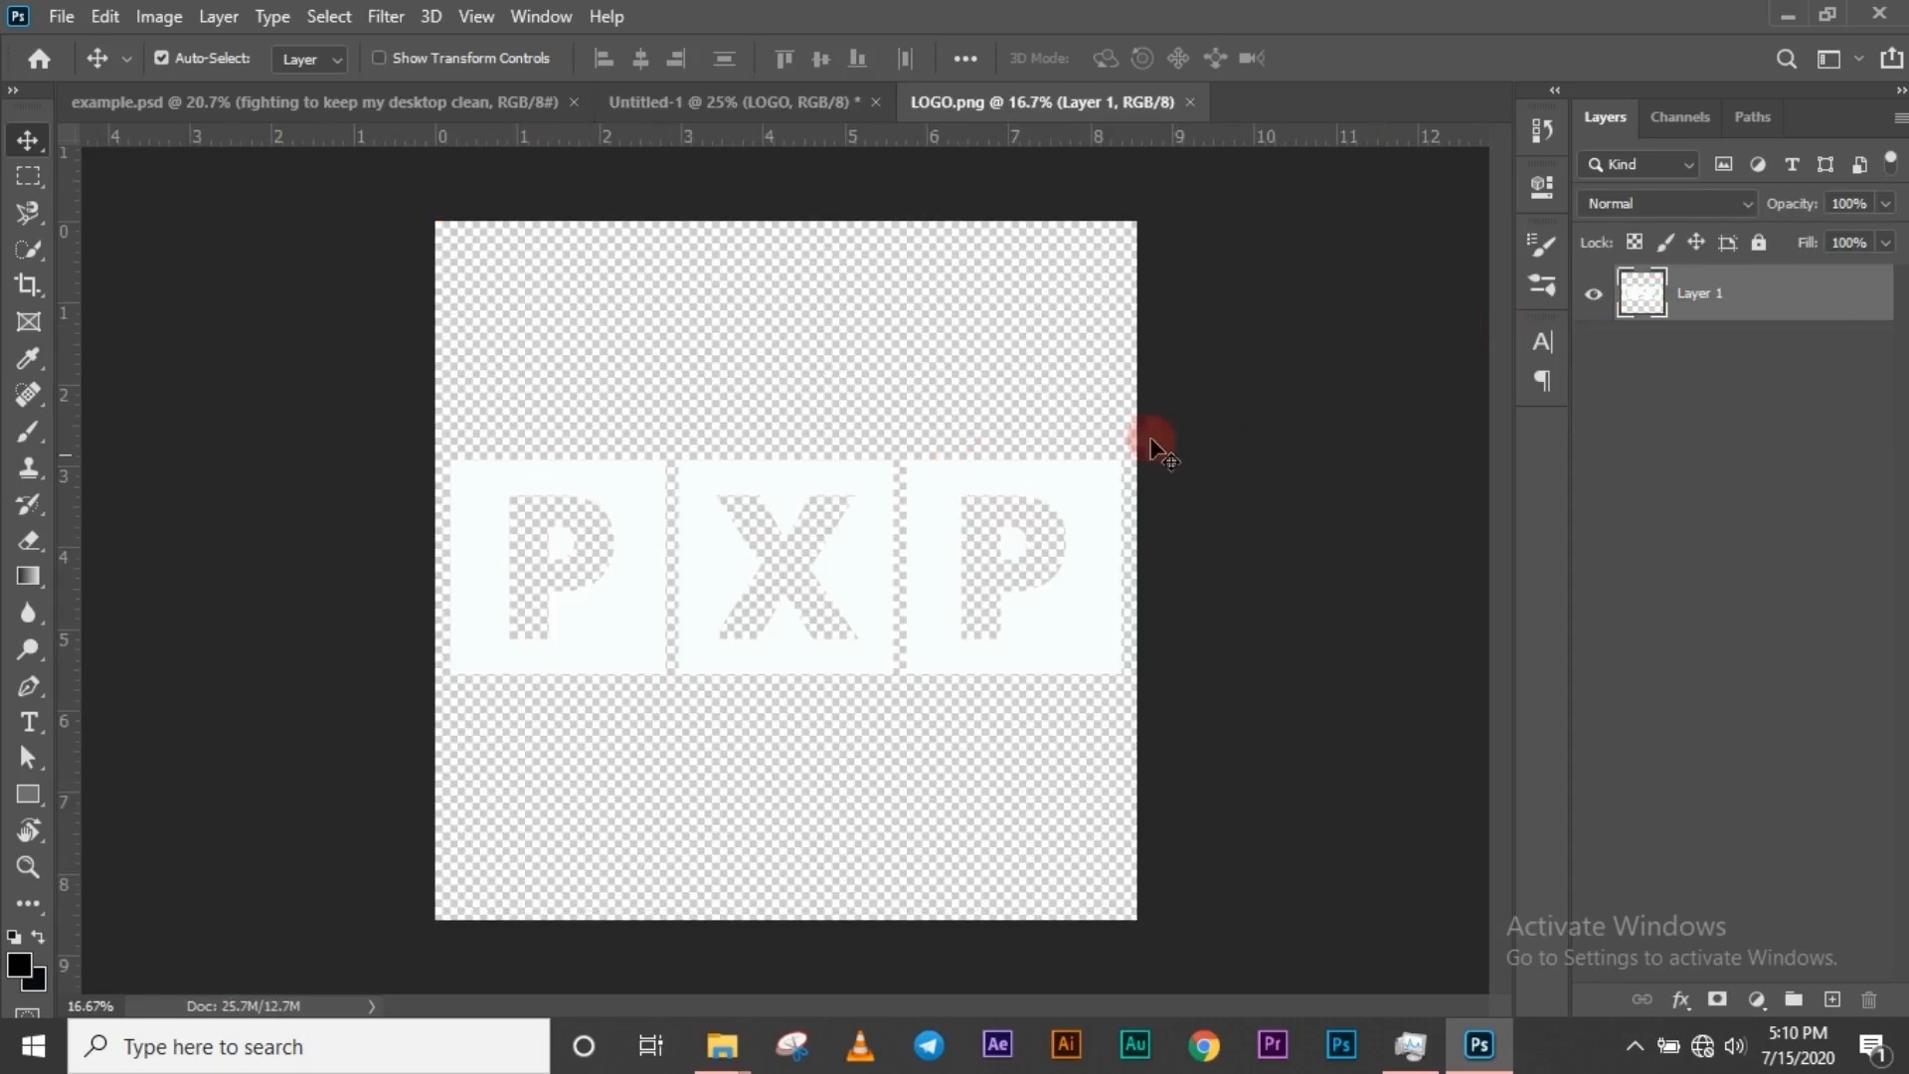
{"action": "double_click", "coordinate": [1823, 308]}
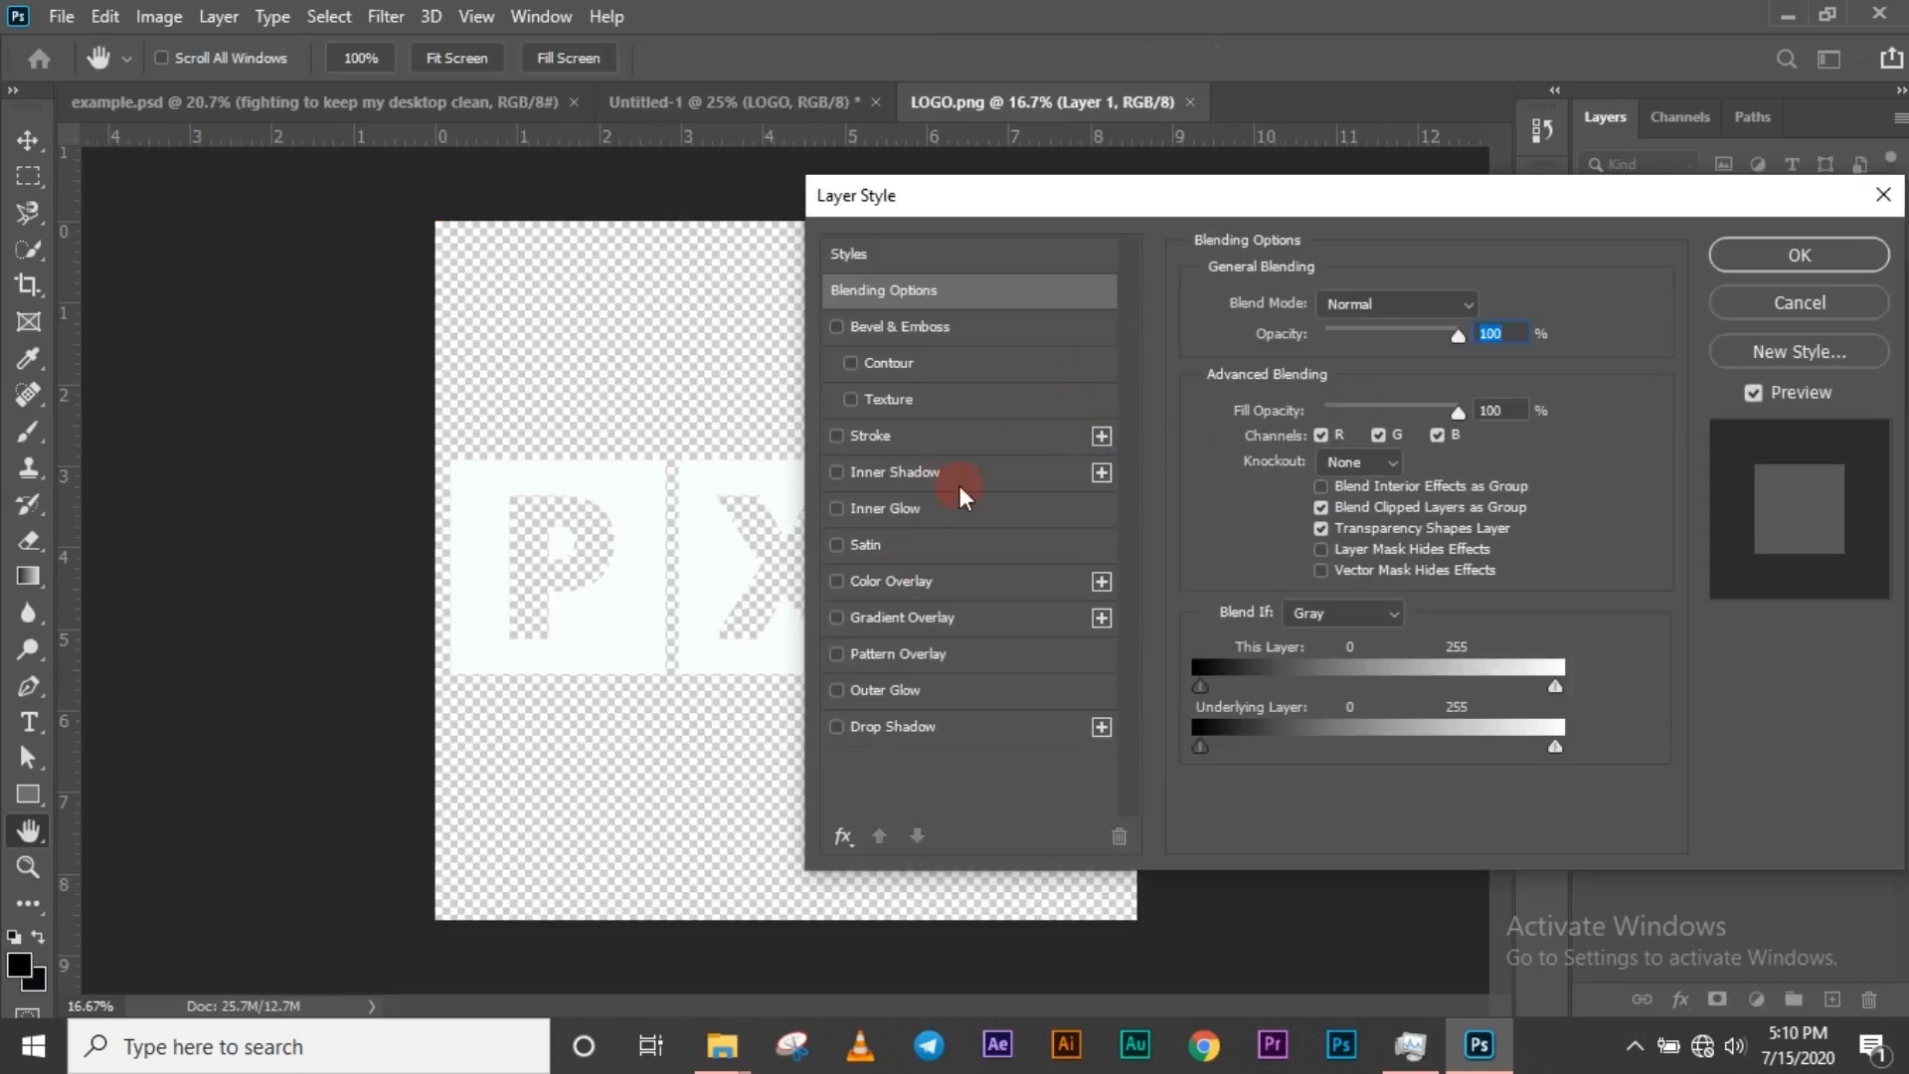
{"action": "left_click", "coordinate": [891, 581]}
{"action": "left_click", "coordinate": [1475, 311]}
{"action": "left_click", "coordinate": [1330, 406]}
{"action": "left_click_drag", "start_coordinate": [1329, 406], "coordinate": [1492, 286]}
{"action": "mouse_move", "coordinate": [1575, 434]}
{"action": "left_mouse_down"}
{"action": "mouse_move", "coordinate": [1557, 372]}
{"action": "mouse_move", "coordinate": [1577, 212]}
{"action": "left_mouse_up"}
{"action": "mouse_move", "coordinate": [1563, 372]}
{"action": "left_mouse_down"}
{"action": "mouse_move", "coordinate": [1555, 443]}
{"action": "mouse_move", "coordinate": [1557, 340]}
{"action": "left_mouse_up"}
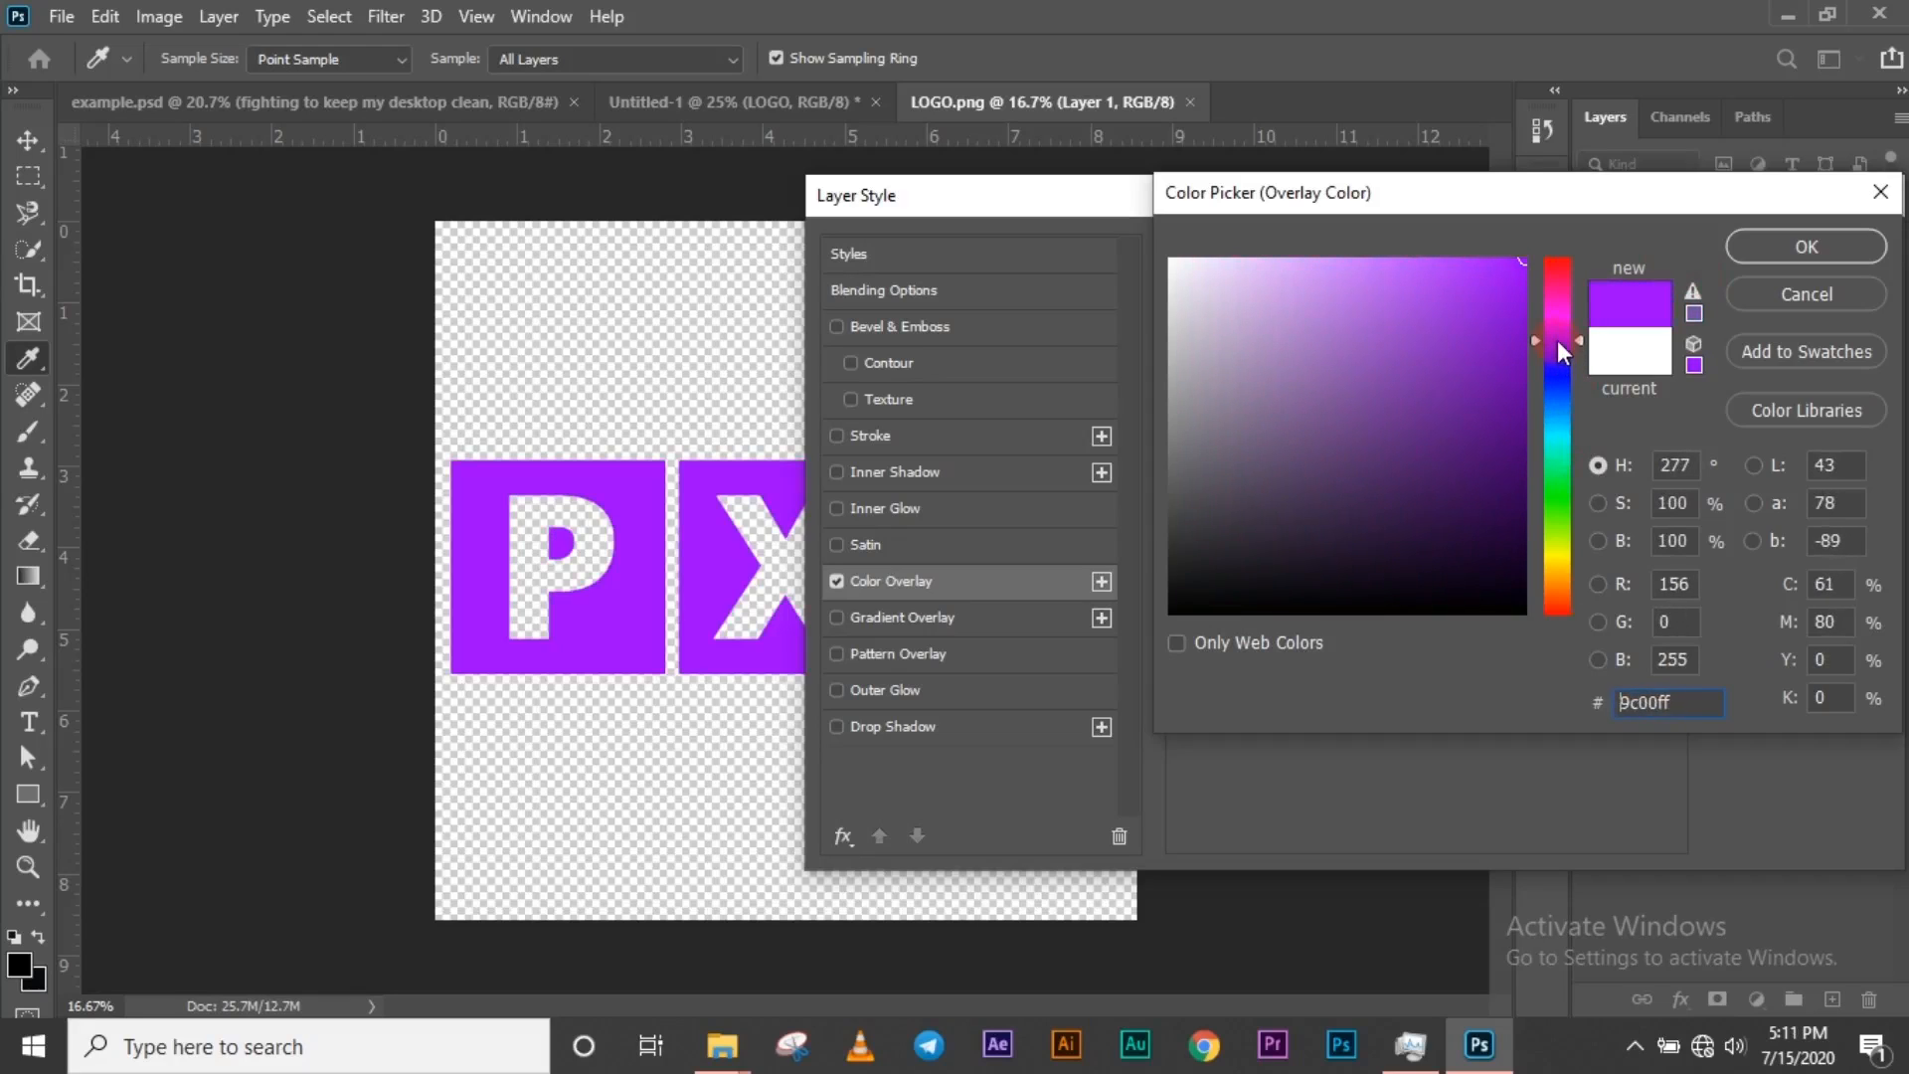
{"action": "left_click", "coordinate": [1830, 249]}
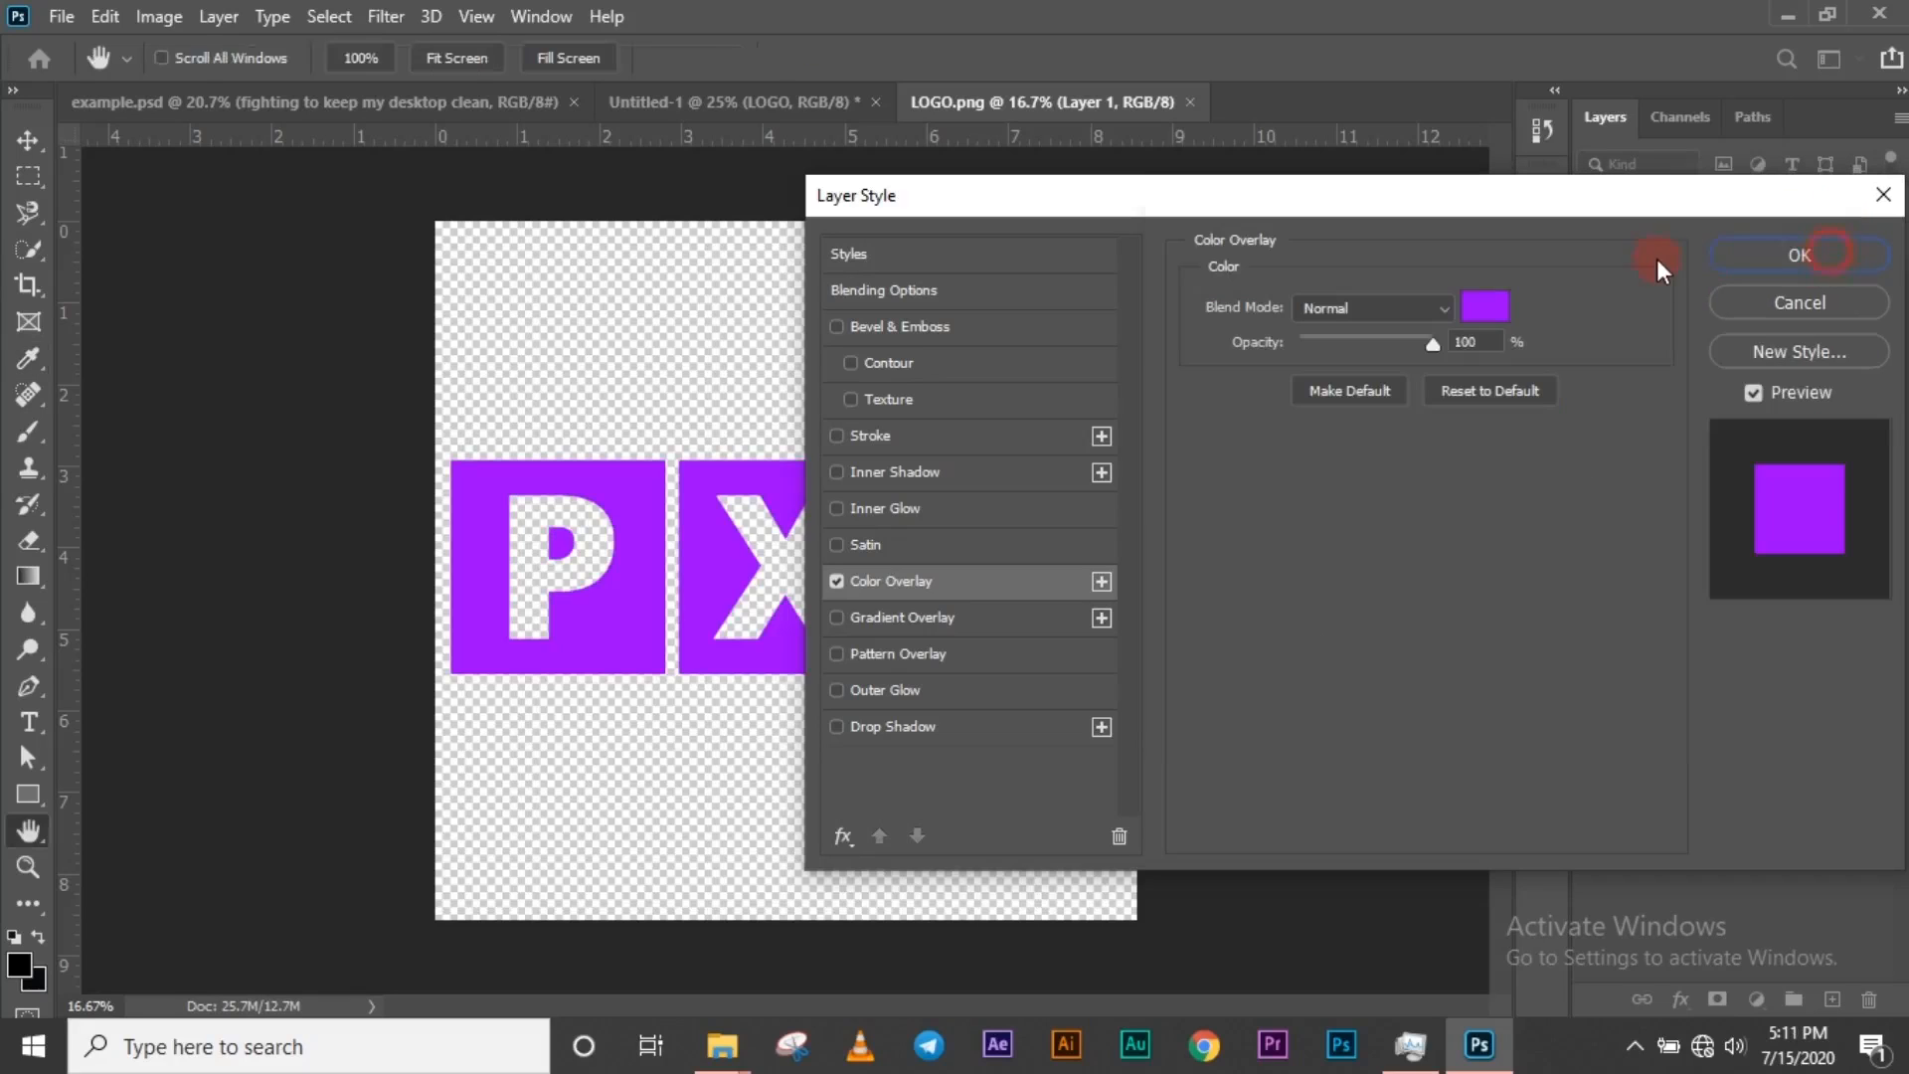
{"action": "left_click", "coordinate": [1798, 256]}
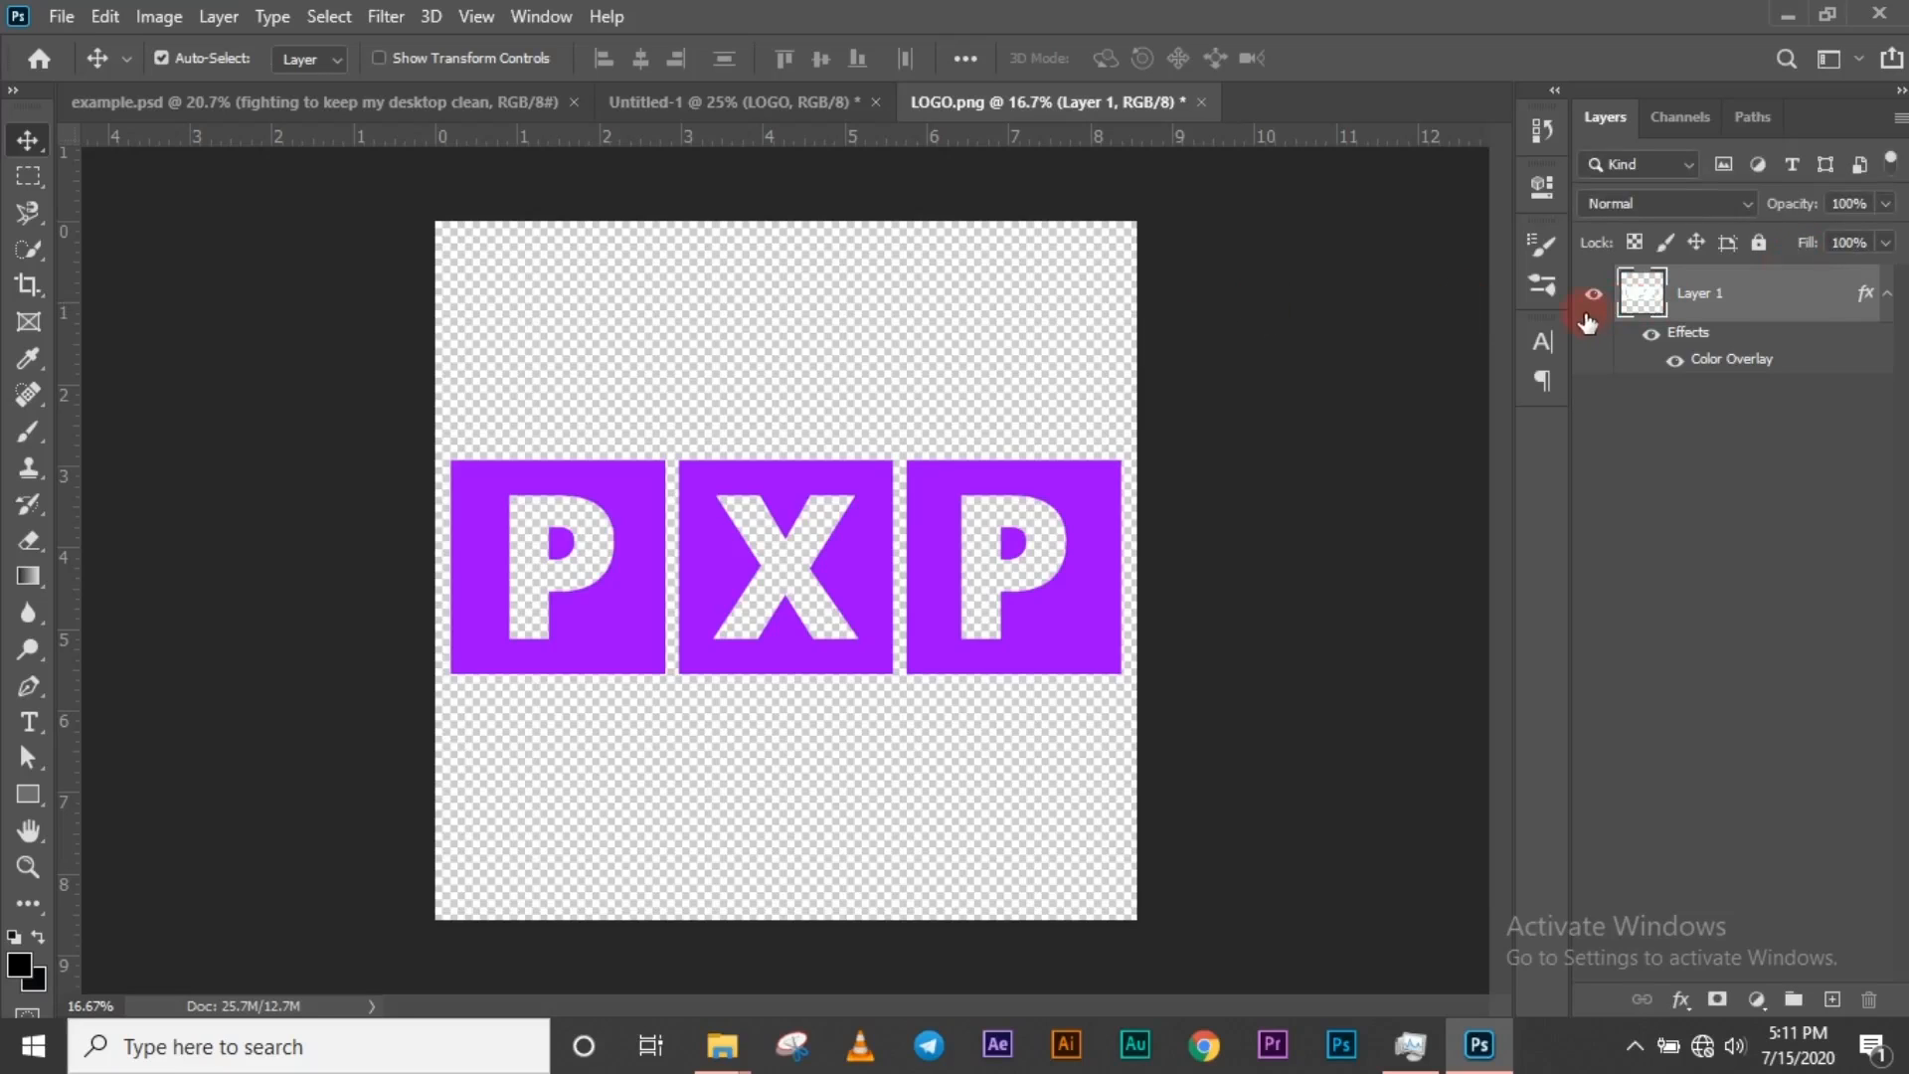
{"action": "key", "text": "ctrl+s"}
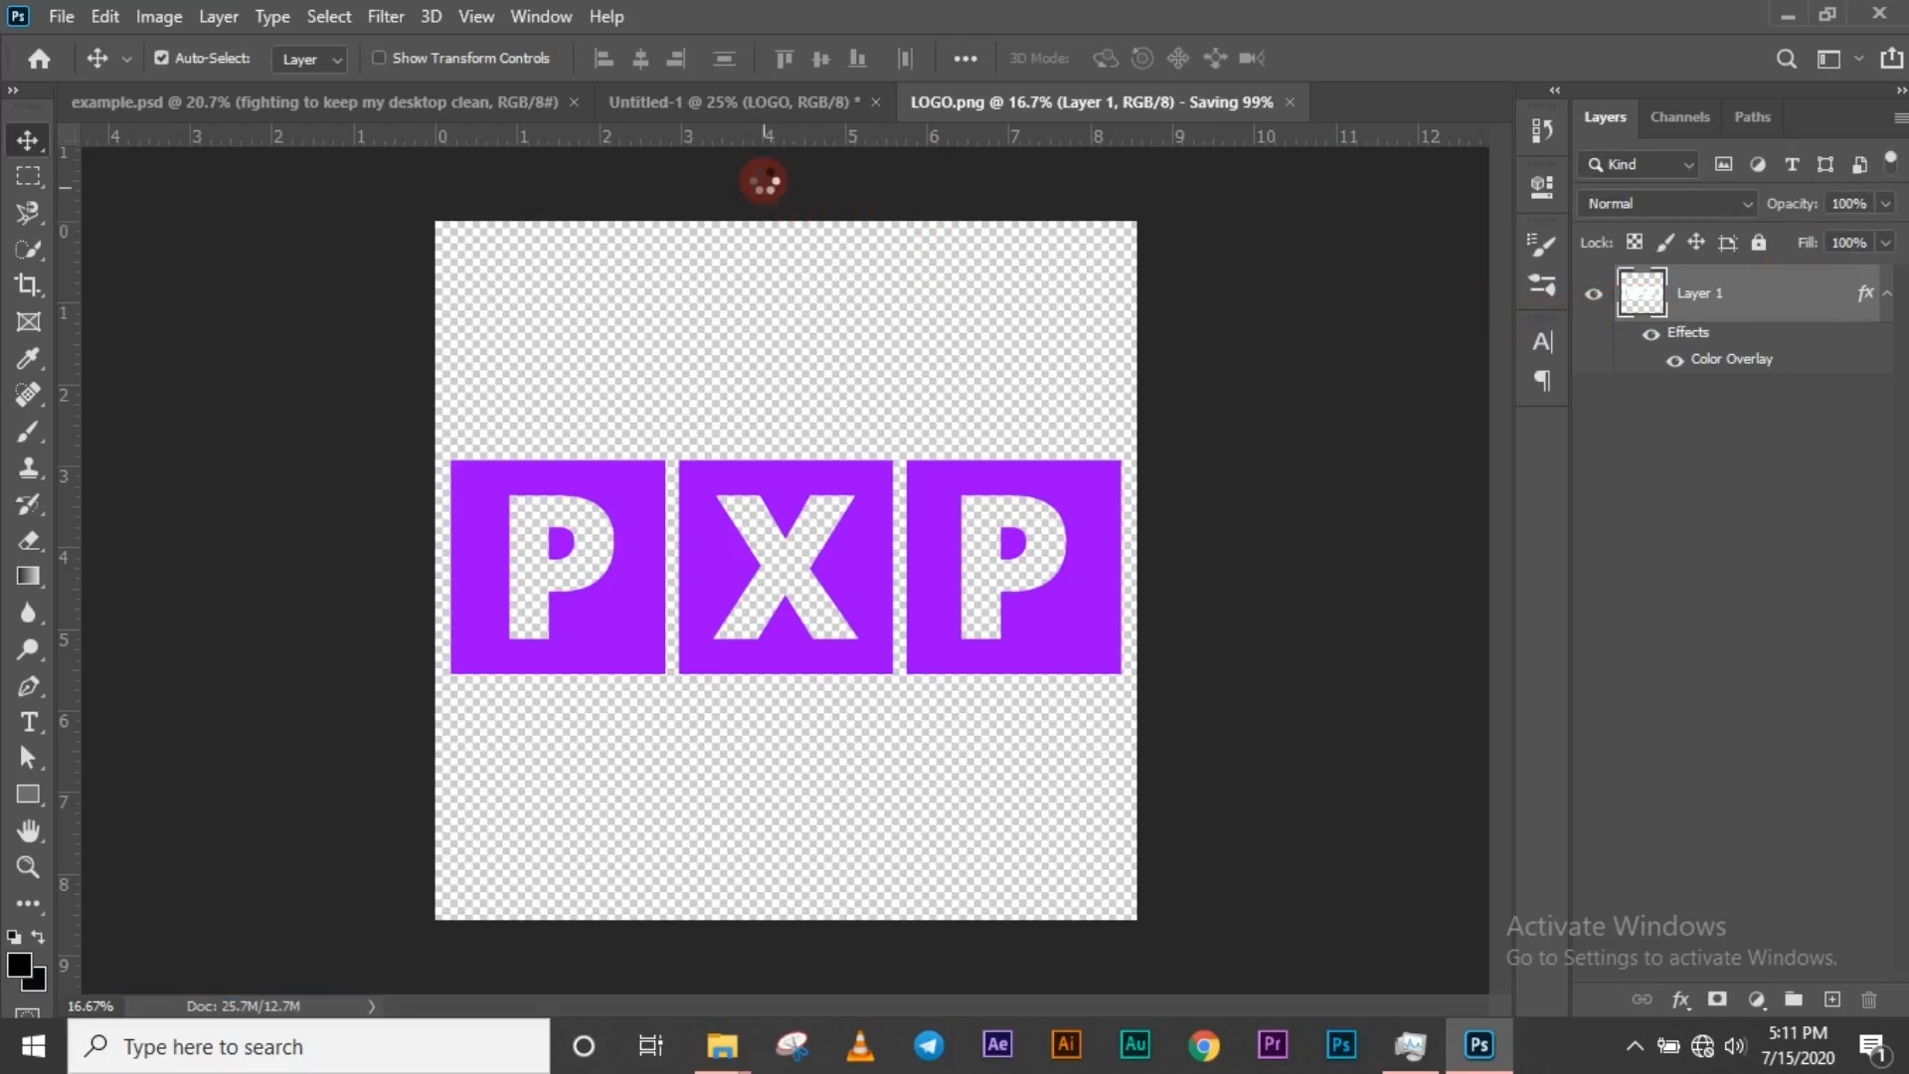
{"action": "left_click", "coordinate": [1192, 101]}
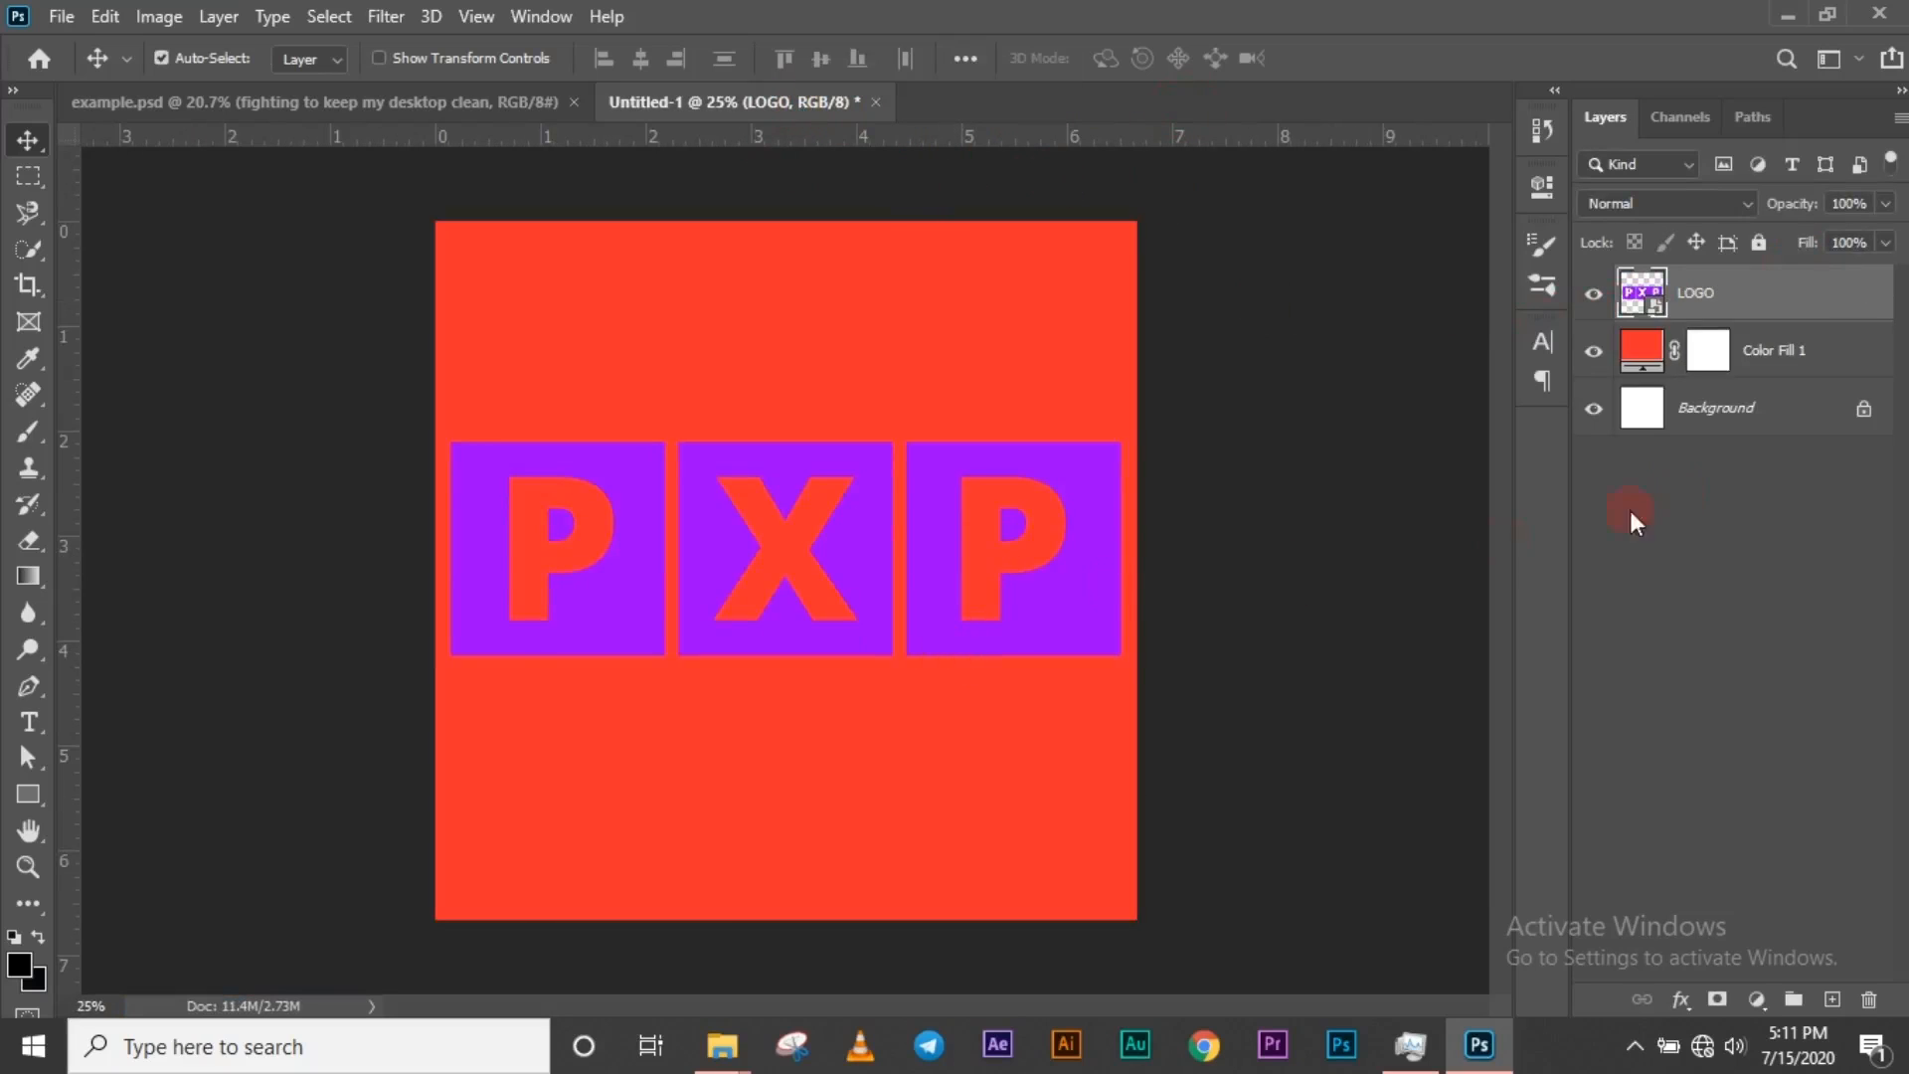
- Change the Color Fill 1 layer to yellow (#fee82c) and move the LOGO layer slightly lower on the canvas
{"action": "double_click", "coordinate": [1641, 350]}
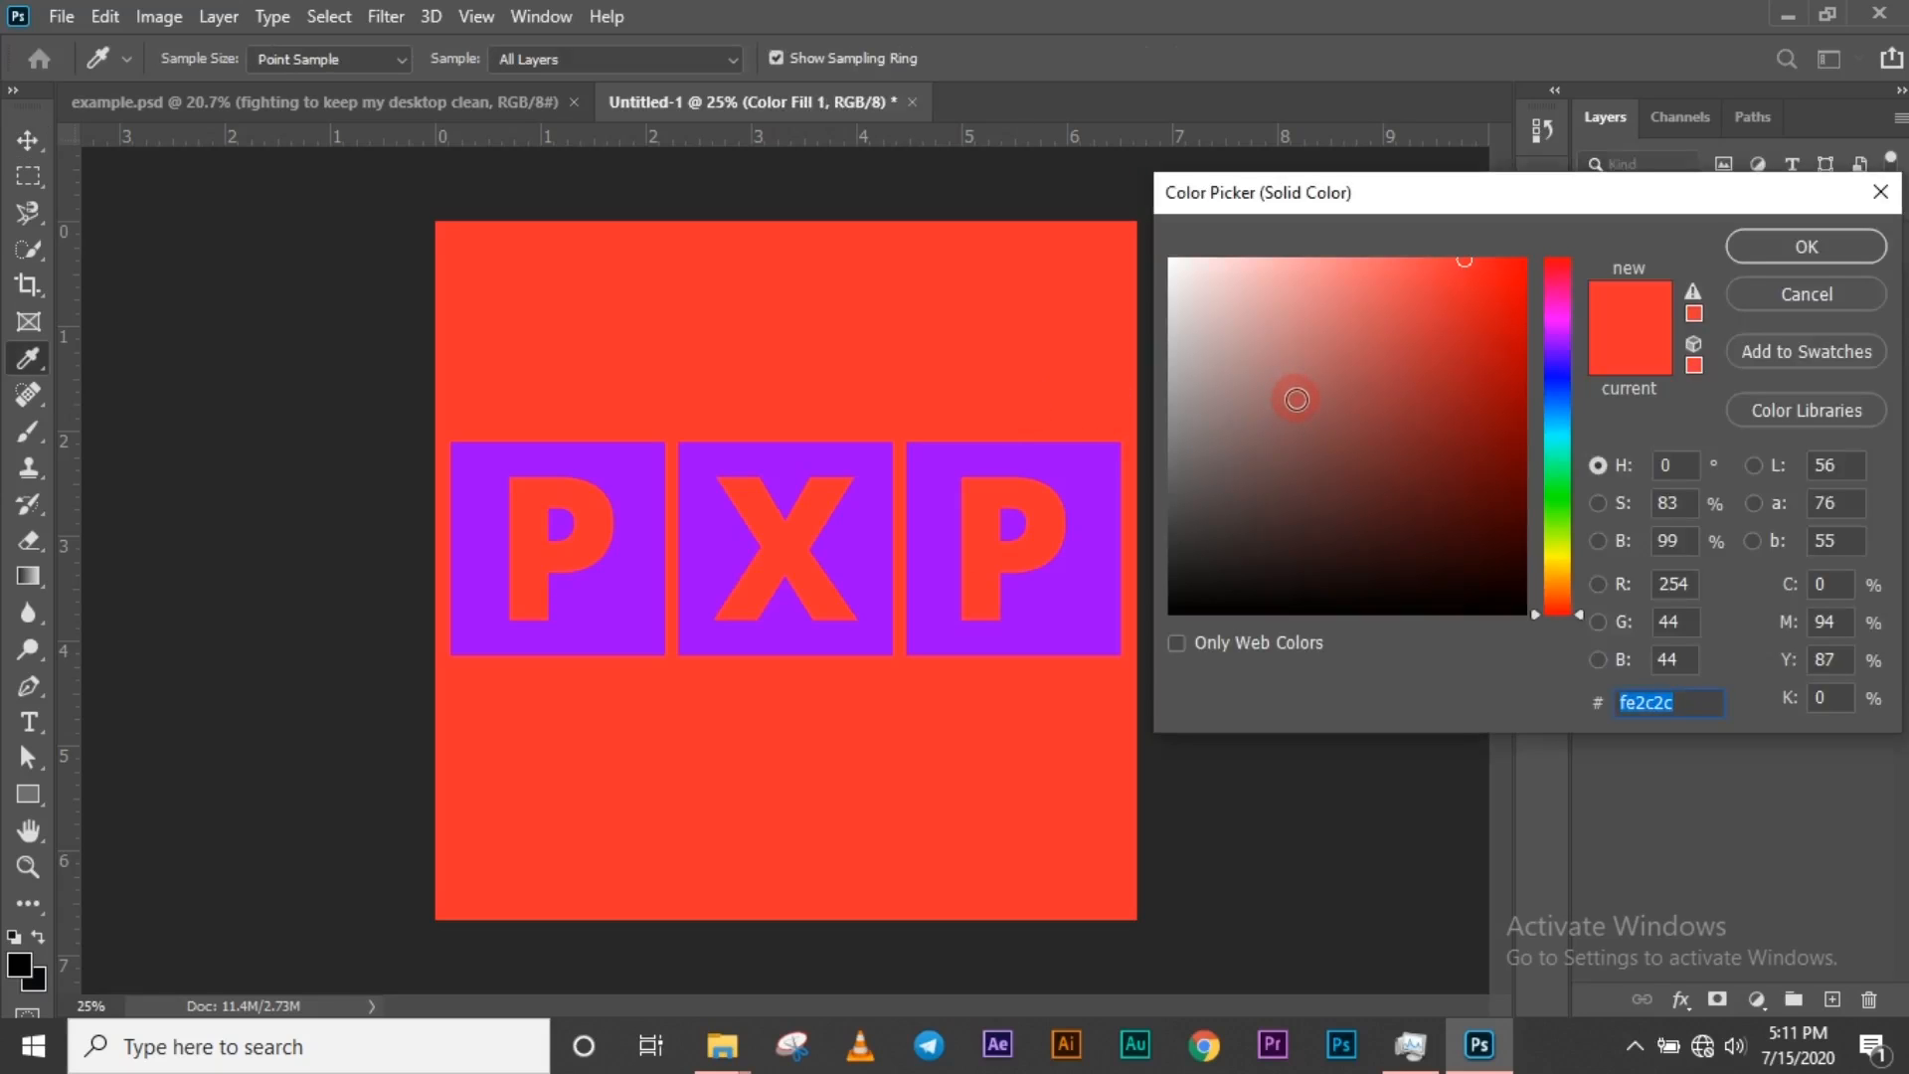
{"action": "left_click", "coordinate": [1558, 562]}
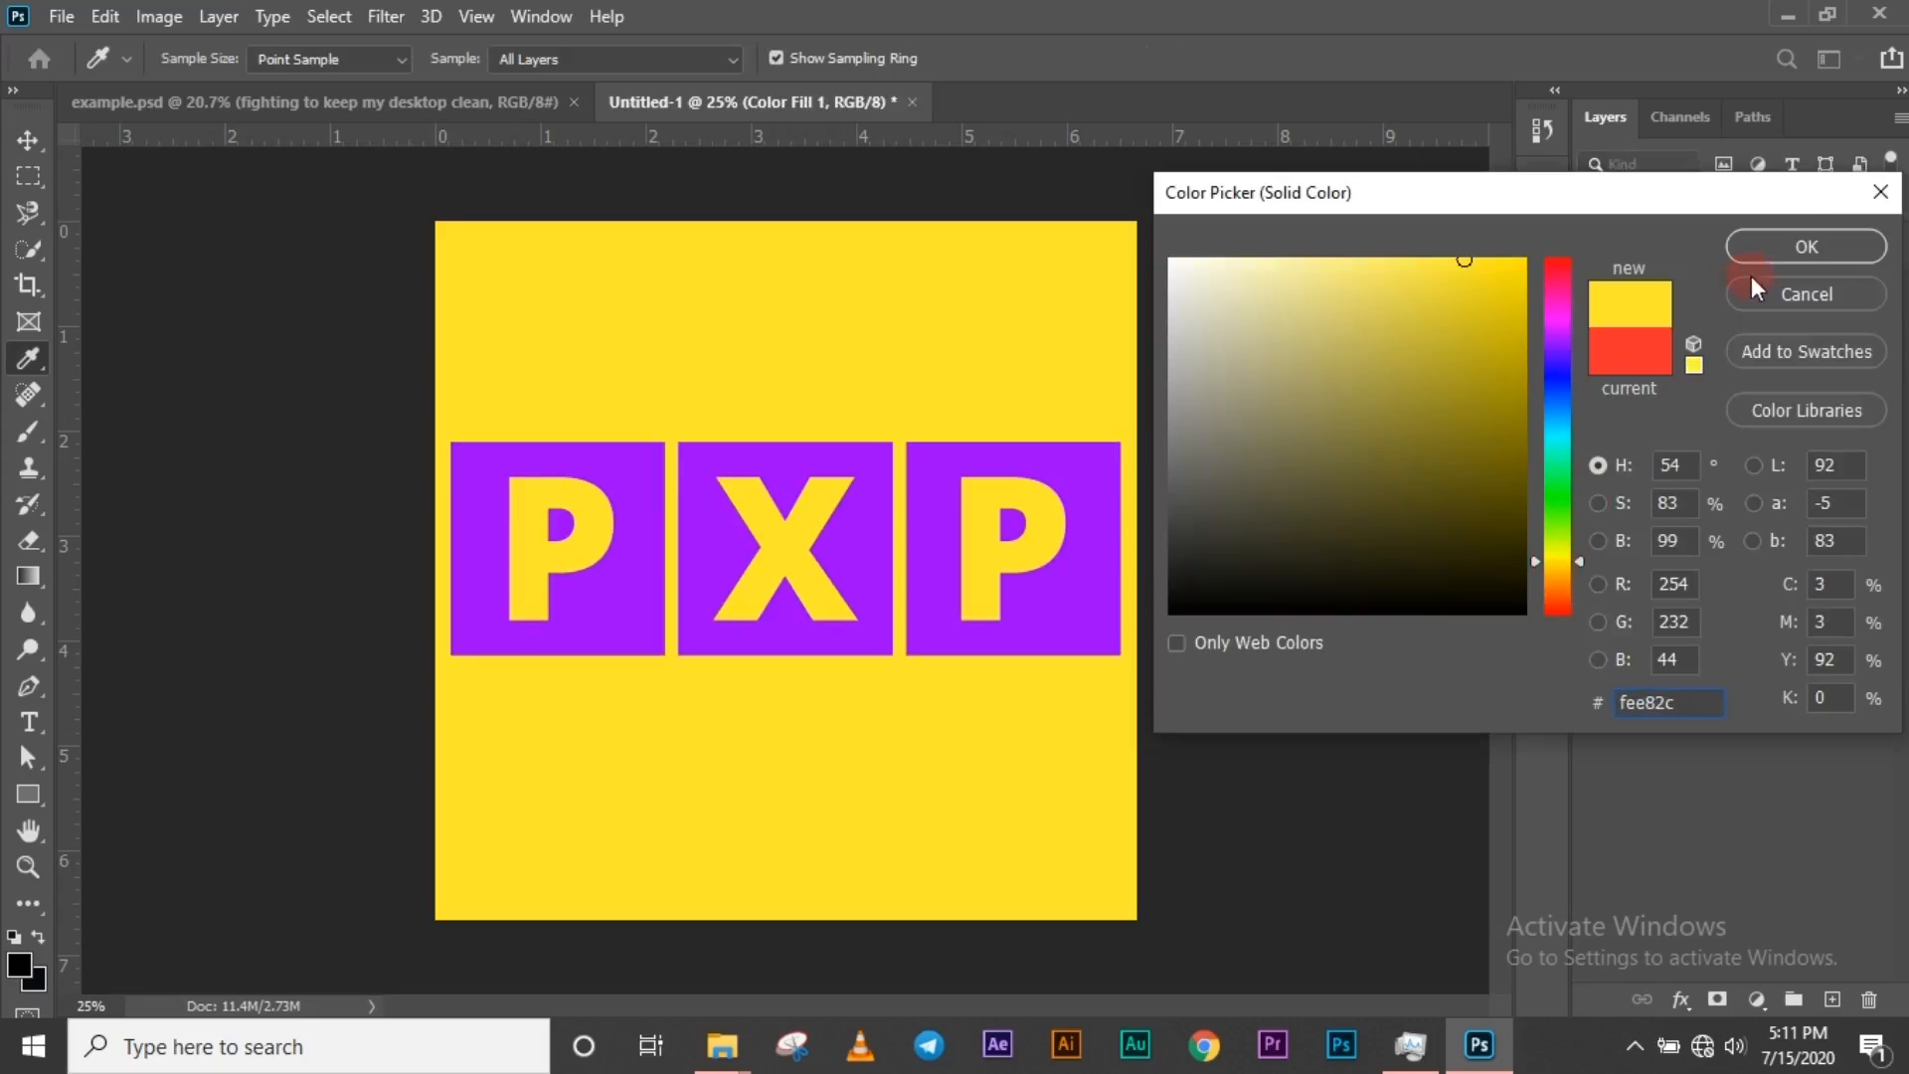
{"action": "left_click", "coordinate": [1798, 246]}
{"action": "key", "text": "v"}
{"action": "left_click_drag", "start_coordinate": [621, 485], "coordinate": [626, 509]}
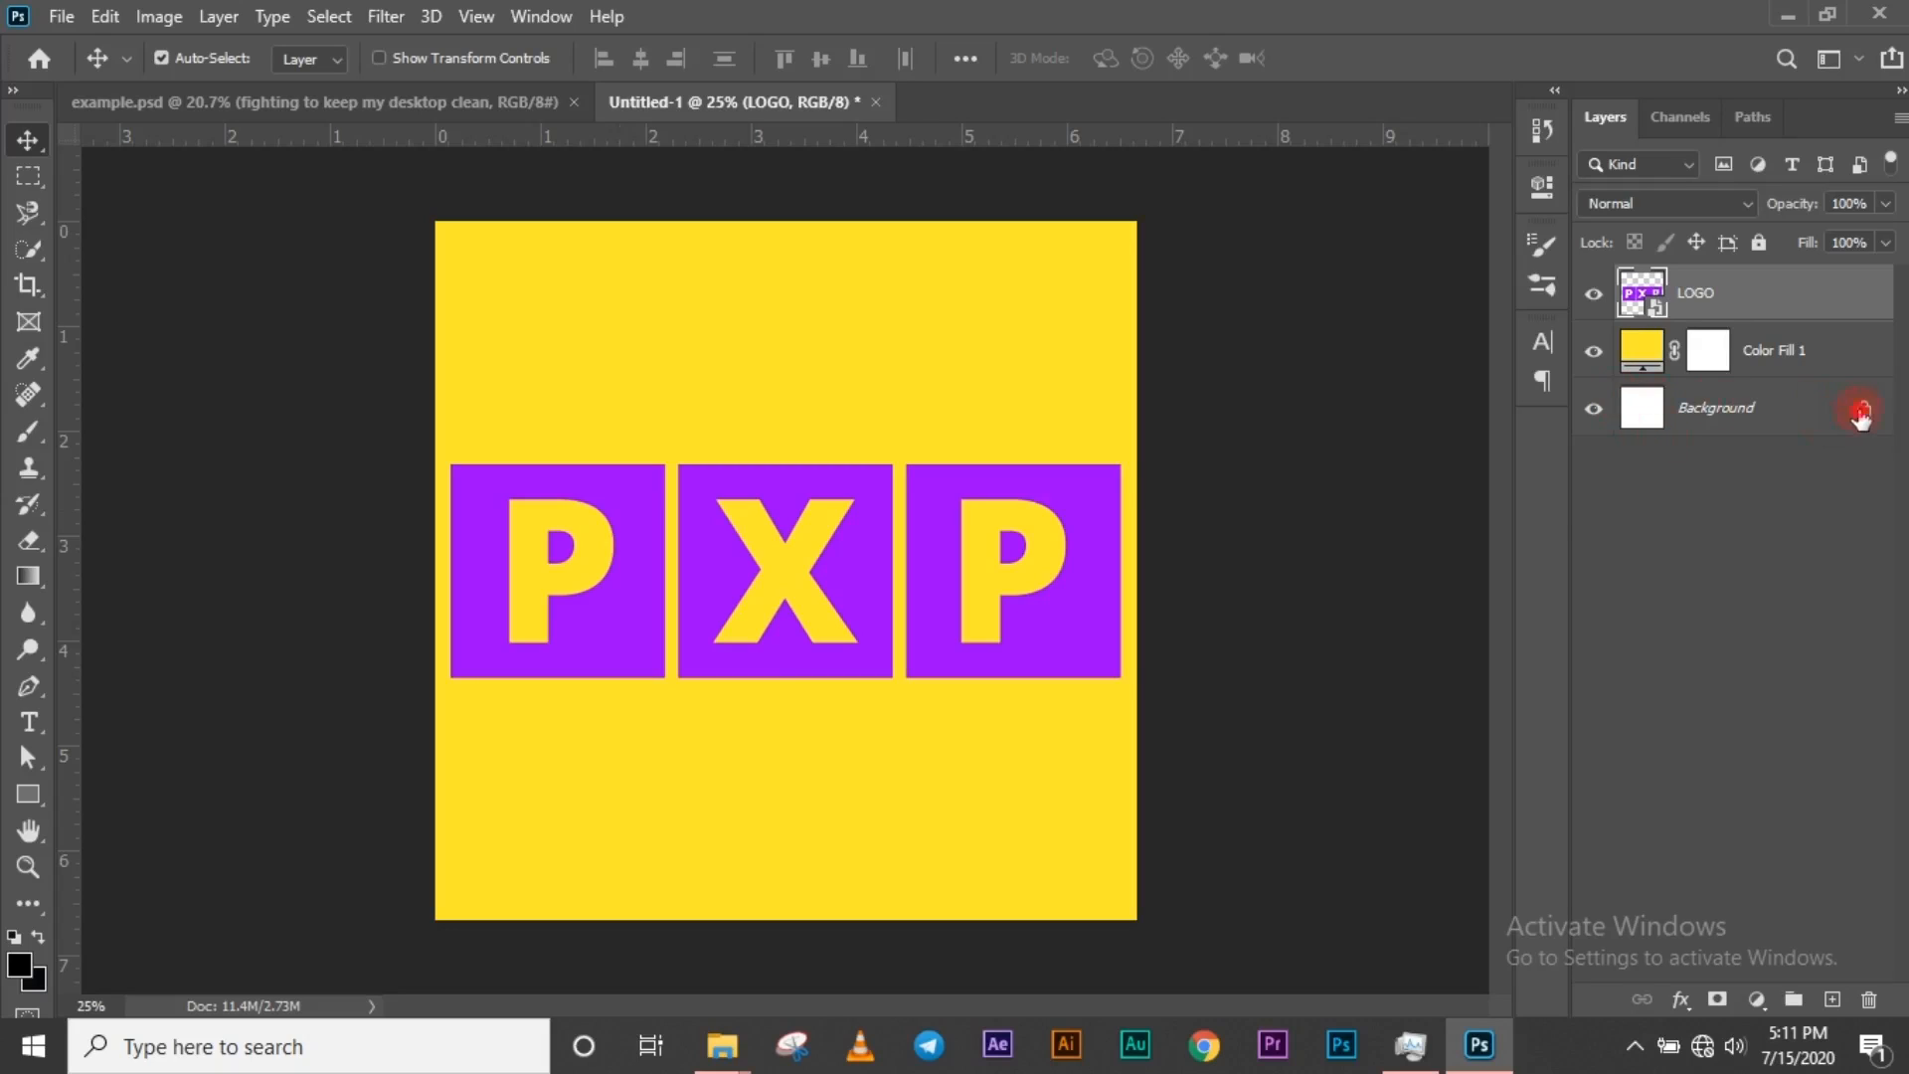
- Unlock the Background layer and hide both it and Color Fill 1, leaving the LOGO layer selected on transparency
{"action": "left_click", "coordinate": [1861, 409]}
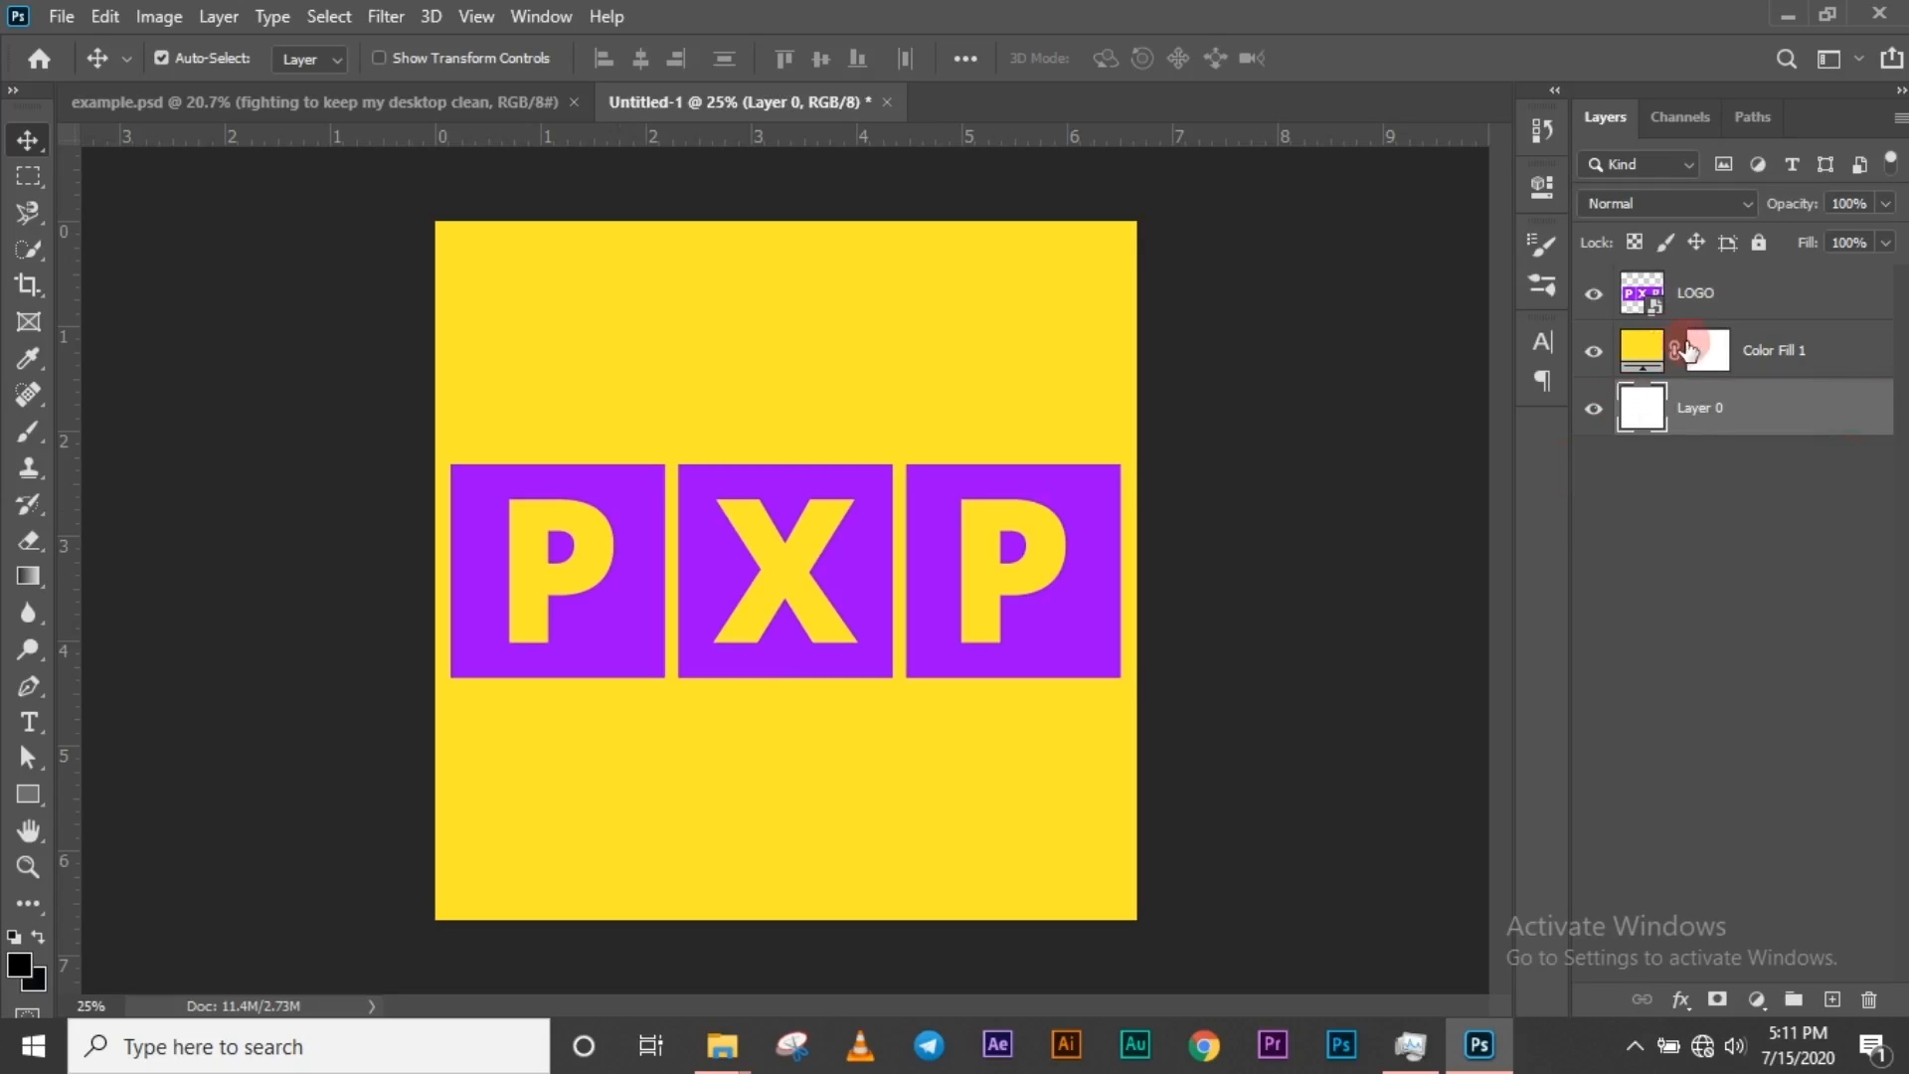
{"action": "left_click", "coordinate": [1594, 350]}
{"action": "left_click", "coordinate": [1594, 408]}
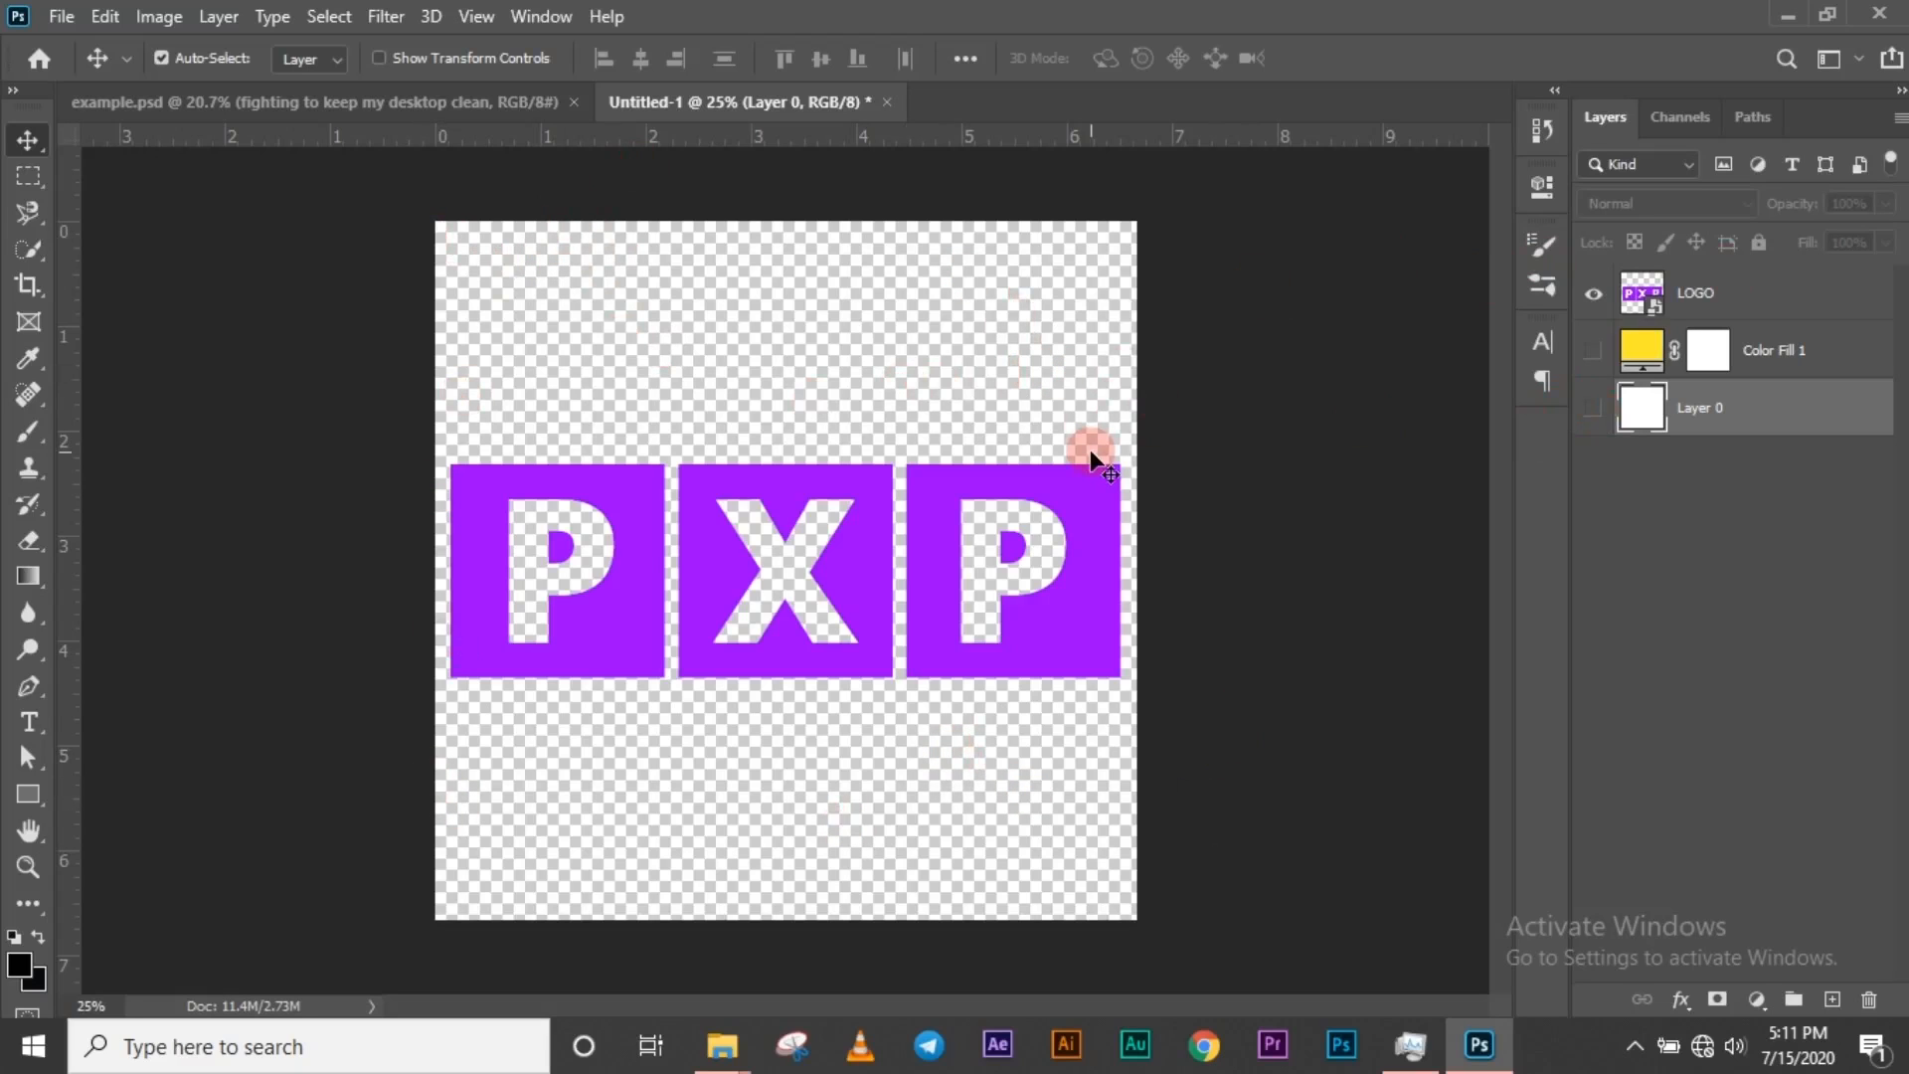
{"action": "left_click", "coordinate": [1049, 605]}
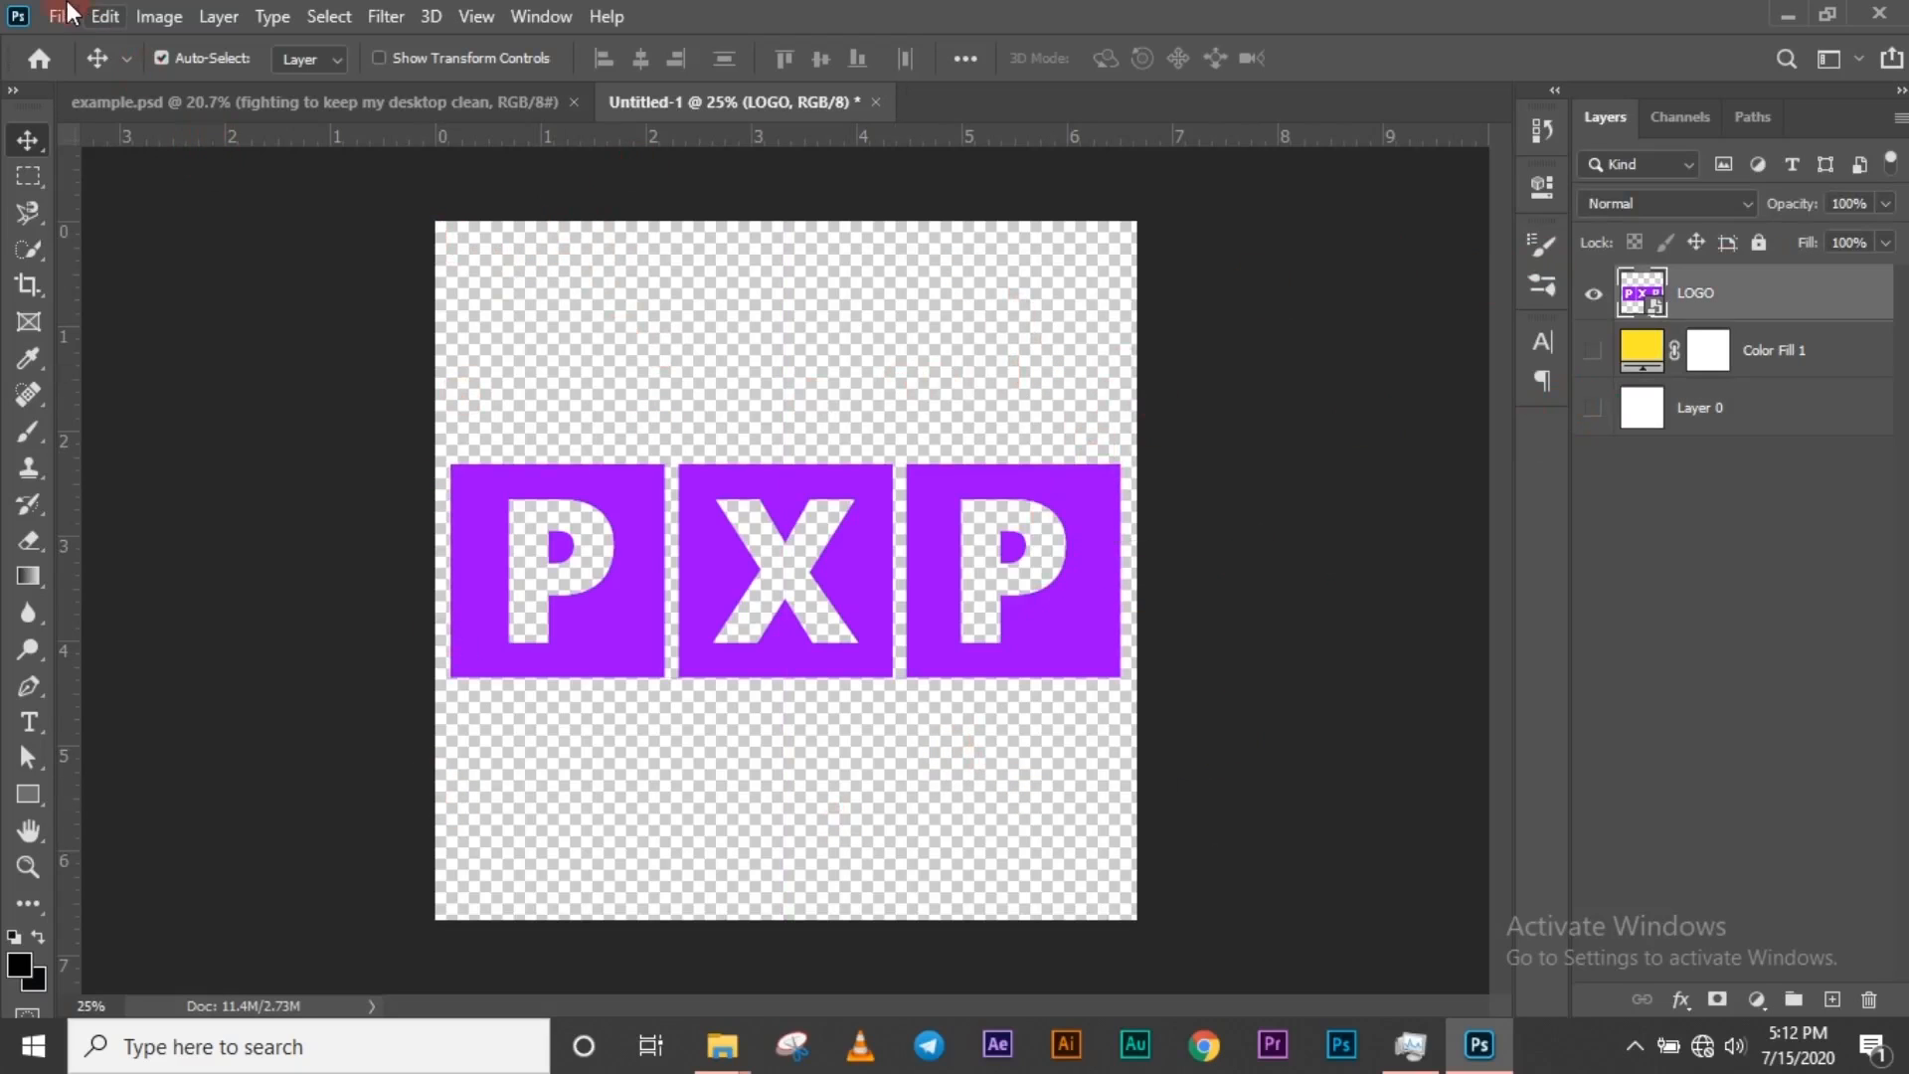
- Save a PNG copy of the document on the computer as pxp in the psd folder, using the Large file size option
{"action": "left_click", "coordinate": [79, 14]}
{"action": "left_click", "coordinate": [181, 350]}
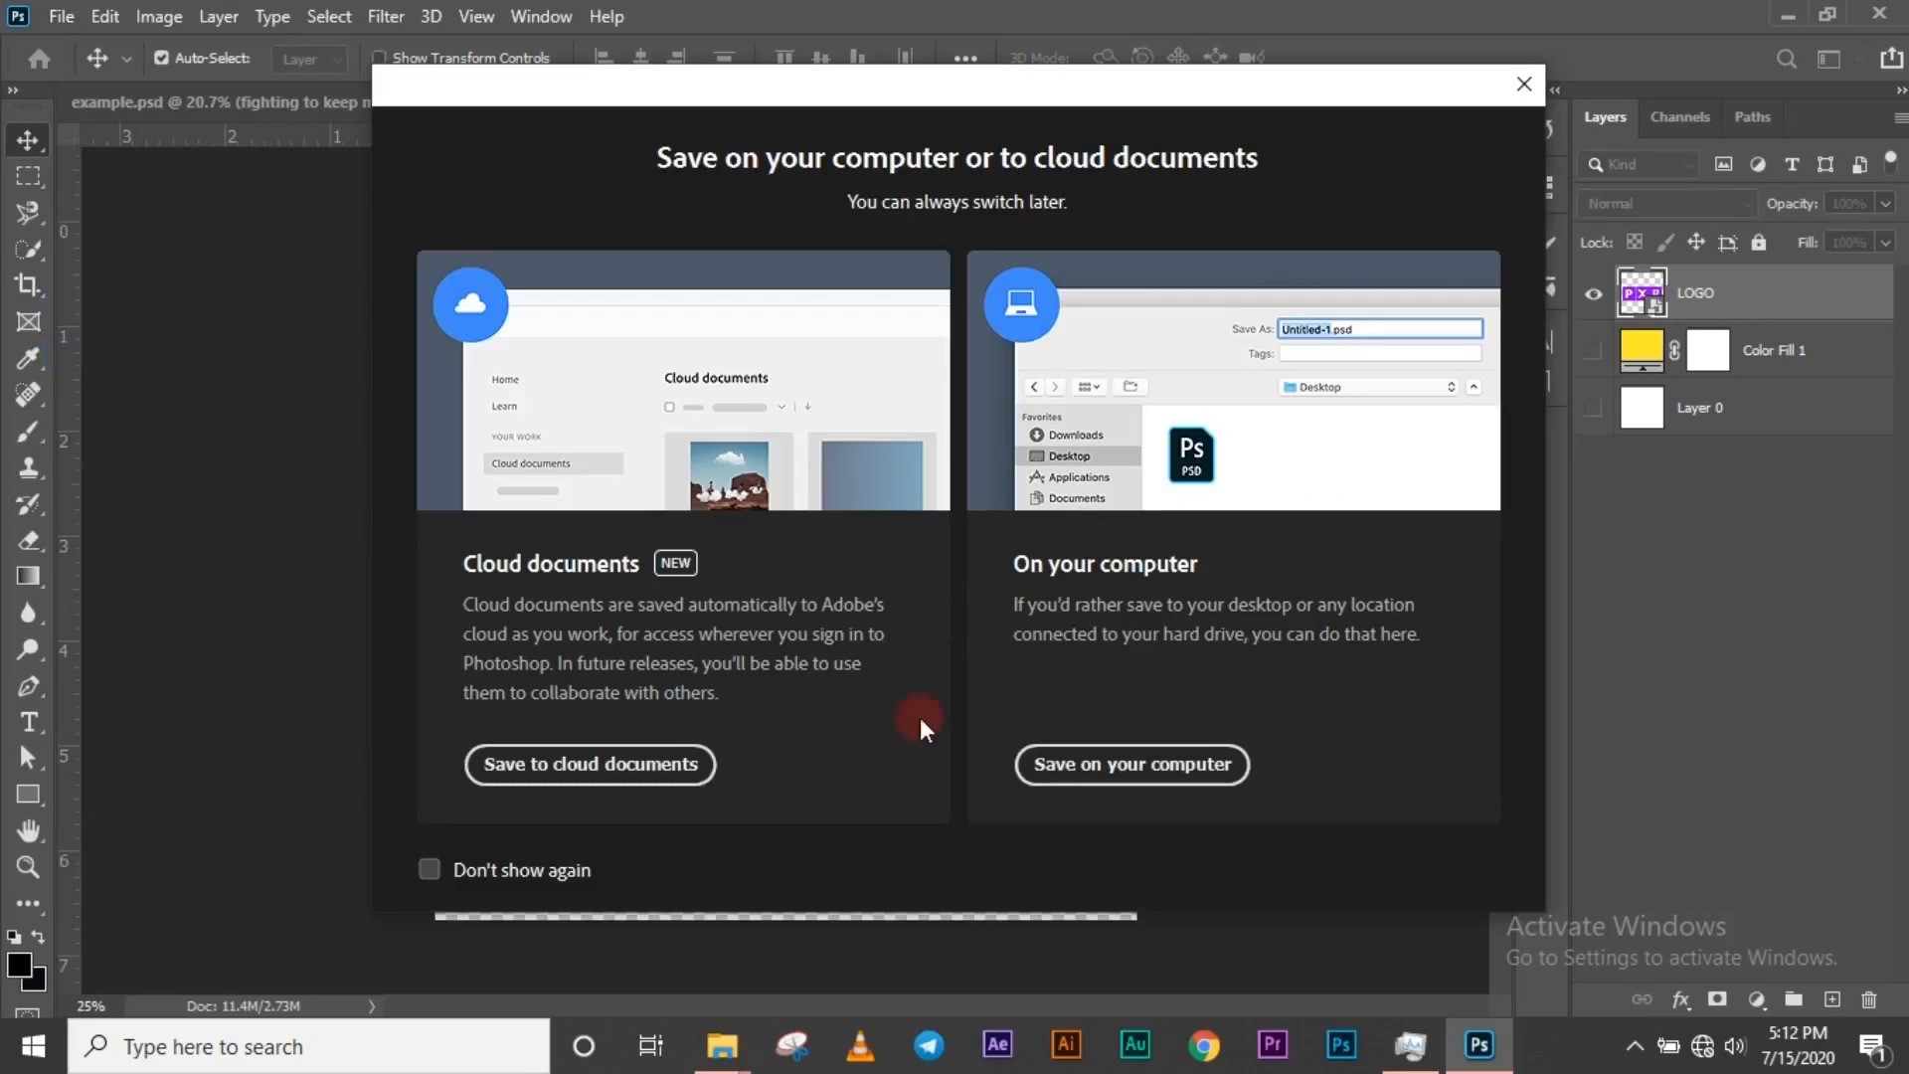
{"action": "left_click", "coordinate": [1115, 783]}
{"action": "left_click", "coordinate": [636, 686]}
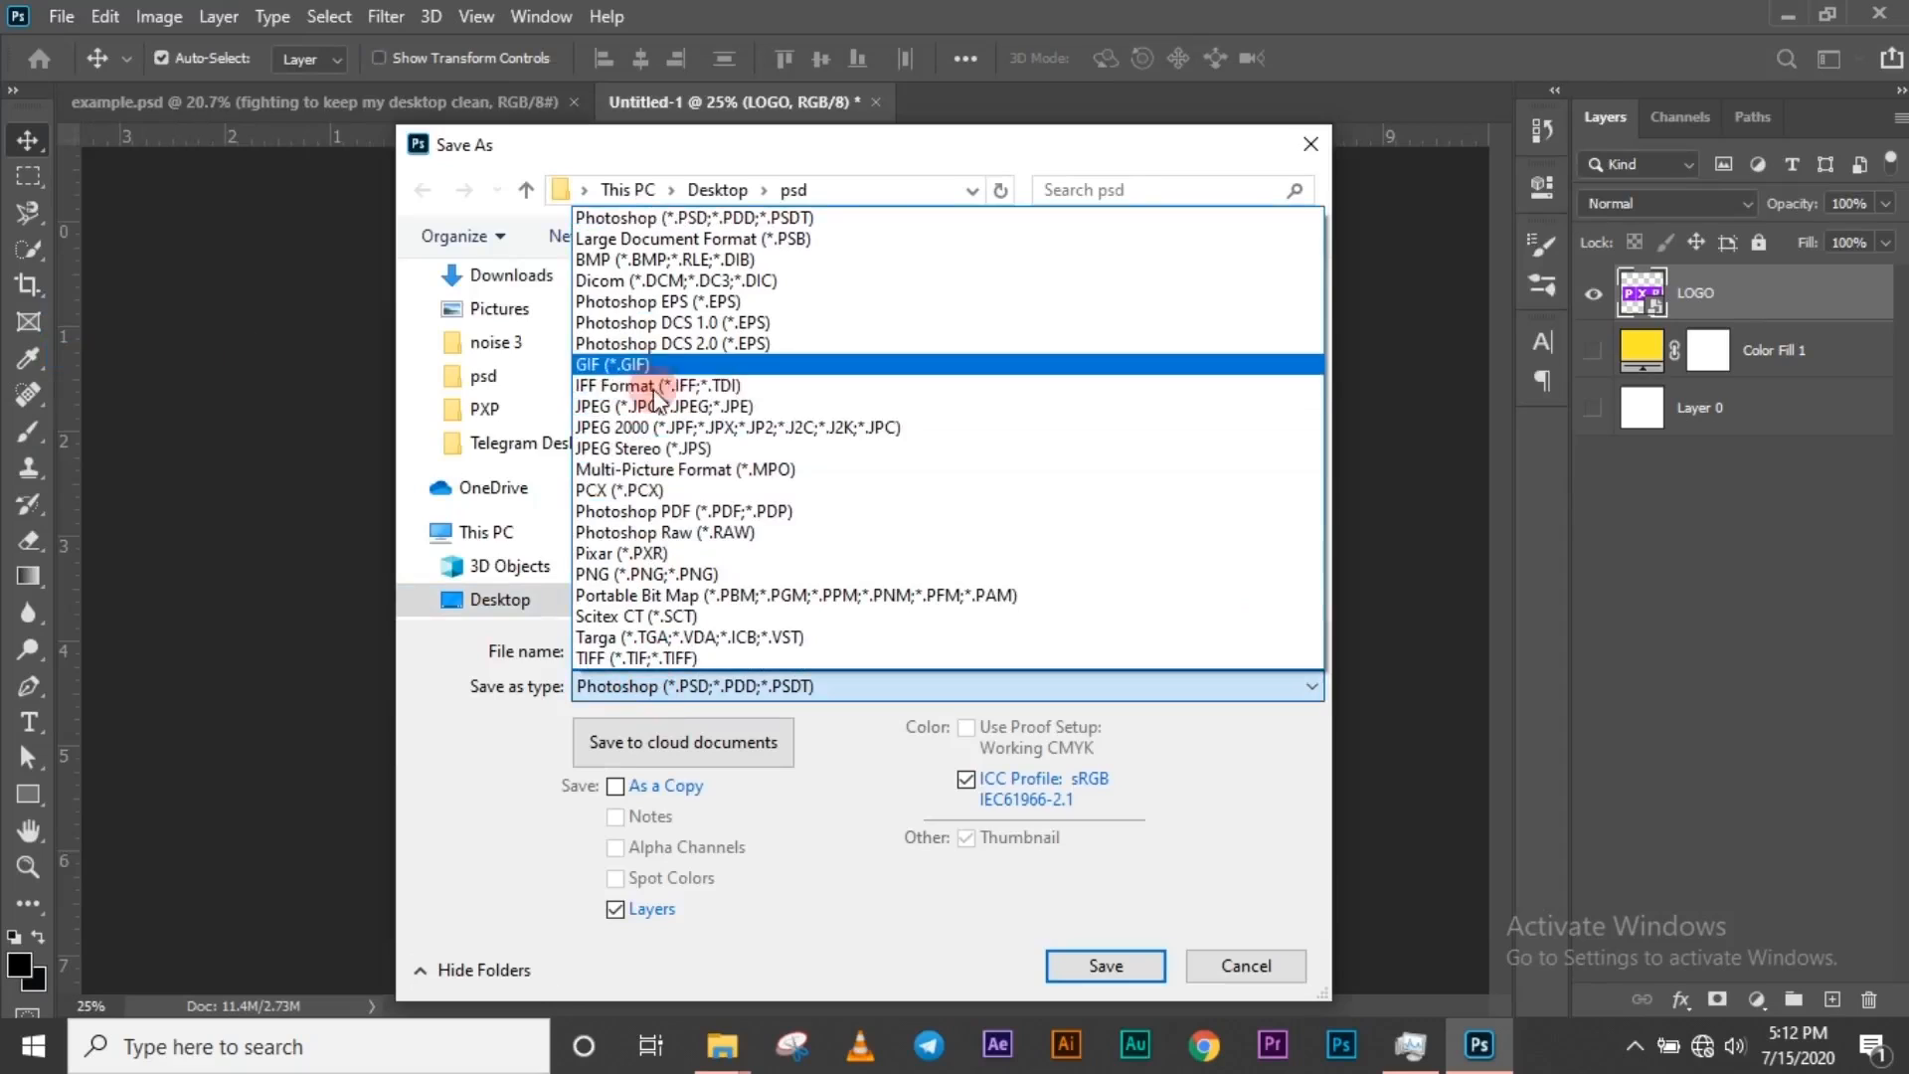
{"action": "left_click", "coordinate": [658, 574]}
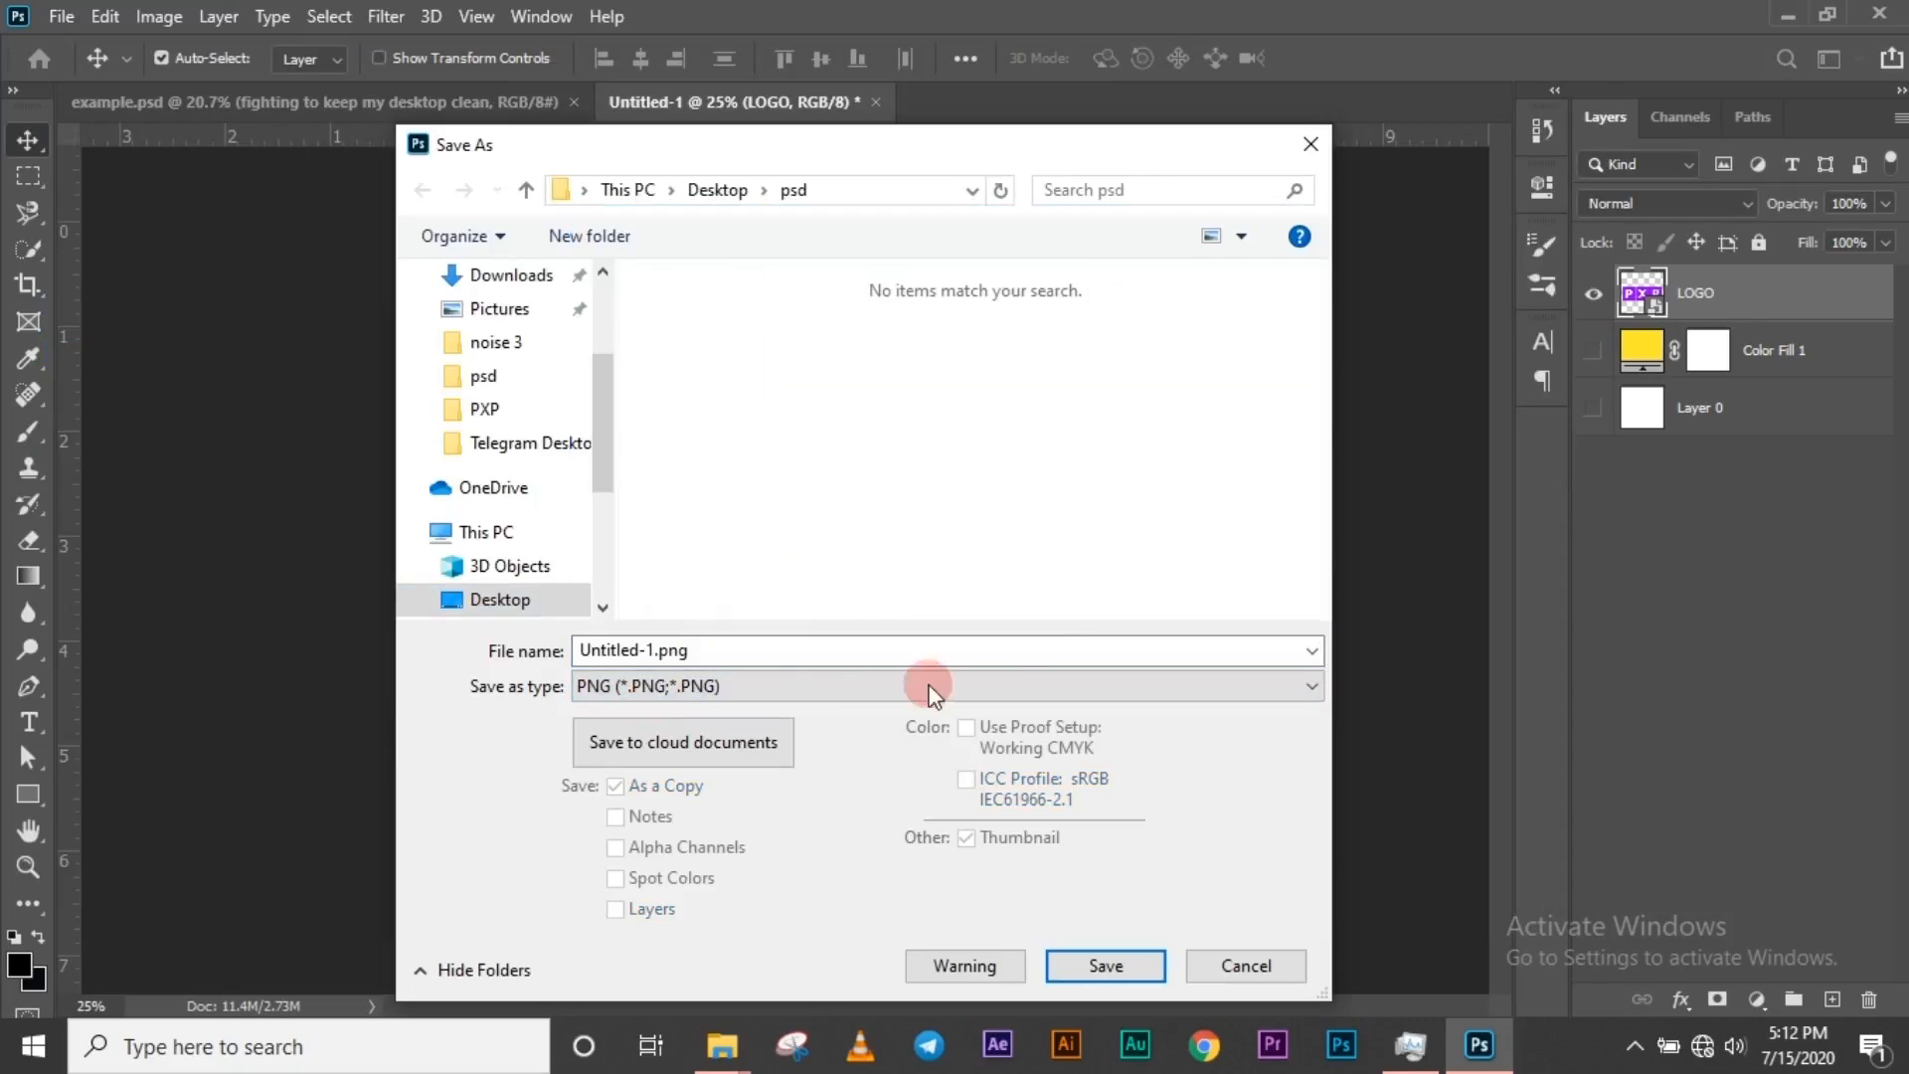
{"action": "left_click", "coordinate": [817, 654]}
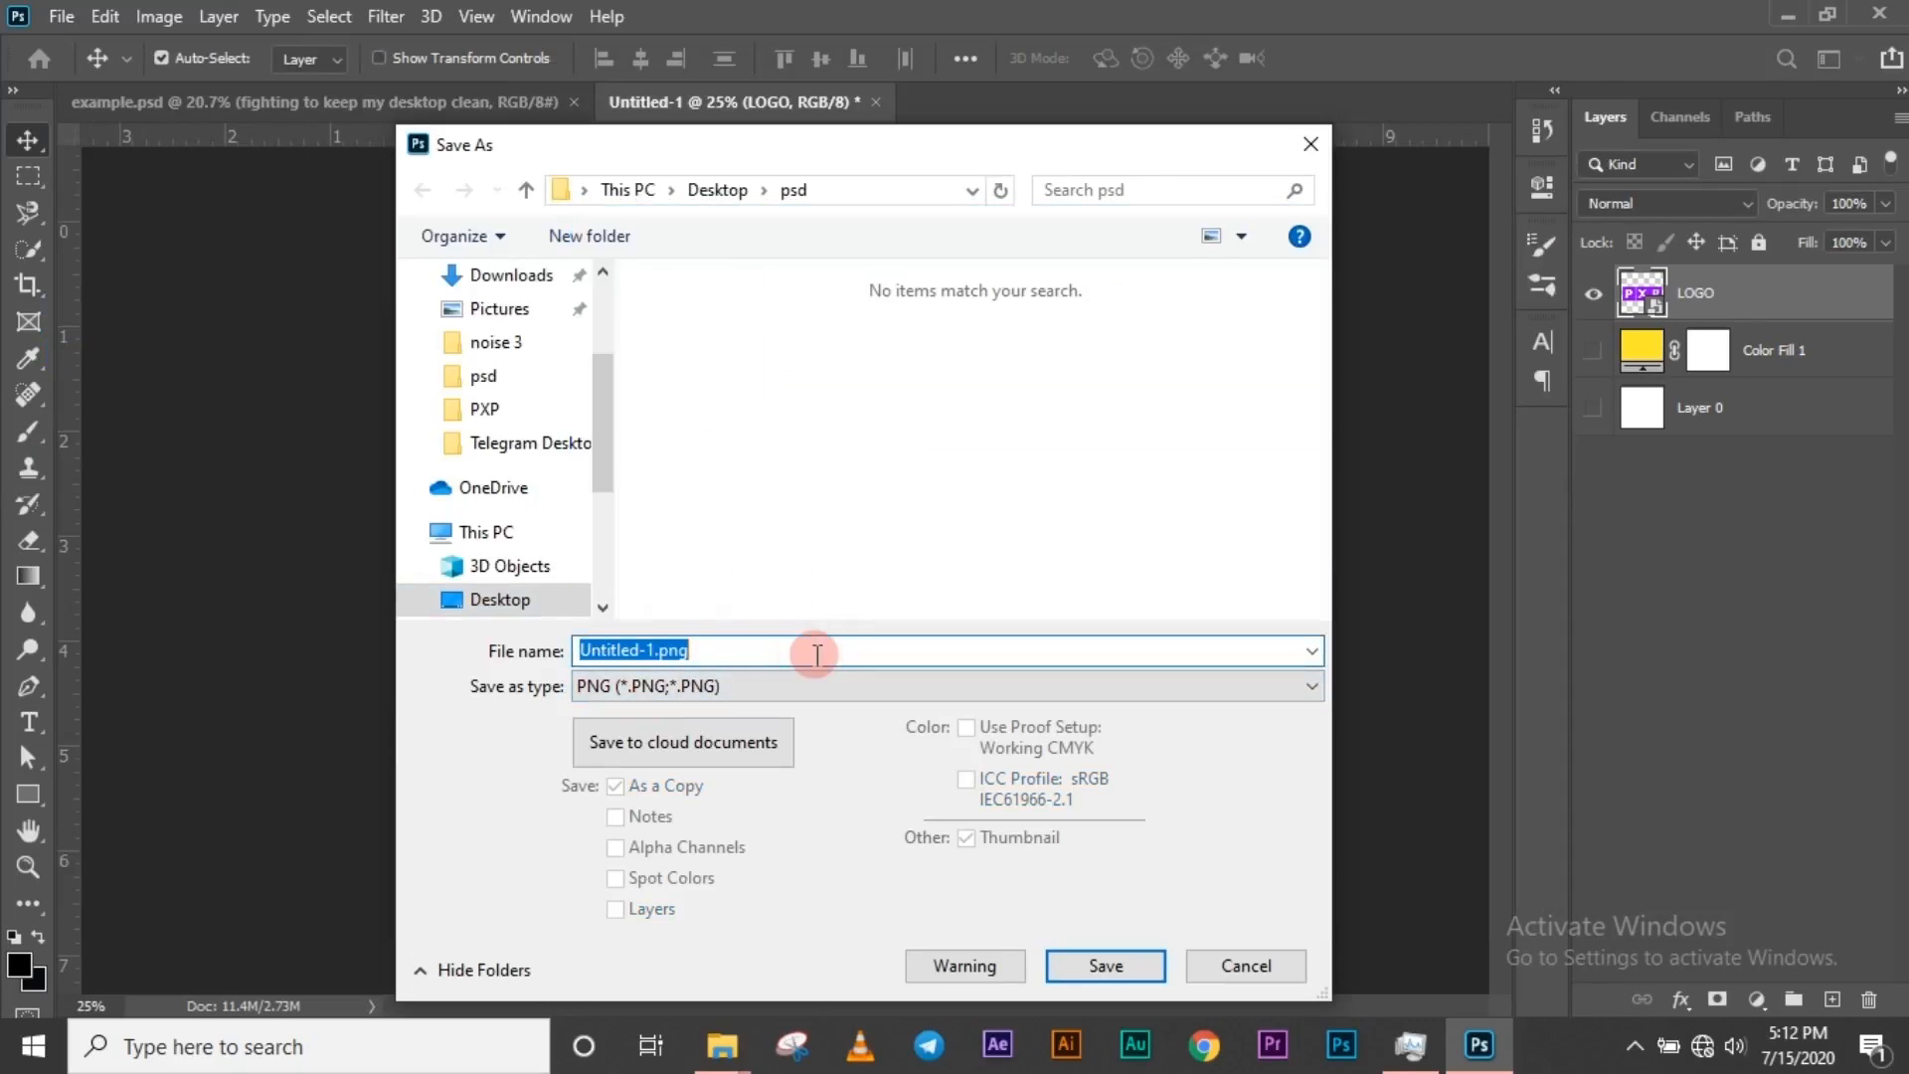
{"action": "type", "text": "pxp"}
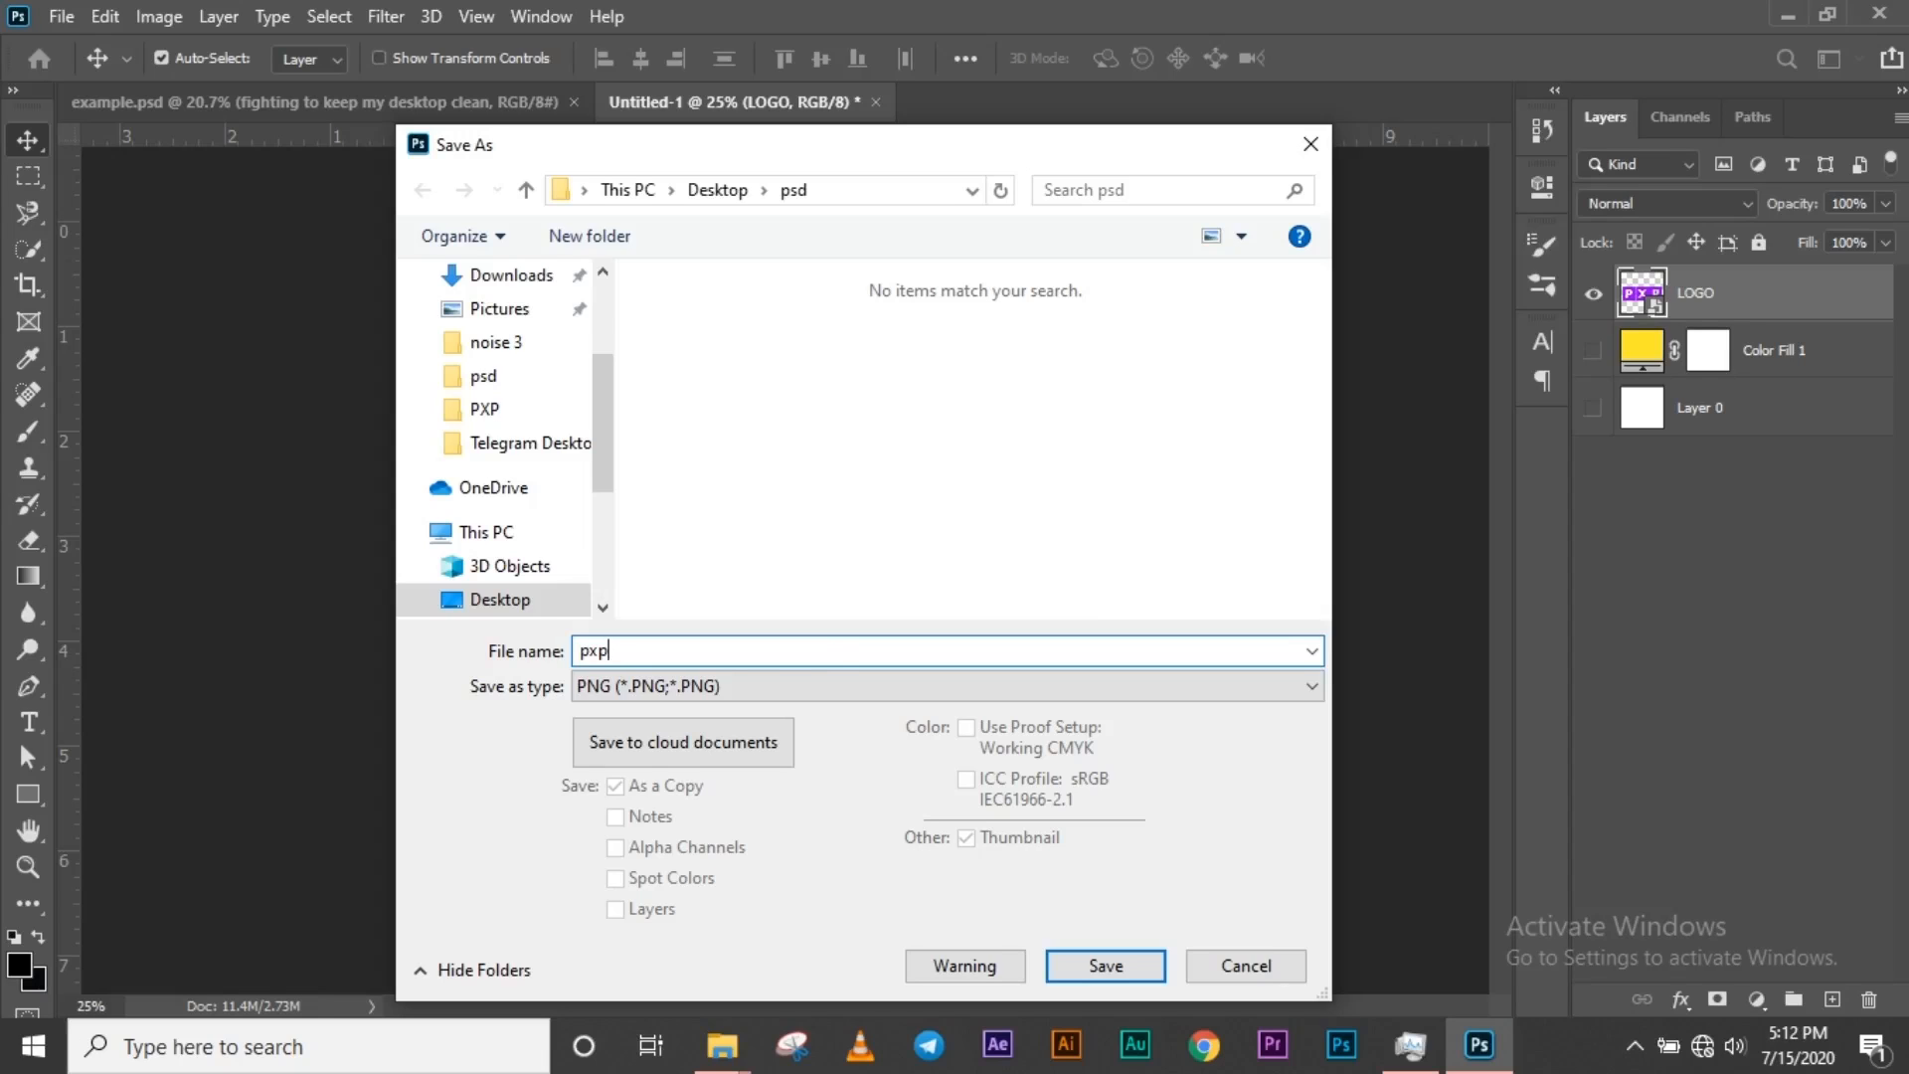
{"action": "left_click", "coordinate": [1102, 961]}
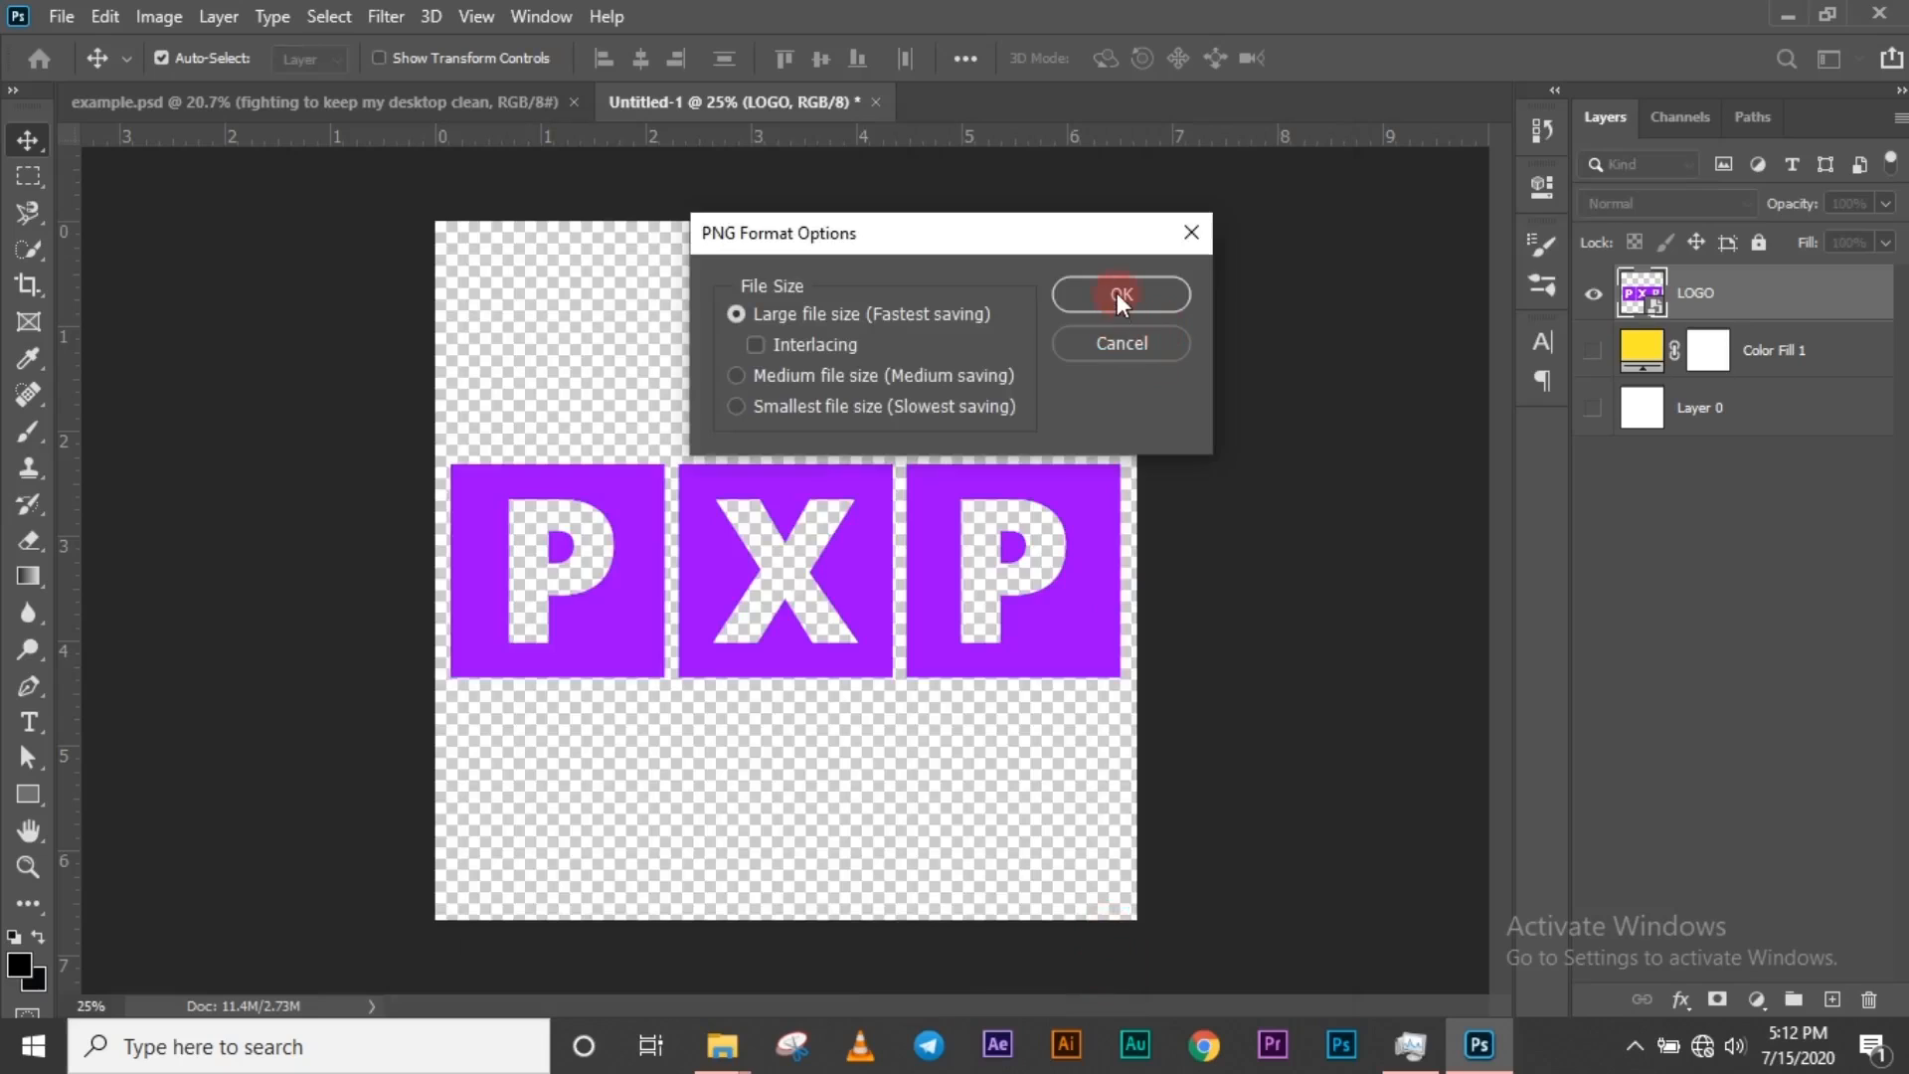
{"action": "left_click", "coordinate": [1118, 293]}
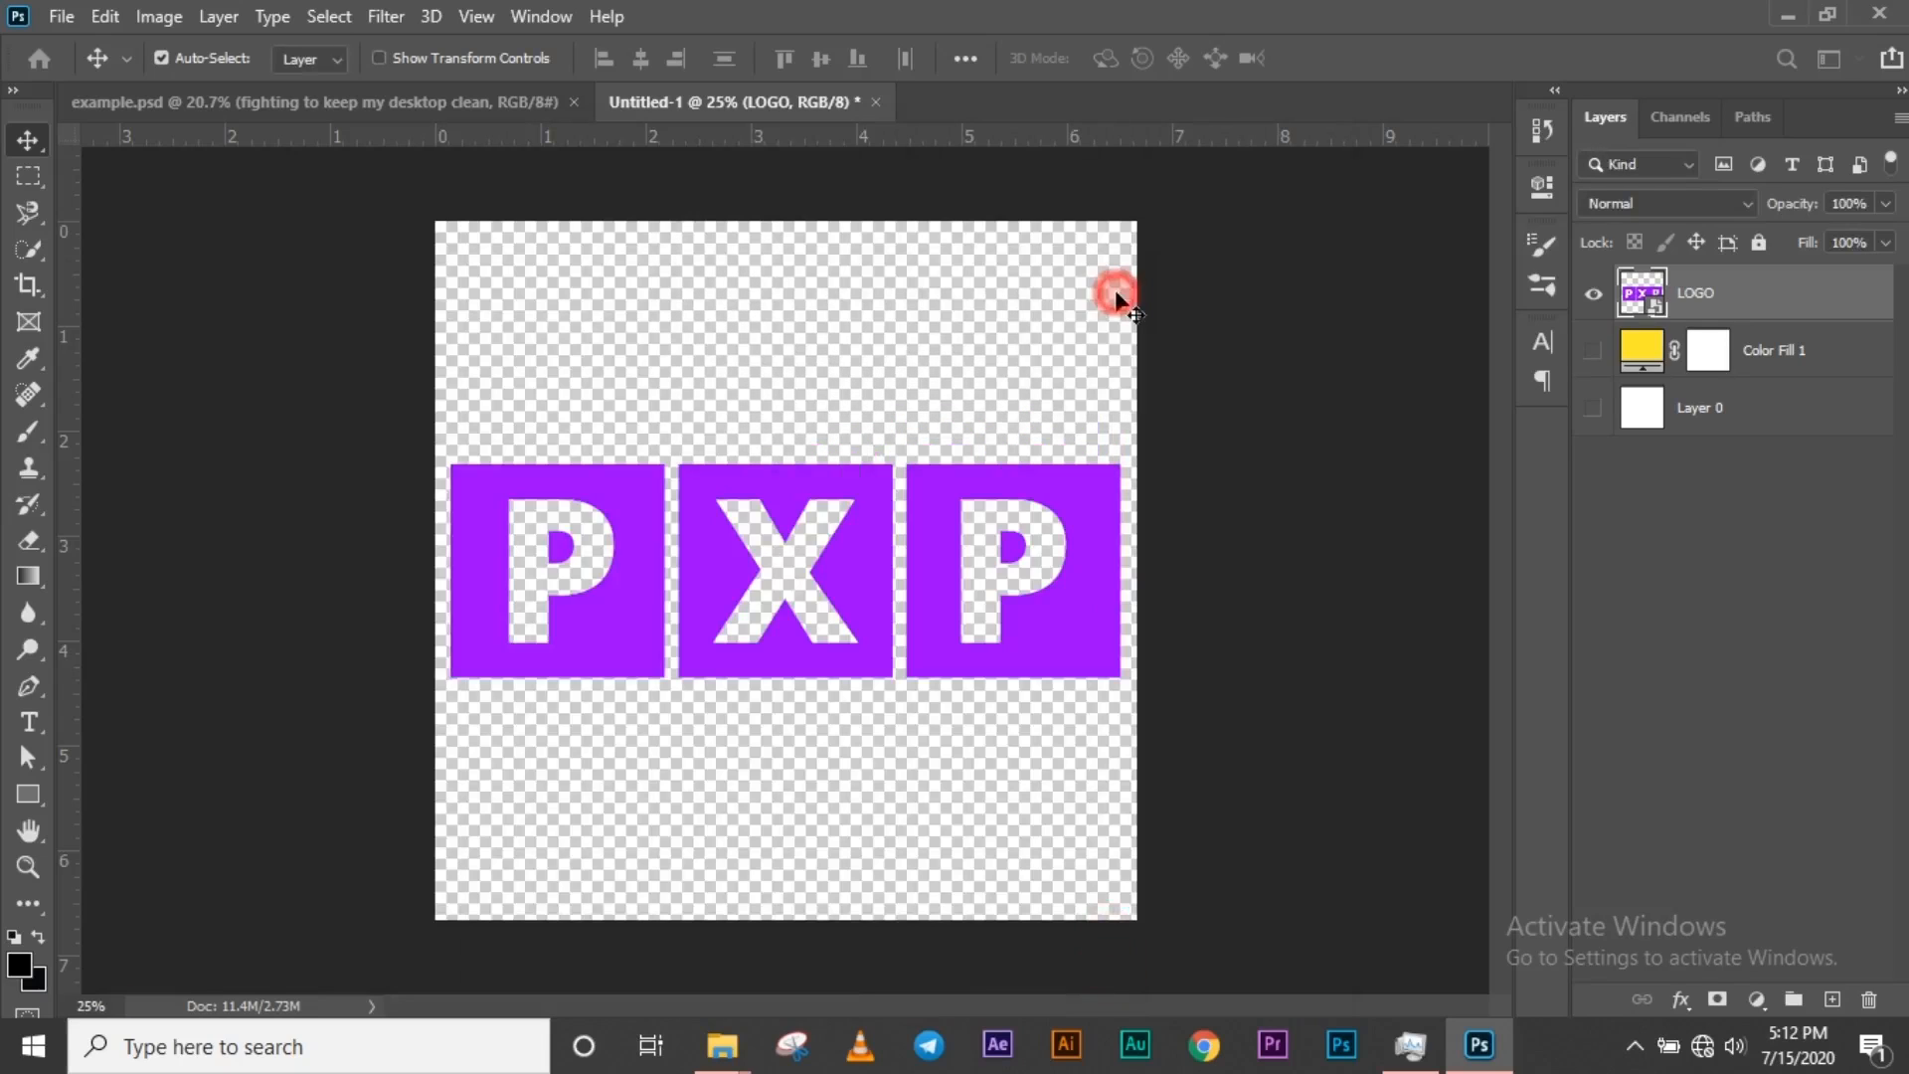
- Switch to File Explorer and inspect pxp.png in the psd folder, with the window maximized and extra large icons
{"action": "left_click", "coordinate": [753, 1040]}
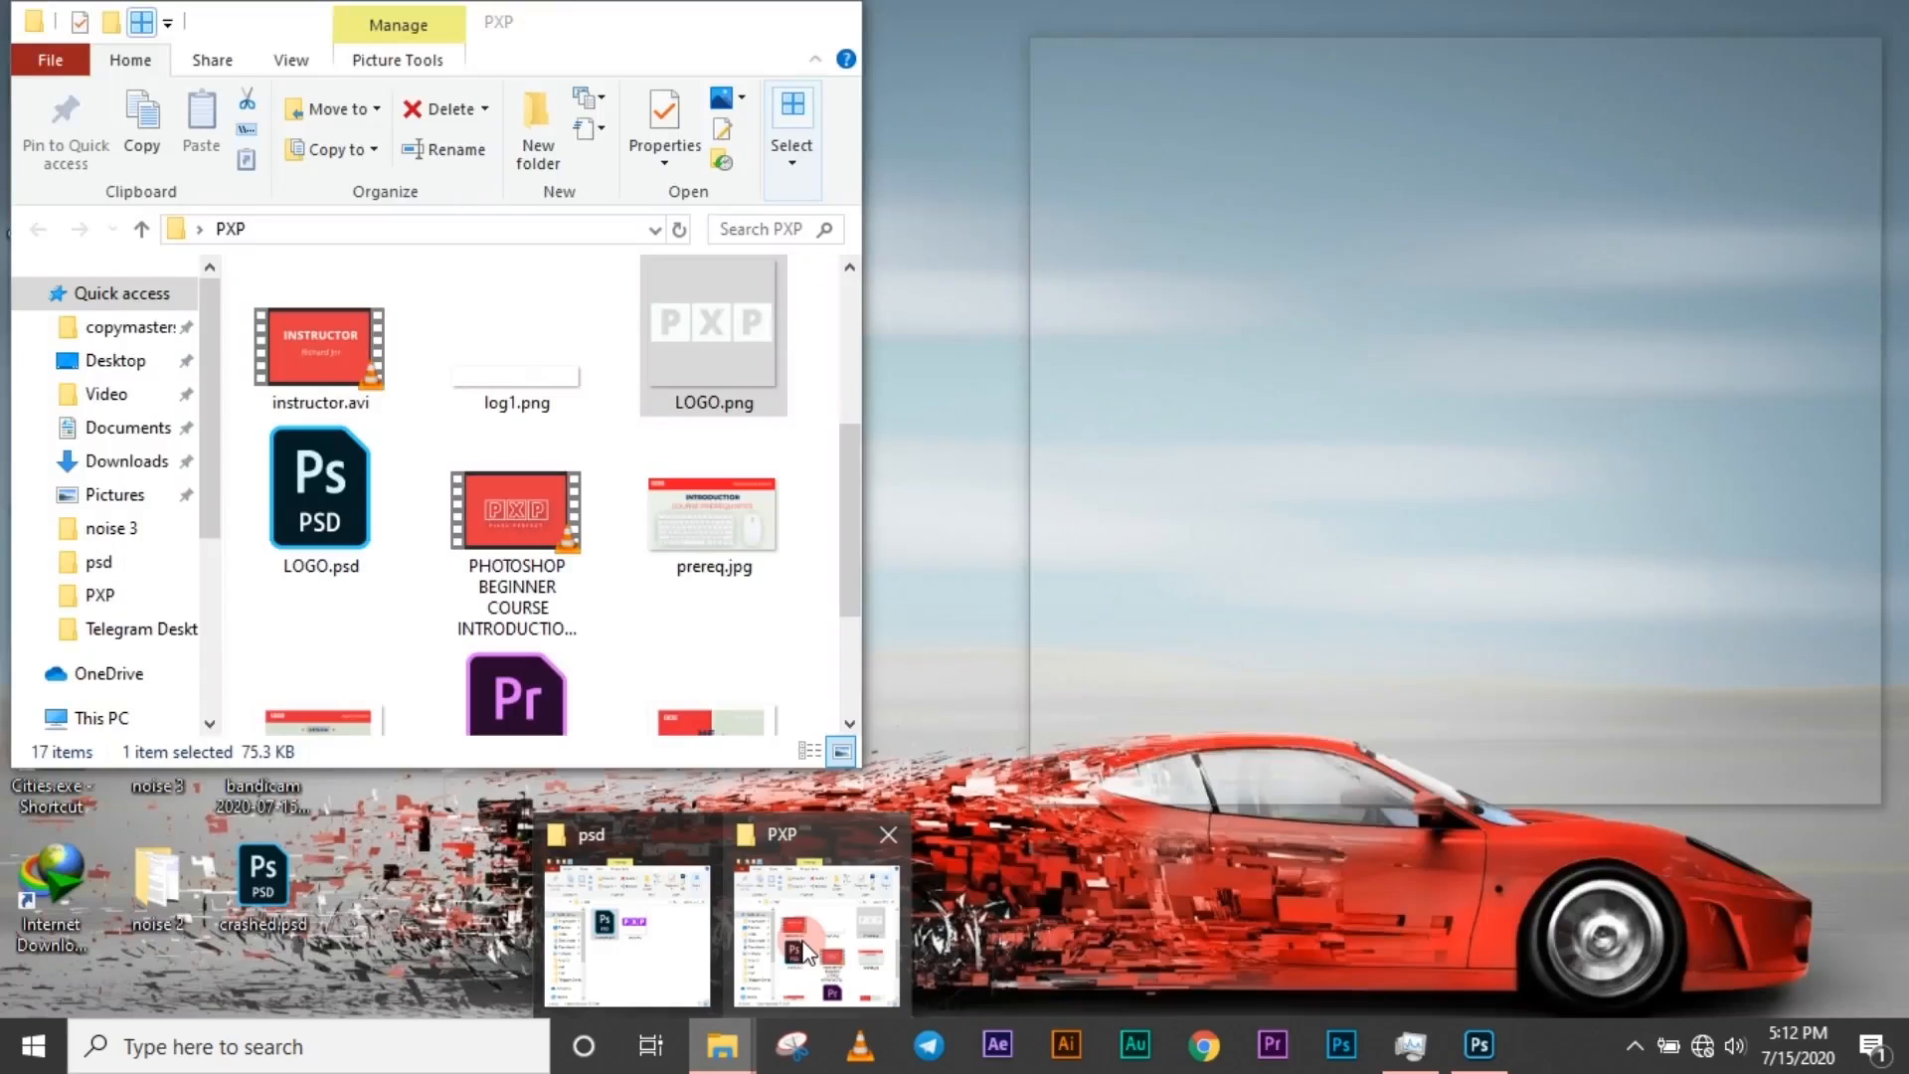
{"action": "left_click", "coordinate": [810, 940]}
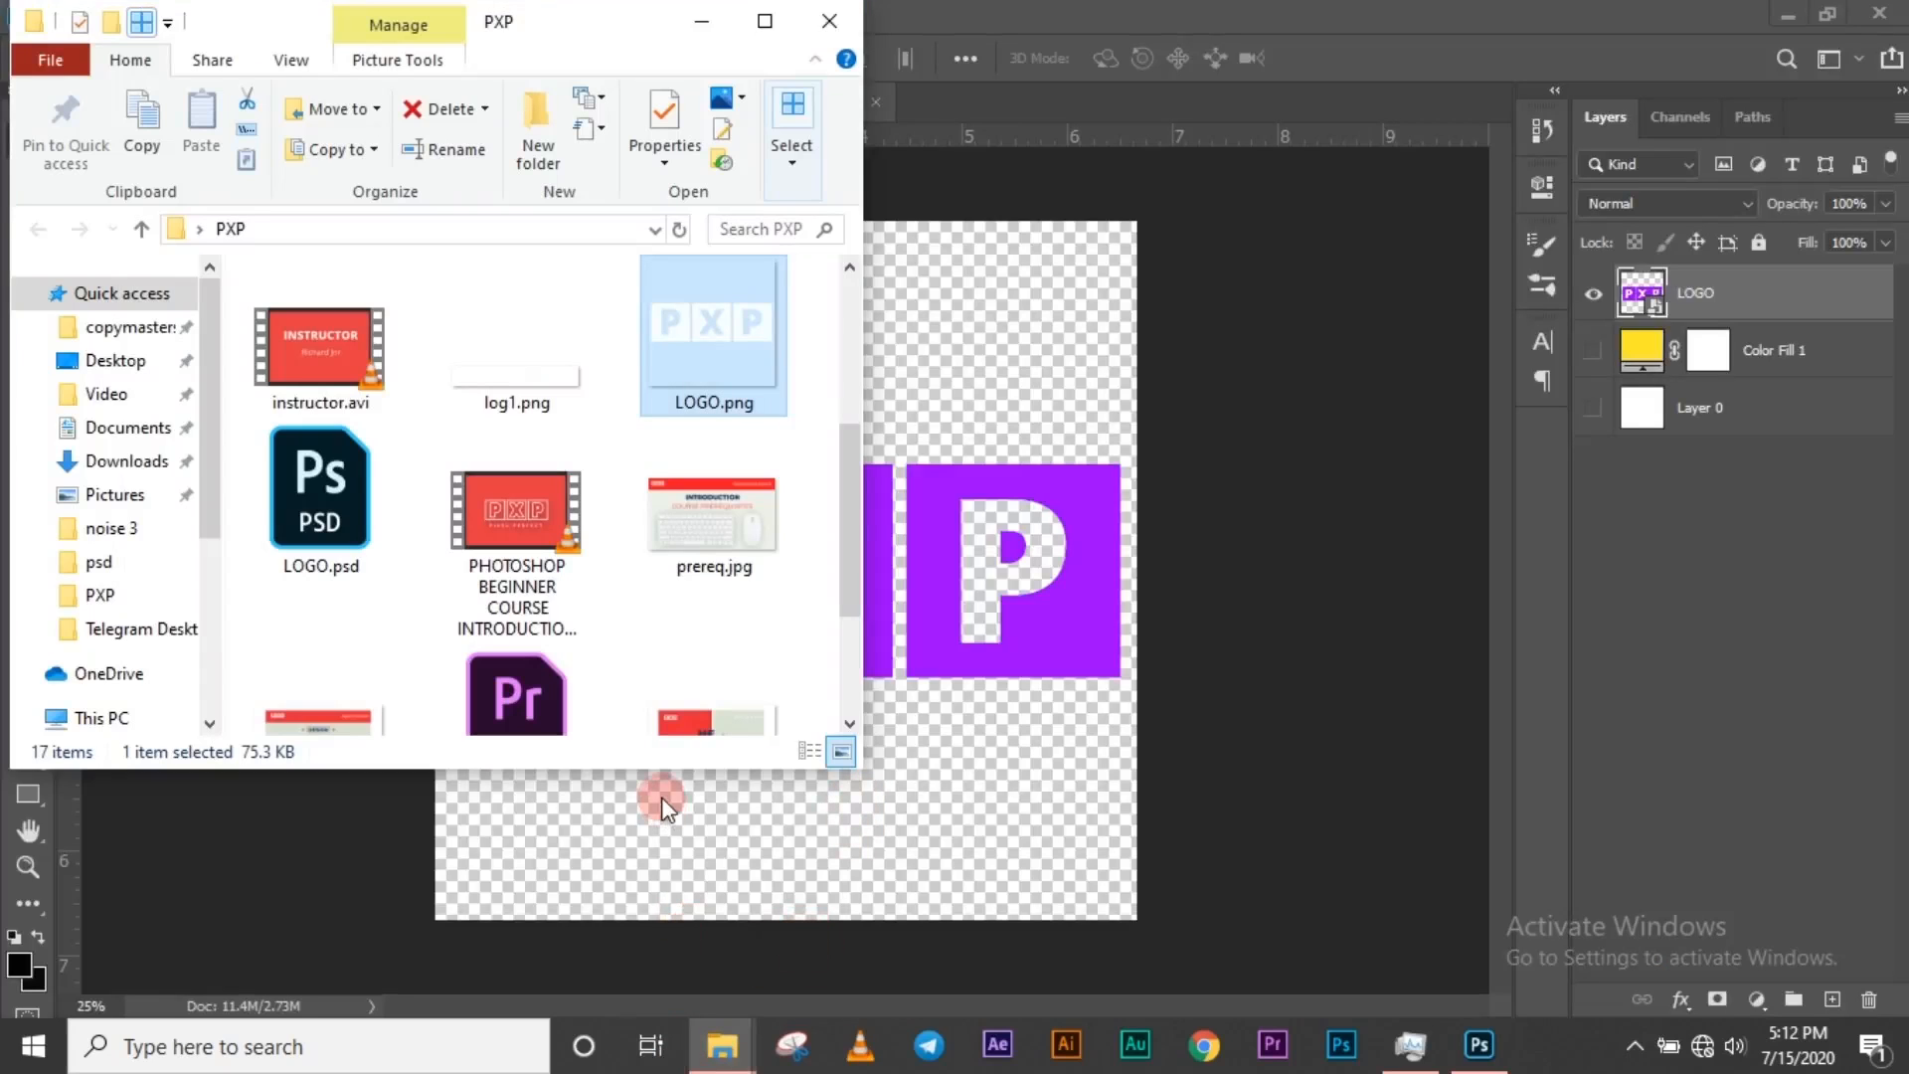
{"action": "left_click", "coordinate": [718, 1044]}
{"action": "left_click", "coordinate": [651, 934]}
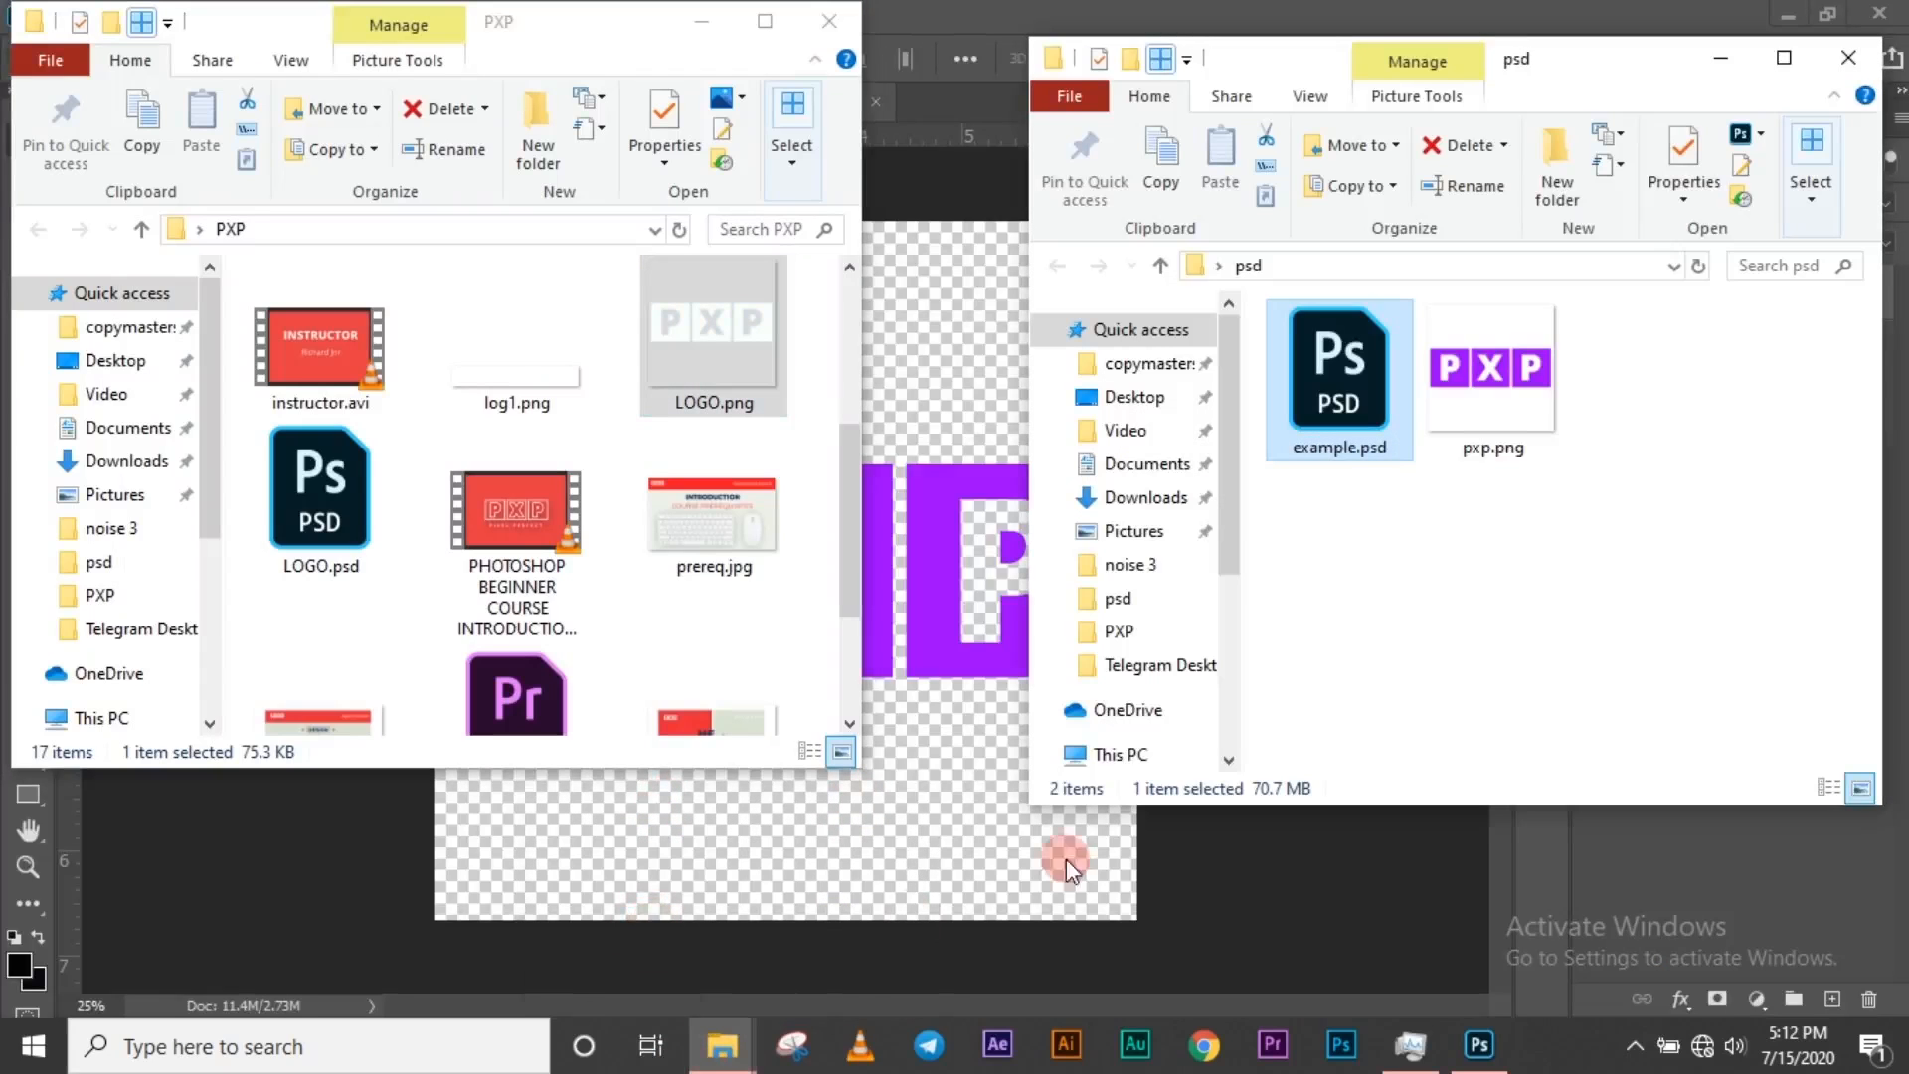
{"action": "left_click", "coordinate": [1552, 604]}
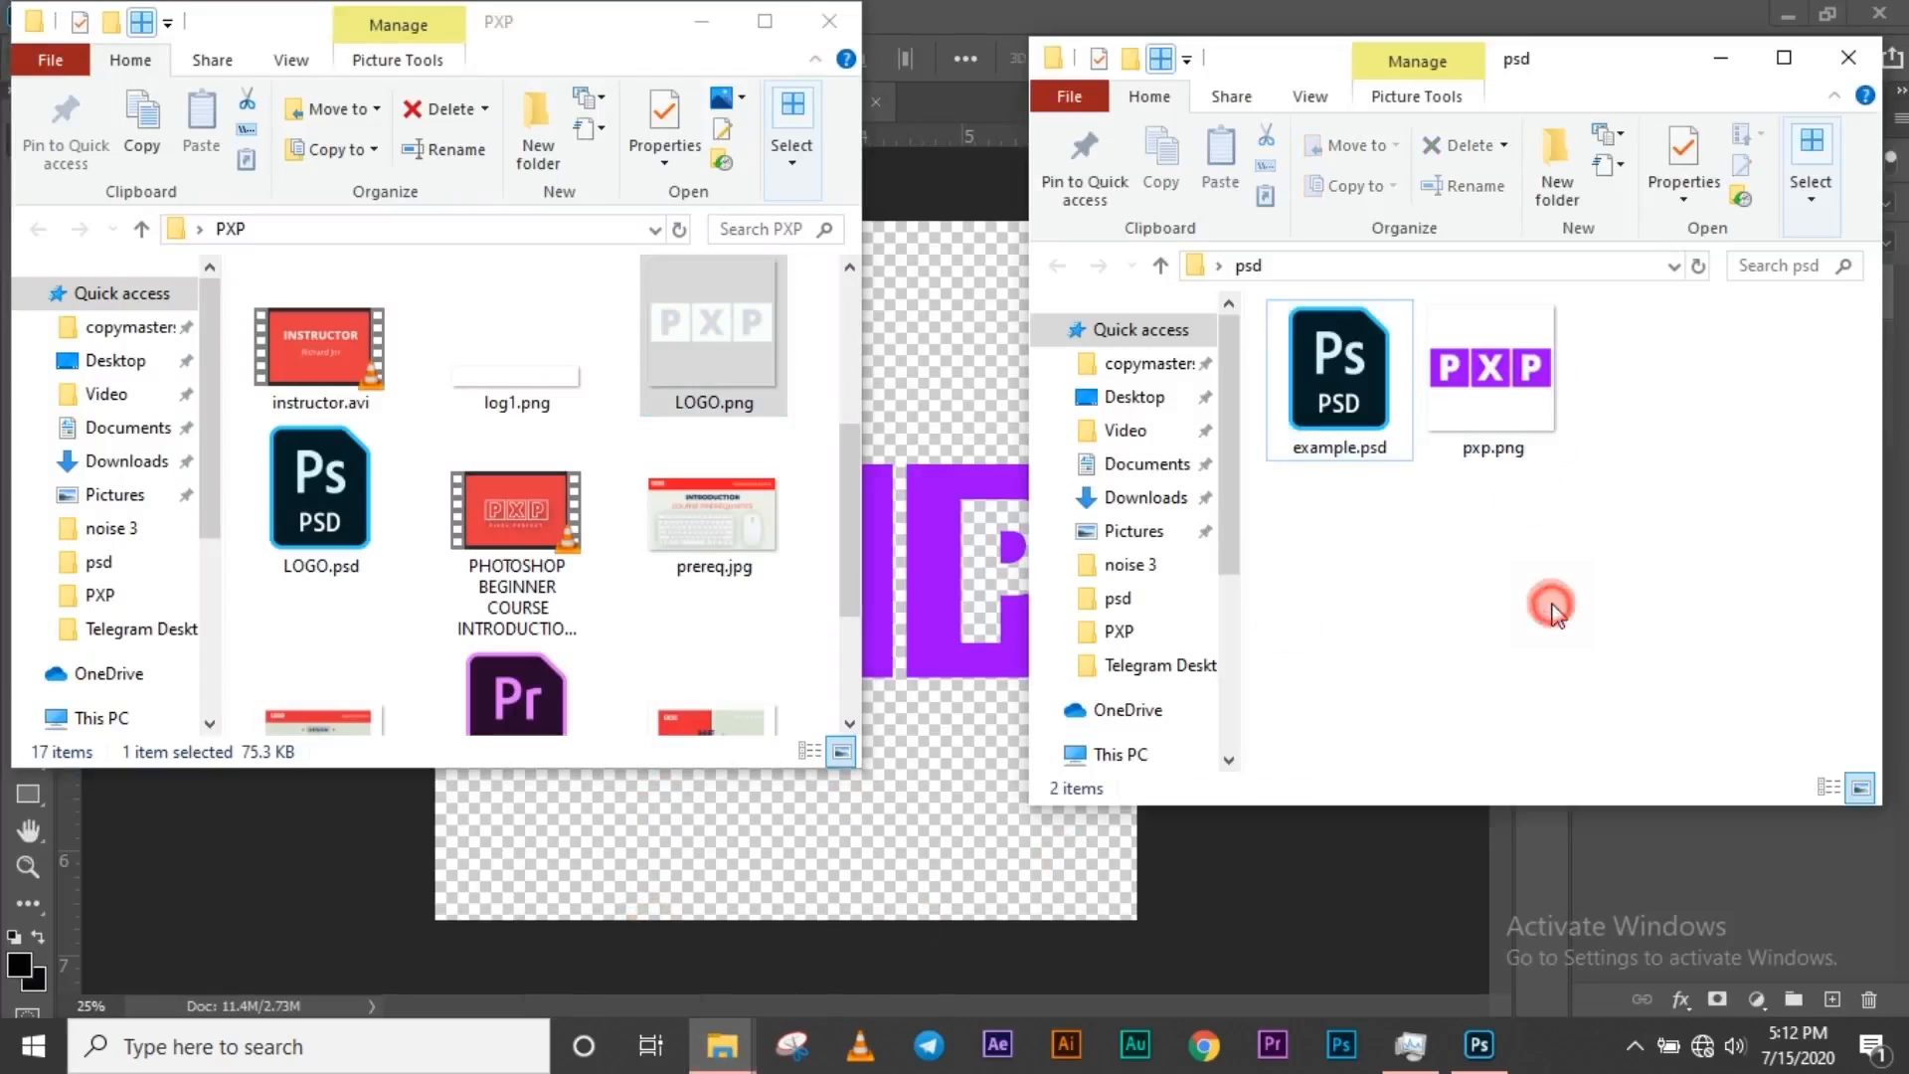
{"action": "double_click", "coordinate": [1534, 57]}
{"action": "key", "text": "ctrl+shift+1"}
{"action": "left_click", "coordinate": [953, 484]}
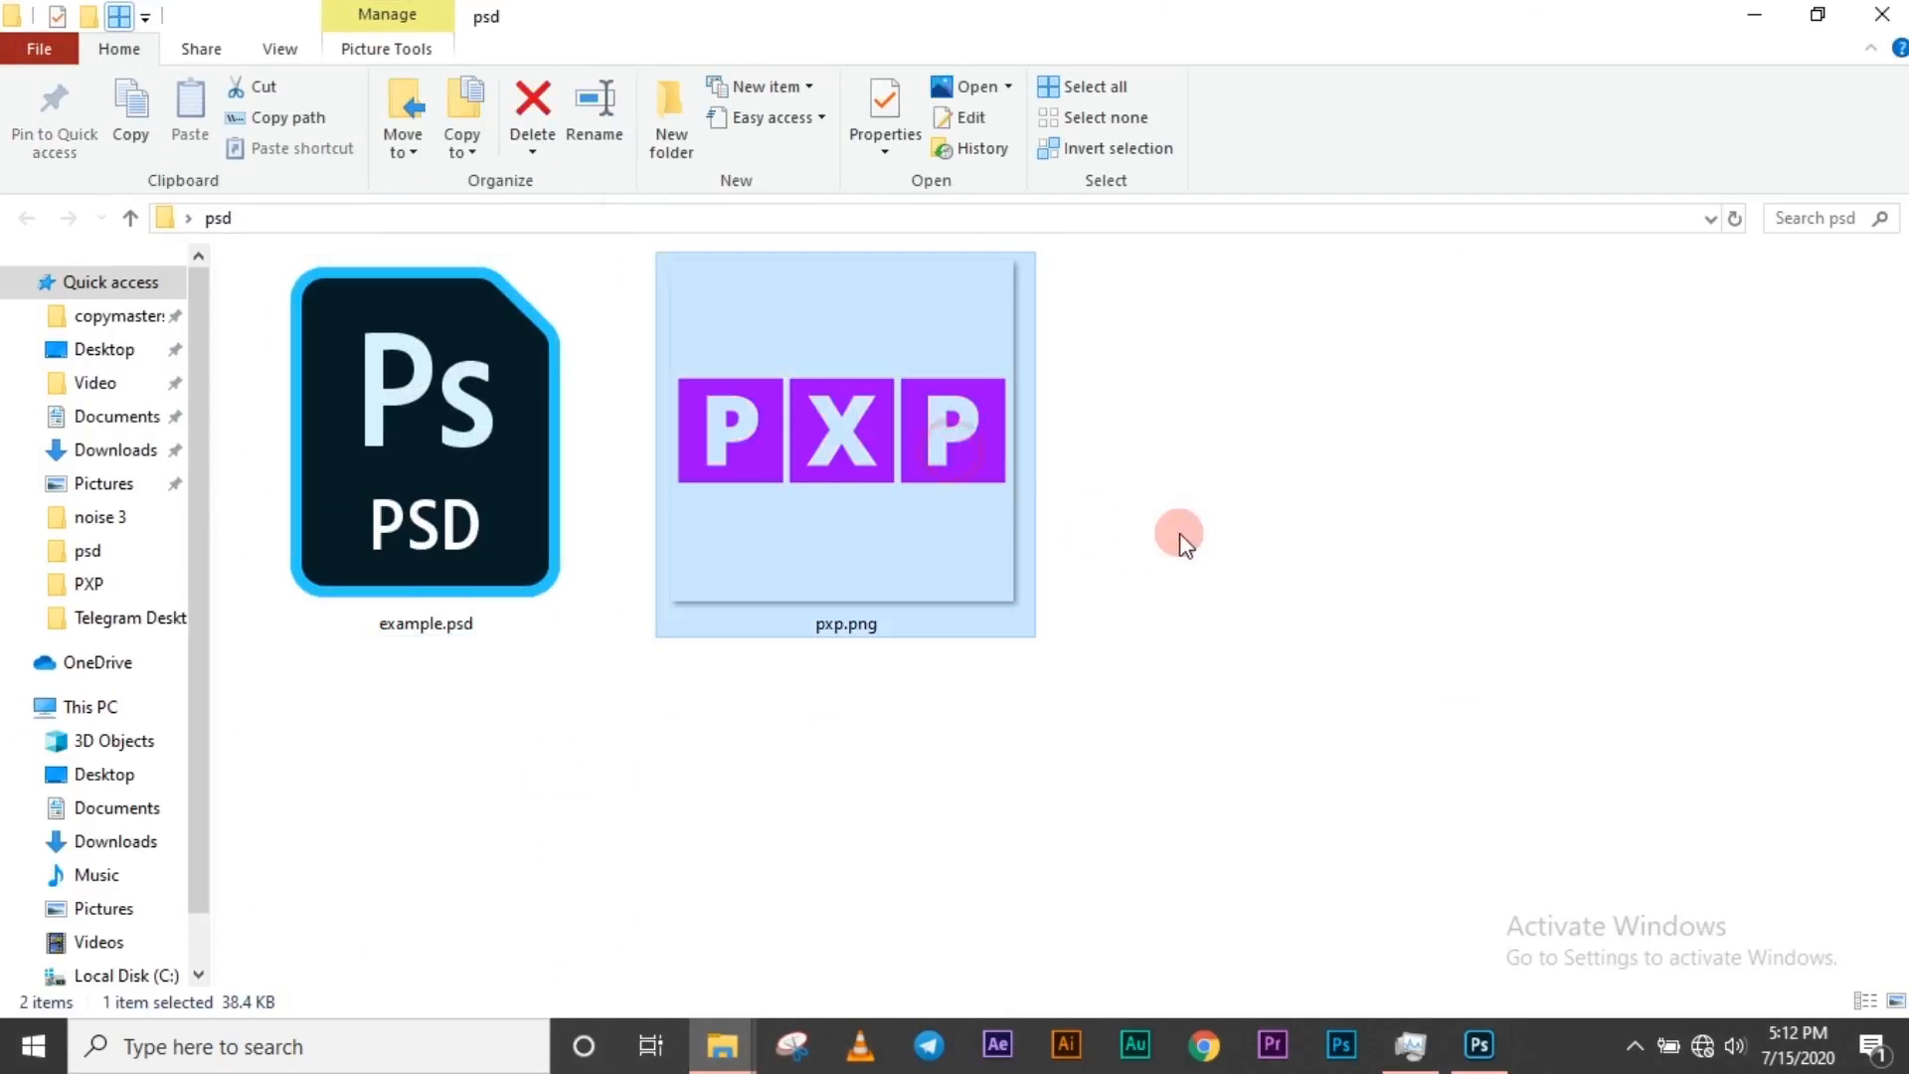
{"action": "left_click", "coordinate": [1154, 537]}
{"action": "left_click_drag", "start_coordinate": [785, 534], "coordinate": [1035, 605]}
- Return to Photoshop, delete the LOGO layer and place pxp.png from the psd folder into Untitled-1 at 100% size
{"action": "left_click", "coordinate": [1480, 1046]}
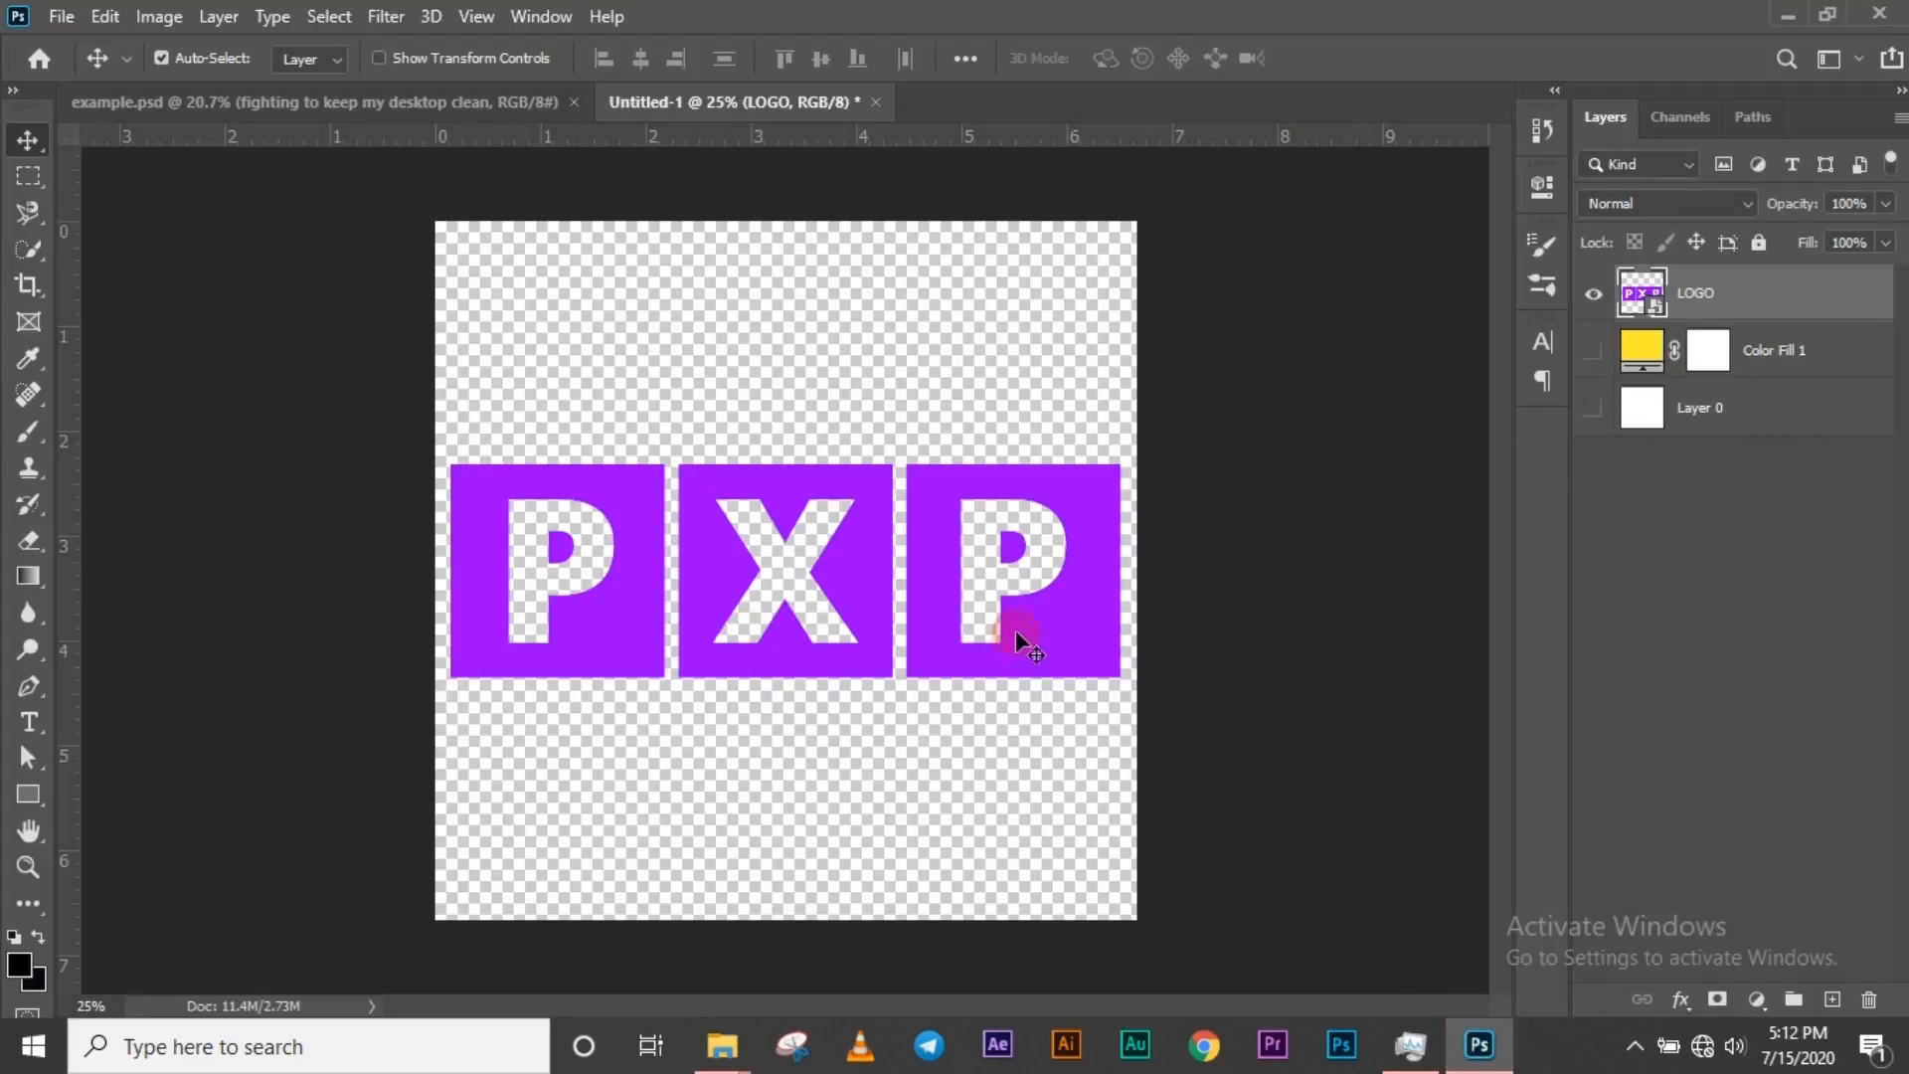
{"action": "left_click", "coordinate": [1708, 303]}
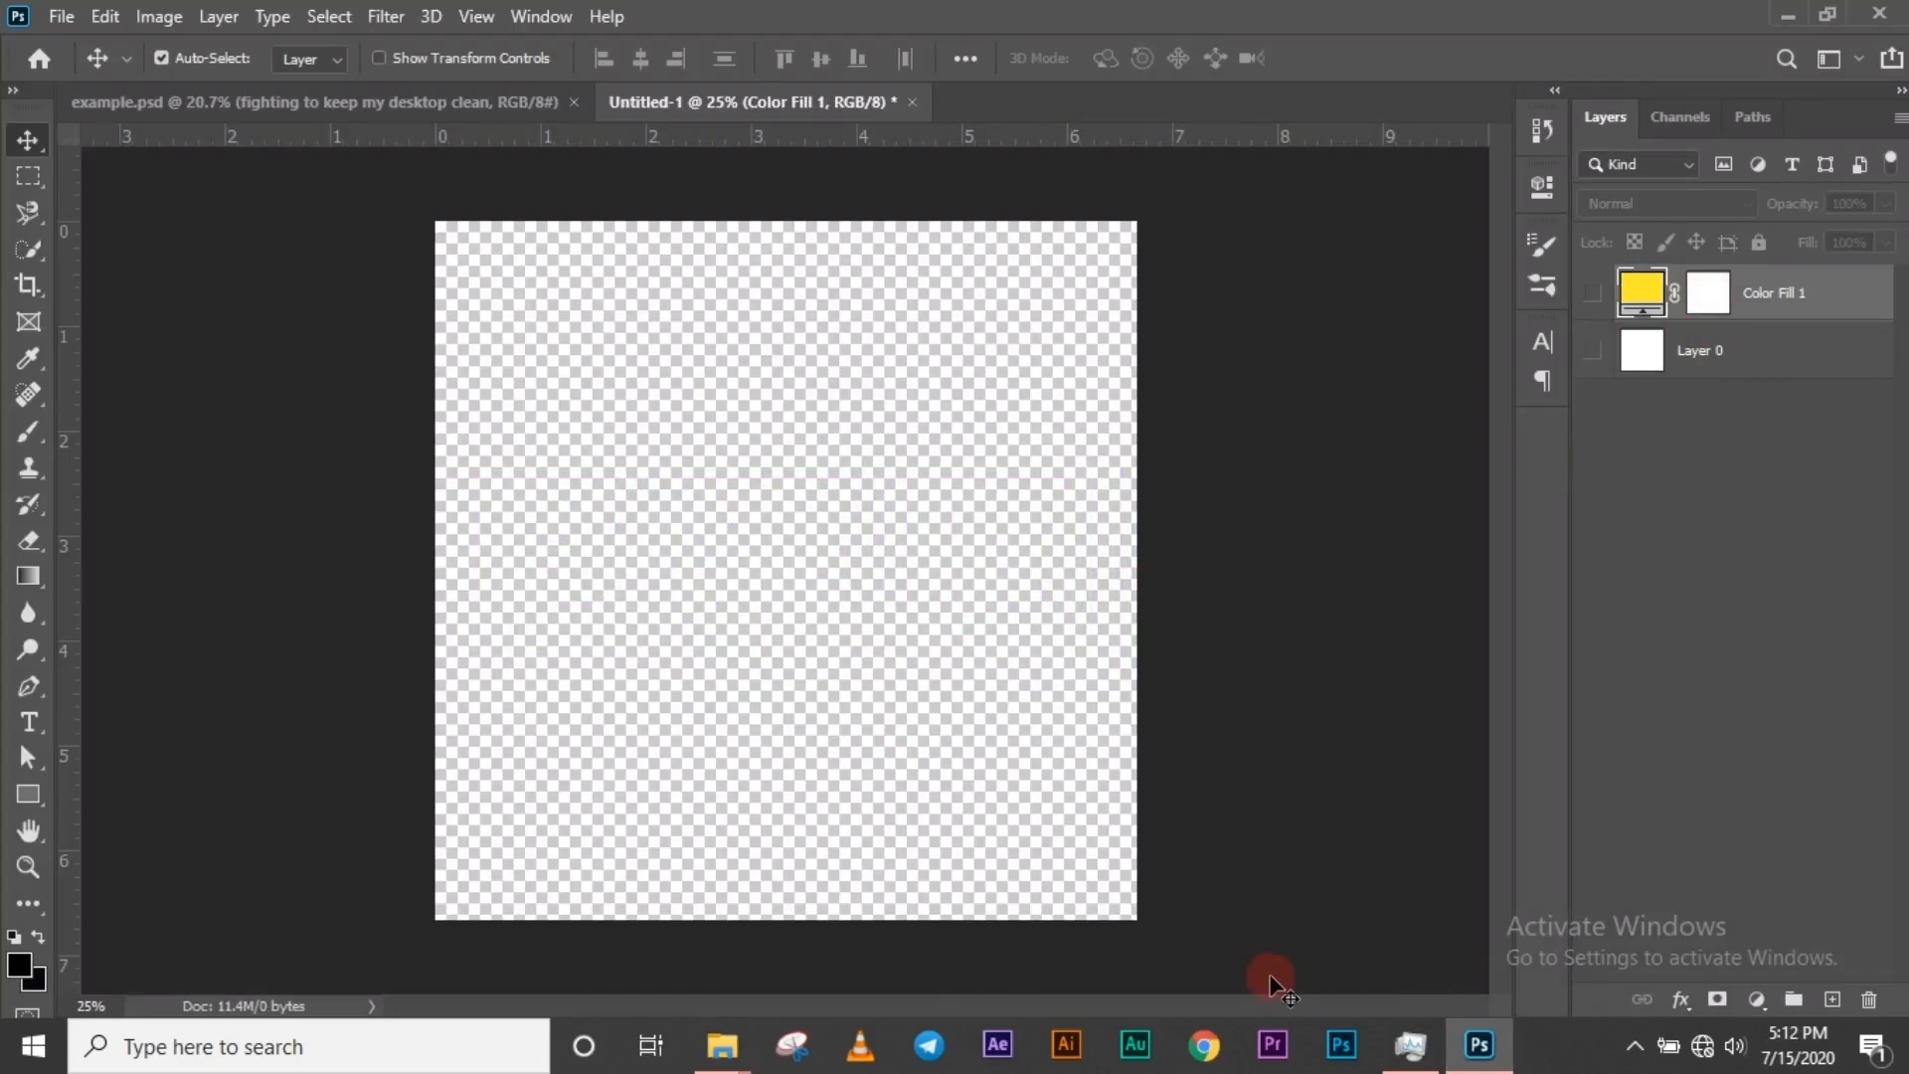
{"action": "mouse_move", "coordinate": [734, 1039]}
{"action": "left_click", "coordinate": [894, 919]}
{"action": "left_click", "coordinate": [927, 669]}
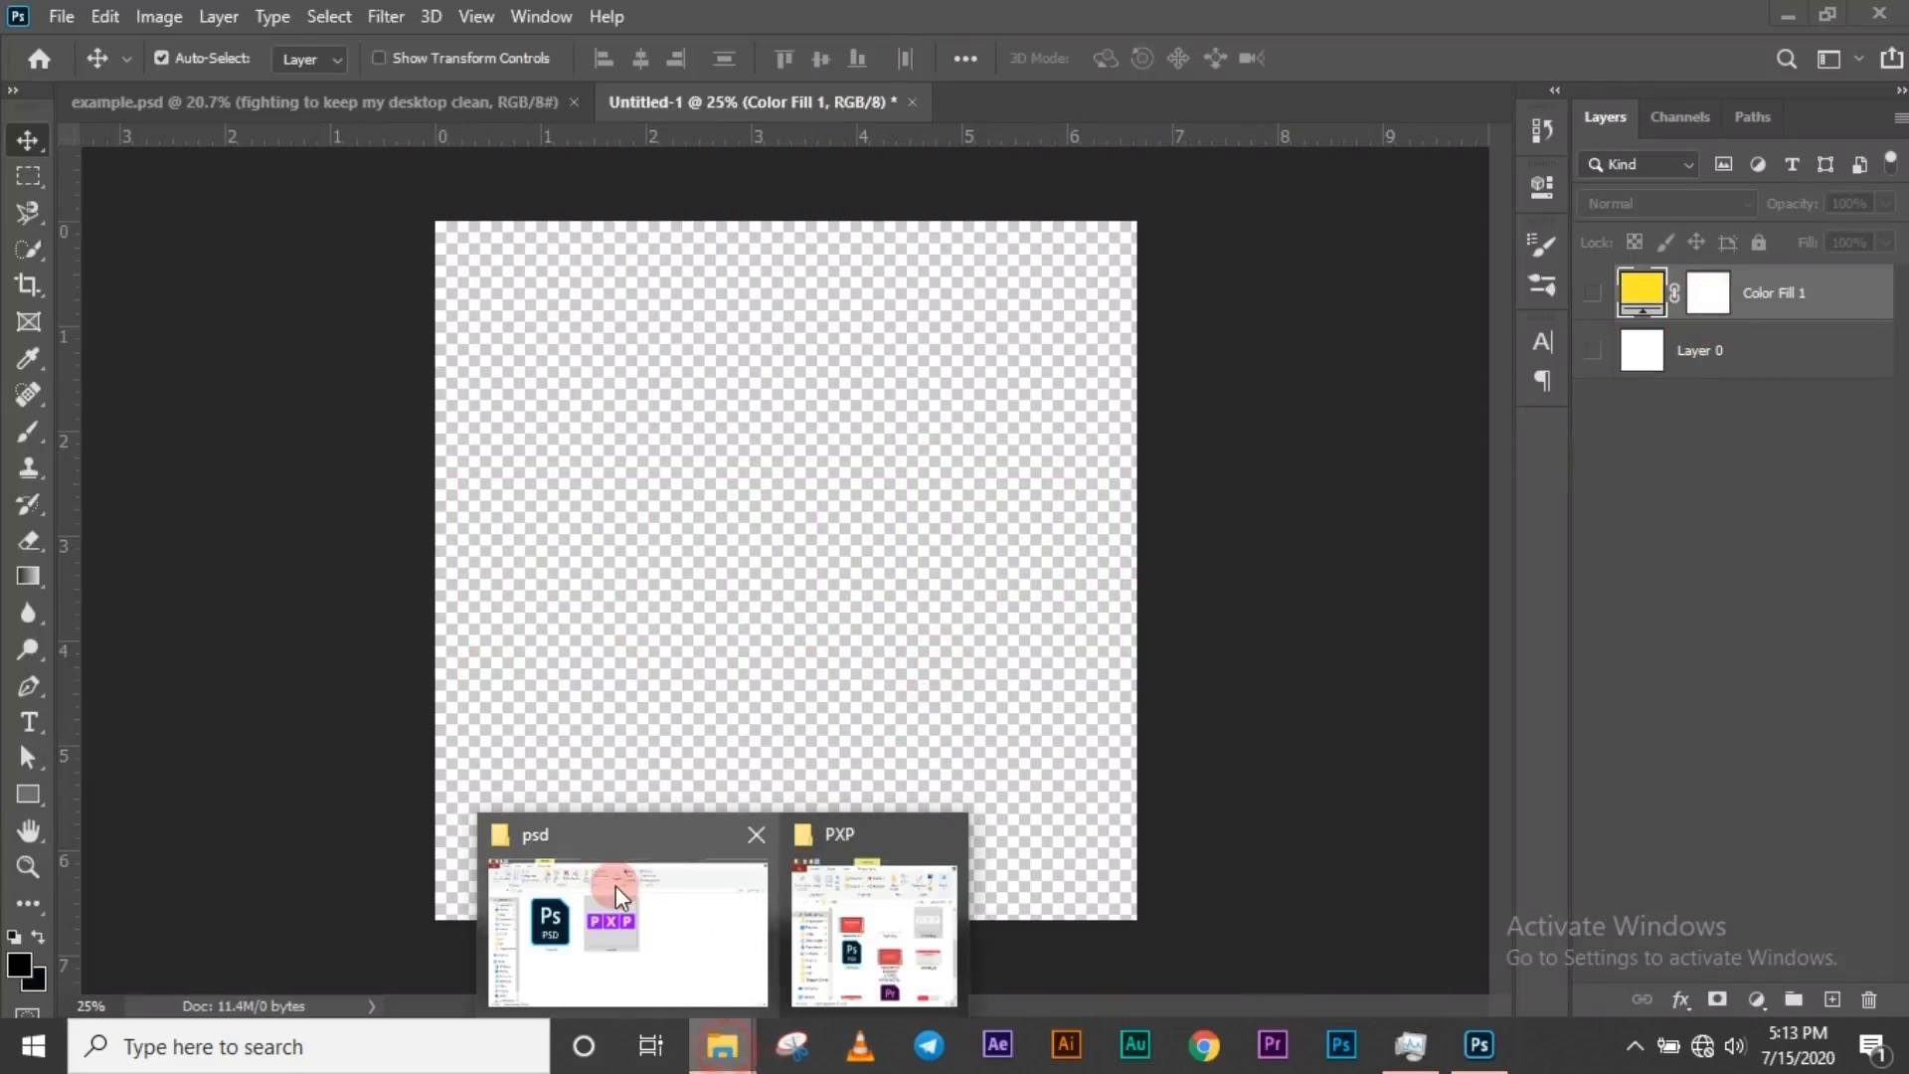
{"action": "left_click", "coordinate": [627, 895]}
{"action": "left_click_drag", "start_coordinate": [889, 438], "coordinate": [802, 551]}
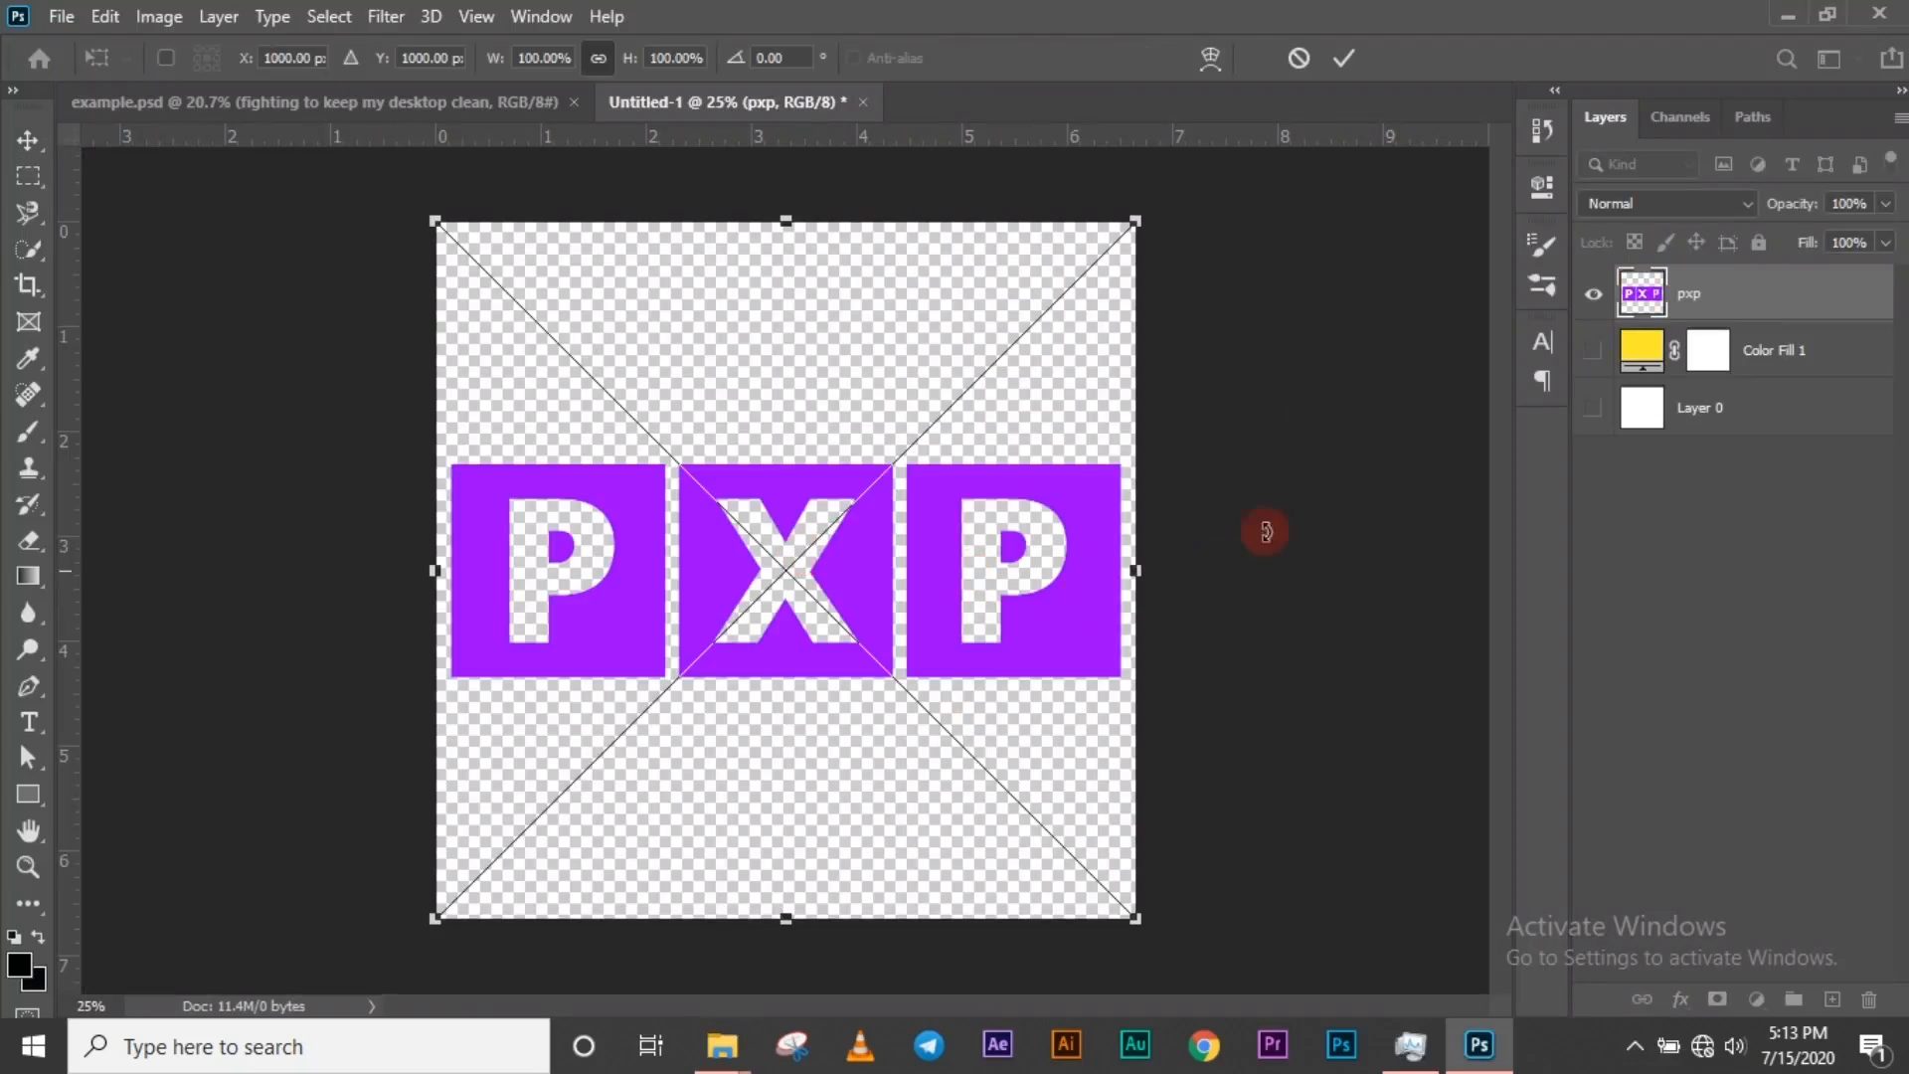
{"action": "left_click", "coordinate": [1345, 58]}
{"action": "left_click_drag", "start_coordinate": [886, 486], "coordinate": [875, 537]}
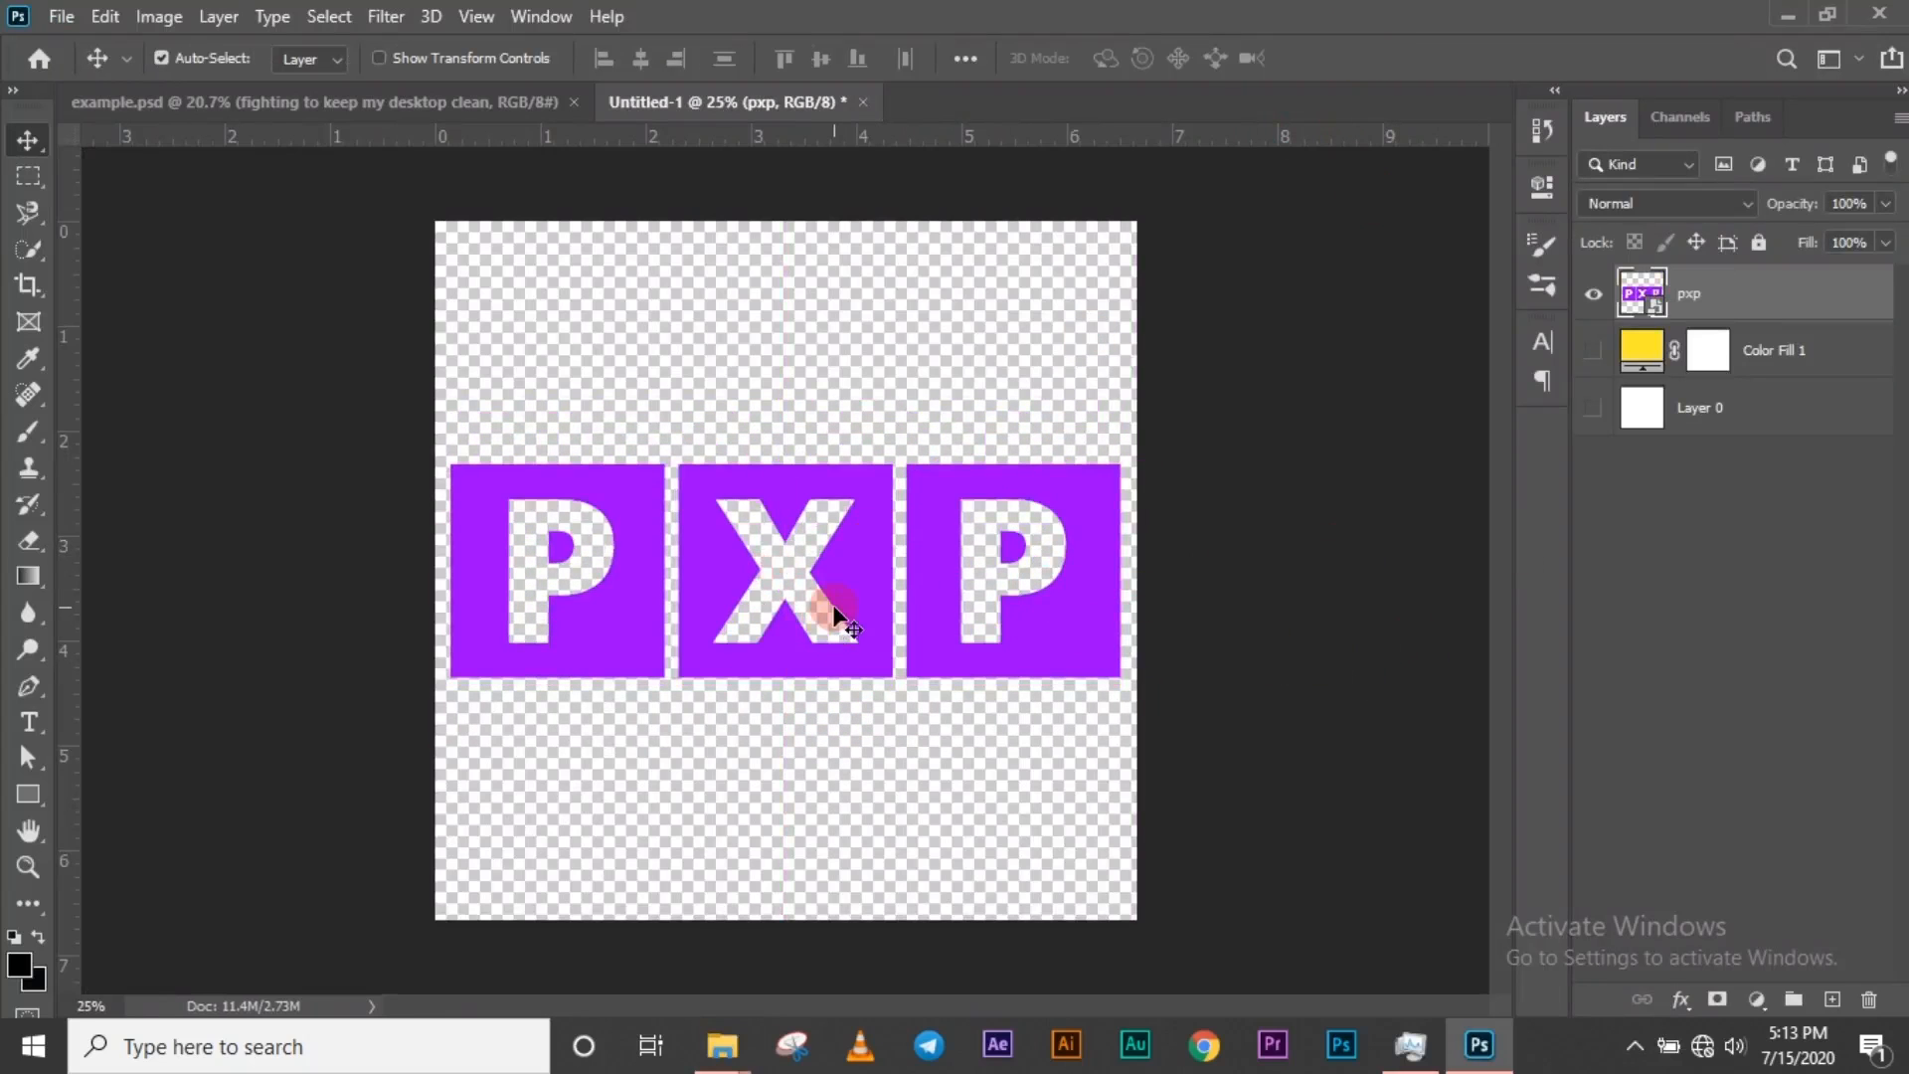
{"action": "left_click", "coordinate": [1664, 309]}
{"action": "double_click", "coordinate": [1662, 302]}
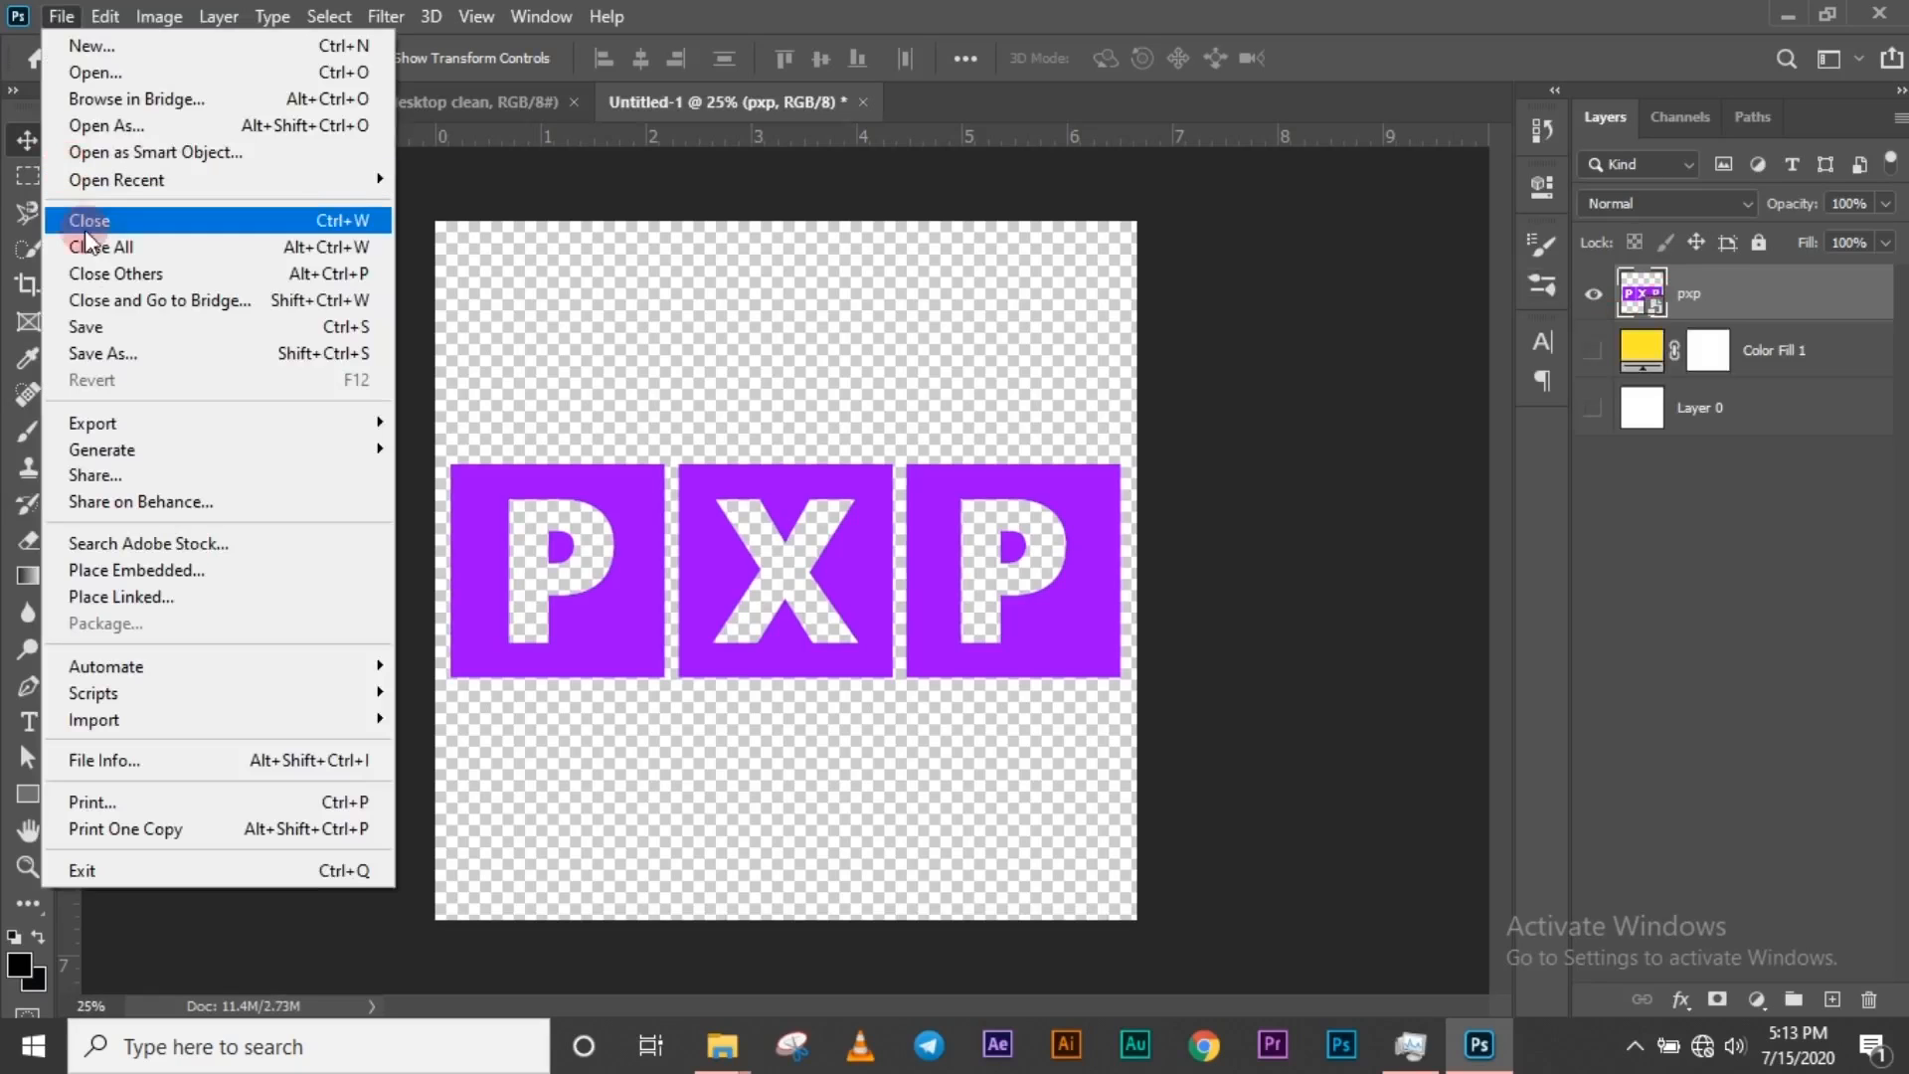
- Set up a Save As copy of the document in the psd folder in JPEG format, named psss
{"action": "left_click", "coordinate": [120, 355]}
{"action": "left_click", "coordinate": [1067, 766]}
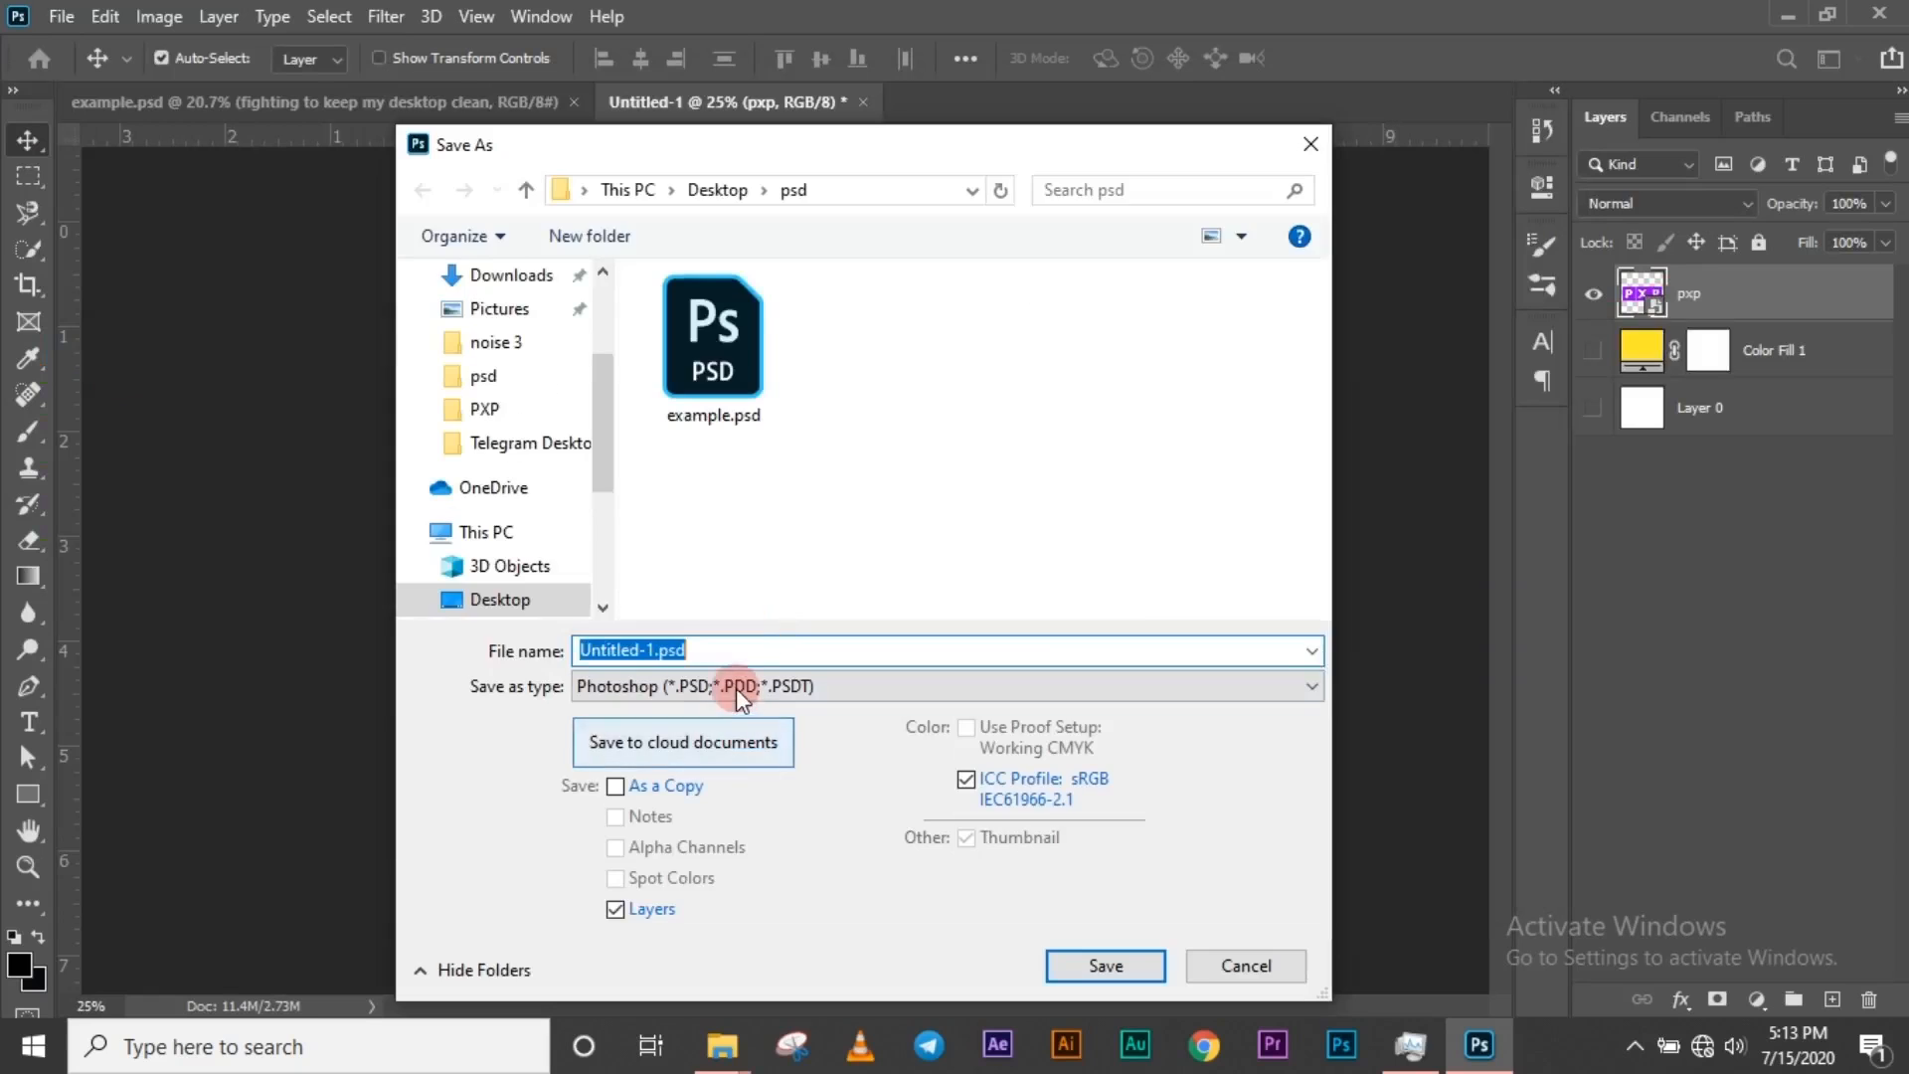
{"action": "left_click", "coordinate": [733, 685]}
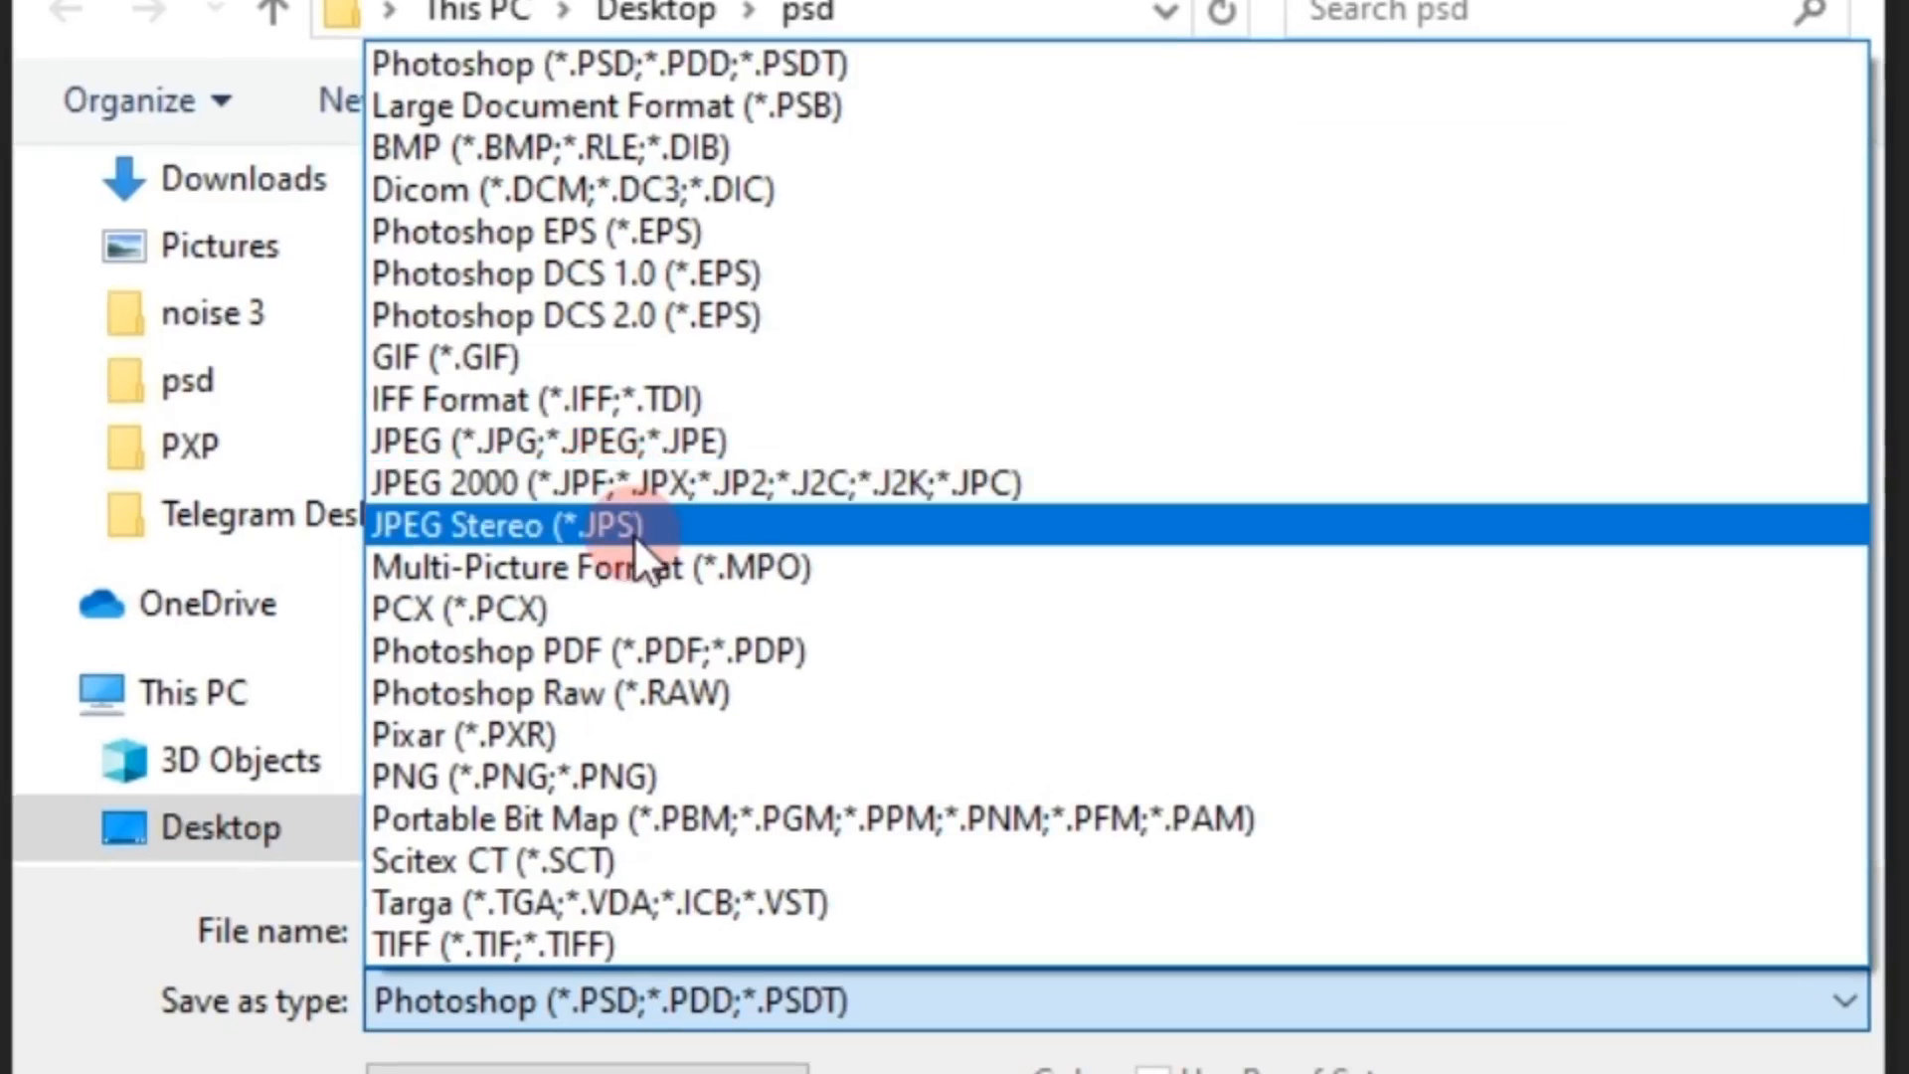
{"action": "left_click", "coordinate": [640, 430]}
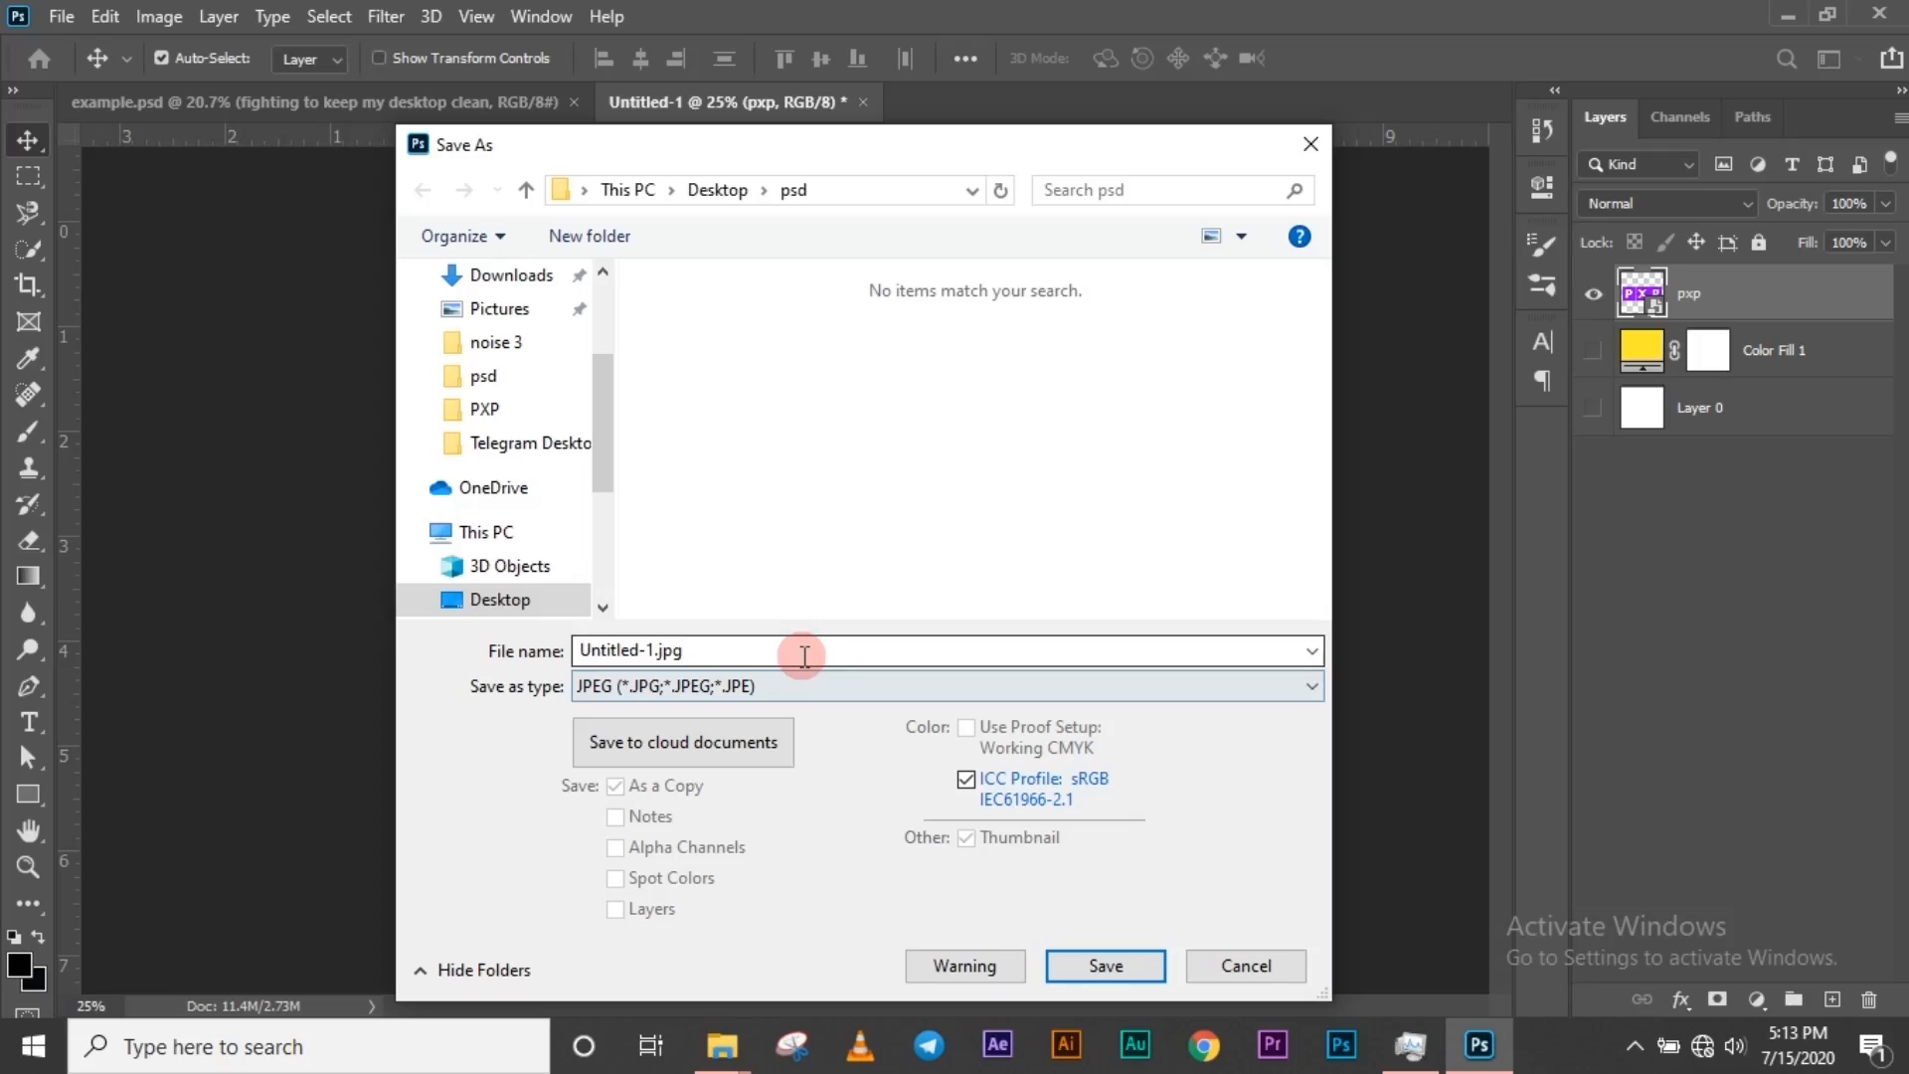
{"action": "left_click", "coordinate": [804, 655]}
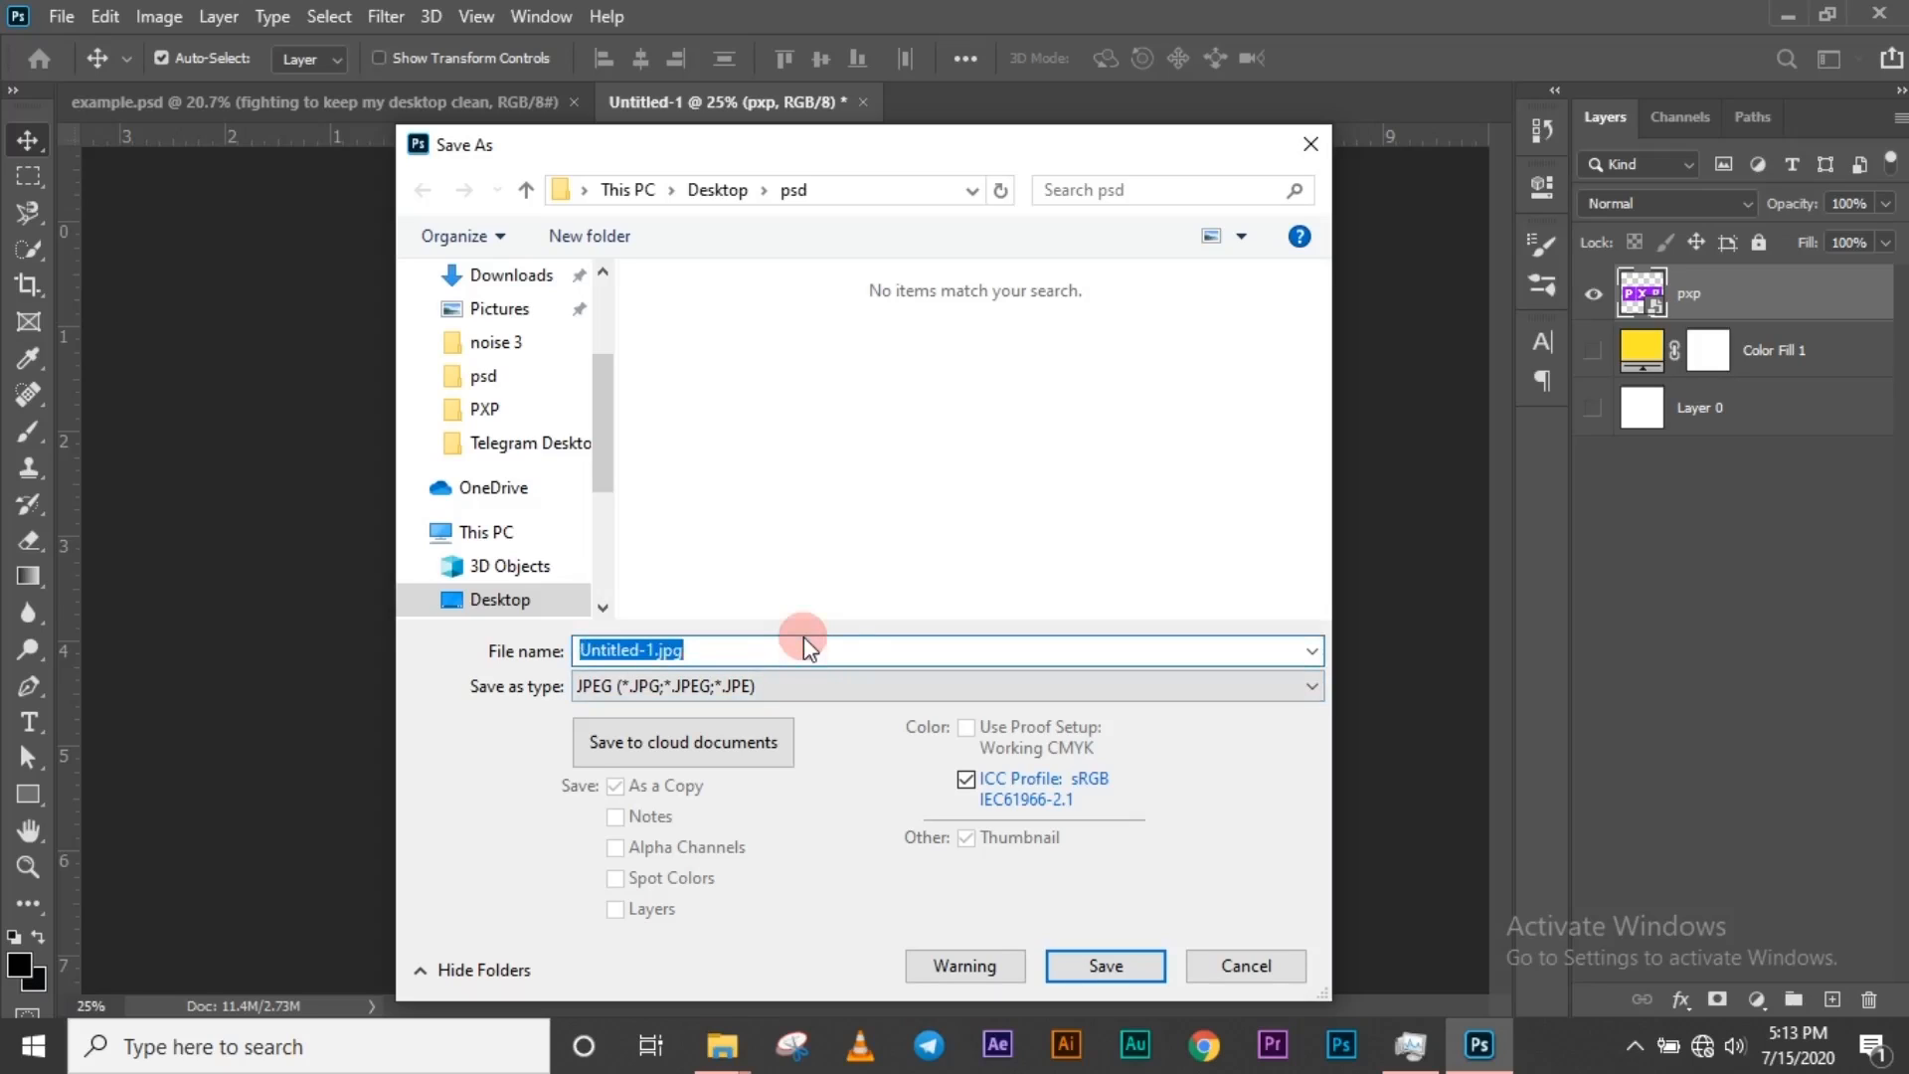
{"action": "type", "text": "psss"}
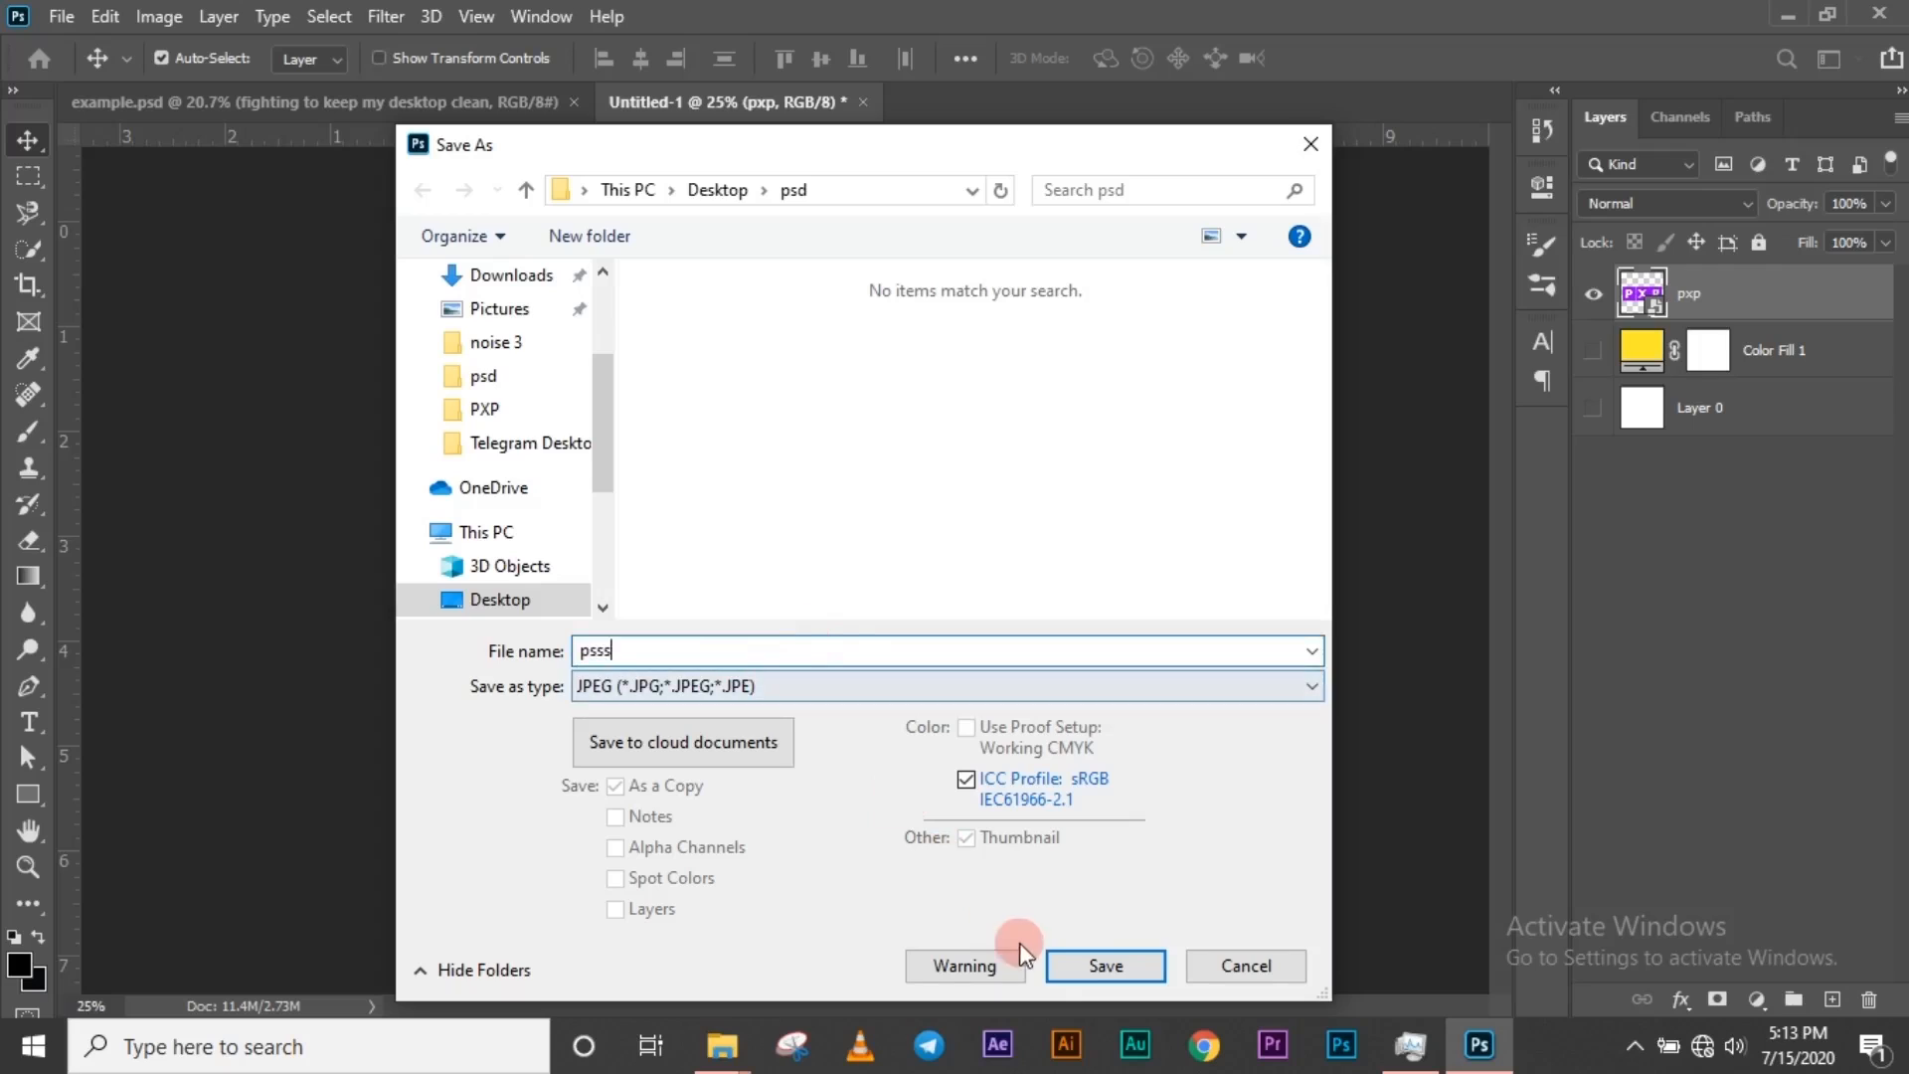
- Save psss with the JPEG quality raised toward large file, no matte and the Baseline ("Standard") format option
{"action": "left_click", "coordinate": [1074, 965]}
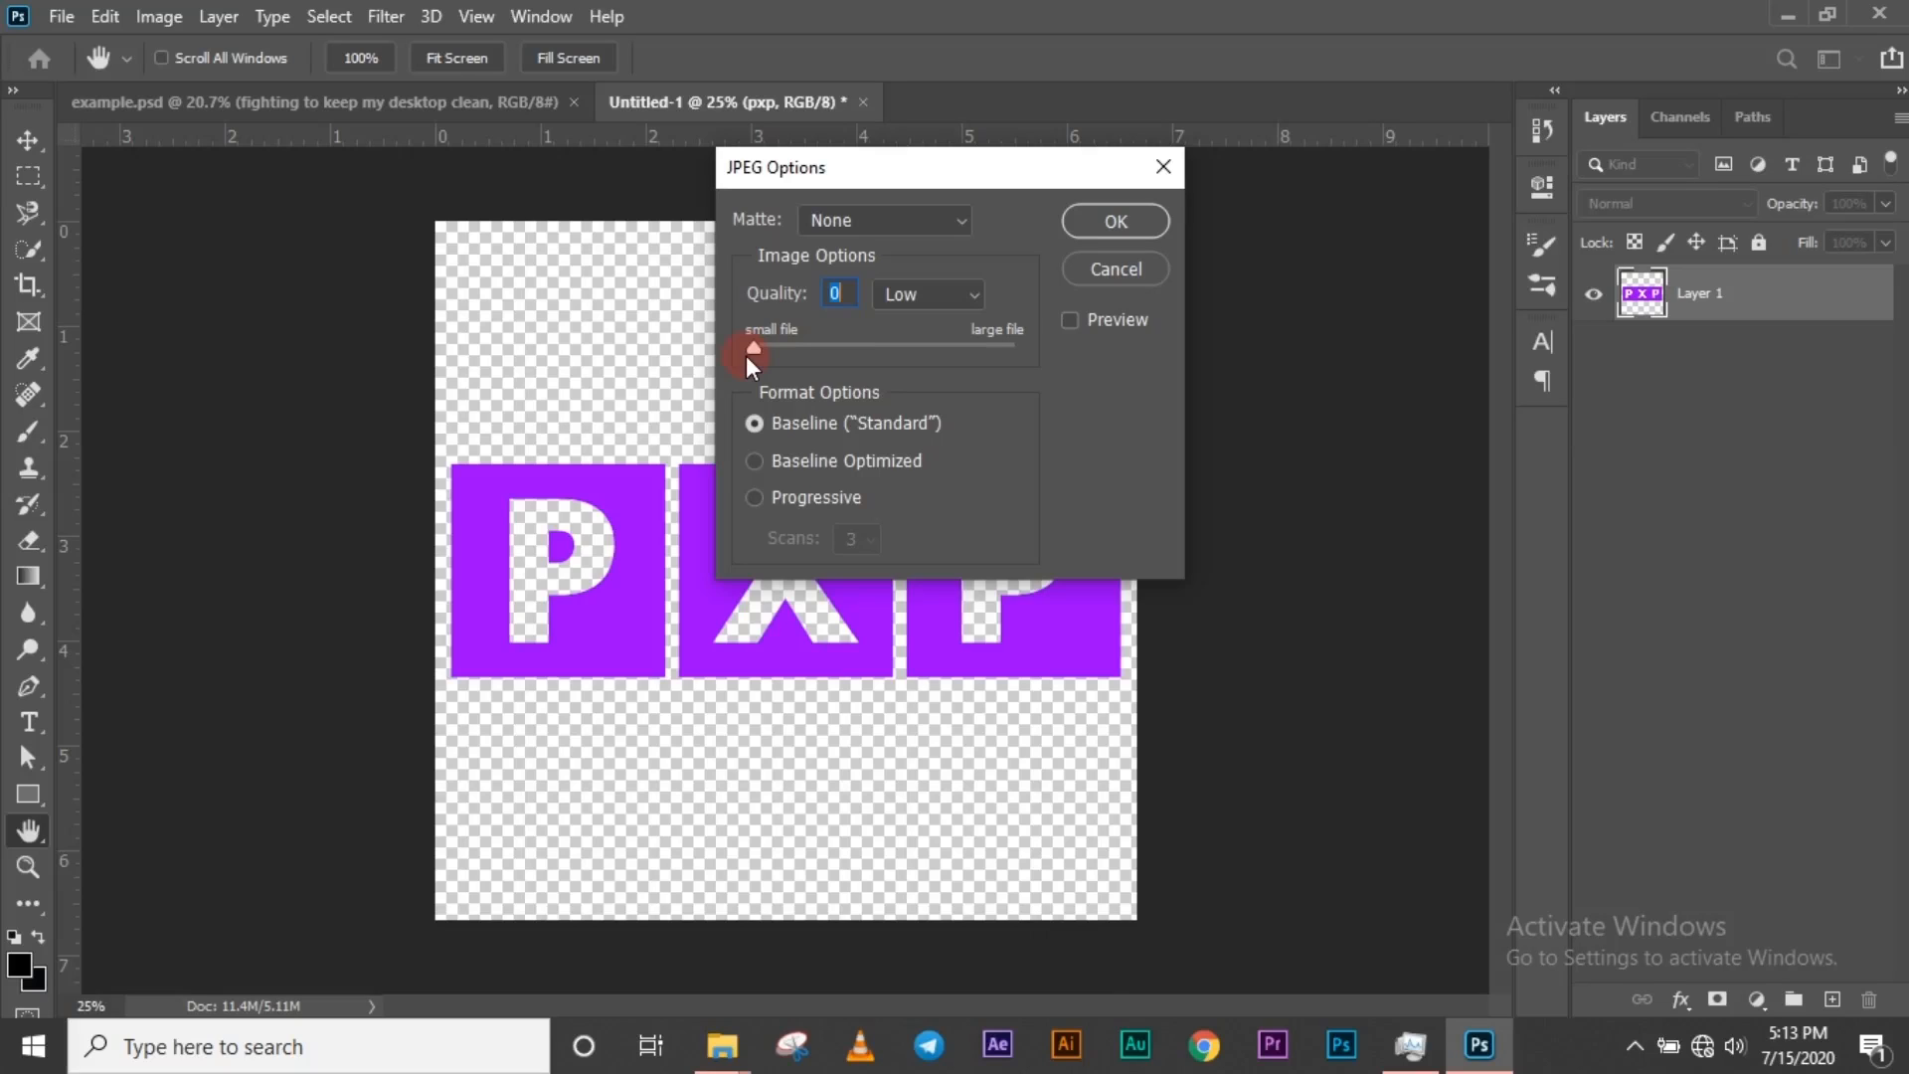
{"action": "left_click_drag", "start_coordinate": [746, 355], "coordinate": [812, 360]}
{"action": "left_click_drag", "start_coordinate": [891, 307], "coordinate": [1007, 313]}
{"action": "left_click", "coordinate": [1116, 221]}
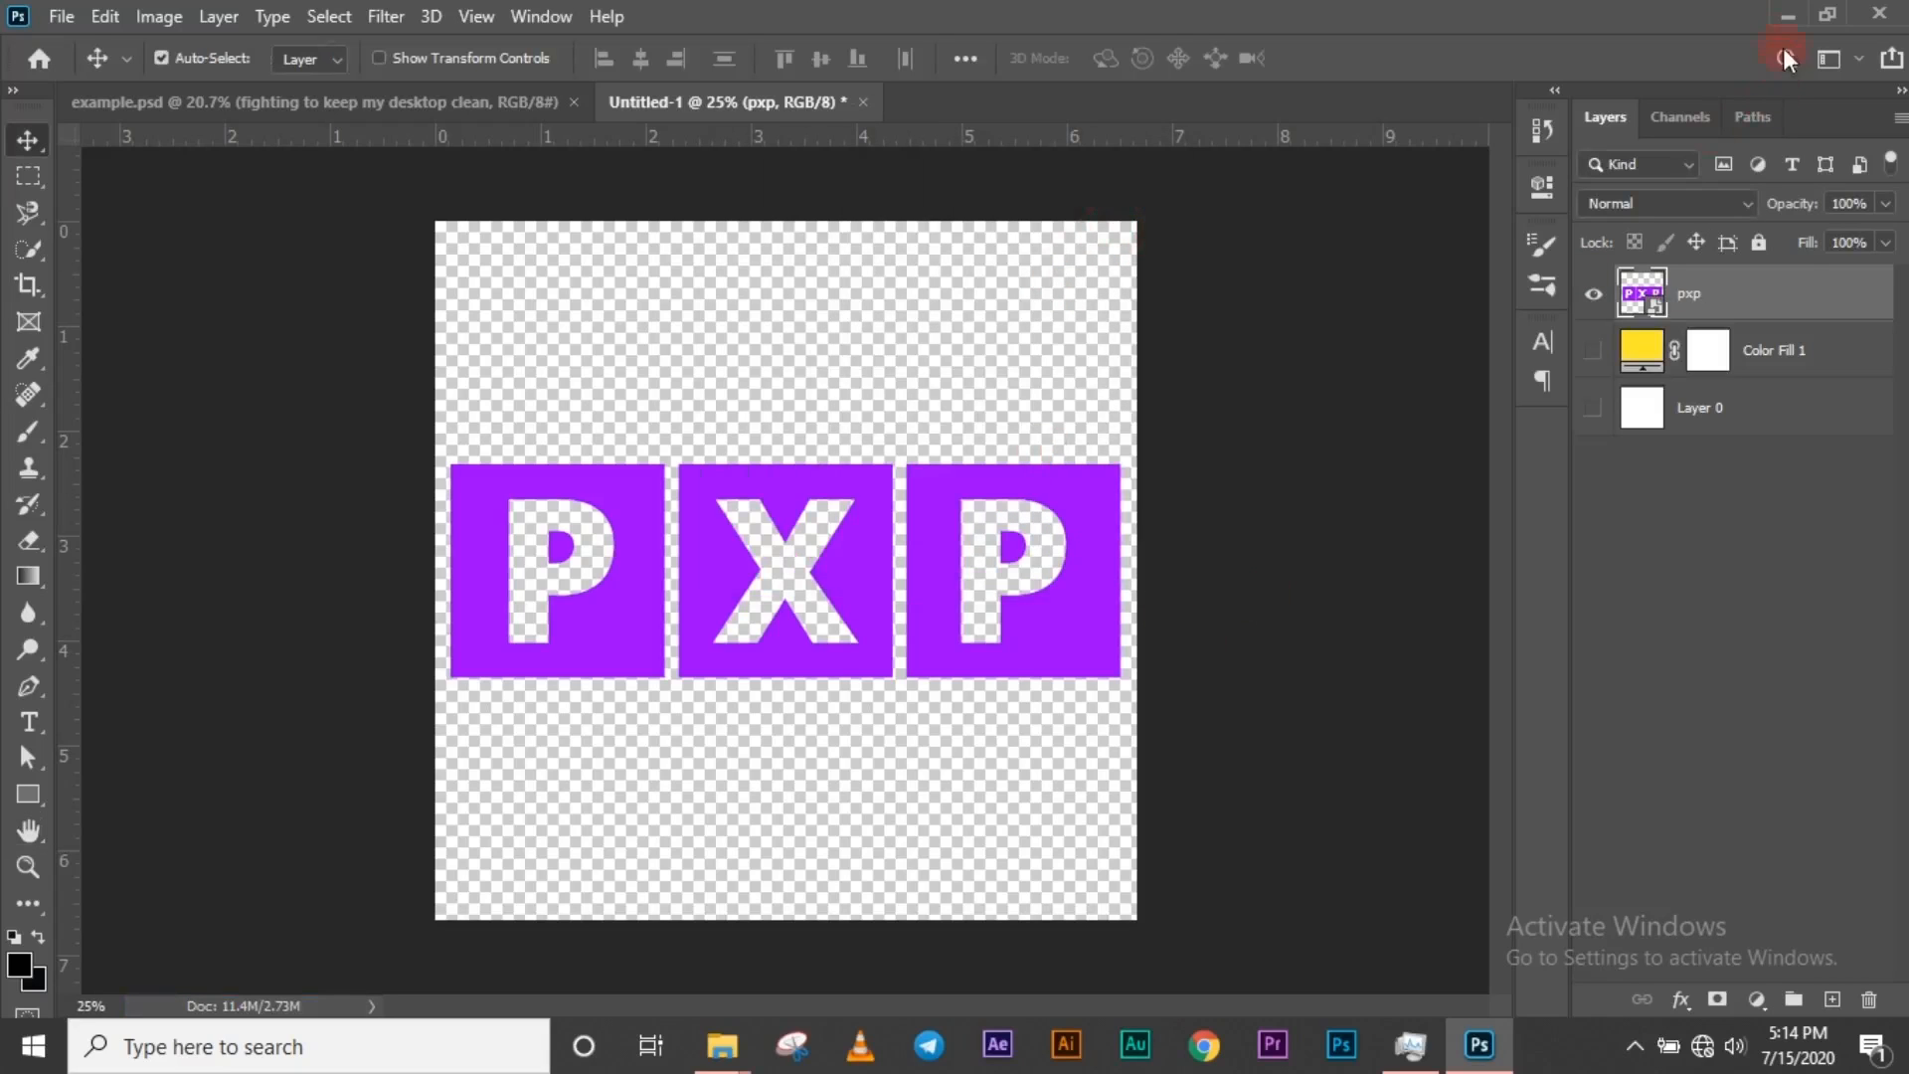
- Switch to File Explorer and compare psss.jpg with pxp.png in the psd folder
{"action": "left_click", "coordinate": [1785, 14]}
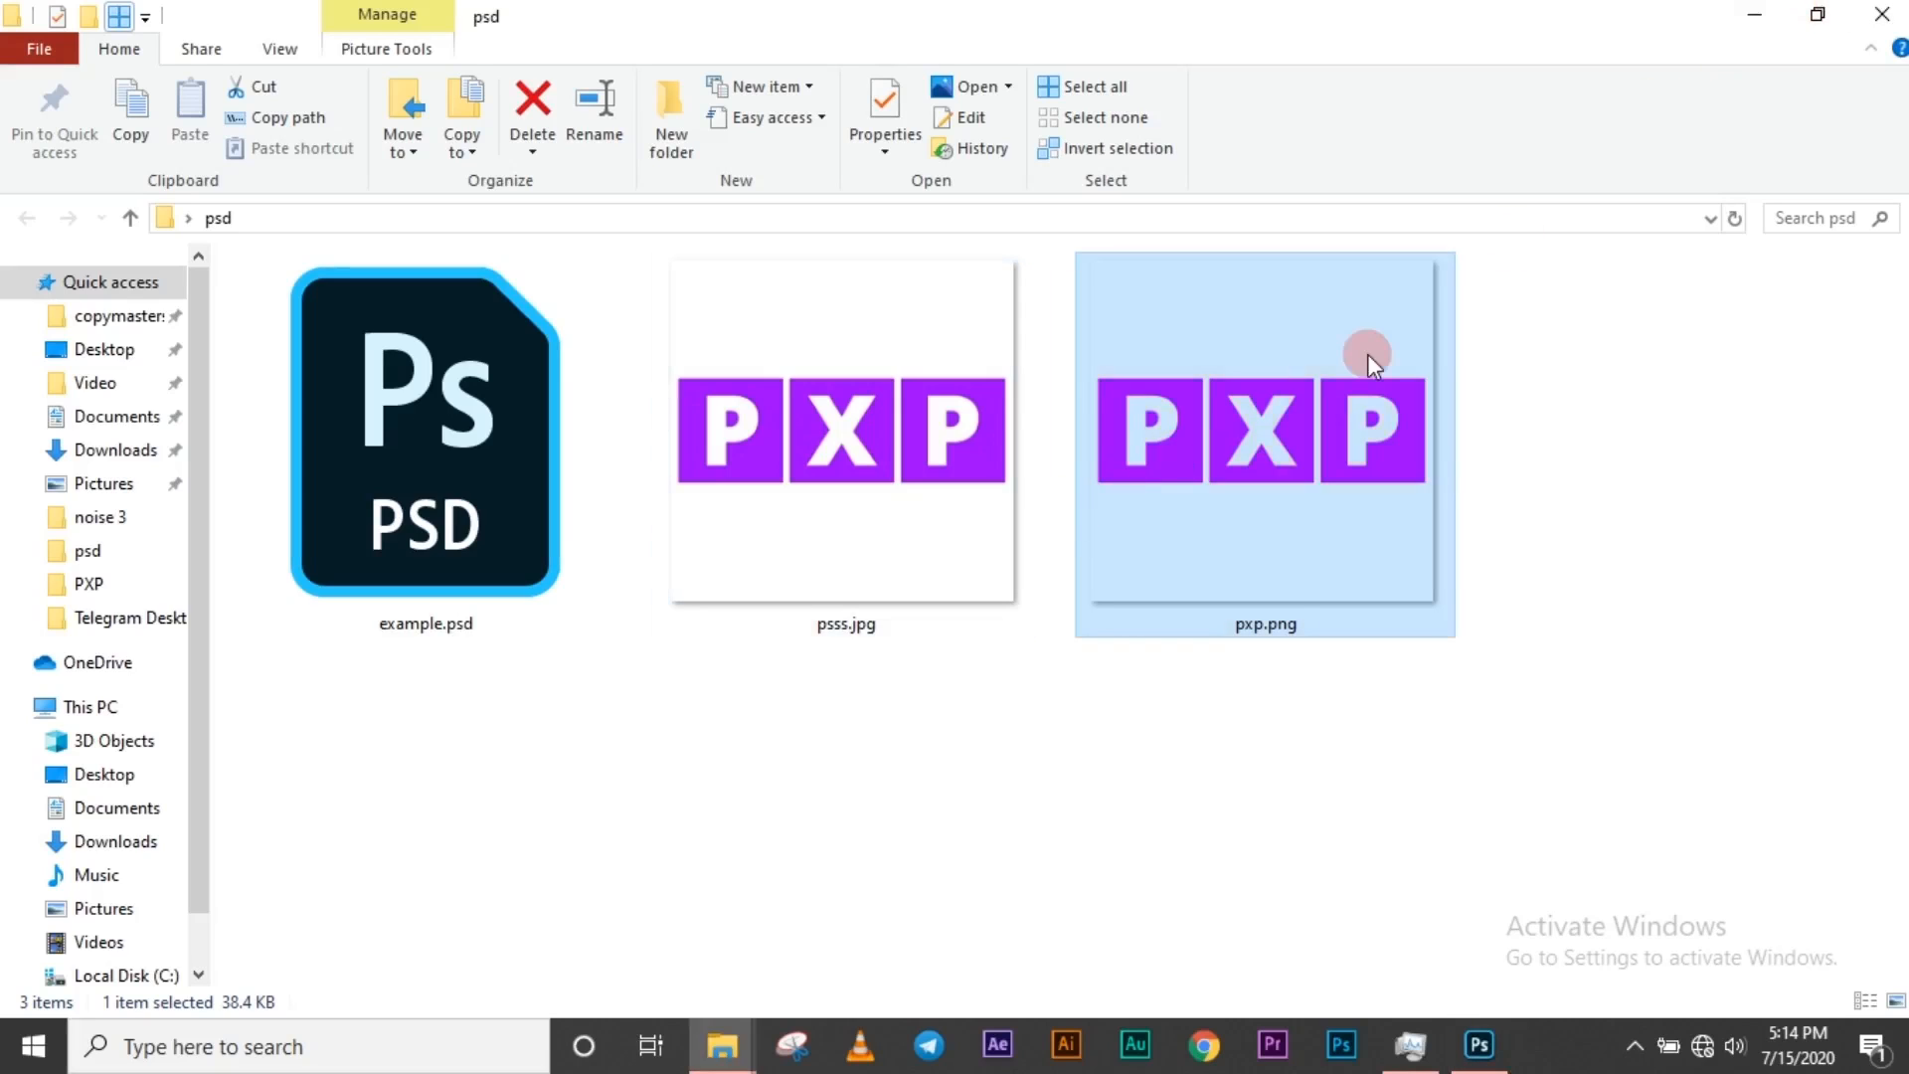
{"action": "mouse_move", "coordinate": [1369, 354]}
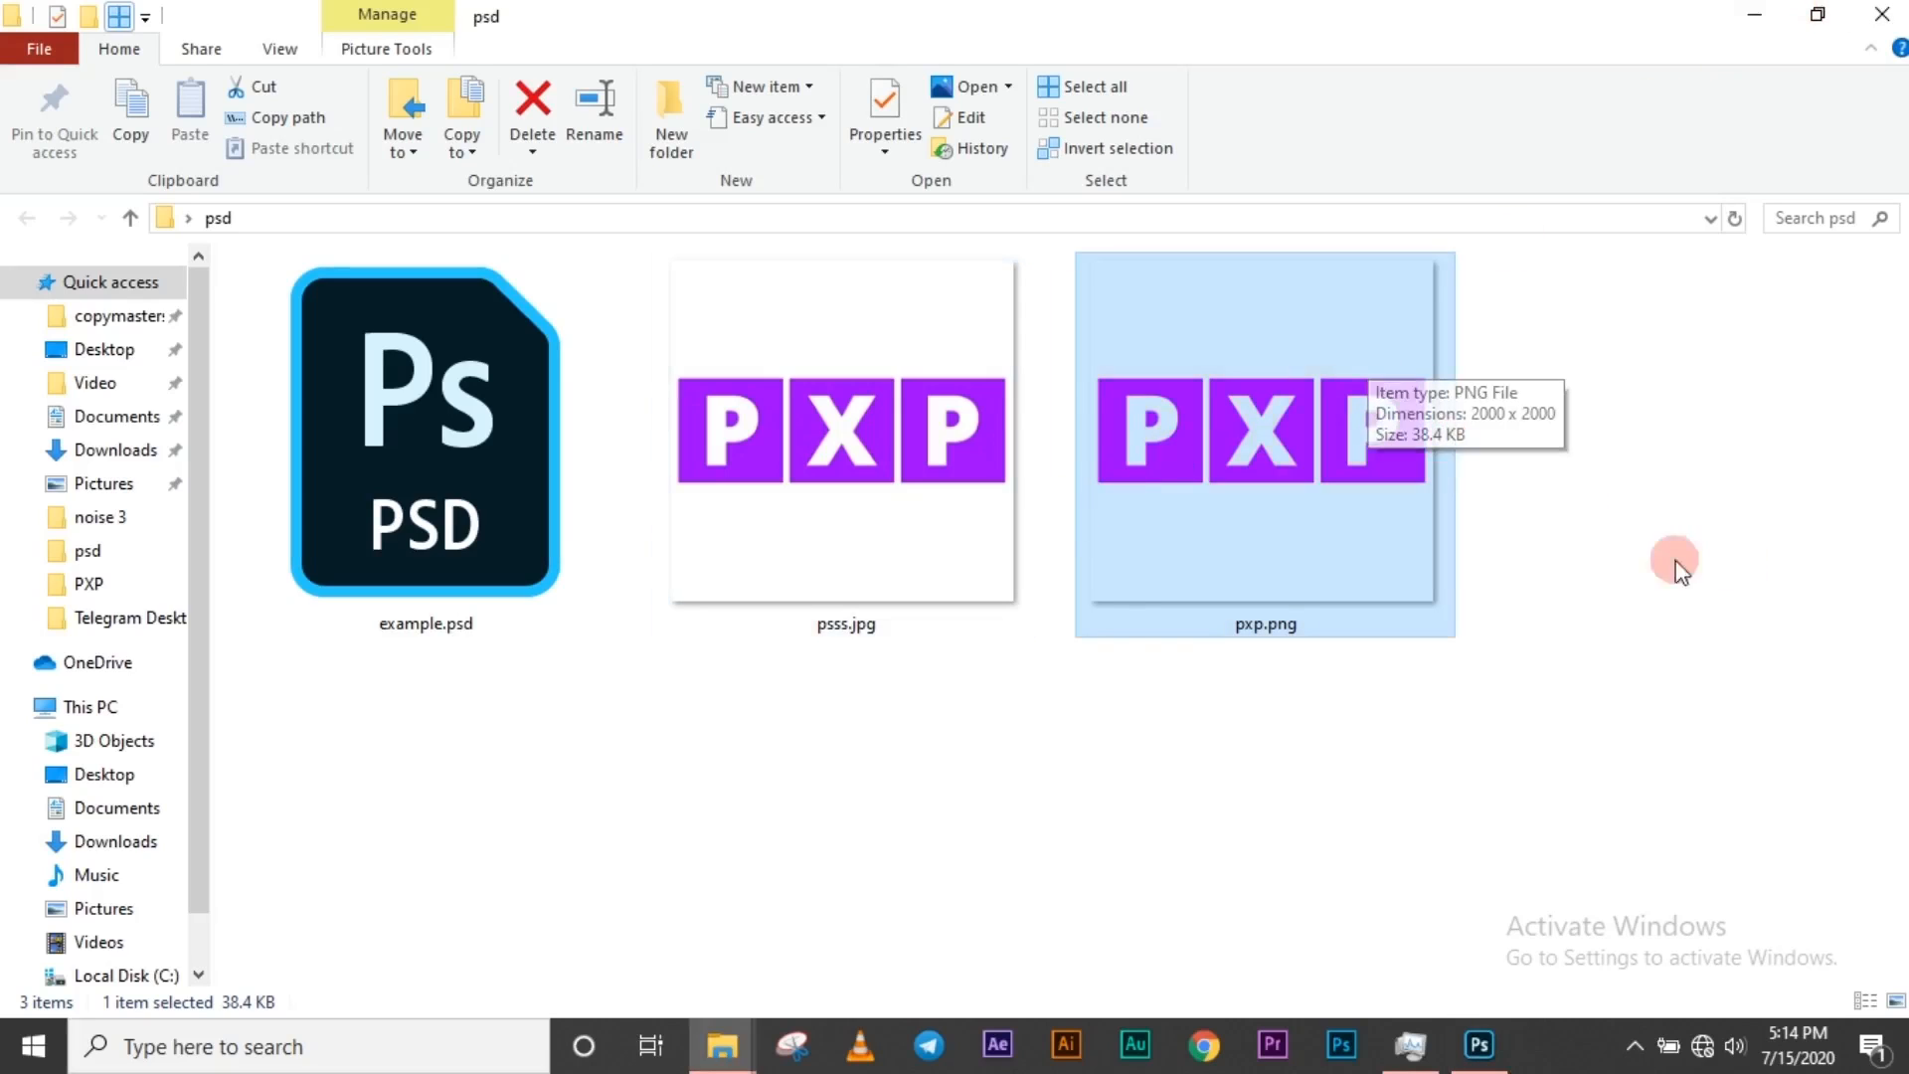
{"action": "left_click", "coordinate": [886, 522]}
{"action": "mouse_move", "coordinate": [834, 542]}
- Place psss.jpg from the psd folder into Untitled-1 in Photoshop at 100% size
{"action": "left_click_drag", "start_coordinate": [823, 434], "coordinate": [1123, 724]}
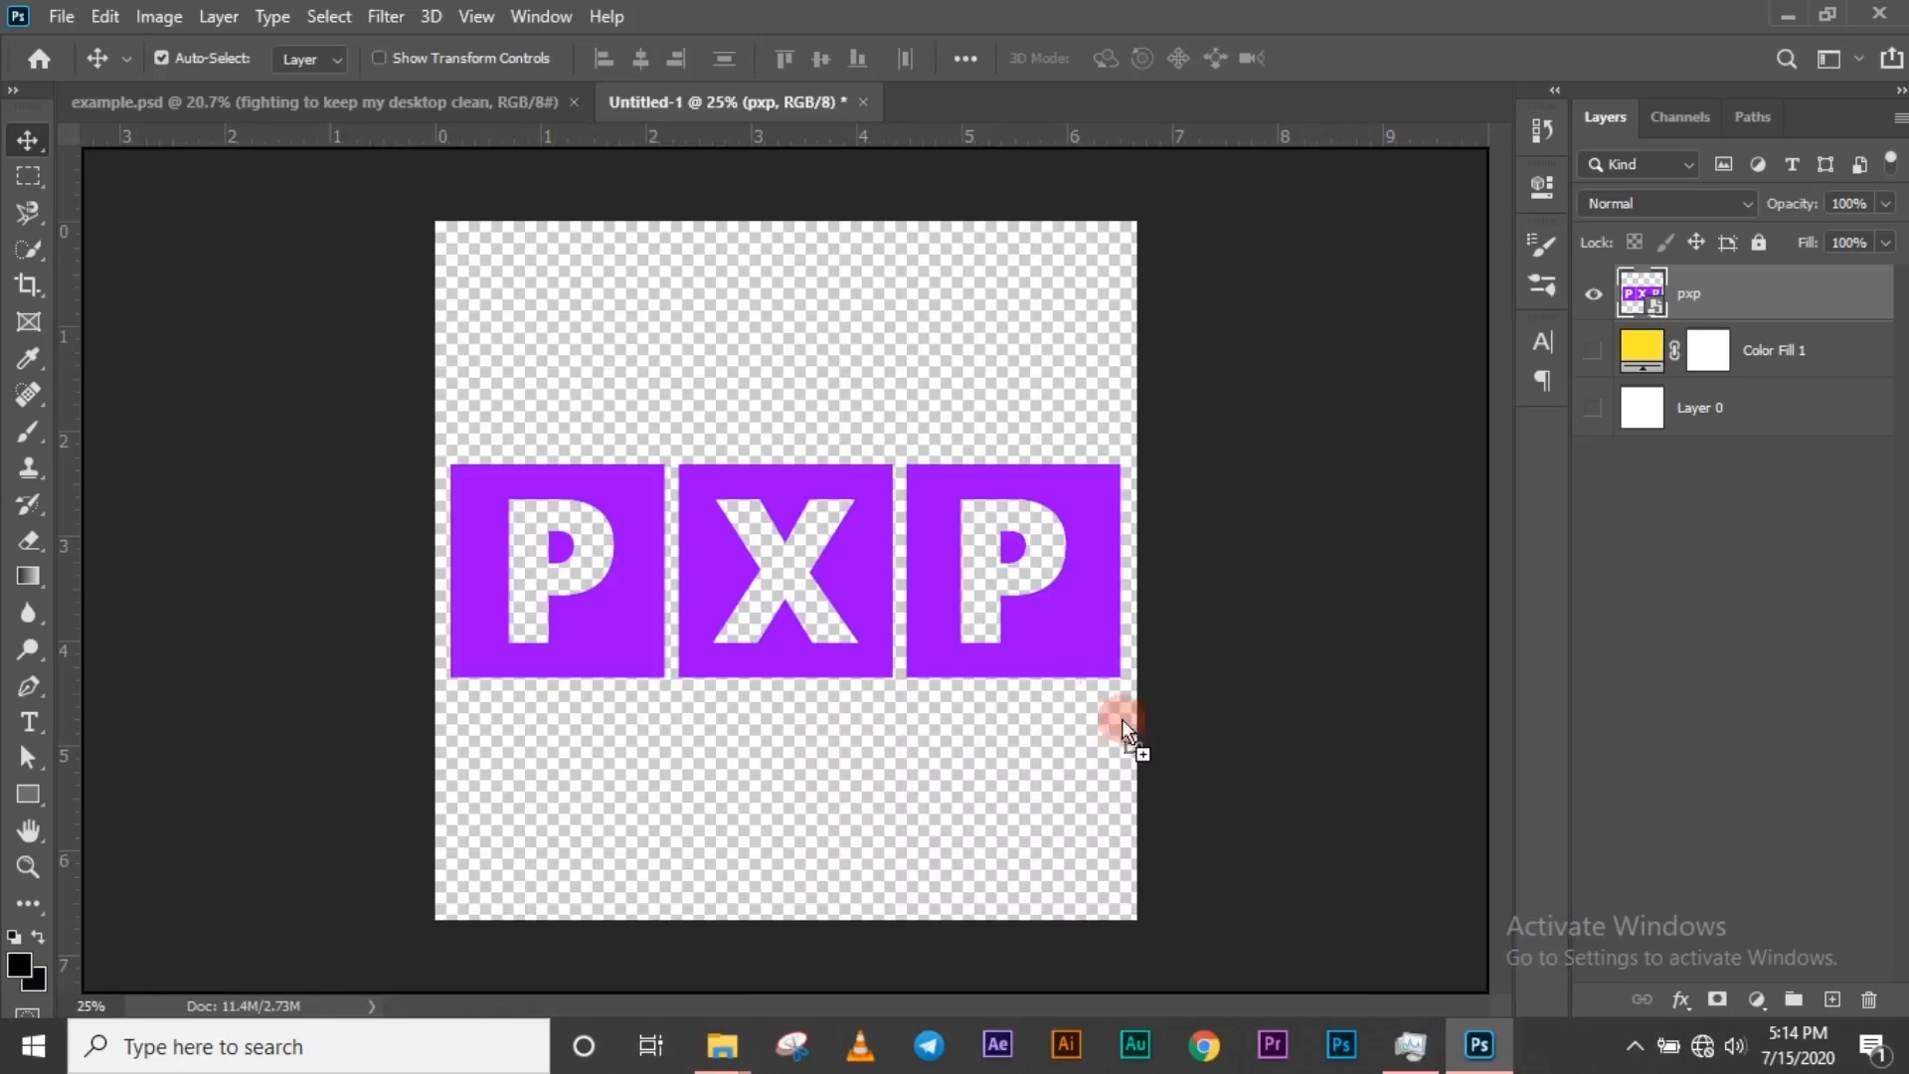
{"action": "left_click_drag", "start_coordinate": [796, 511], "coordinate": [796, 512]}
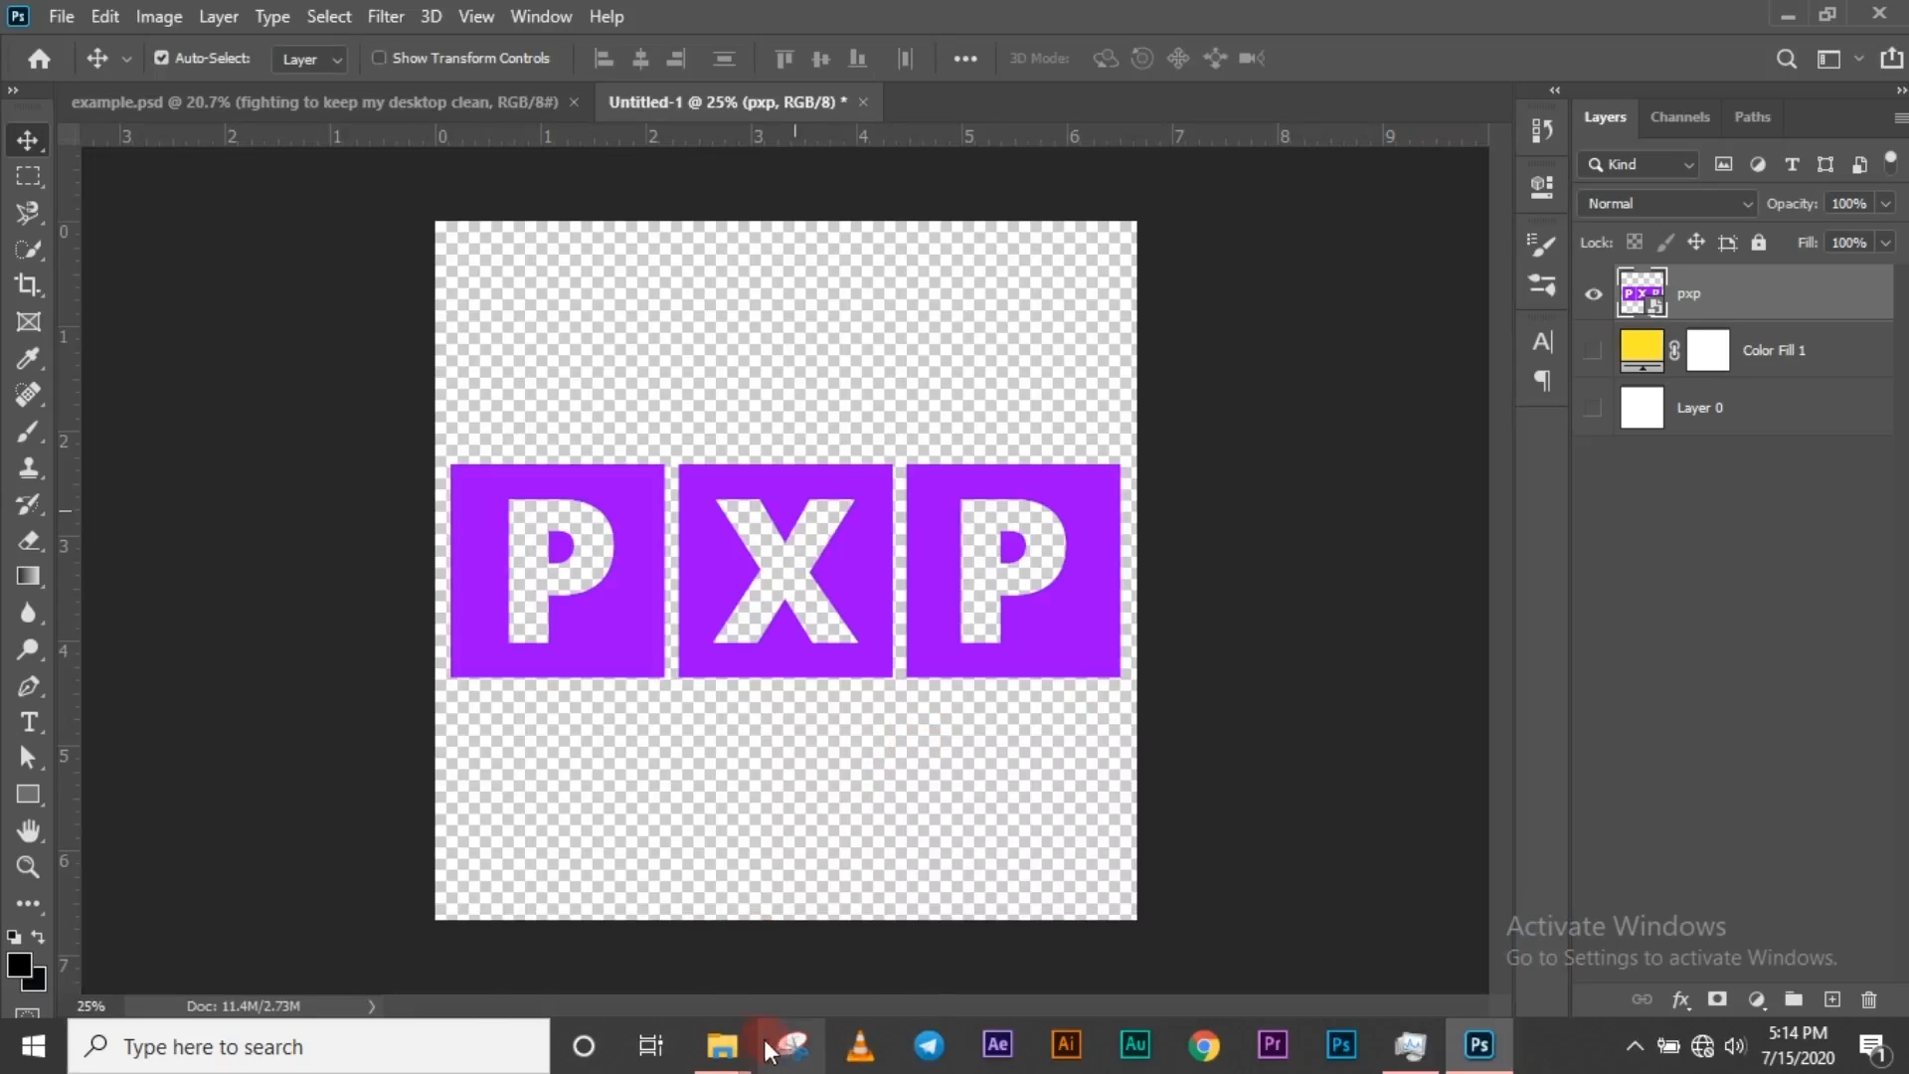
{"action": "left_click", "coordinate": [723, 1044]}
{"action": "left_click", "coordinate": [734, 935]}
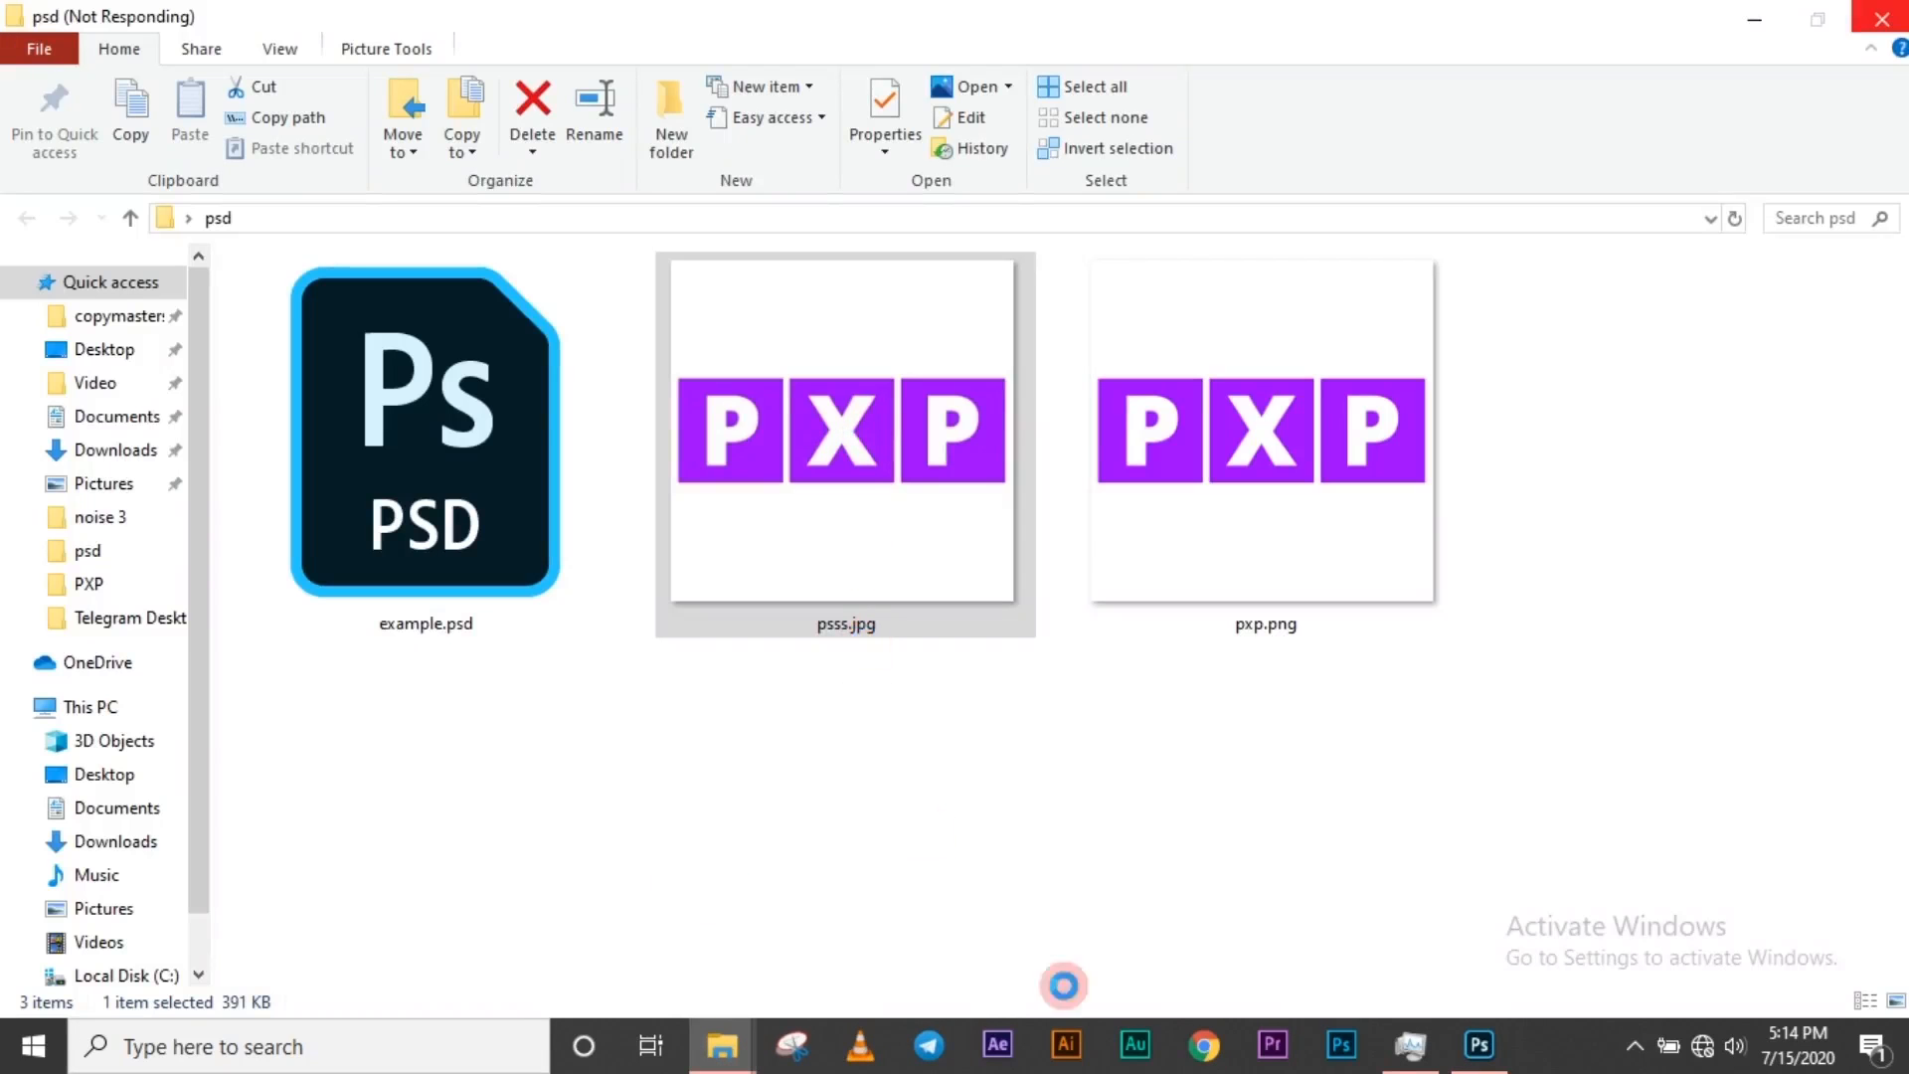
{"action": "left_click", "coordinate": [1482, 1047]}
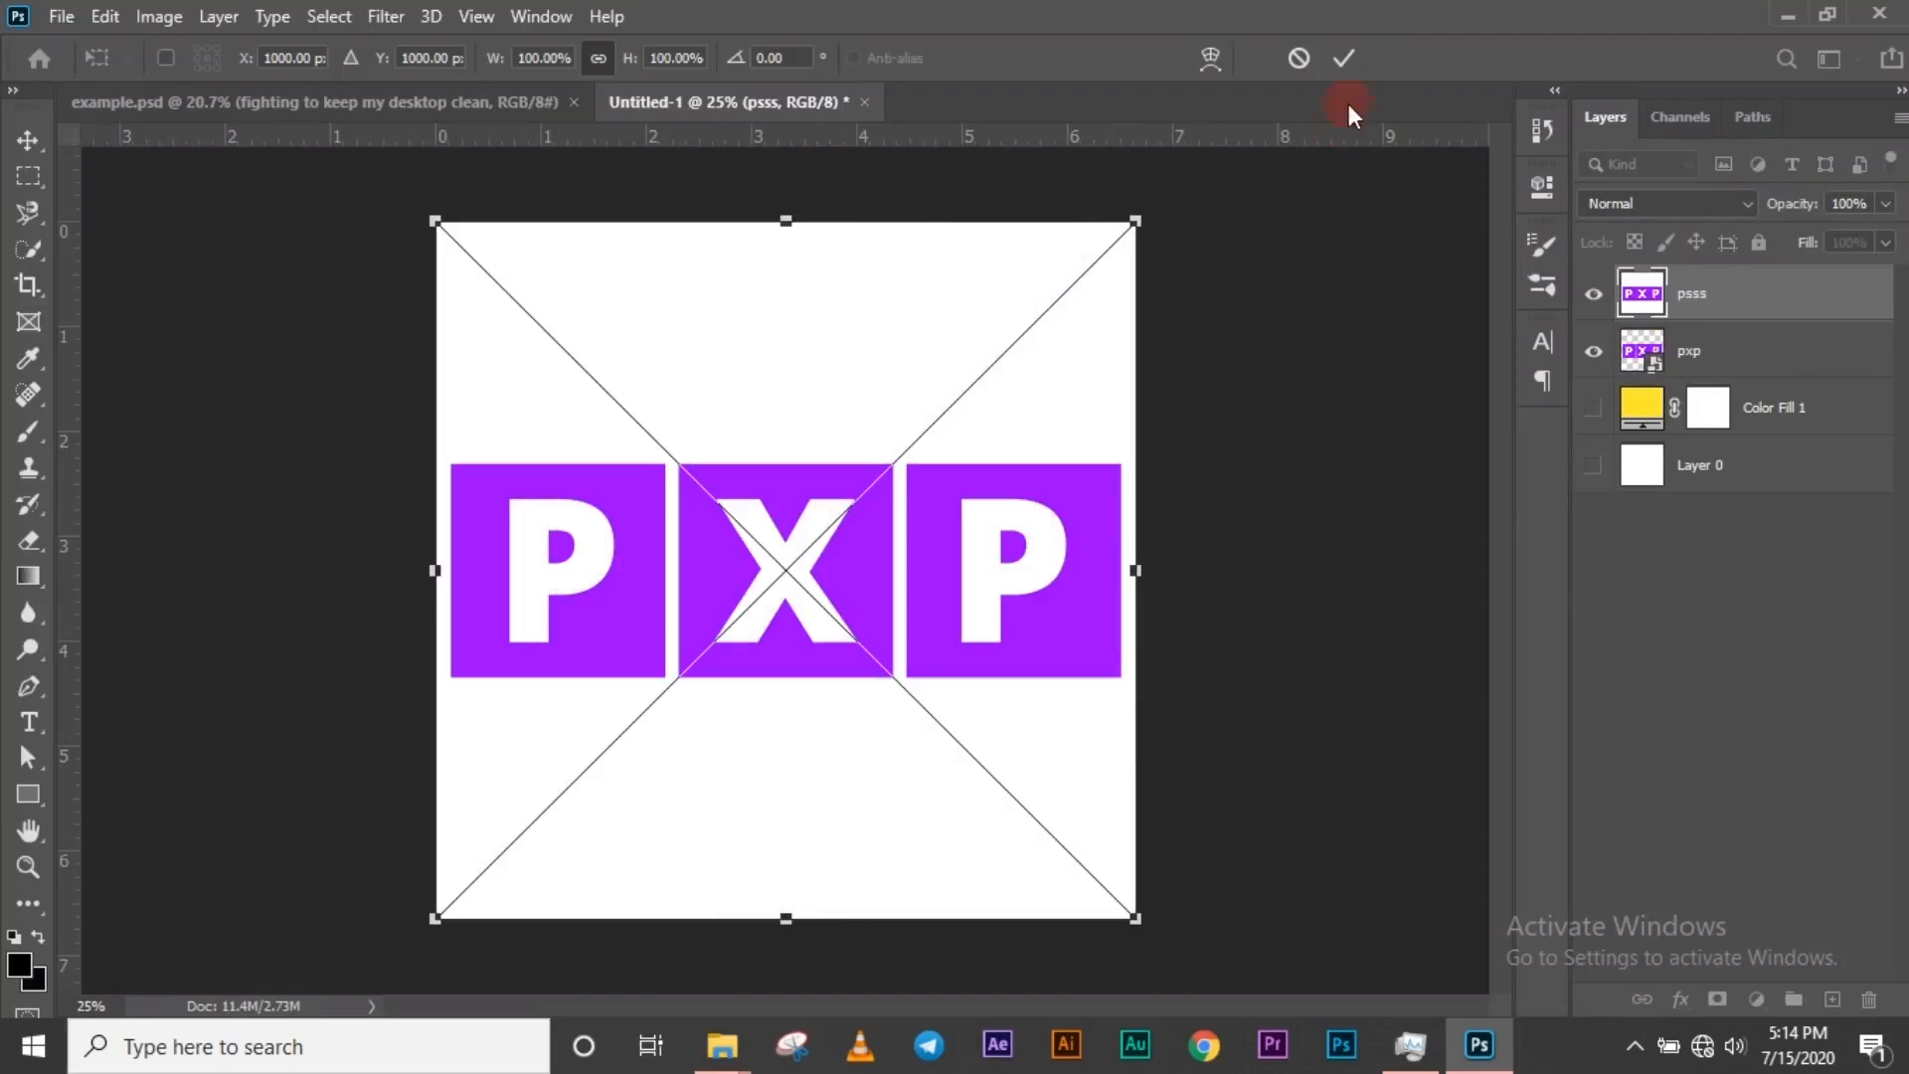
{"action": "left_click", "coordinate": [1338, 58]}
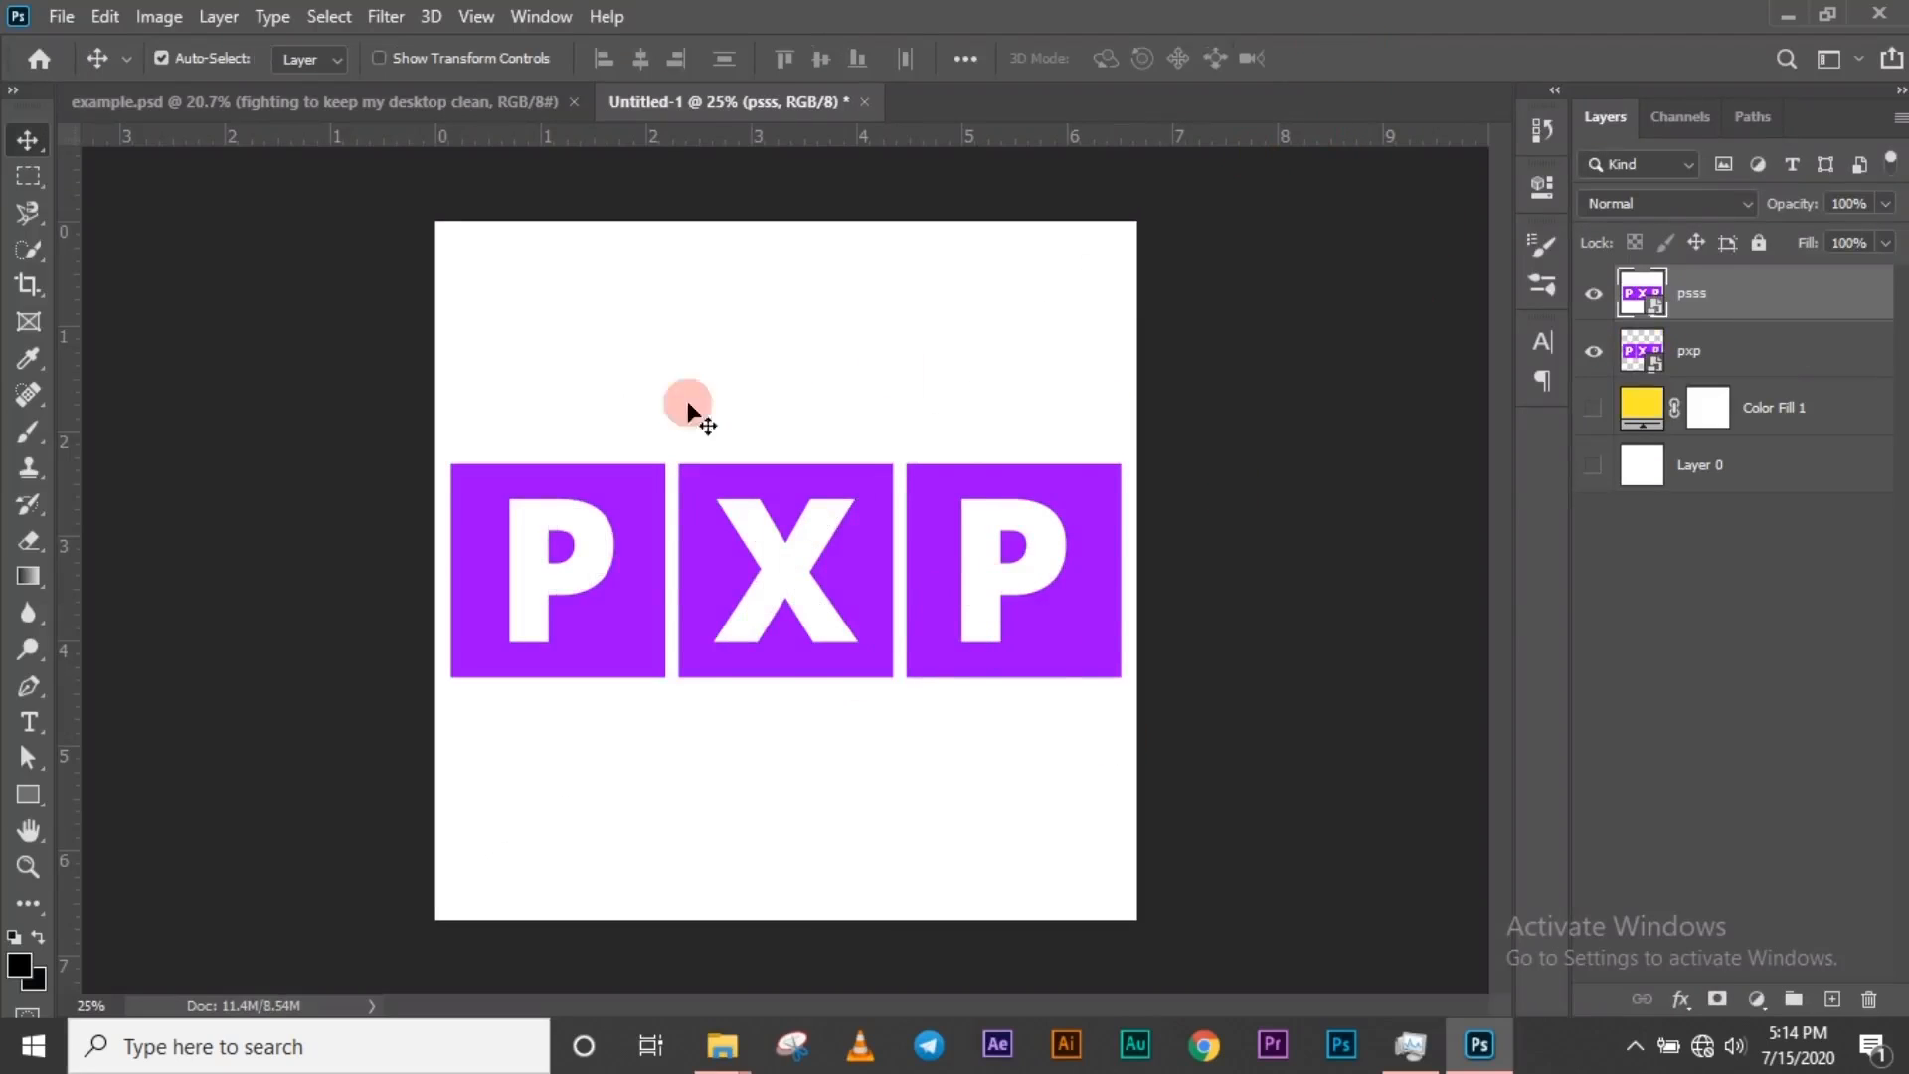
- Hide the pxp layer and toggle the psss layer's visibility to check the JPEG's background, leaving psss shown
{"action": "left_click", "coordinate": [1595, 354]}
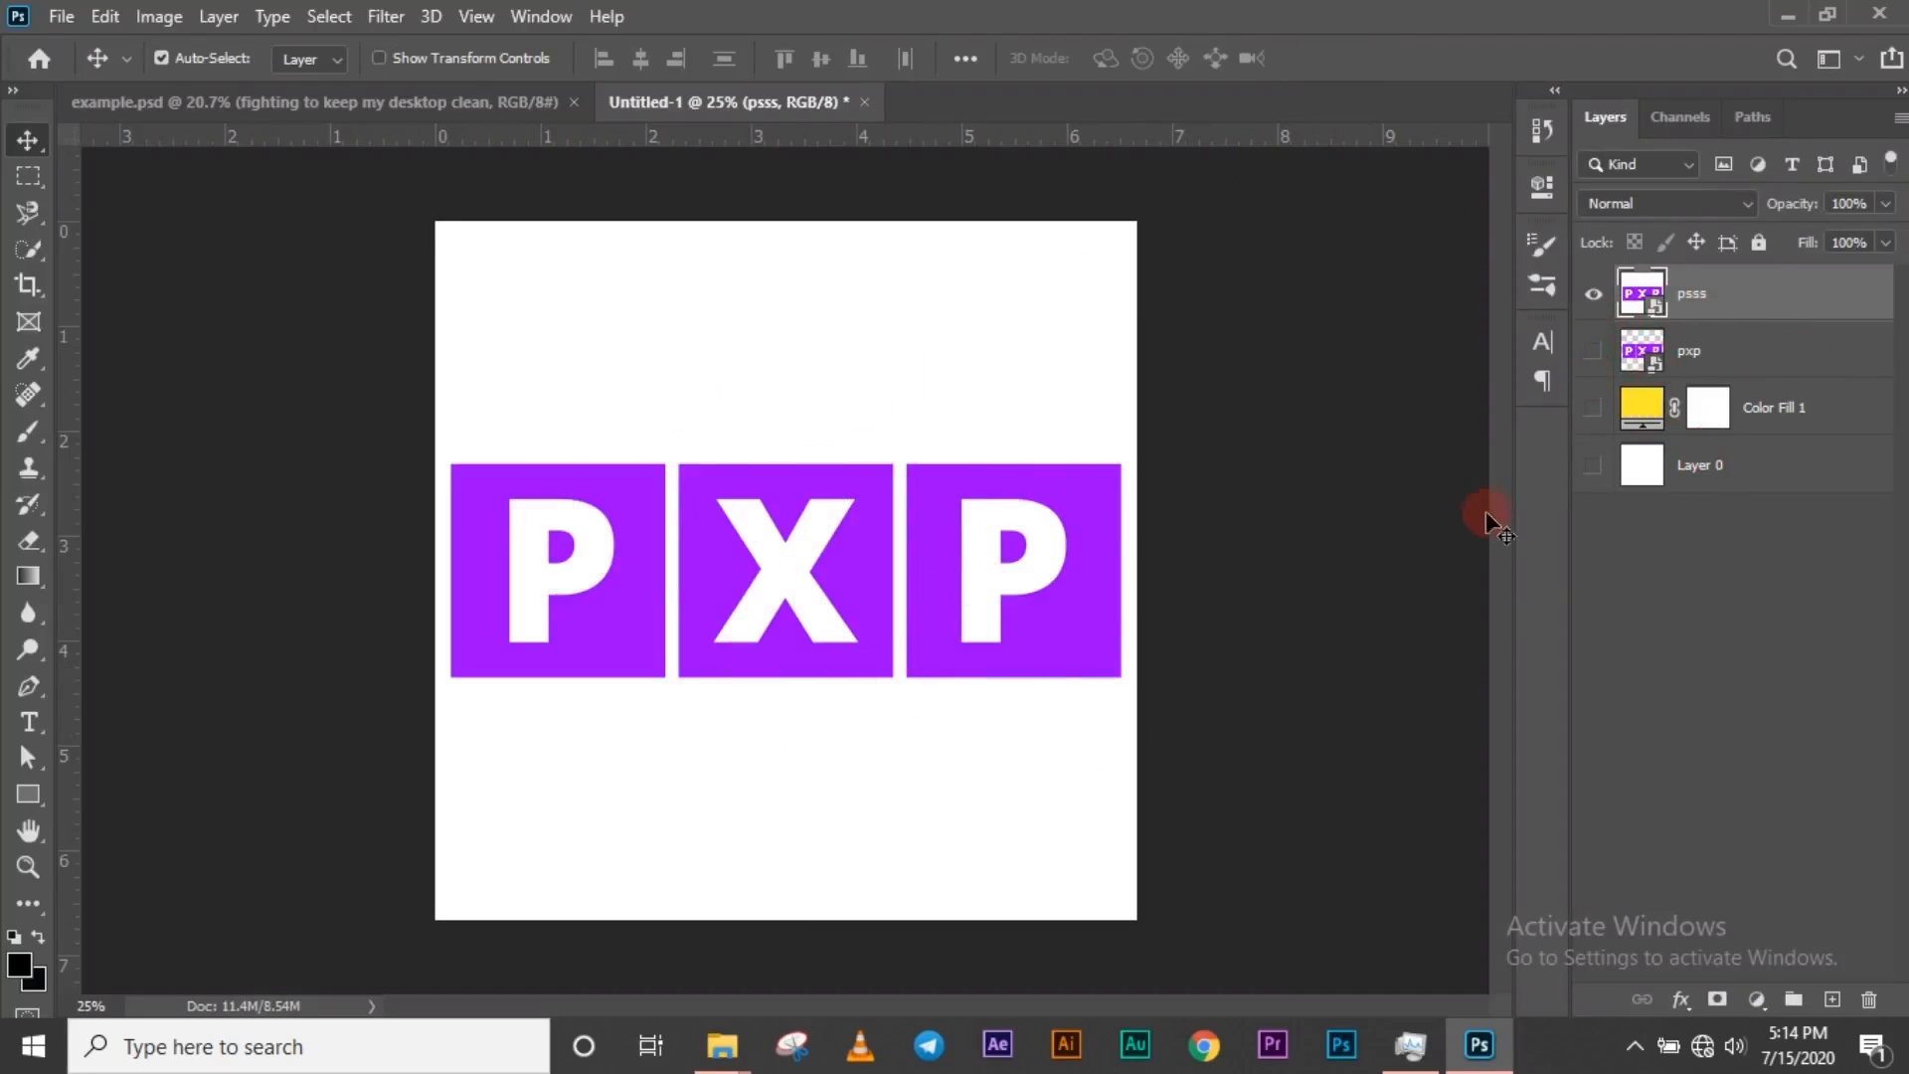
{"action": "left_click", "coordinate": [1595, 295]}
{"action": "left_click", "coordinate": [1596, 295]}
{"action": "left_click", "coordinate": [1595, 296]}
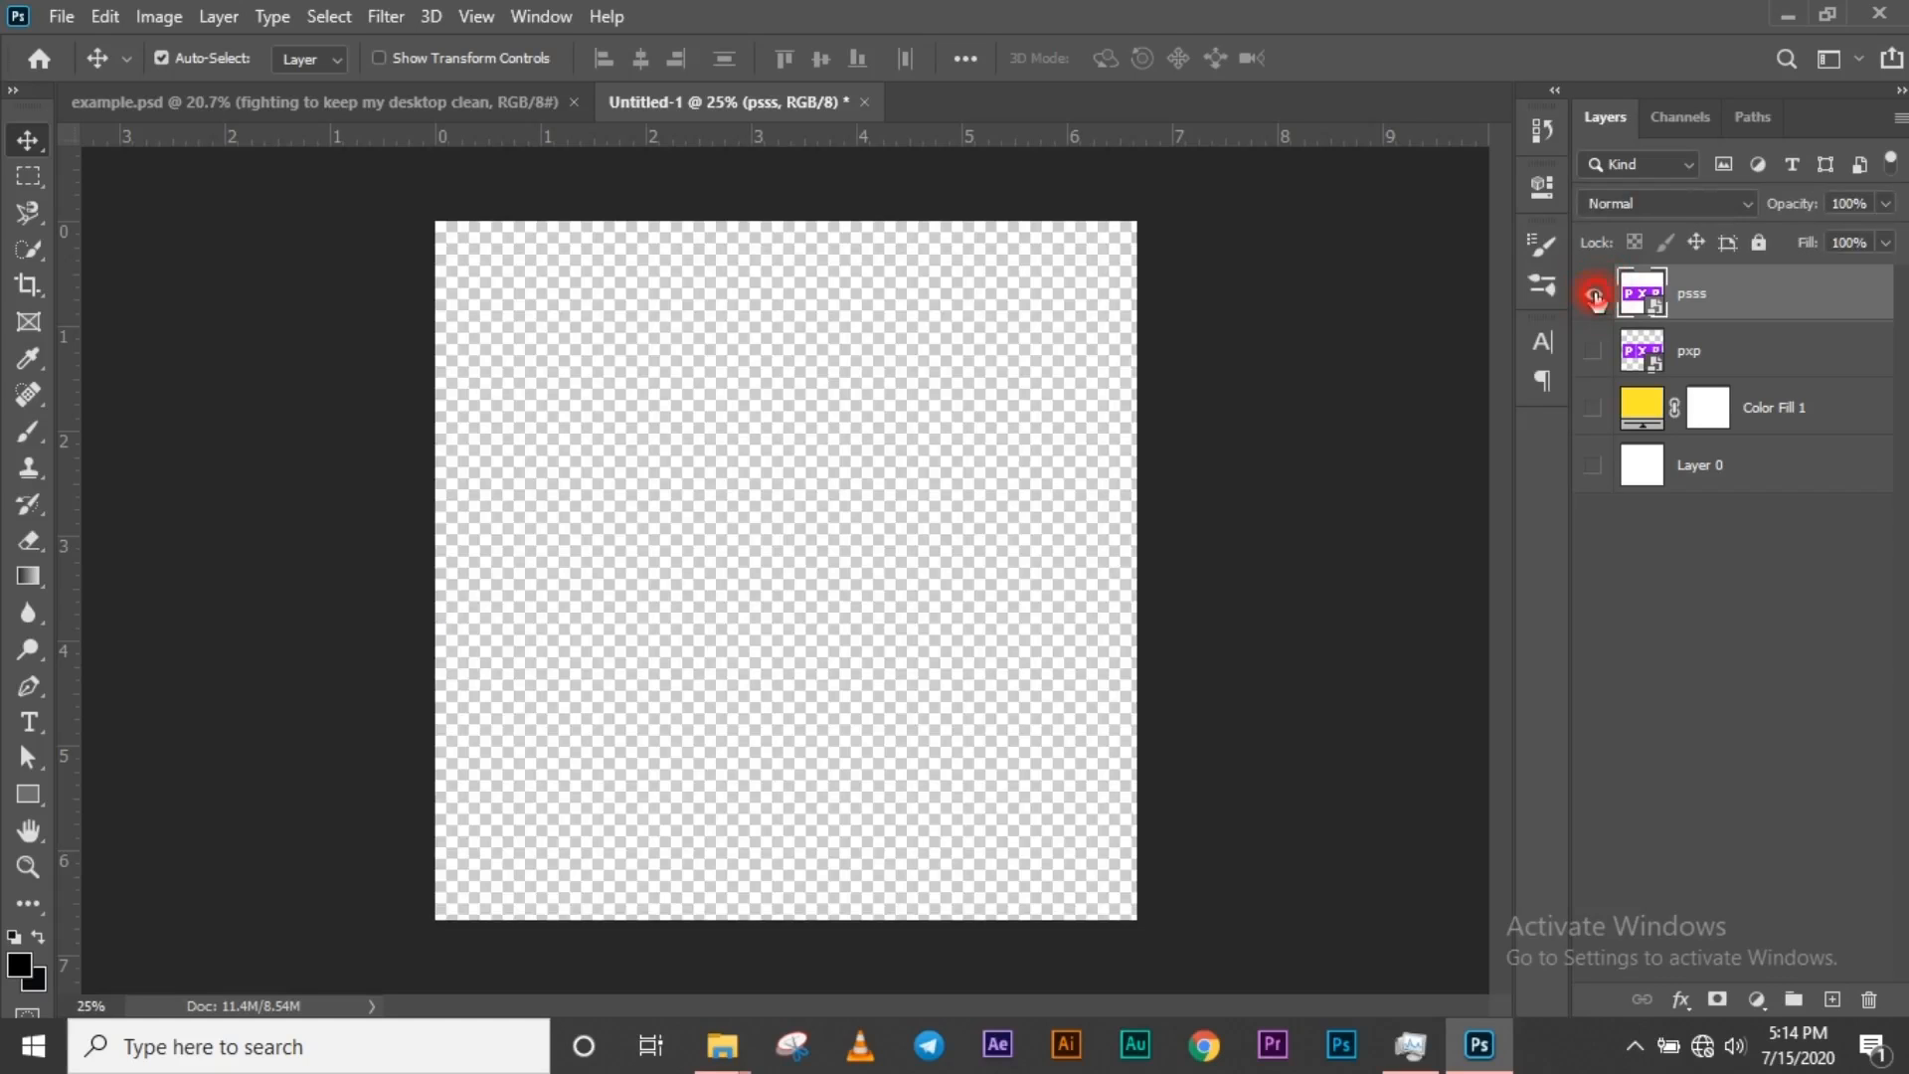
{"action": "left_click", "coordinate": [1595, 296]}
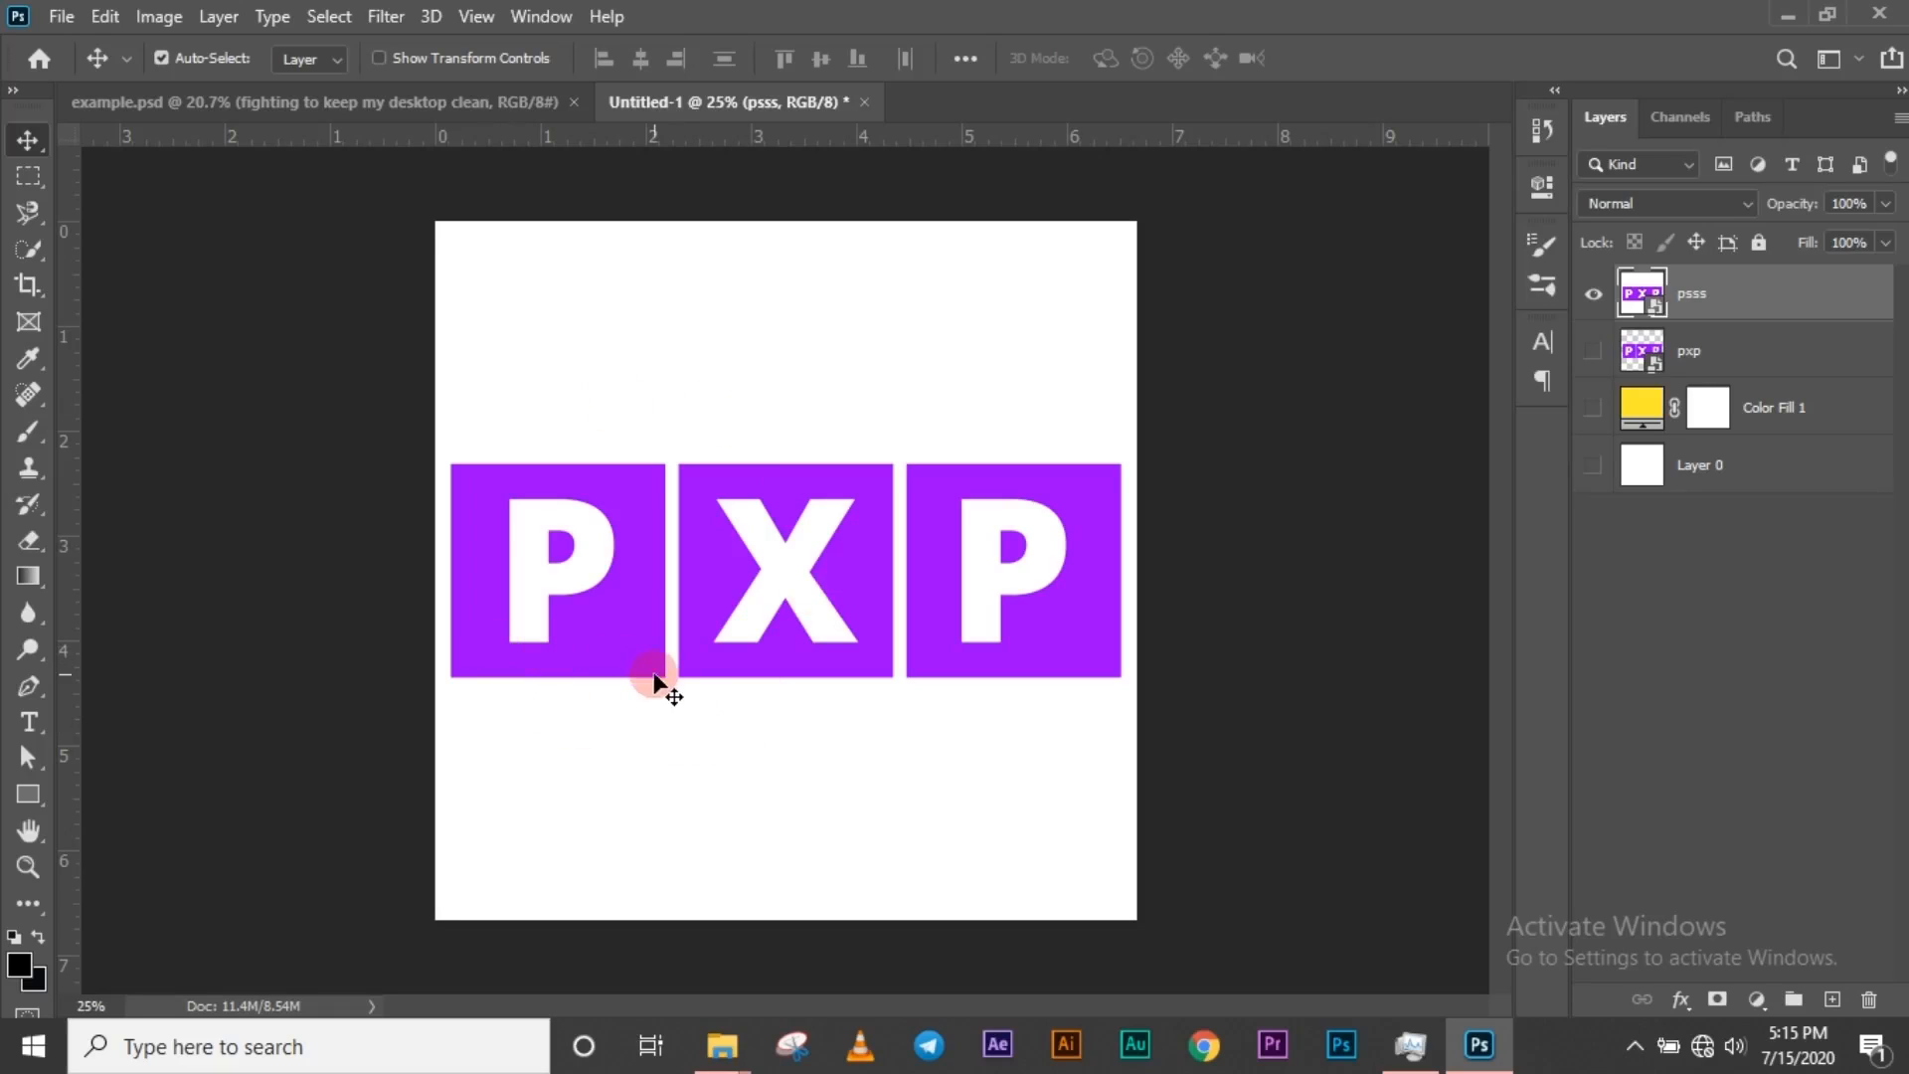
{"action": "key", "text": "ctrl"}
{"action": "key", "text": "ctrl+t"}
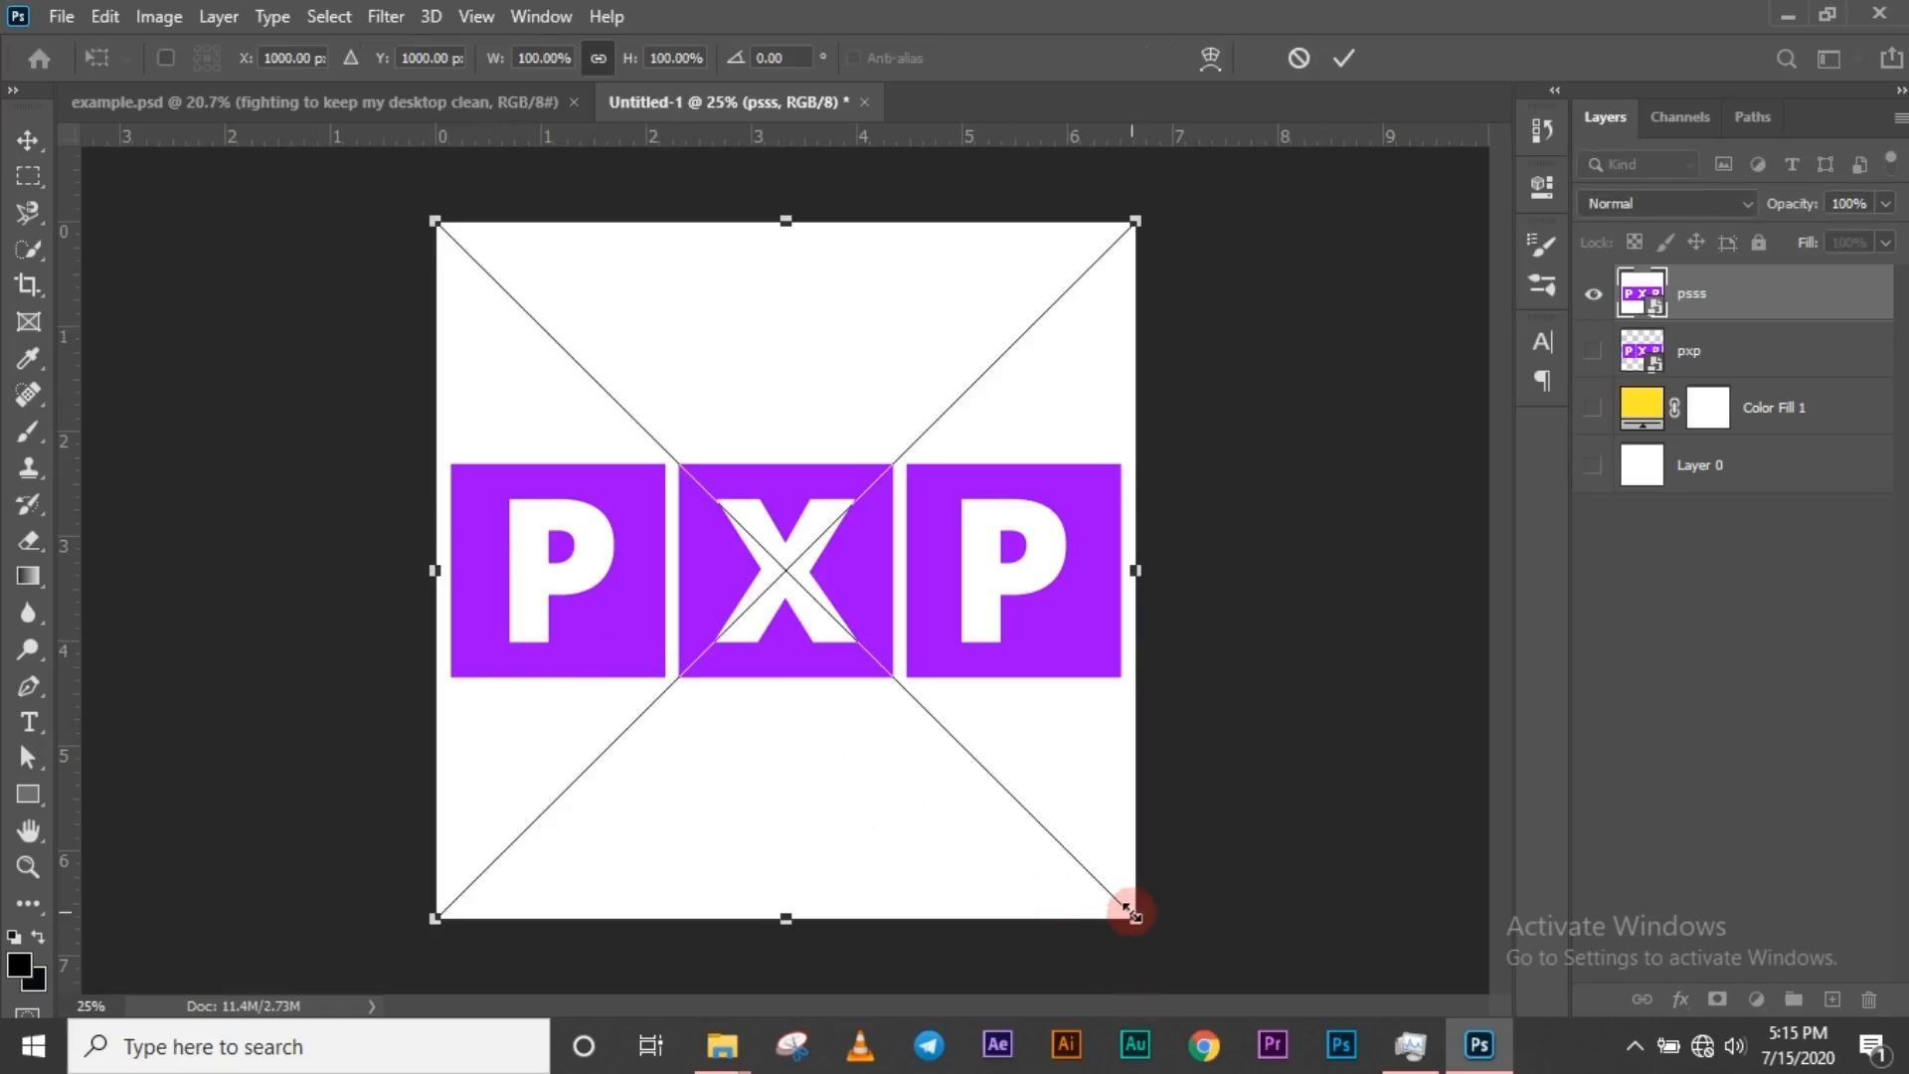
{"action": "left_click_drag", "start_coordinate": [1127, 906], "coordinate": [856, 676]}
{"action": "key", "text": "ctrl+z"}
{"action": "left_click", "coordinate": [1344, 57]}
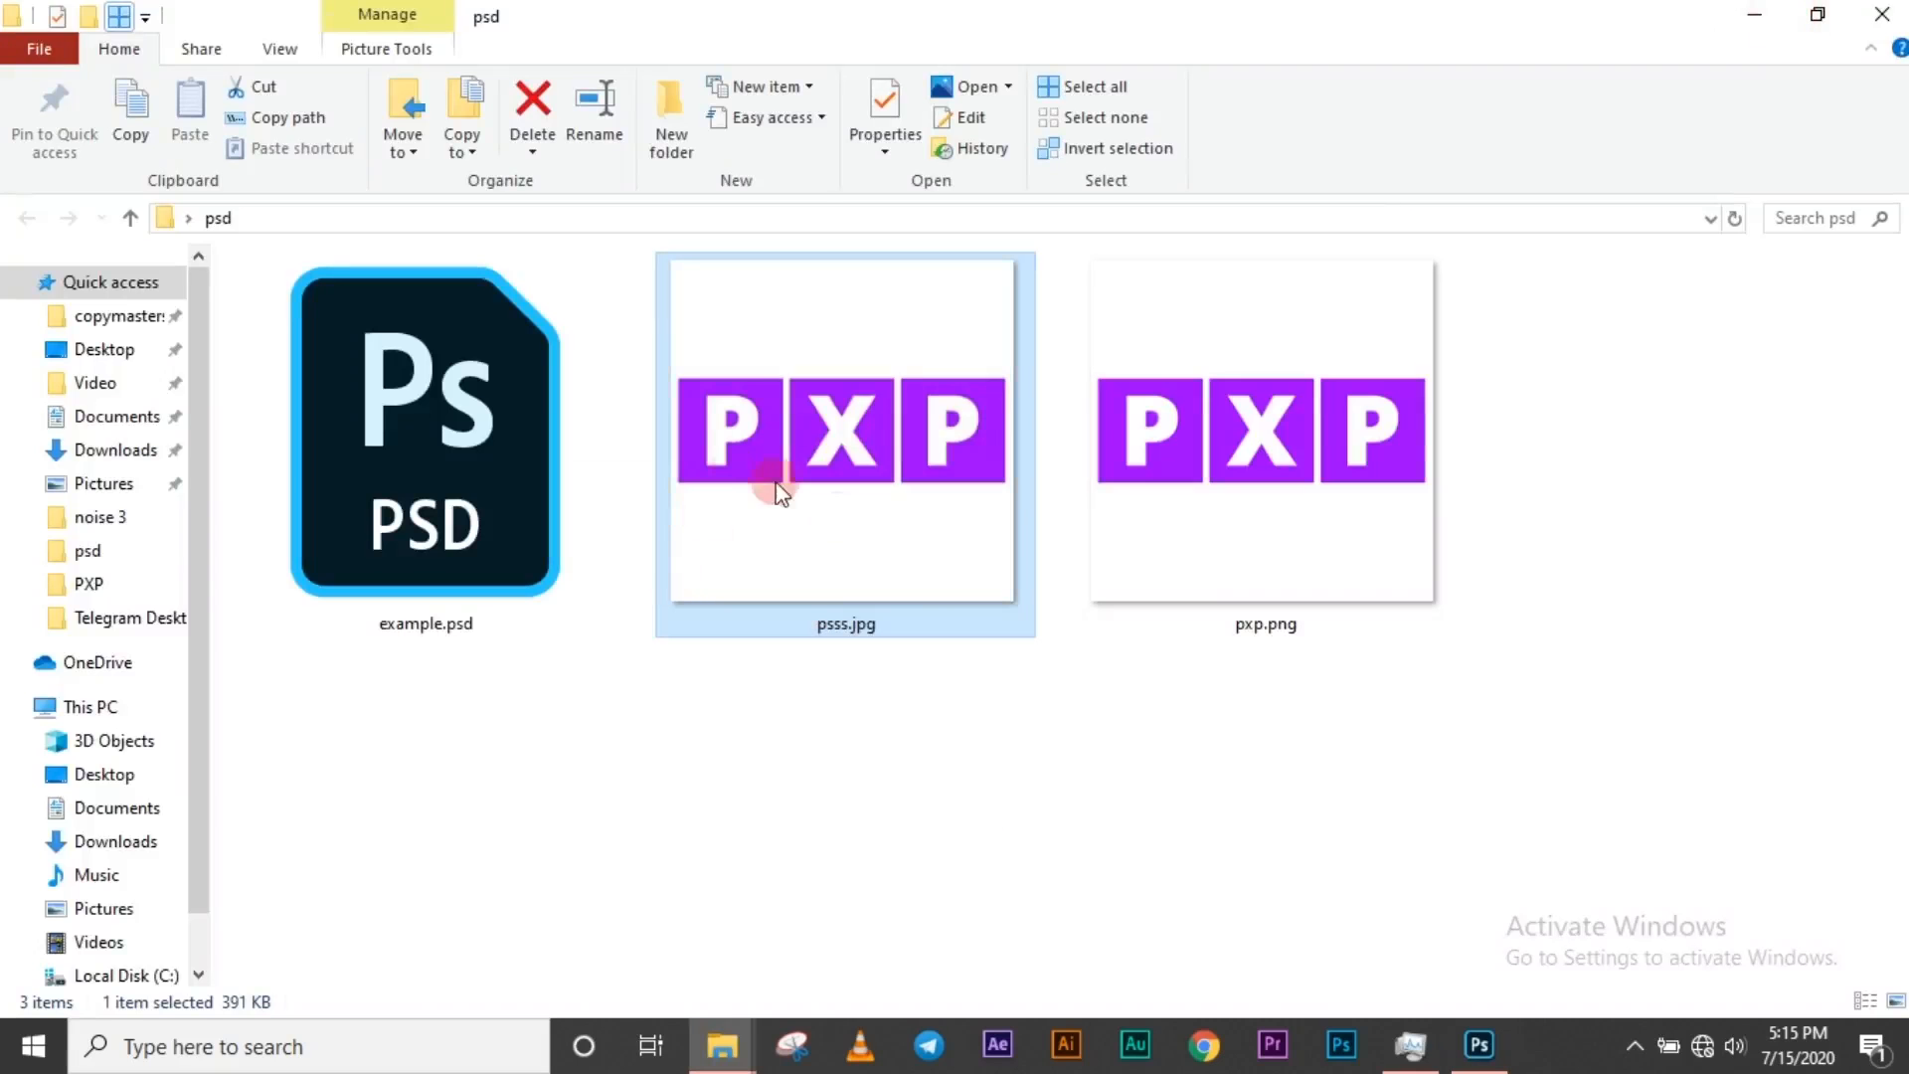
{"action": "left_click", "coordinate": [724, 1044]}
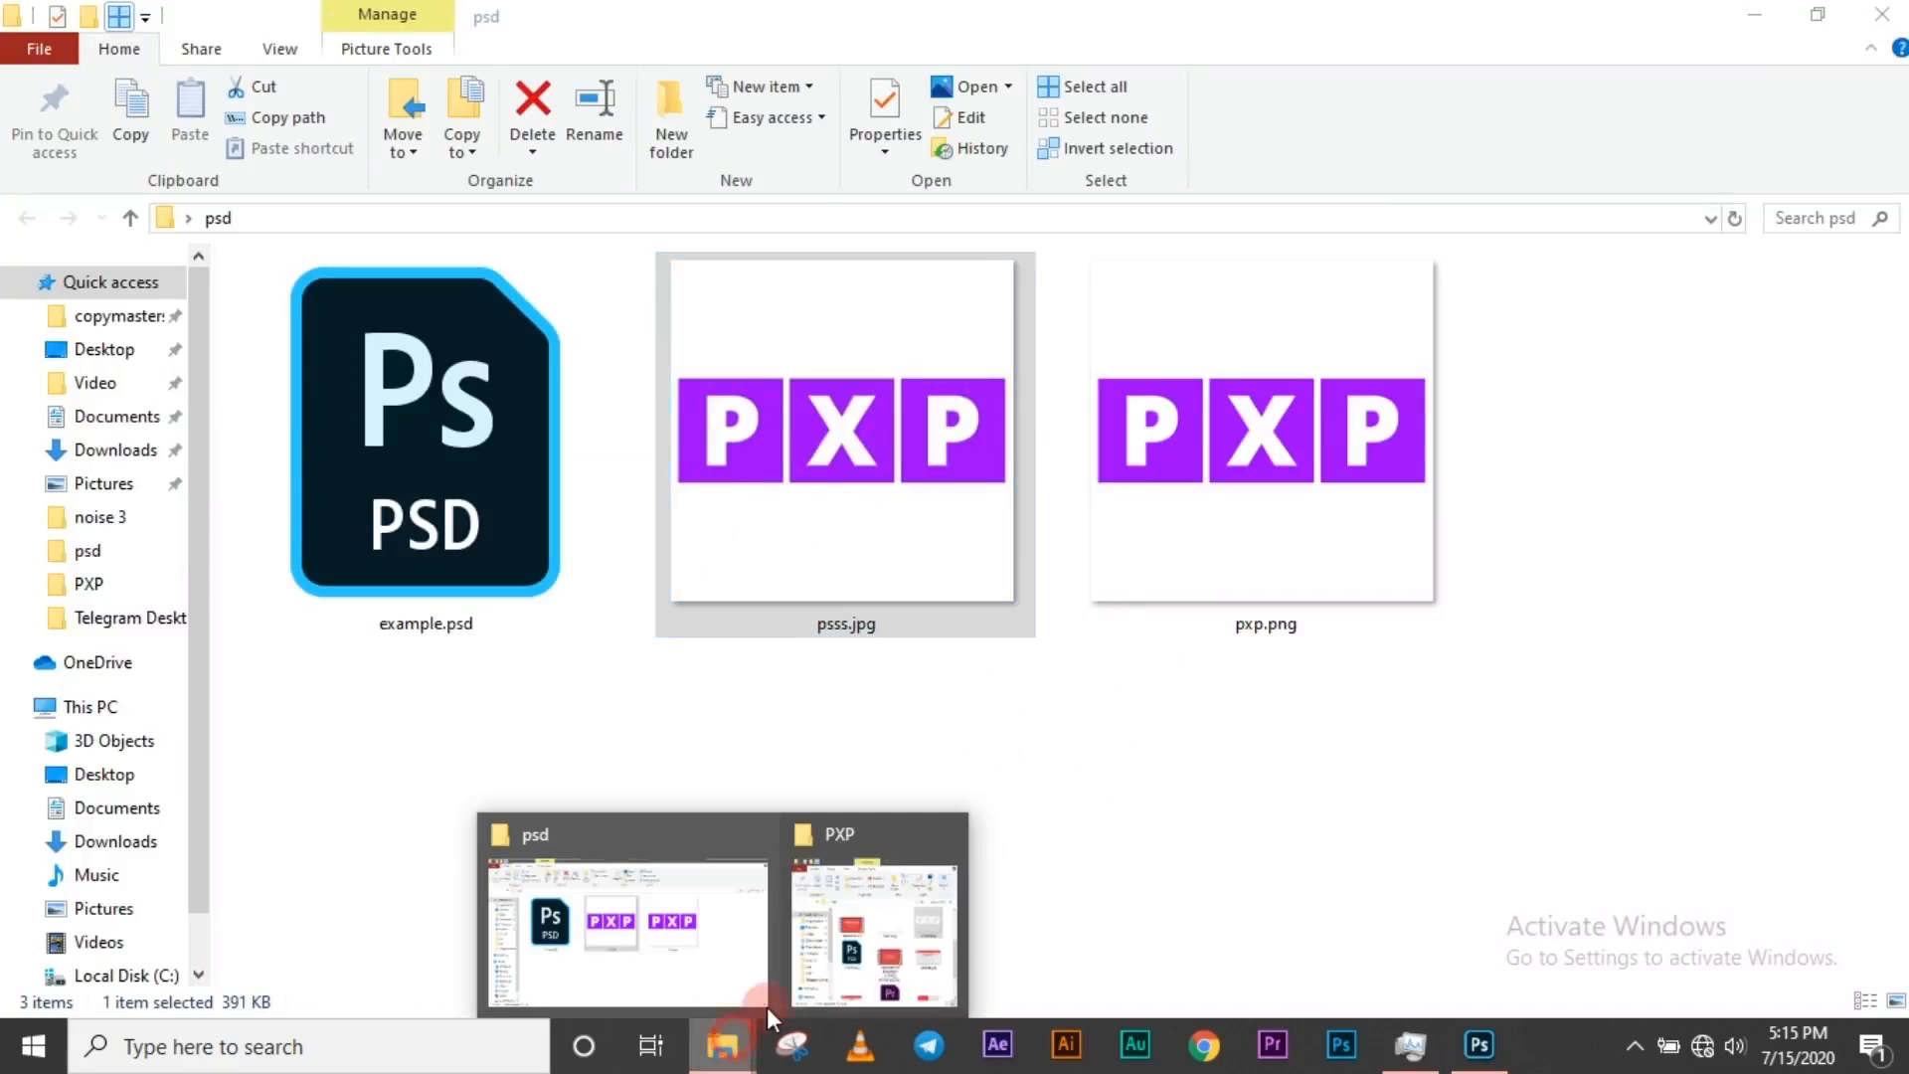
{"action": "left_click", "coordinate": [1479, 1044]}
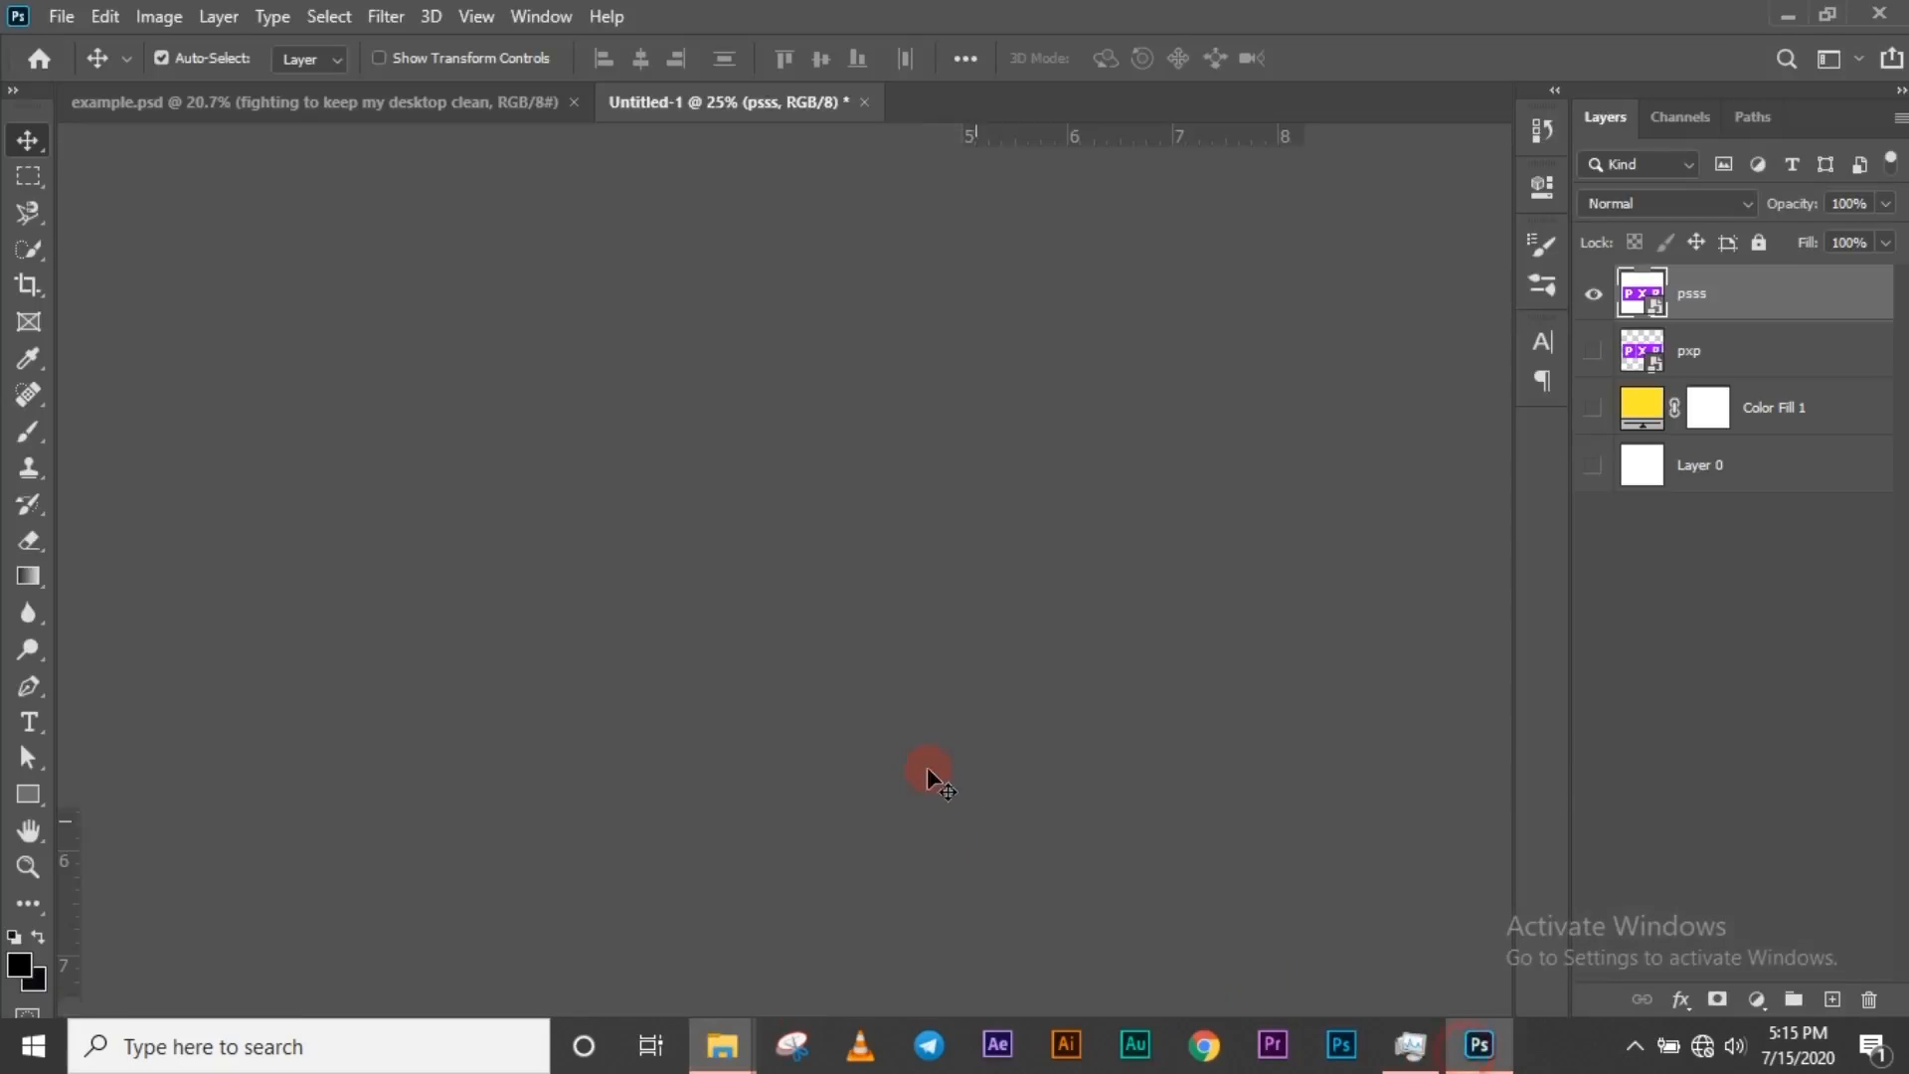
- Scale the psss layer down around its centre to about 0.69% with Free Transform and apply it
{"action": "key", "text": "ctrl+t"}
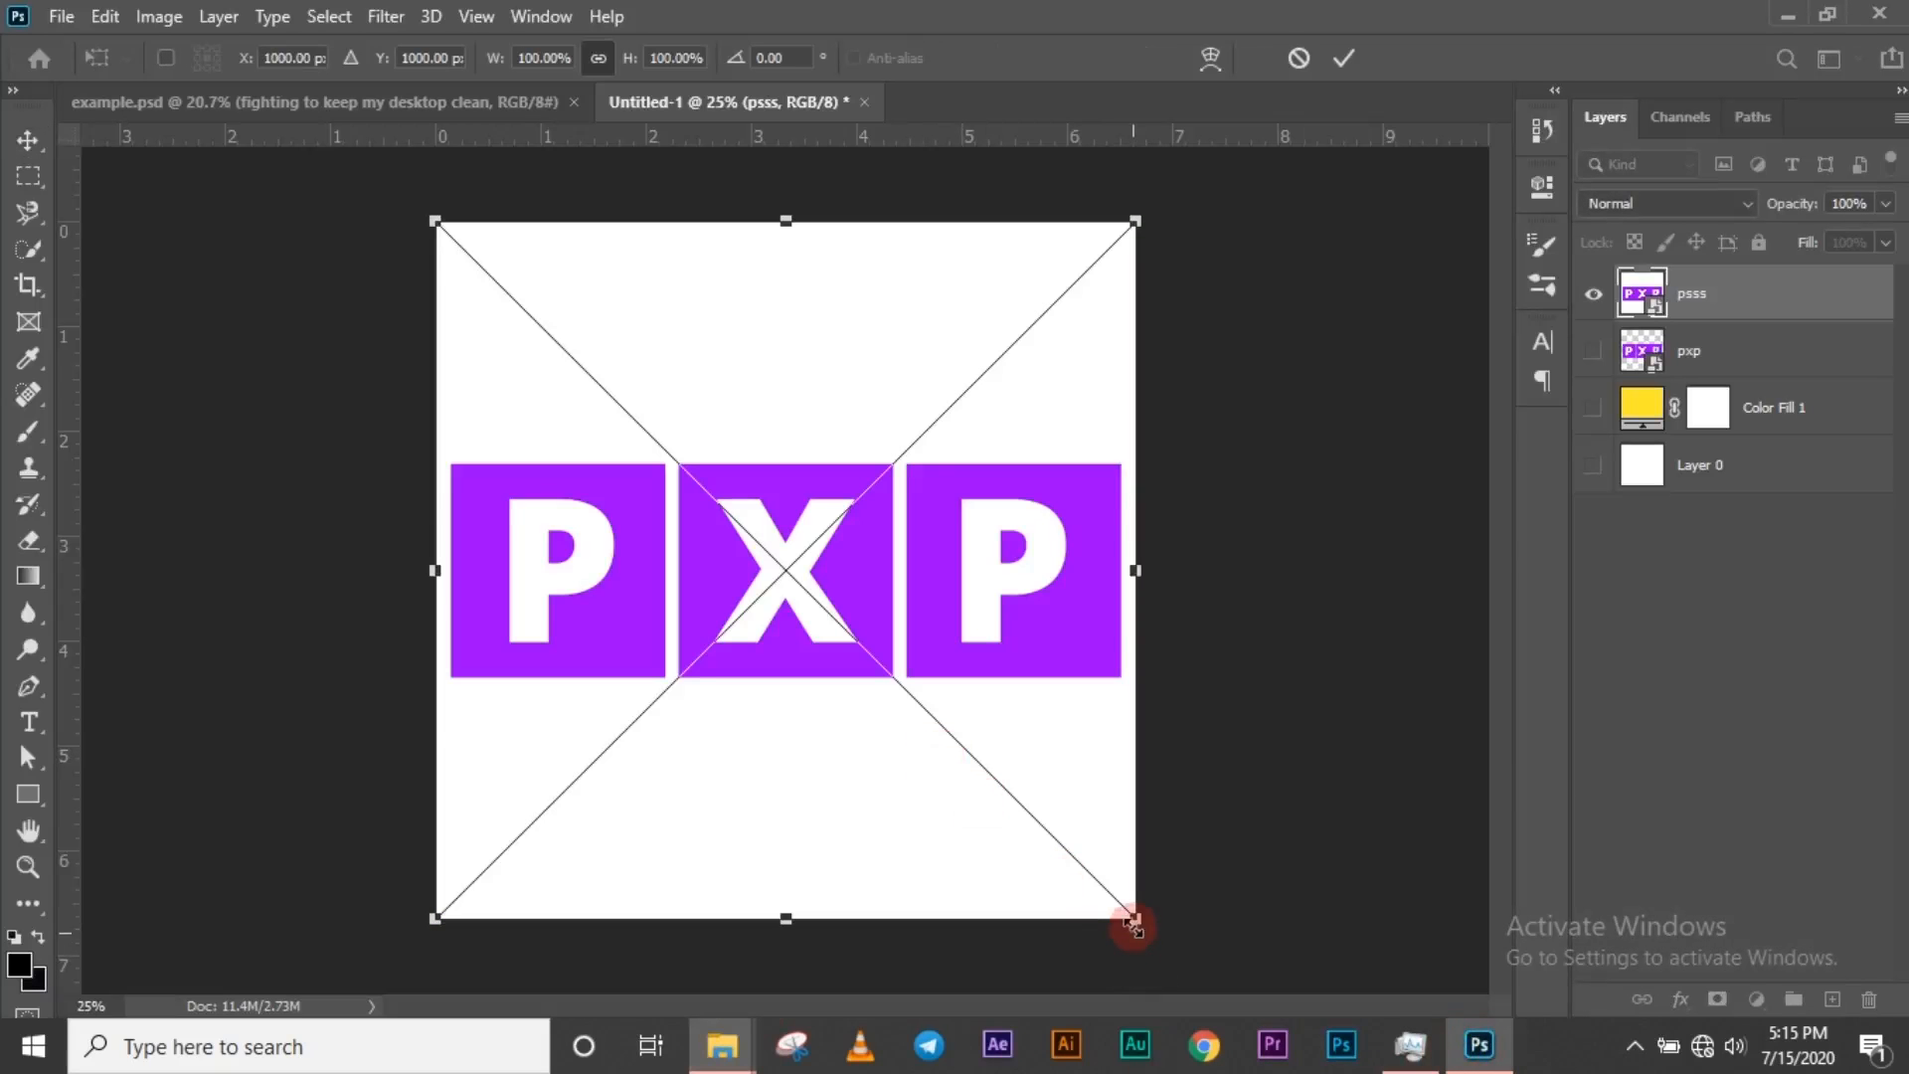
{"action": "left_click_drag", "start_coordinate": [1135, 918], "coordinate": [755, 587]}
{"action": "scroll", "coordinate": [759, 618], "scroll_direction": "up", "scroll_amount": 5}
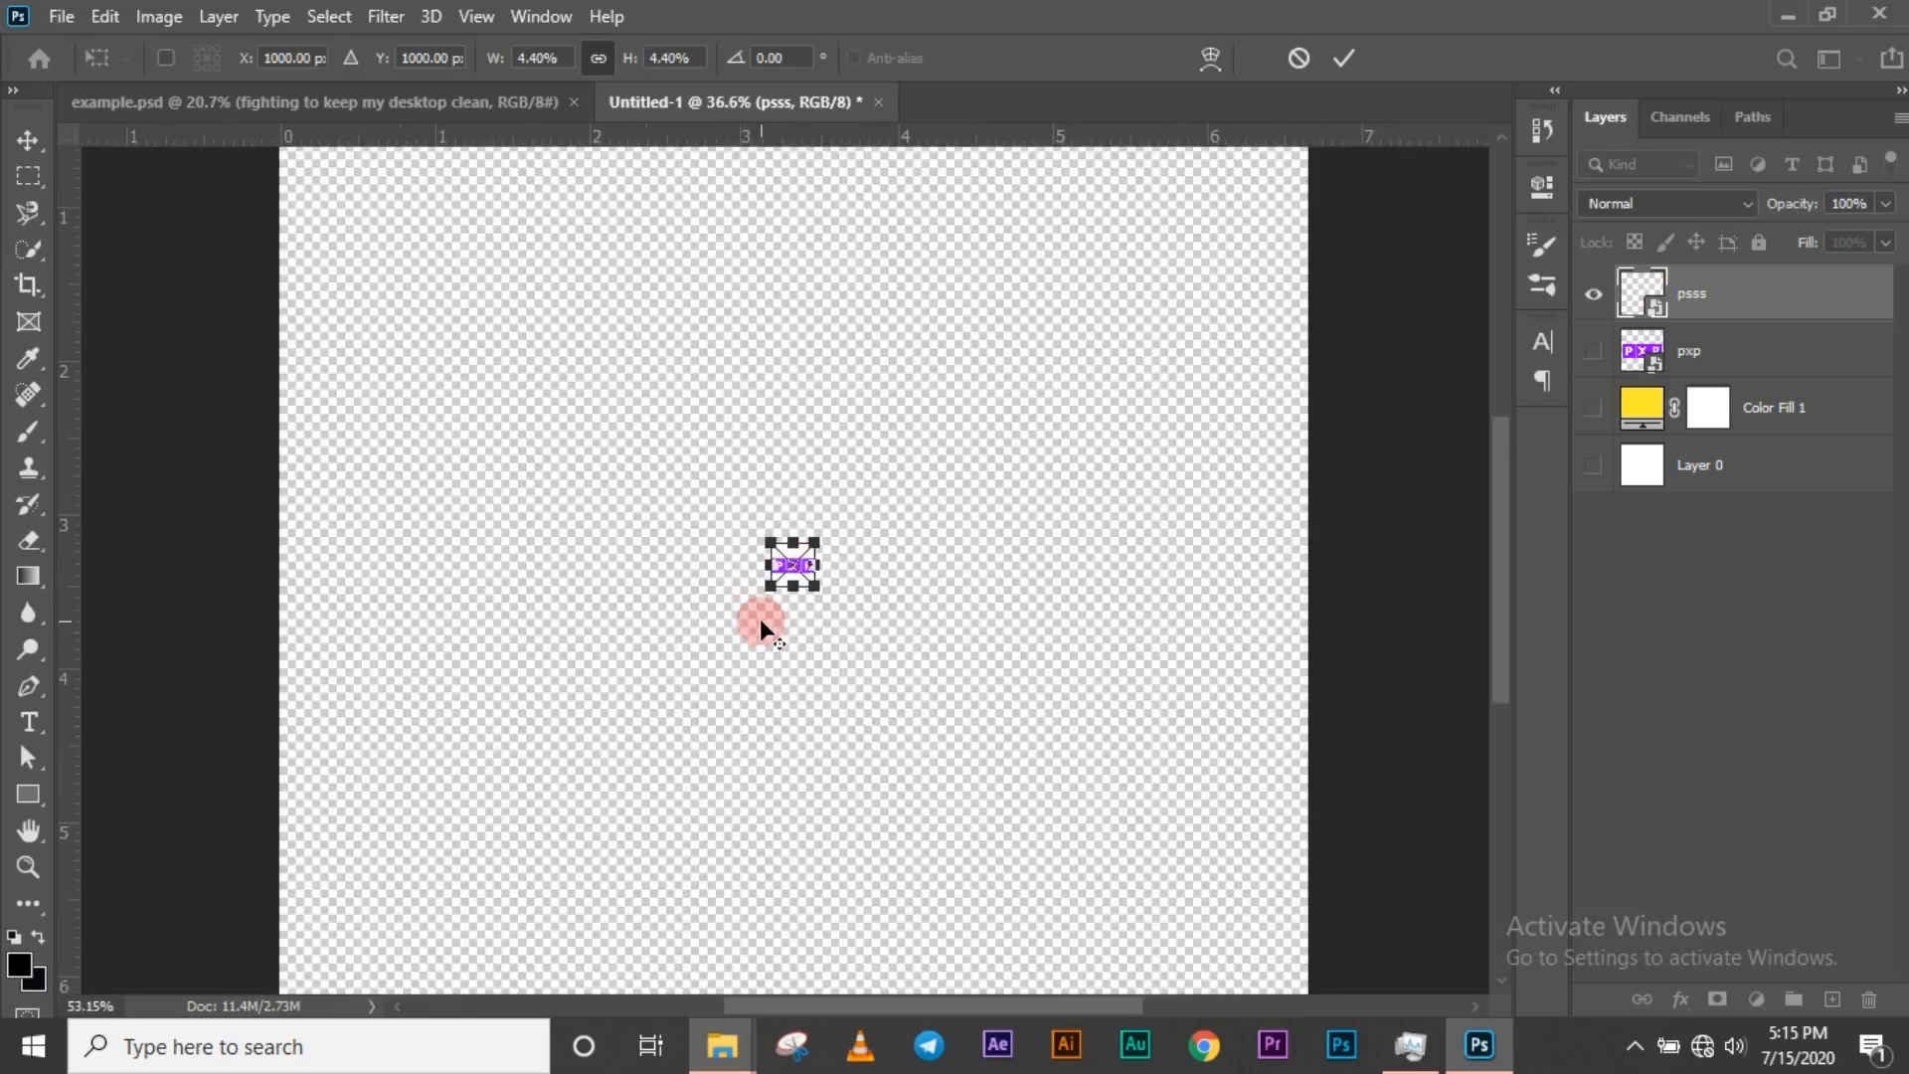
{"action": "scroll", "coordinate": [781, 647], "scroll_direction": "up", "scroll_amount": 2}
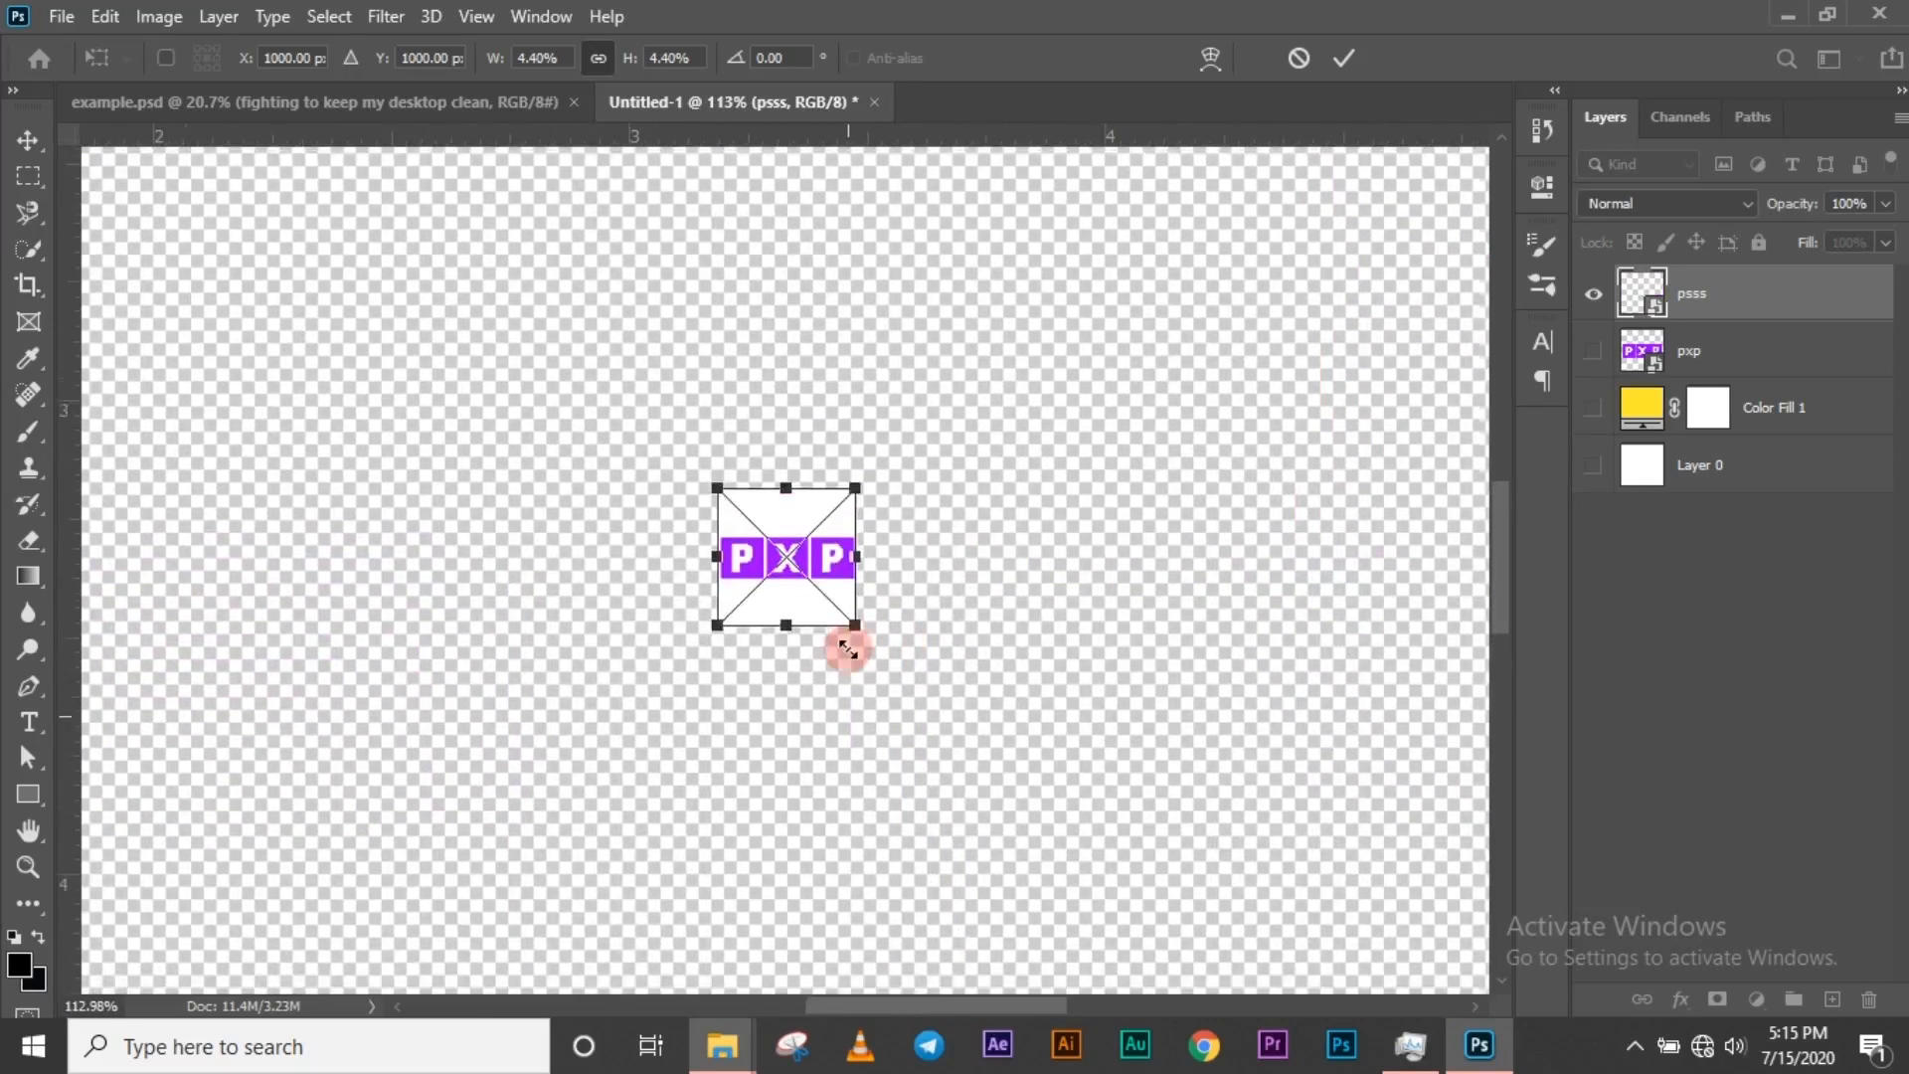
{"action": "scroll", "coordinate": [847, 647], "scroll_direction": "up", "scroll_amount": 1}
{"action": "scroll", "coordinate": [847, 652], "scroll_direction": "up", "scroll_amount": 1}
{"action": "left_click_drag", "start_coordinate": [856, 647], "coordinate": [754, 558]}
{"action": "scroll", "coordinate": [784, 585], "scroll_direction": "up", "scroll_amount": 7}
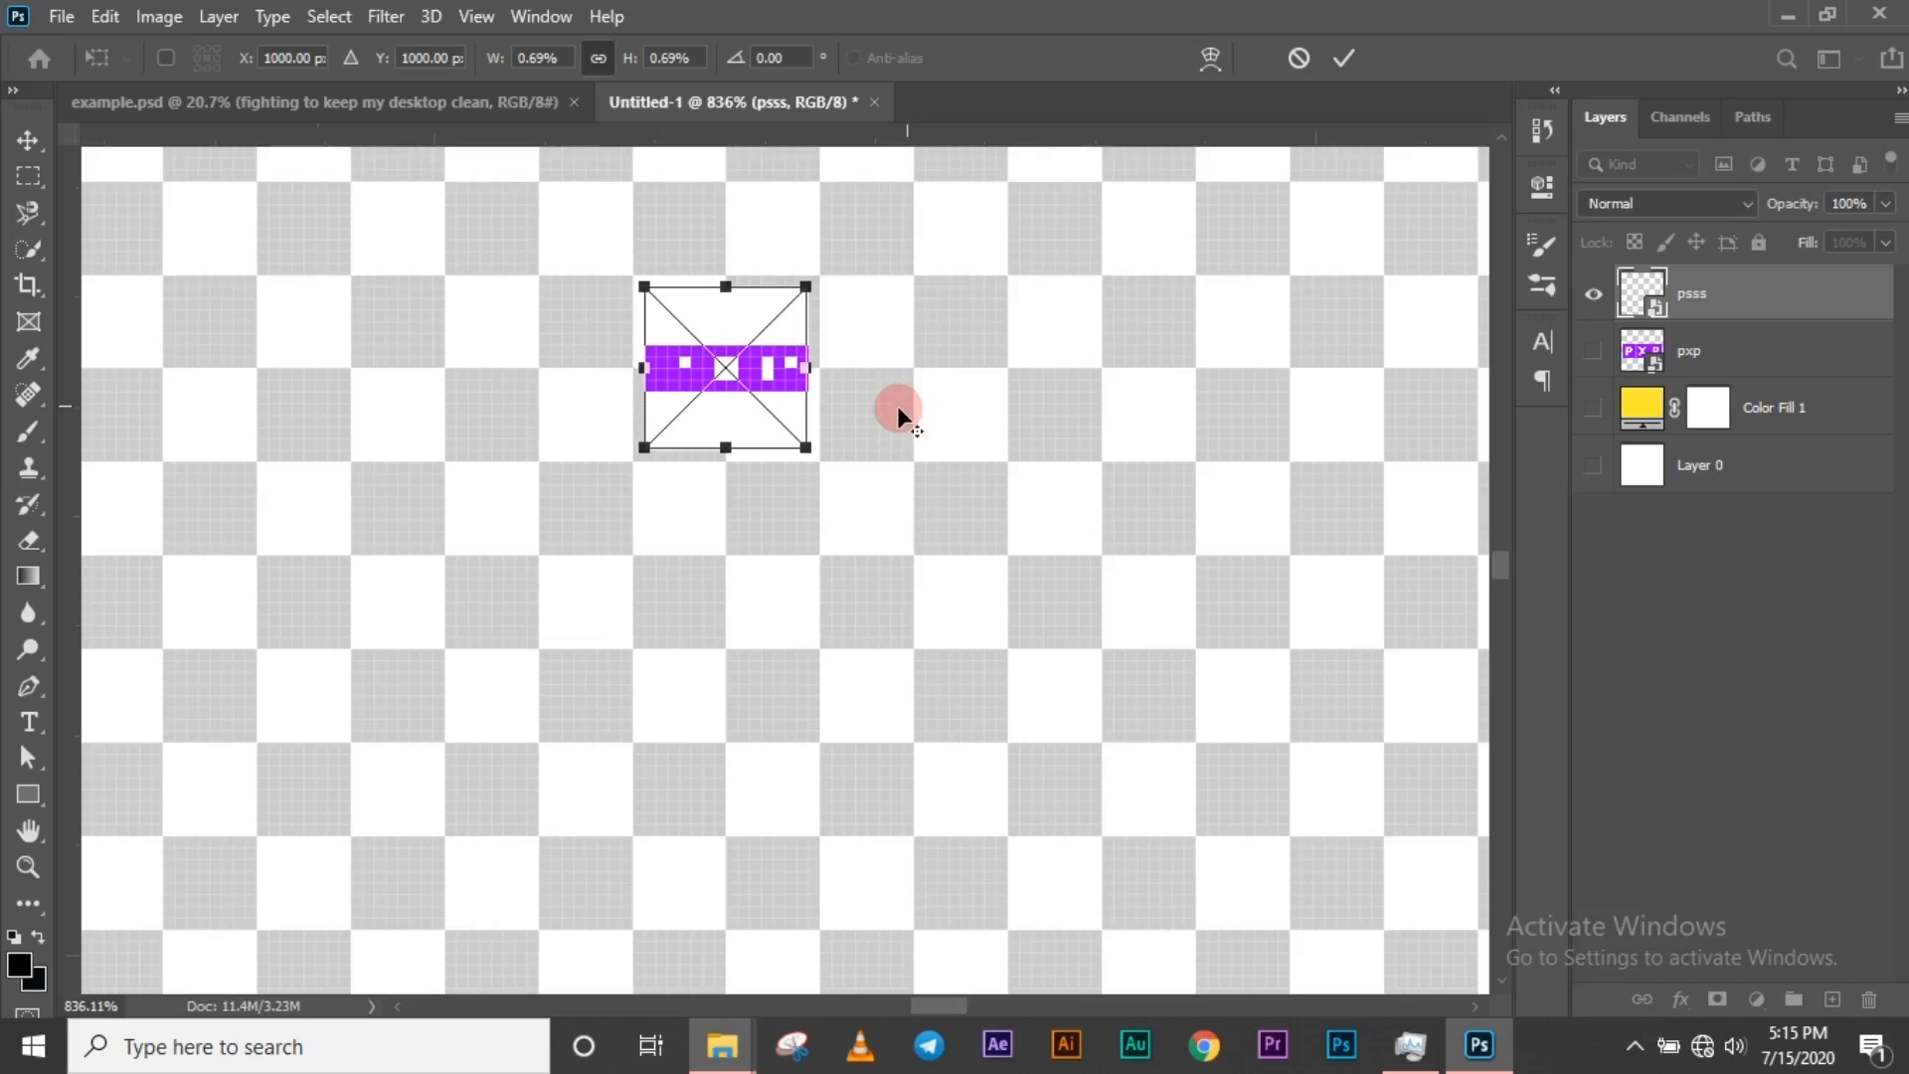
{"action": "scroll", "coordinate": [780, 448], "scroll_direction": "down", "scroll_amount": 3}
{"action": "scroll", "coordinate": [785, 447], "scroll_direction": "down", "scroll_amount": 9}
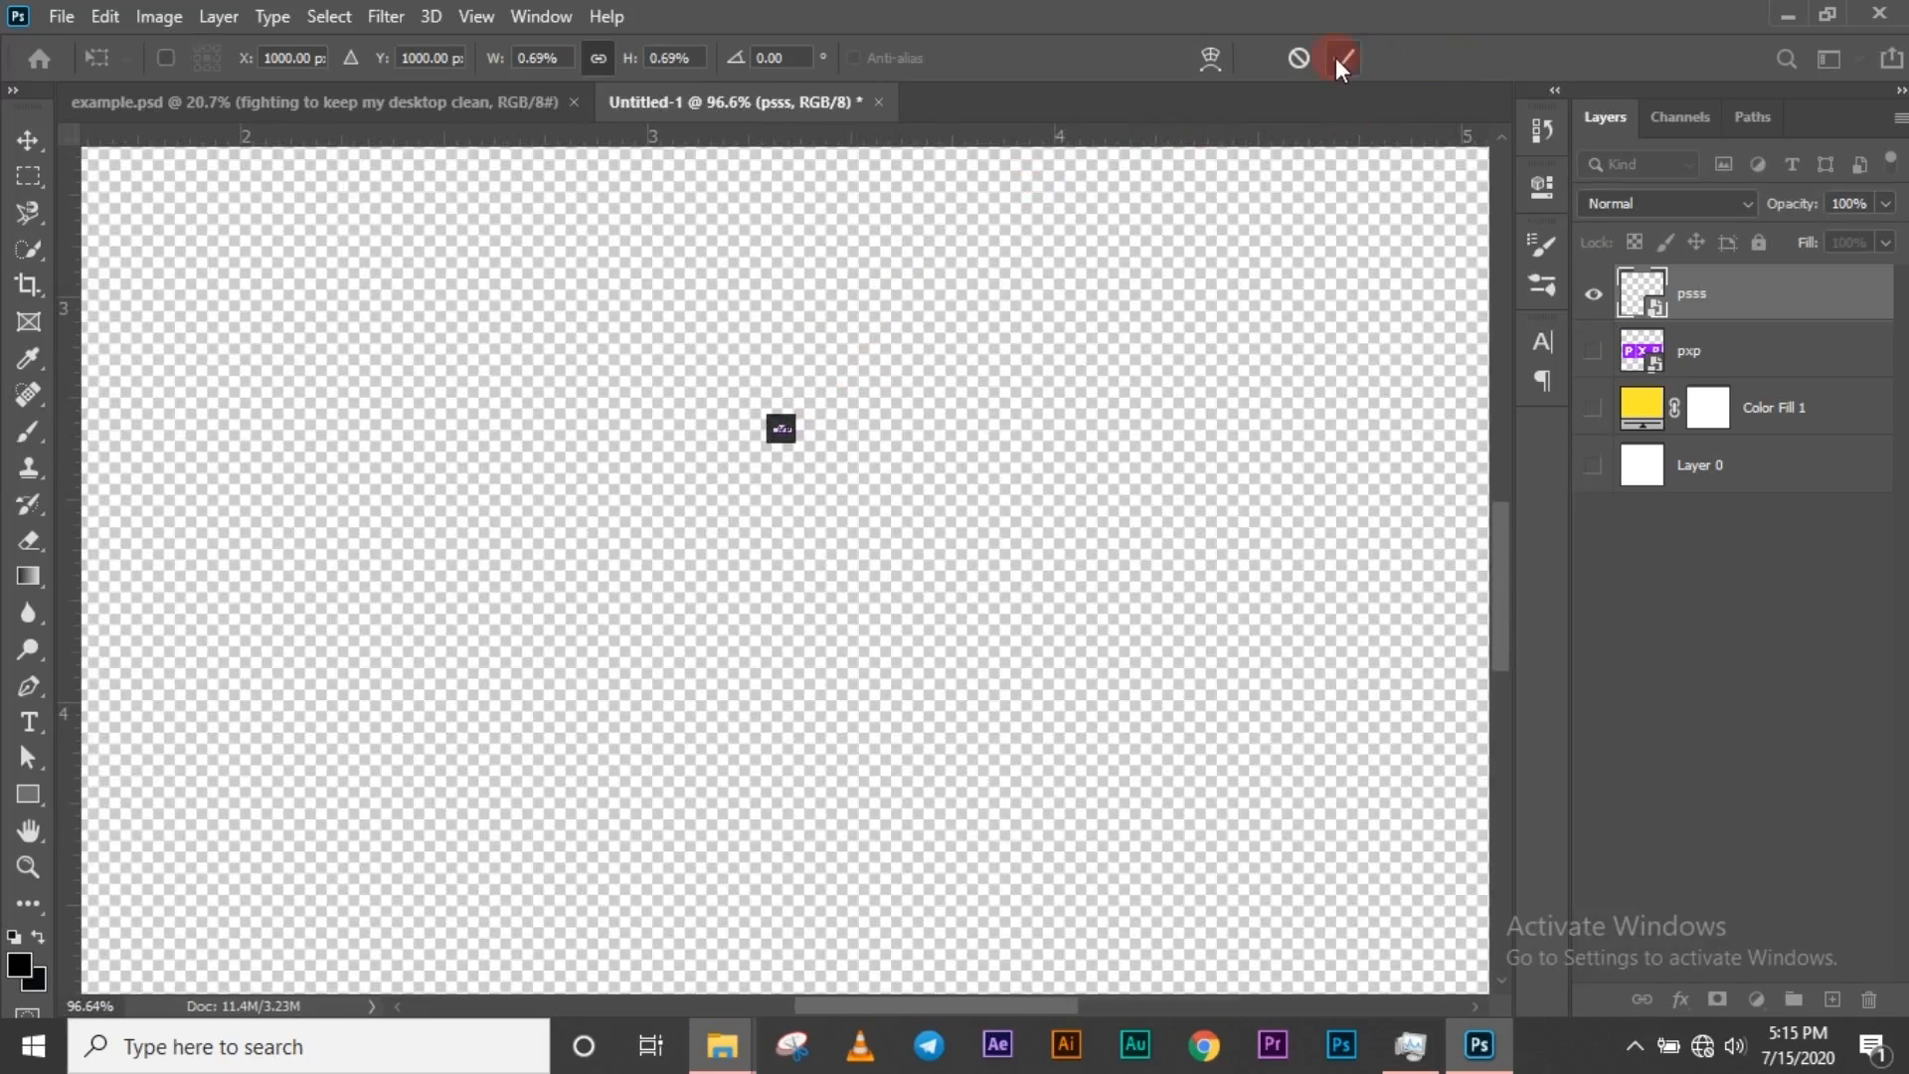
{"action": "left_click", "coordinate": [1342, 61]}
- Rasterize the shrunken psss smart object layer
{"action": "scroll", "coordinate": [925, 487], "scroll_direction": "down", "scroll_amount": 8}
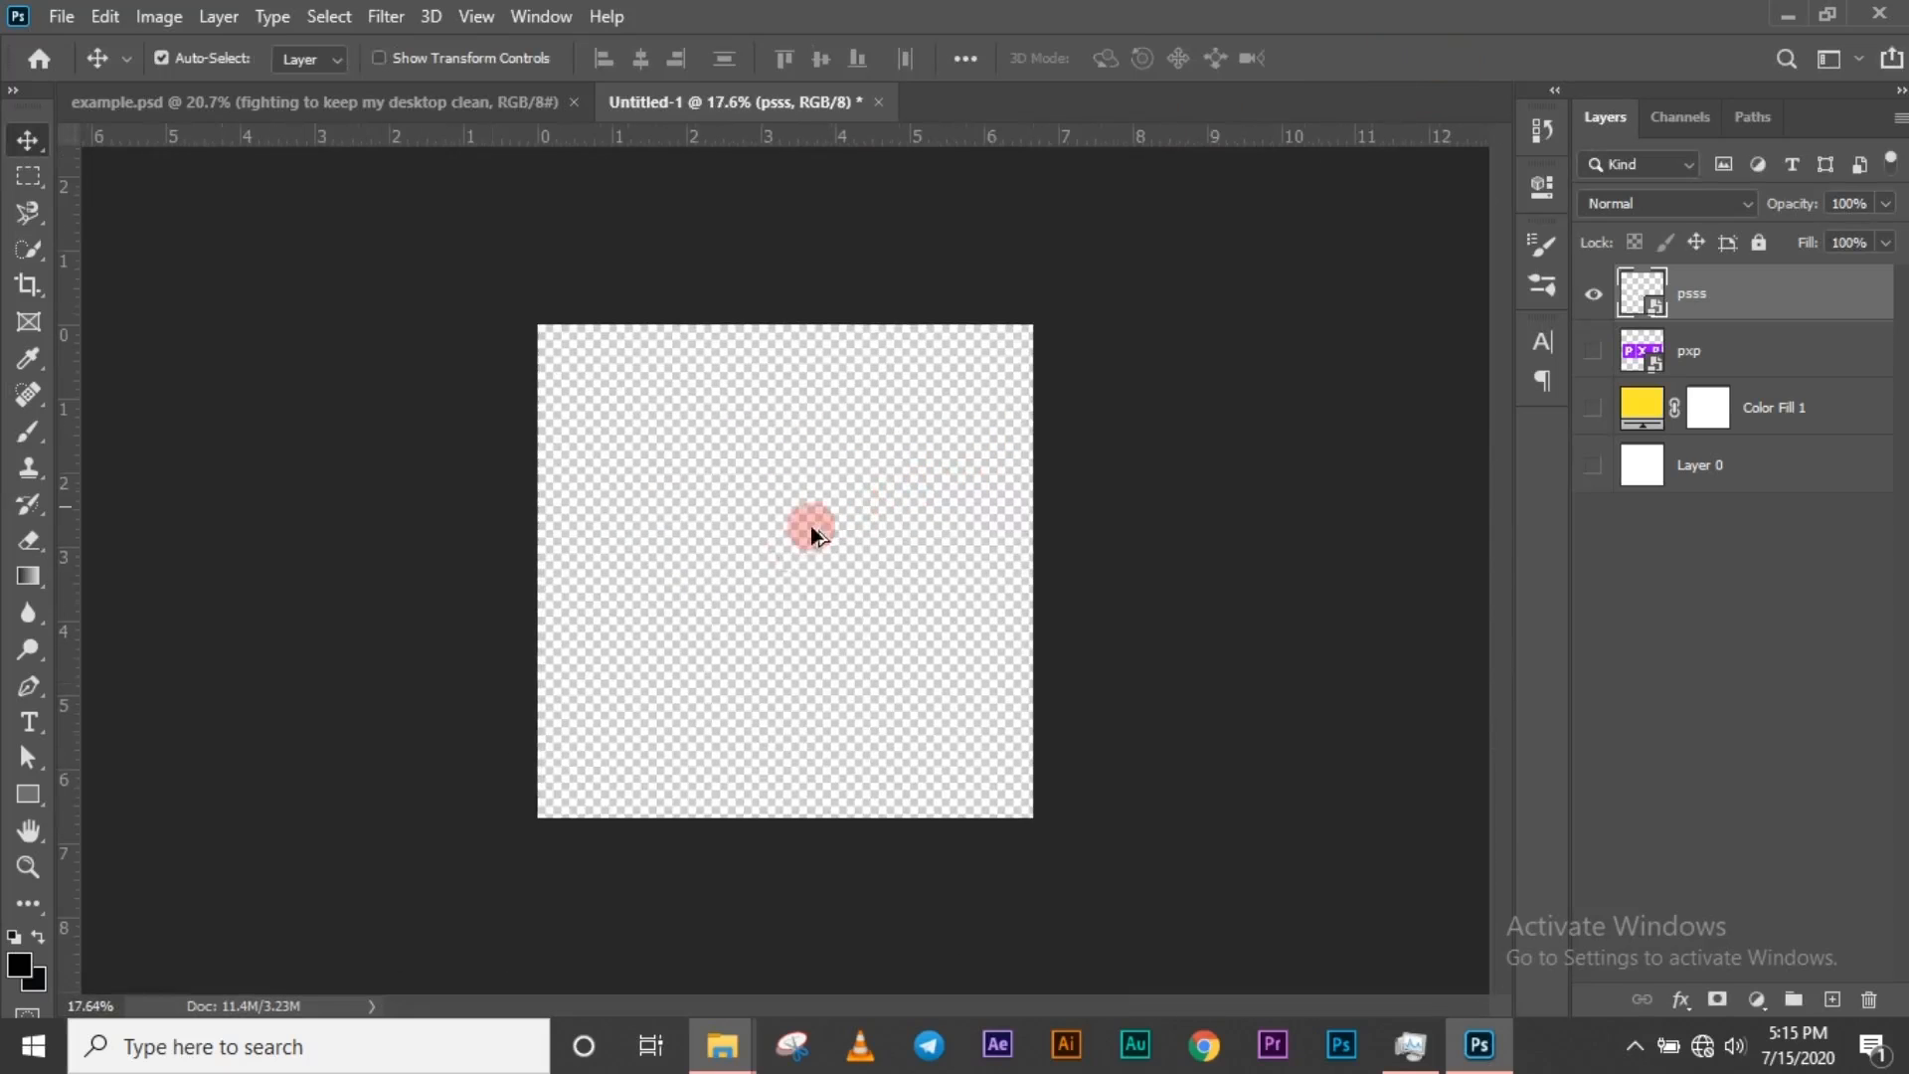
{"action": "scroll", "coordinate": [954, 607], "scroll_direction": "up", "scroll_amount": 2}
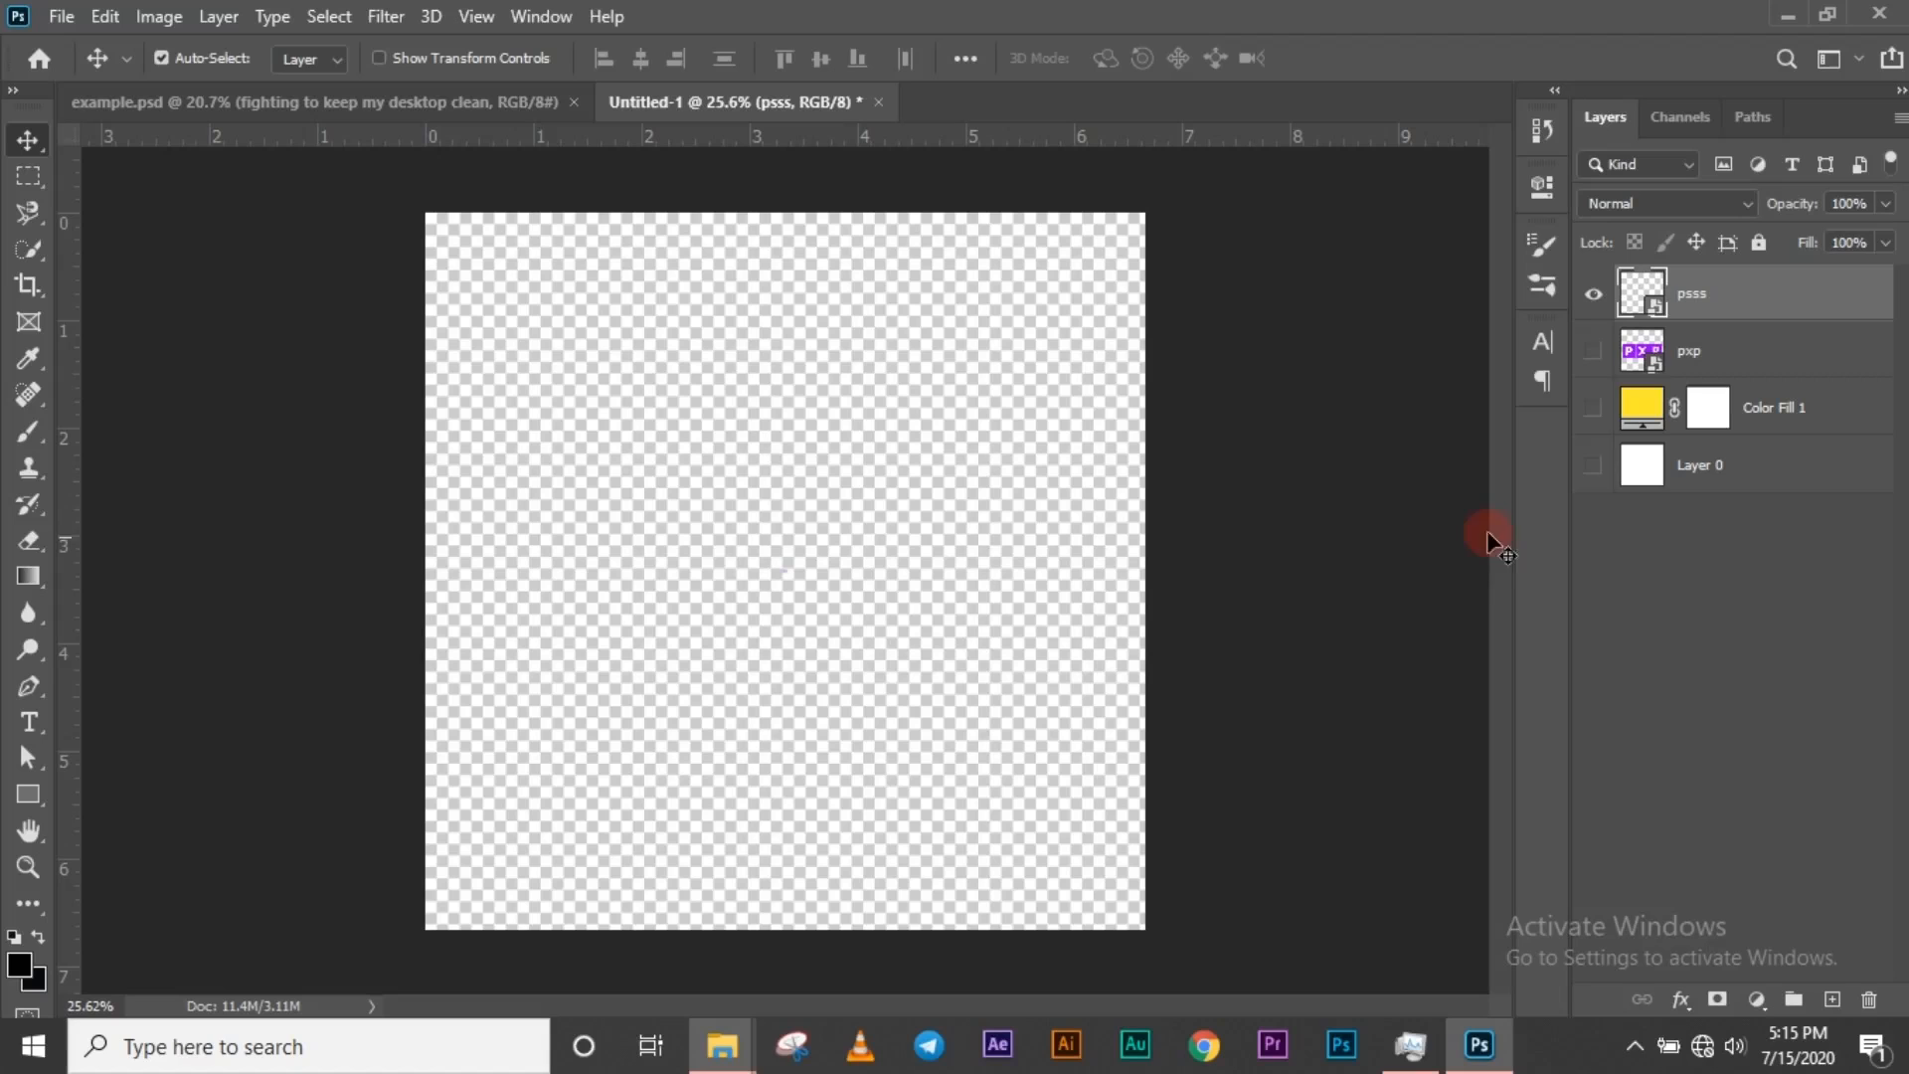
{"action": "right_click", "coordinate": [1697, 296]}
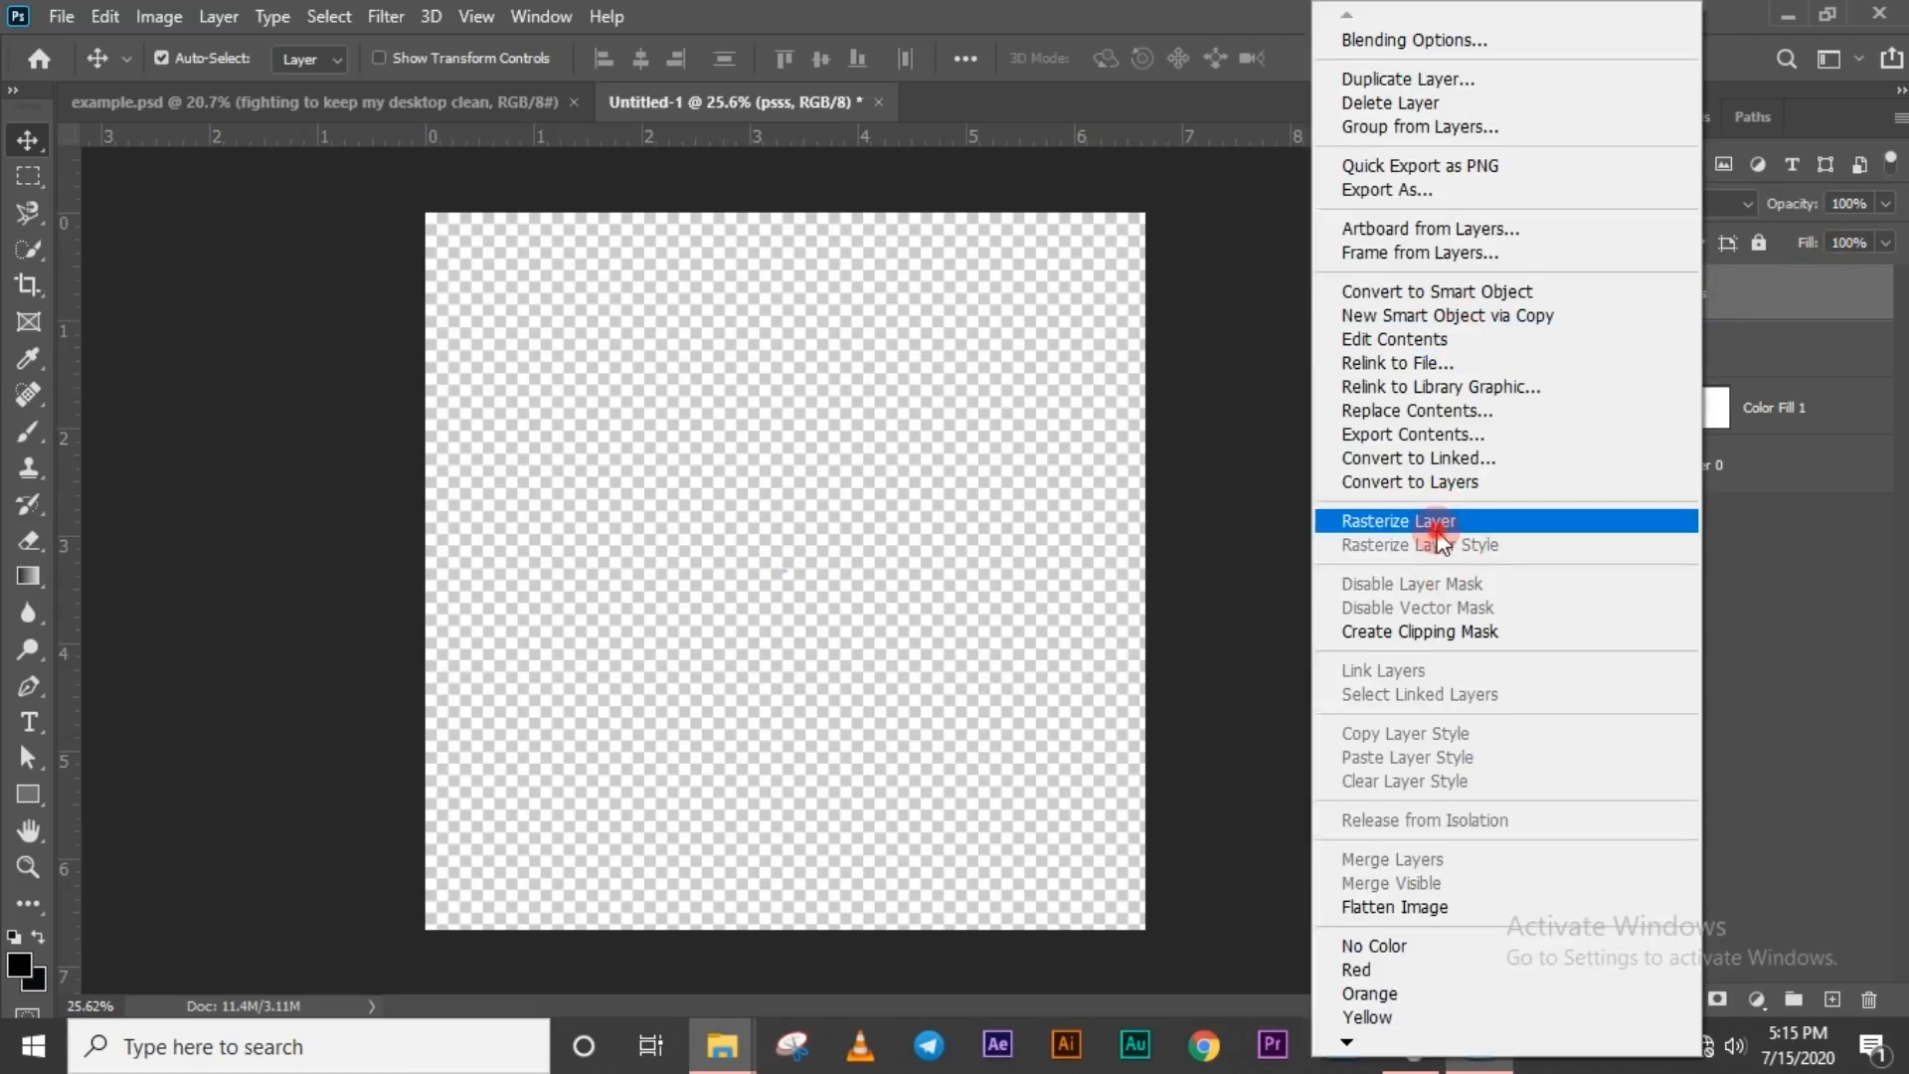
{"action": "left_click", "coordinate": [1438, 530]}
- Enlarge the rasterized psss layer around its centre until it nearly fills the canvas, and apply the transform
{"action": "key", "text": "ctrl"}
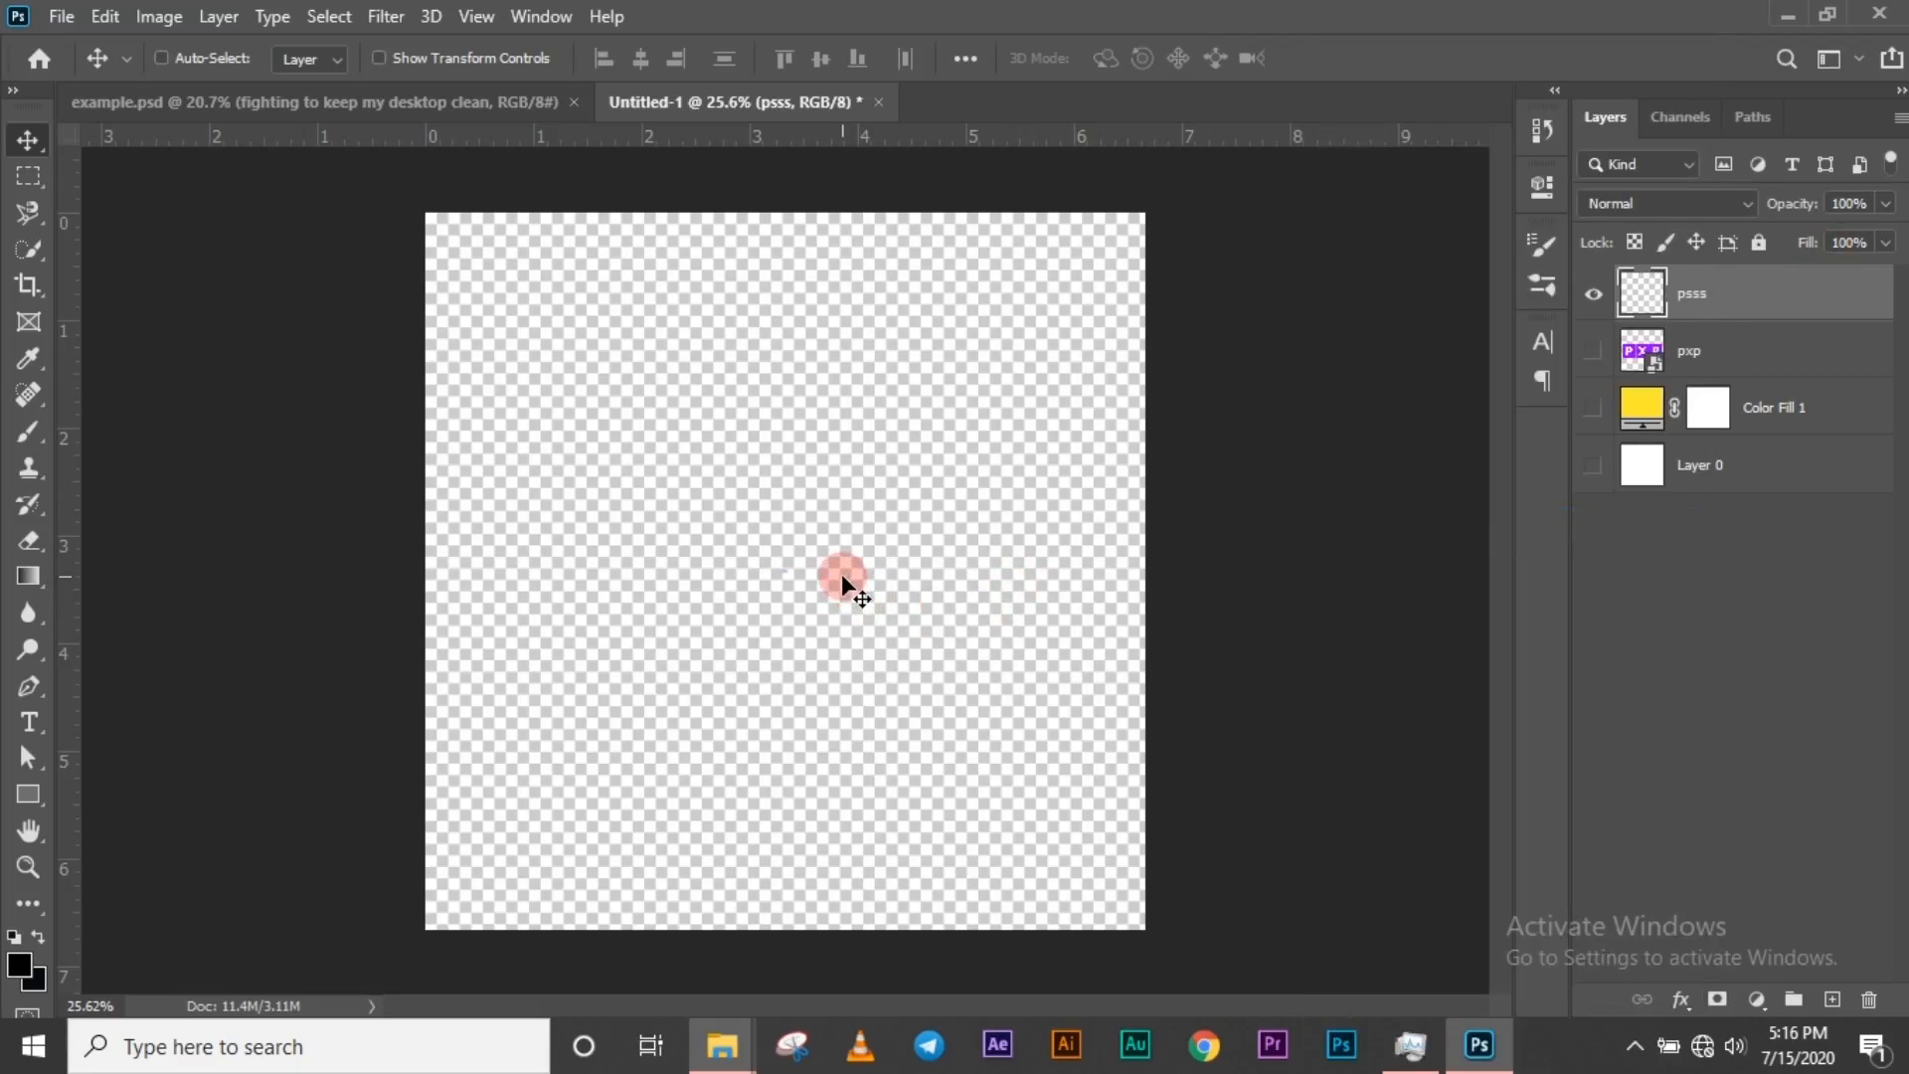
{"action": "key", "text": "ctrl+t"}
{"action": "scroll", "coordinate": [801, 572], "scroll_direction": "up", "scroll_amount": 5}
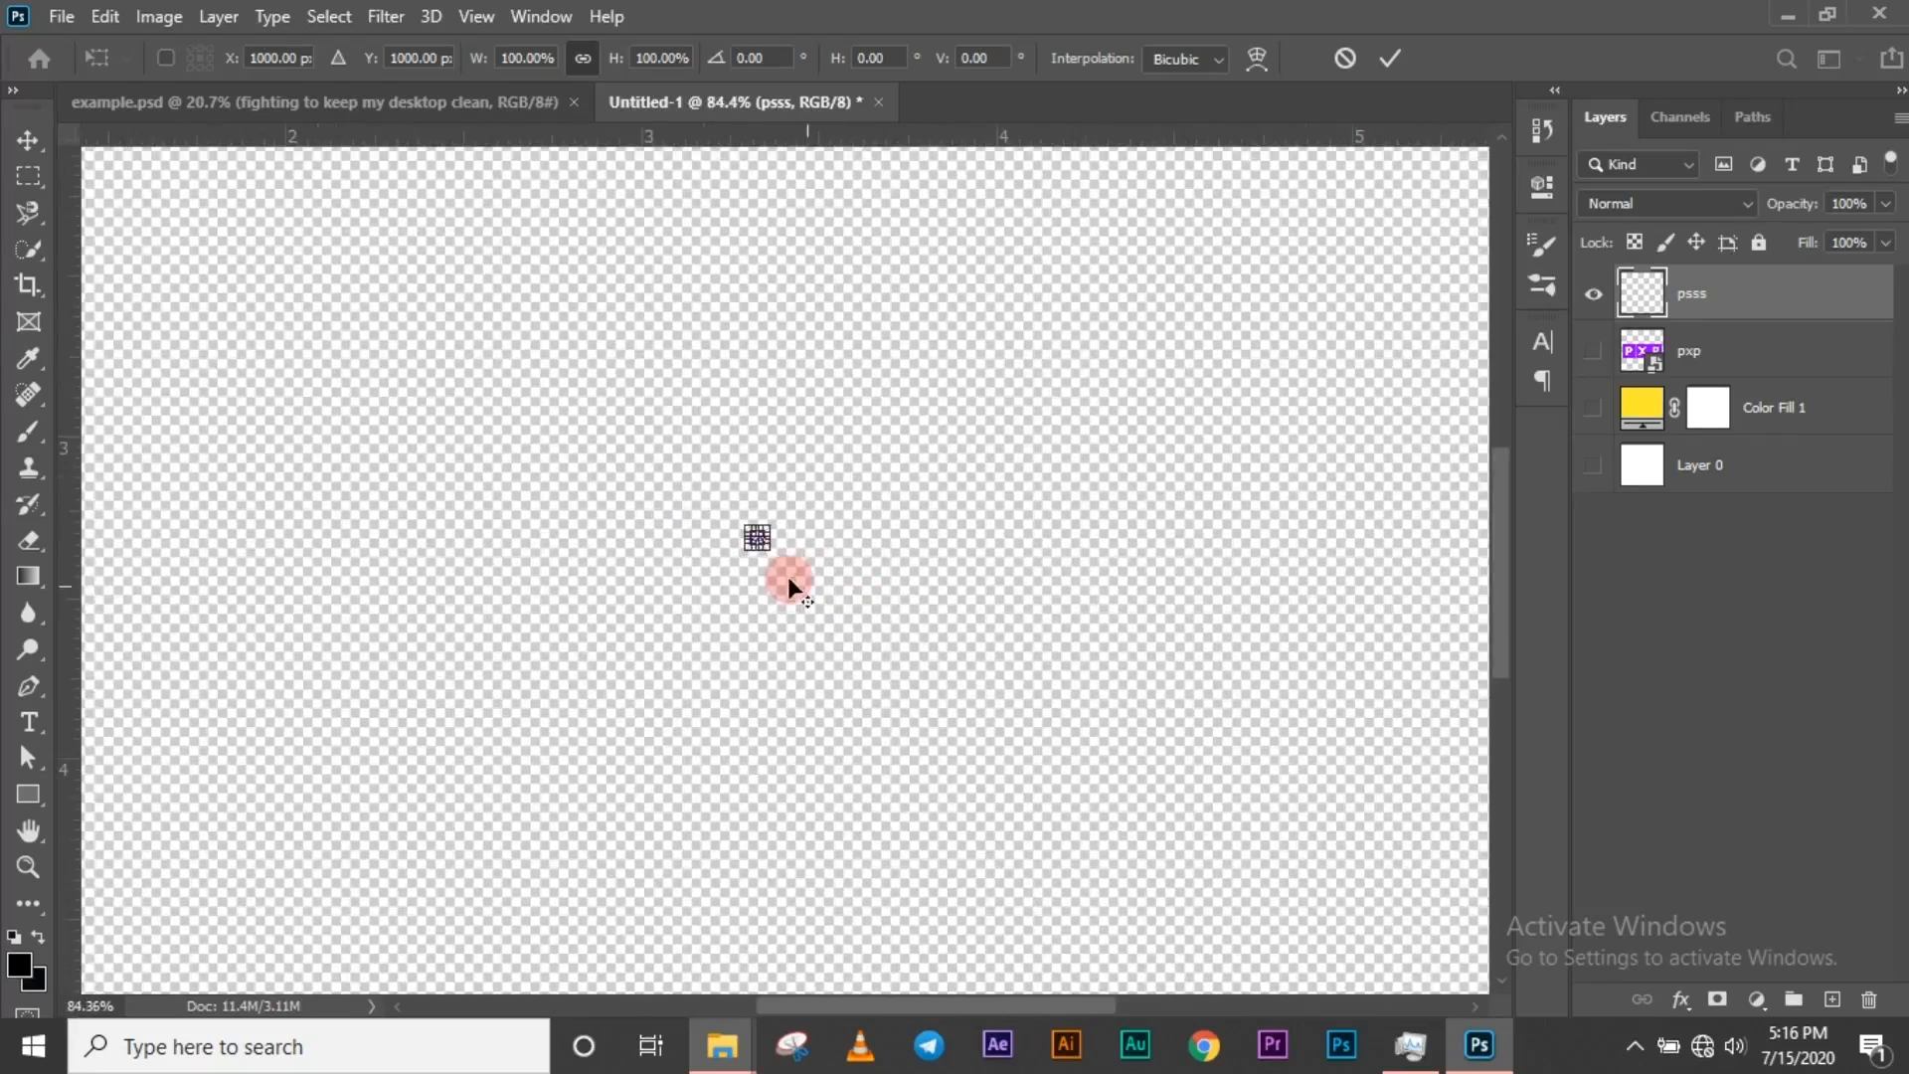
{"action": "scroll", "coordinate": [789, 581], "scroll_direction": "up", "scroll_amount": 3}
{"action": "left_click_drag", "start_coordinate": [771, 542], "coordinate": [1174, 936]}
{"action": "scroll", "coordinate": [1114, 810], "scroll_direction": "down", "scroll_amount": 5}
{"action": "left_click", "coordinate": [1402, 61]}
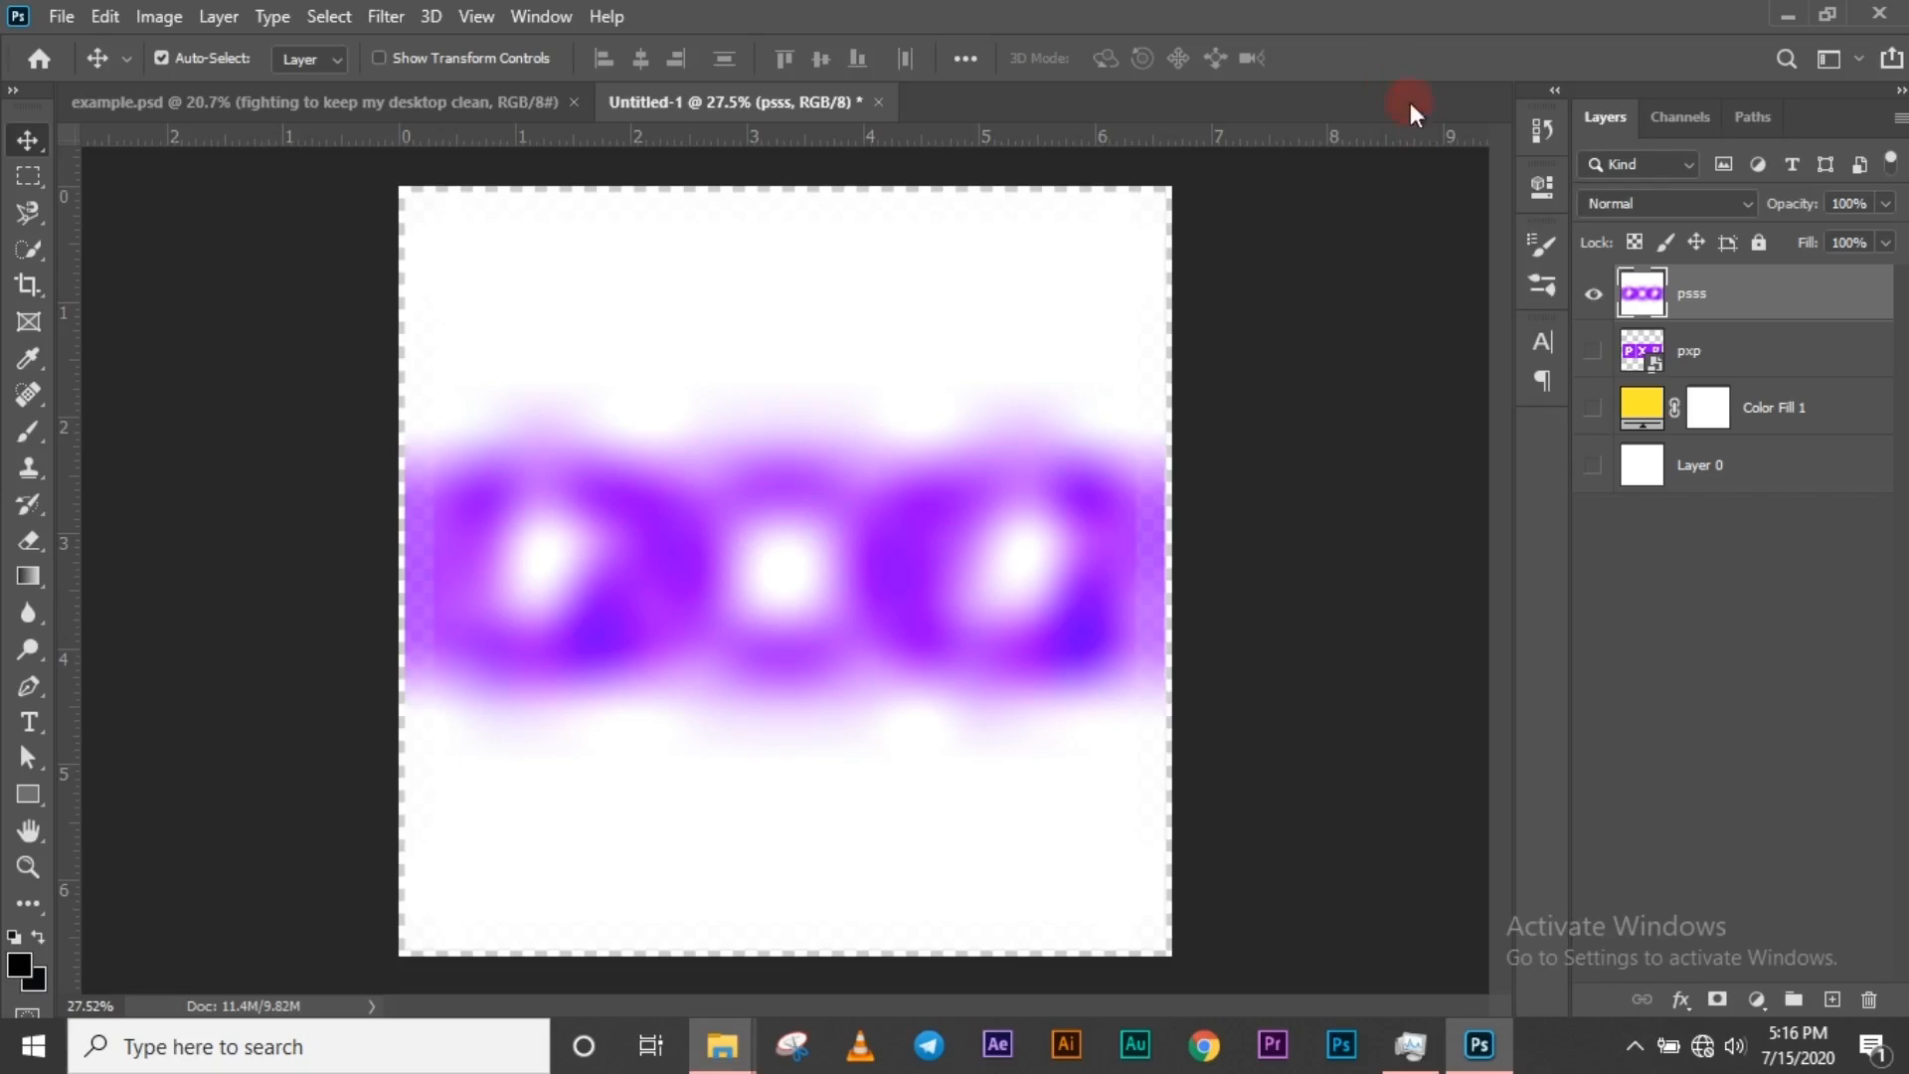
- Scale the psss layer up to about 102.22% to cover the remaining canvas edges
{"action": "key", "text": "ctrl+t"}
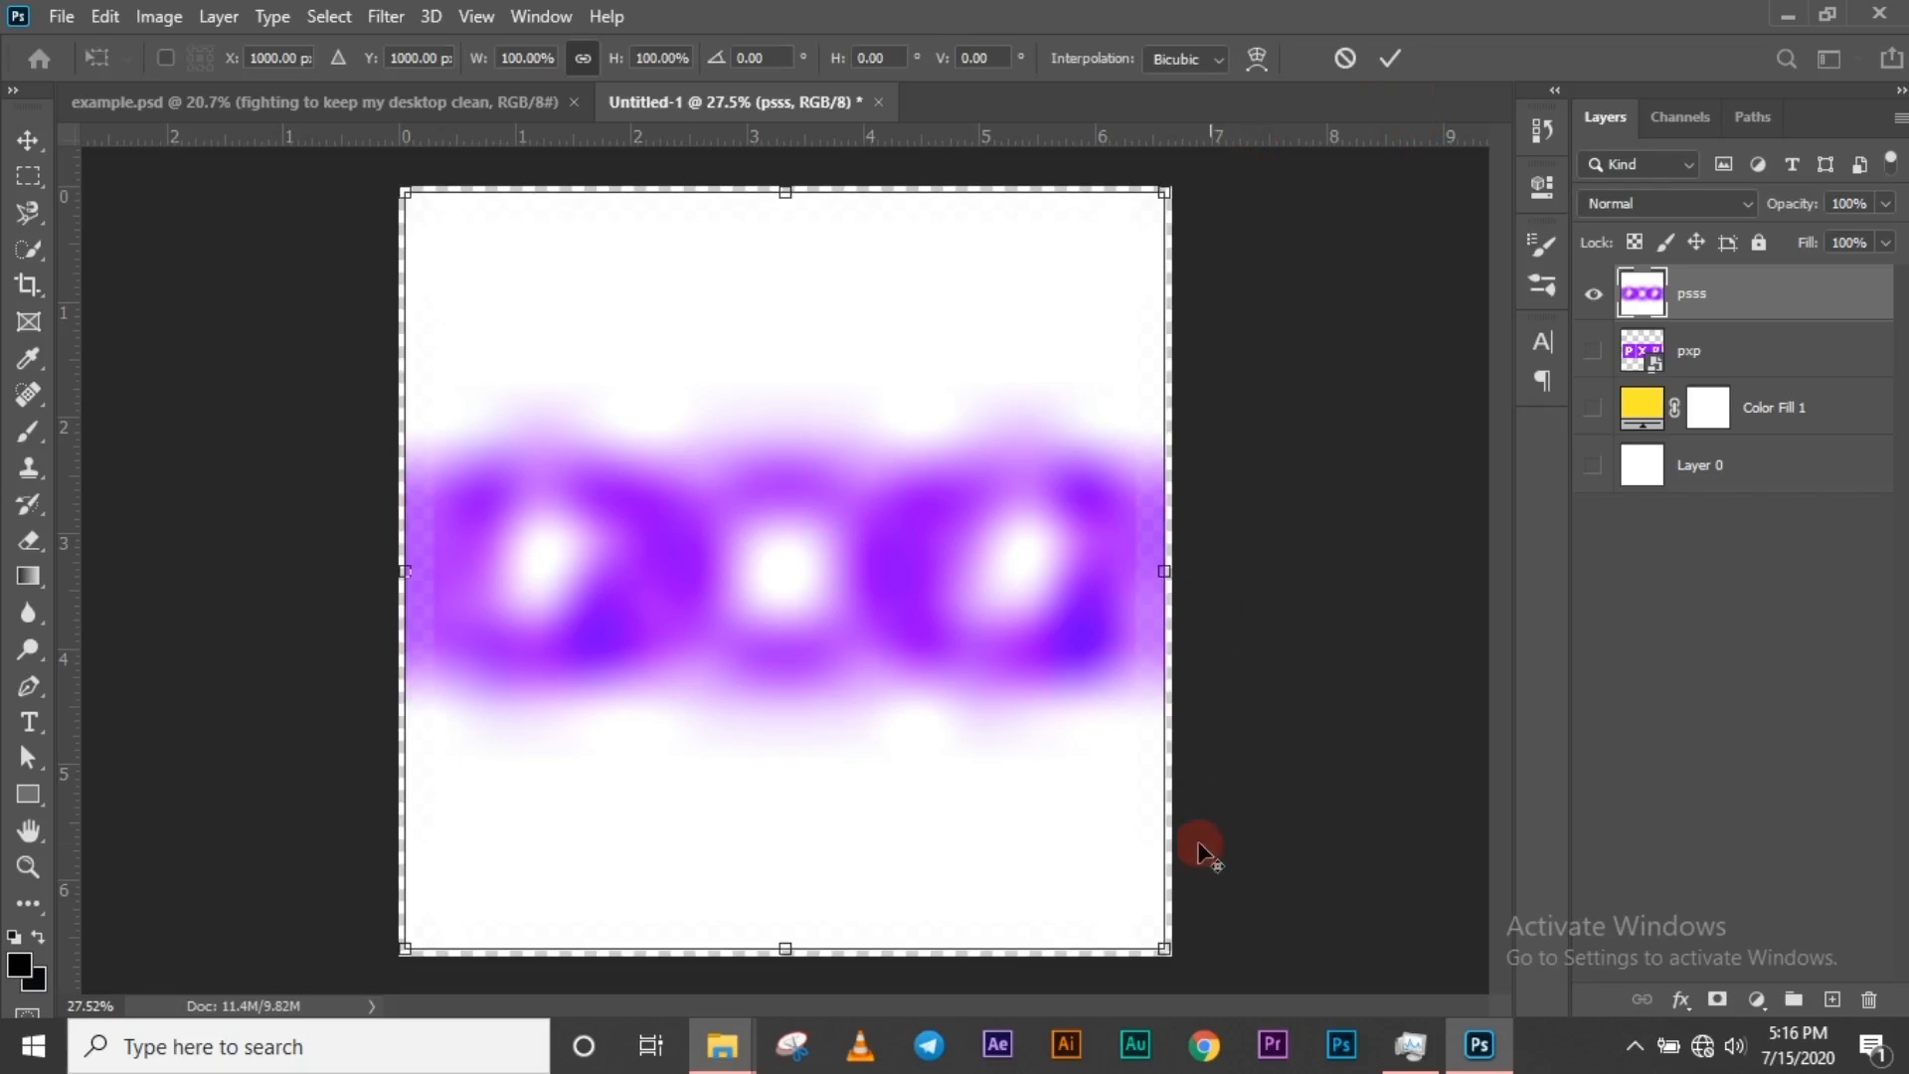
{"action": "left_click_drag", "start_coordinate": [1160, 947], "coordinate": [1166, 952]}
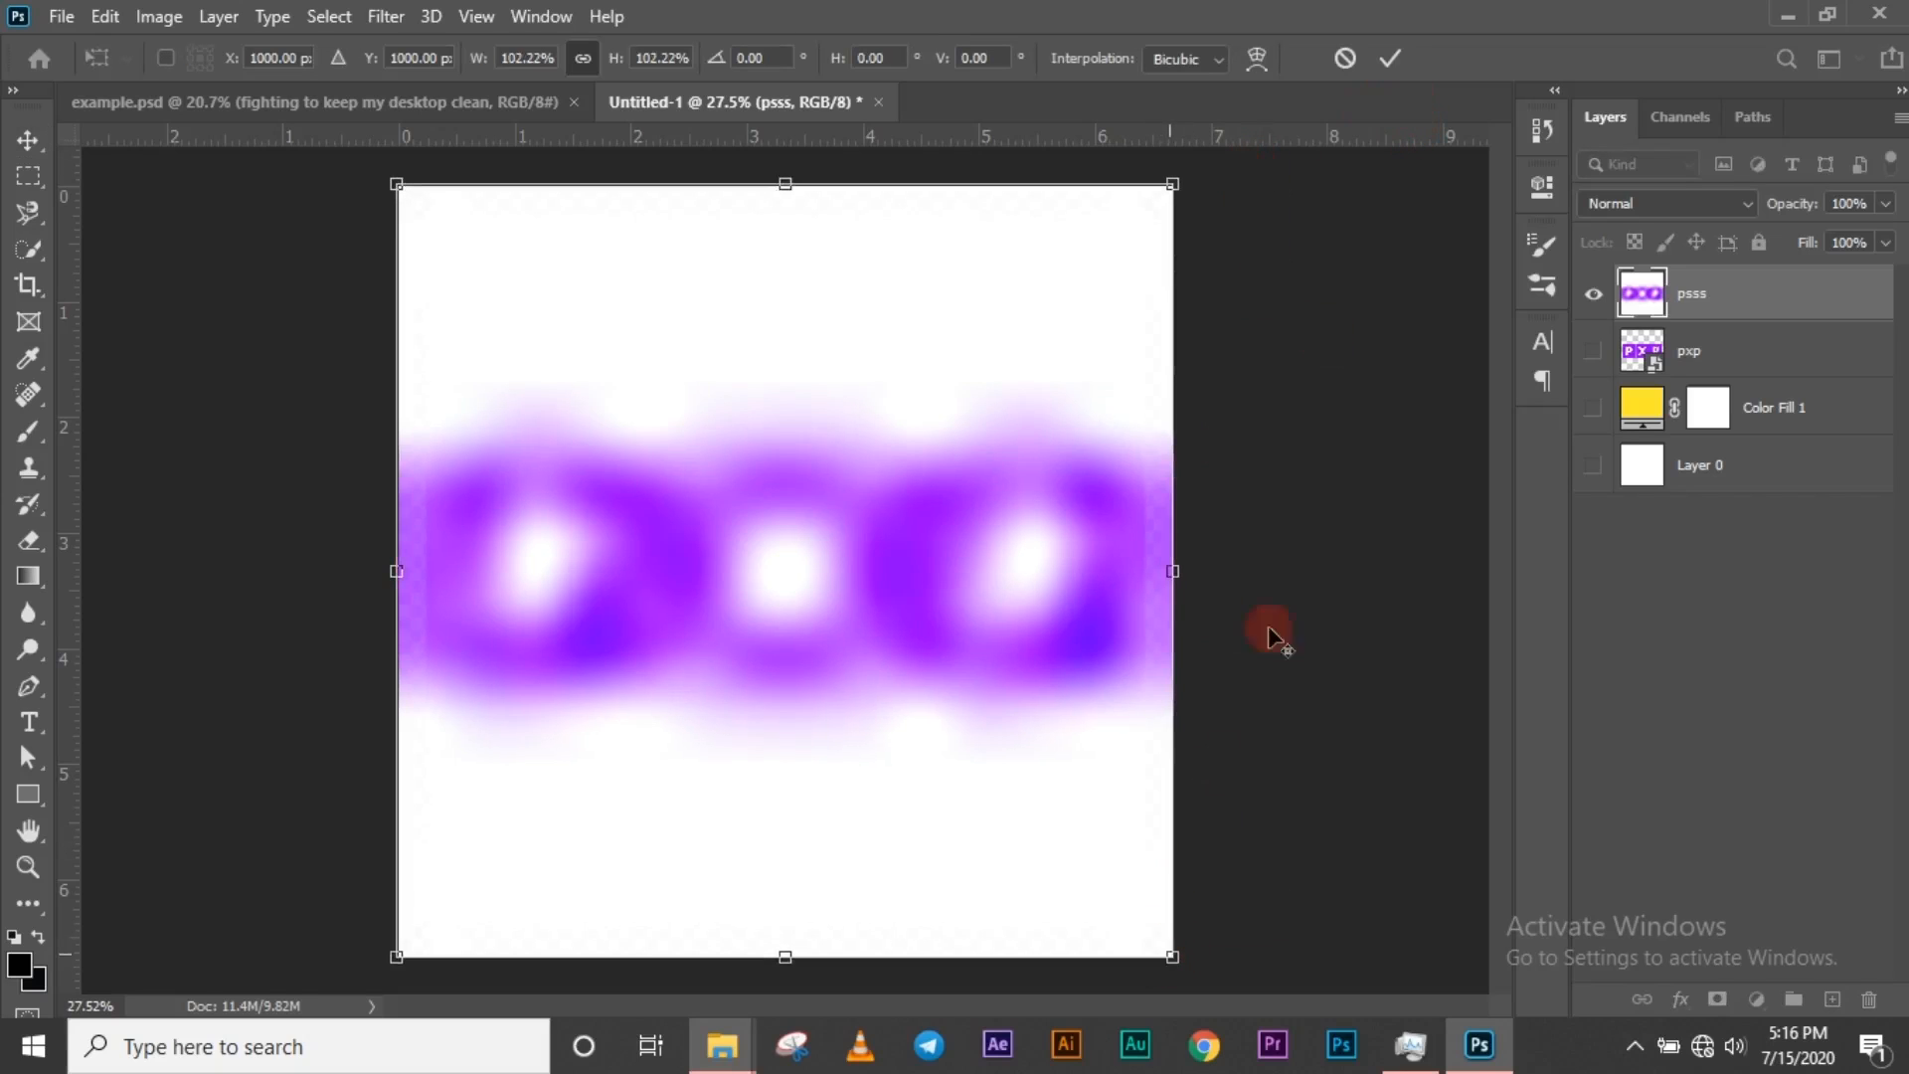
{"action": "left_click", "coordinate": [1389, 57]}
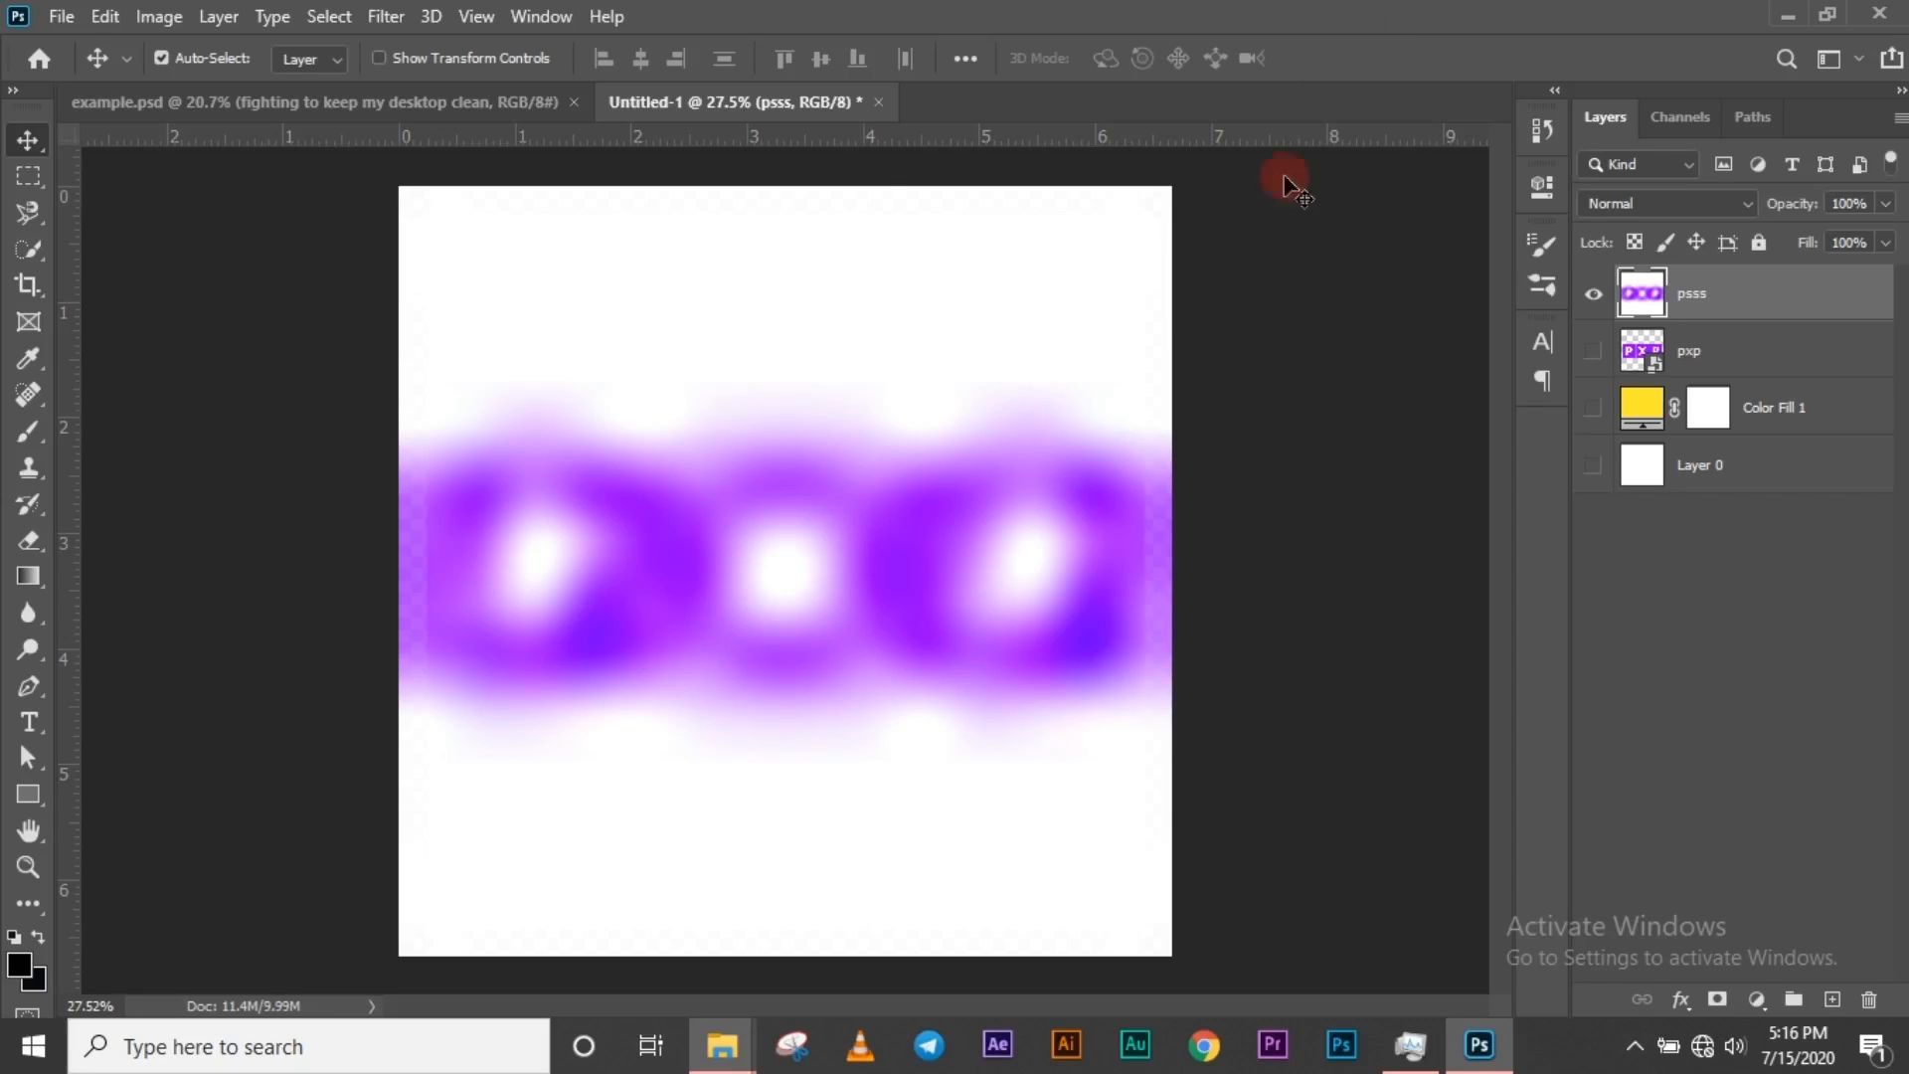
- Hide the psss layer and show the pxp smart object layer in its place
{"action": "left_click", "coordinate": [1591, 297]}
{"action": "right_click", "coordinate": [1700, 360]}
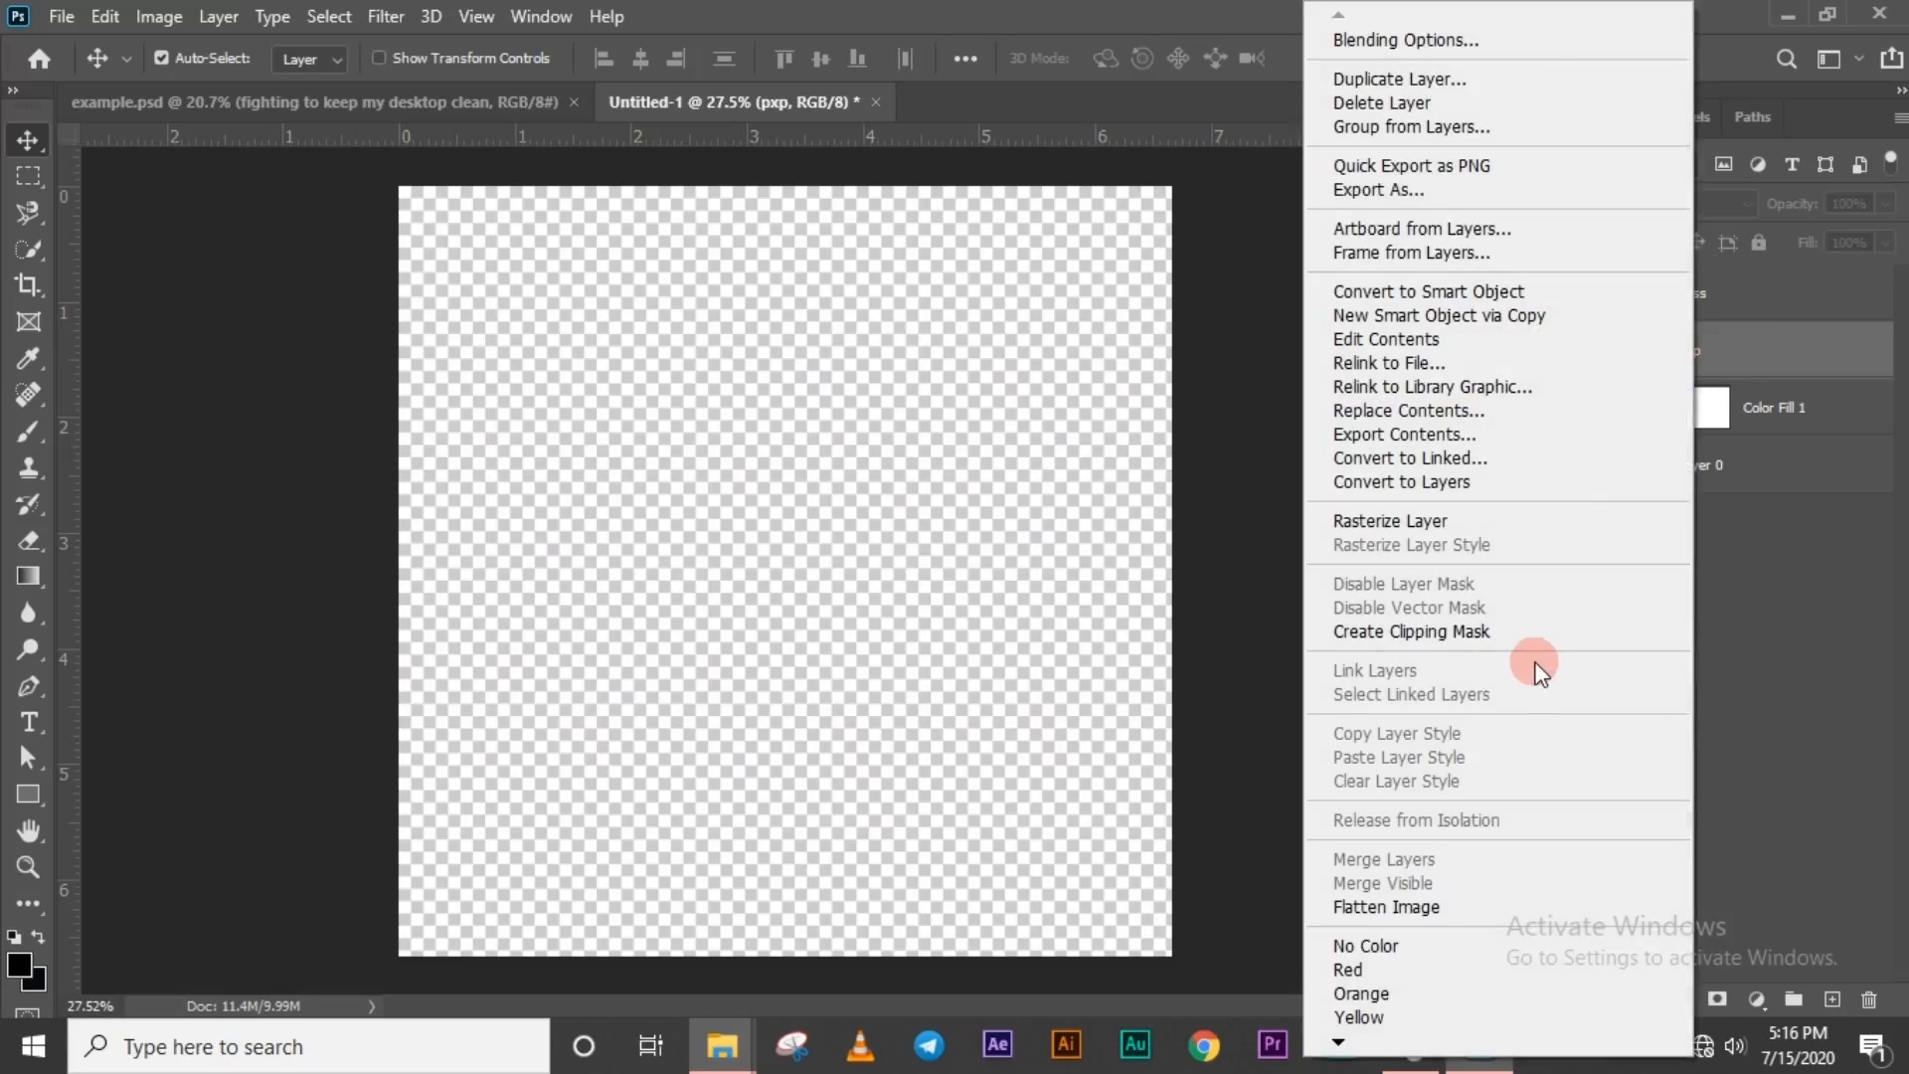
{"action": "left_click", "coordinate": [1483, 636]}
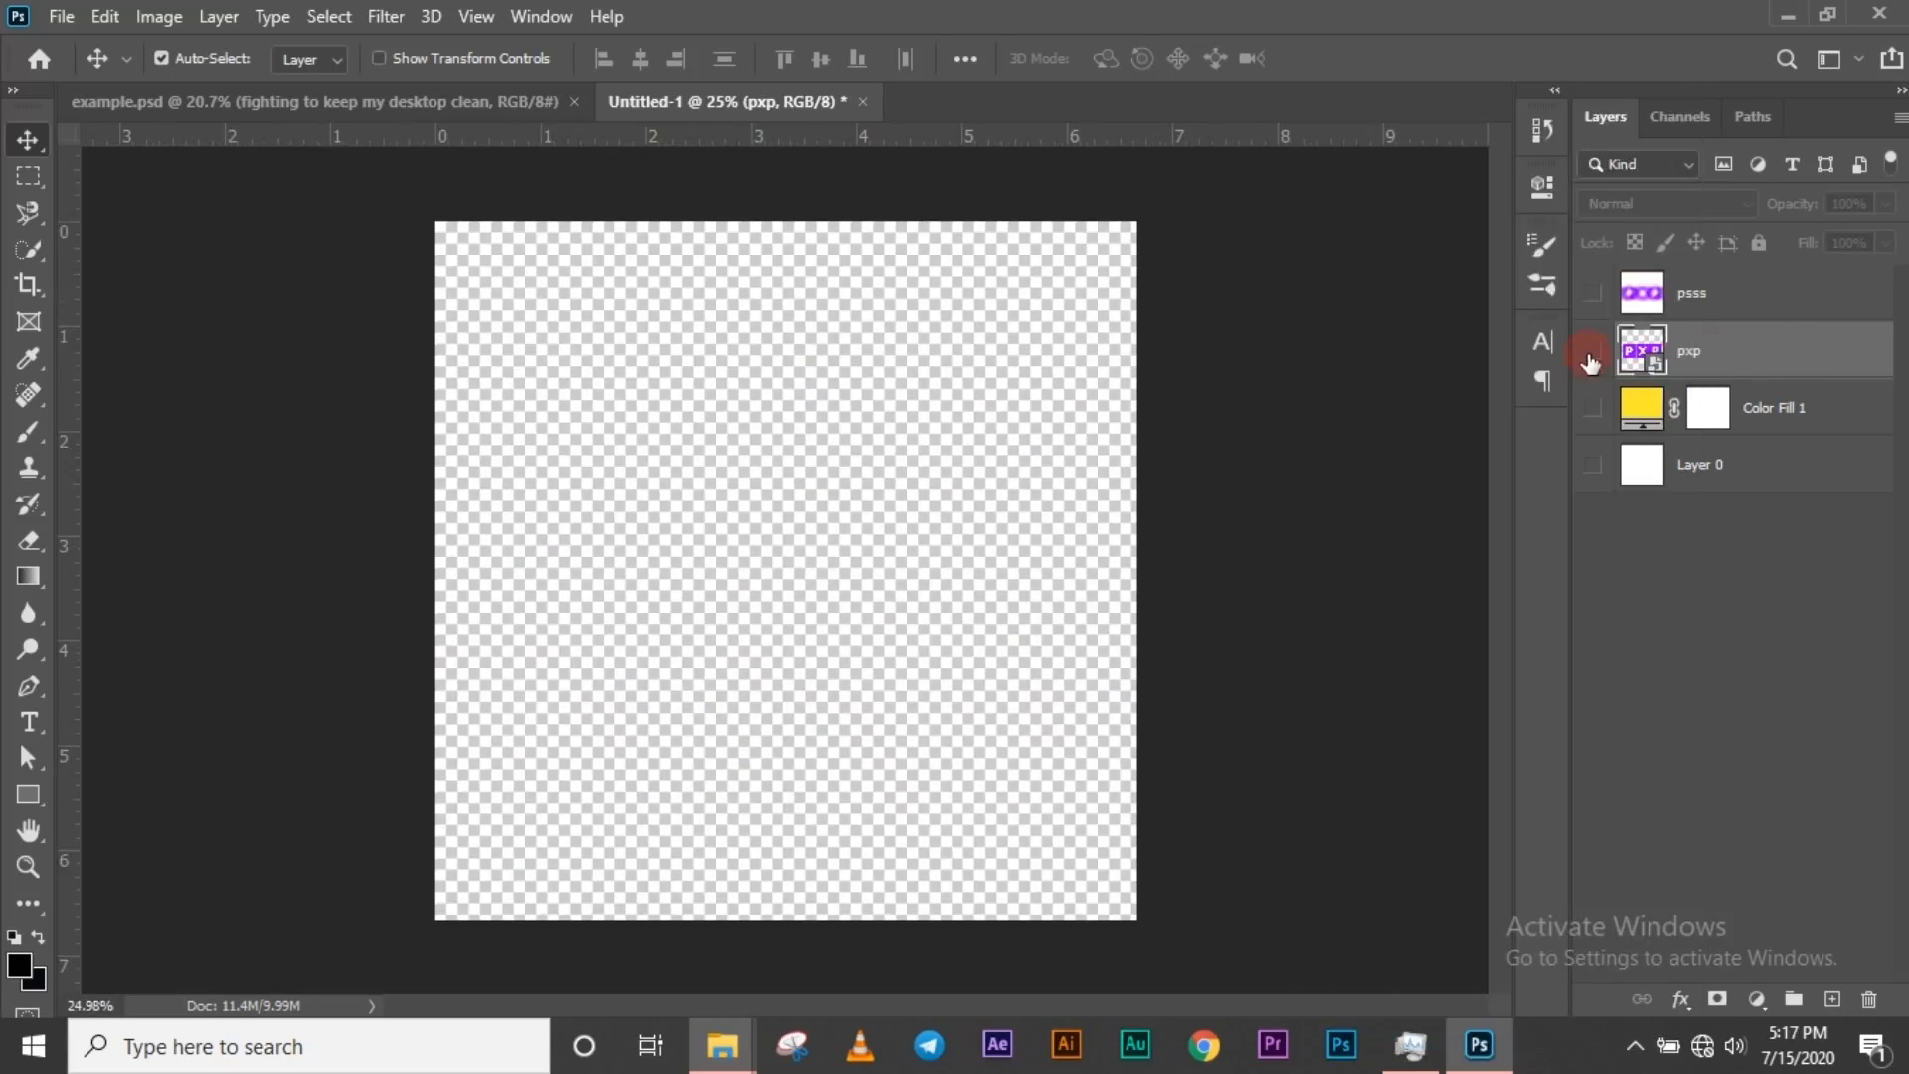
{"action": "left_click", "coordinate": [1593, 353]}
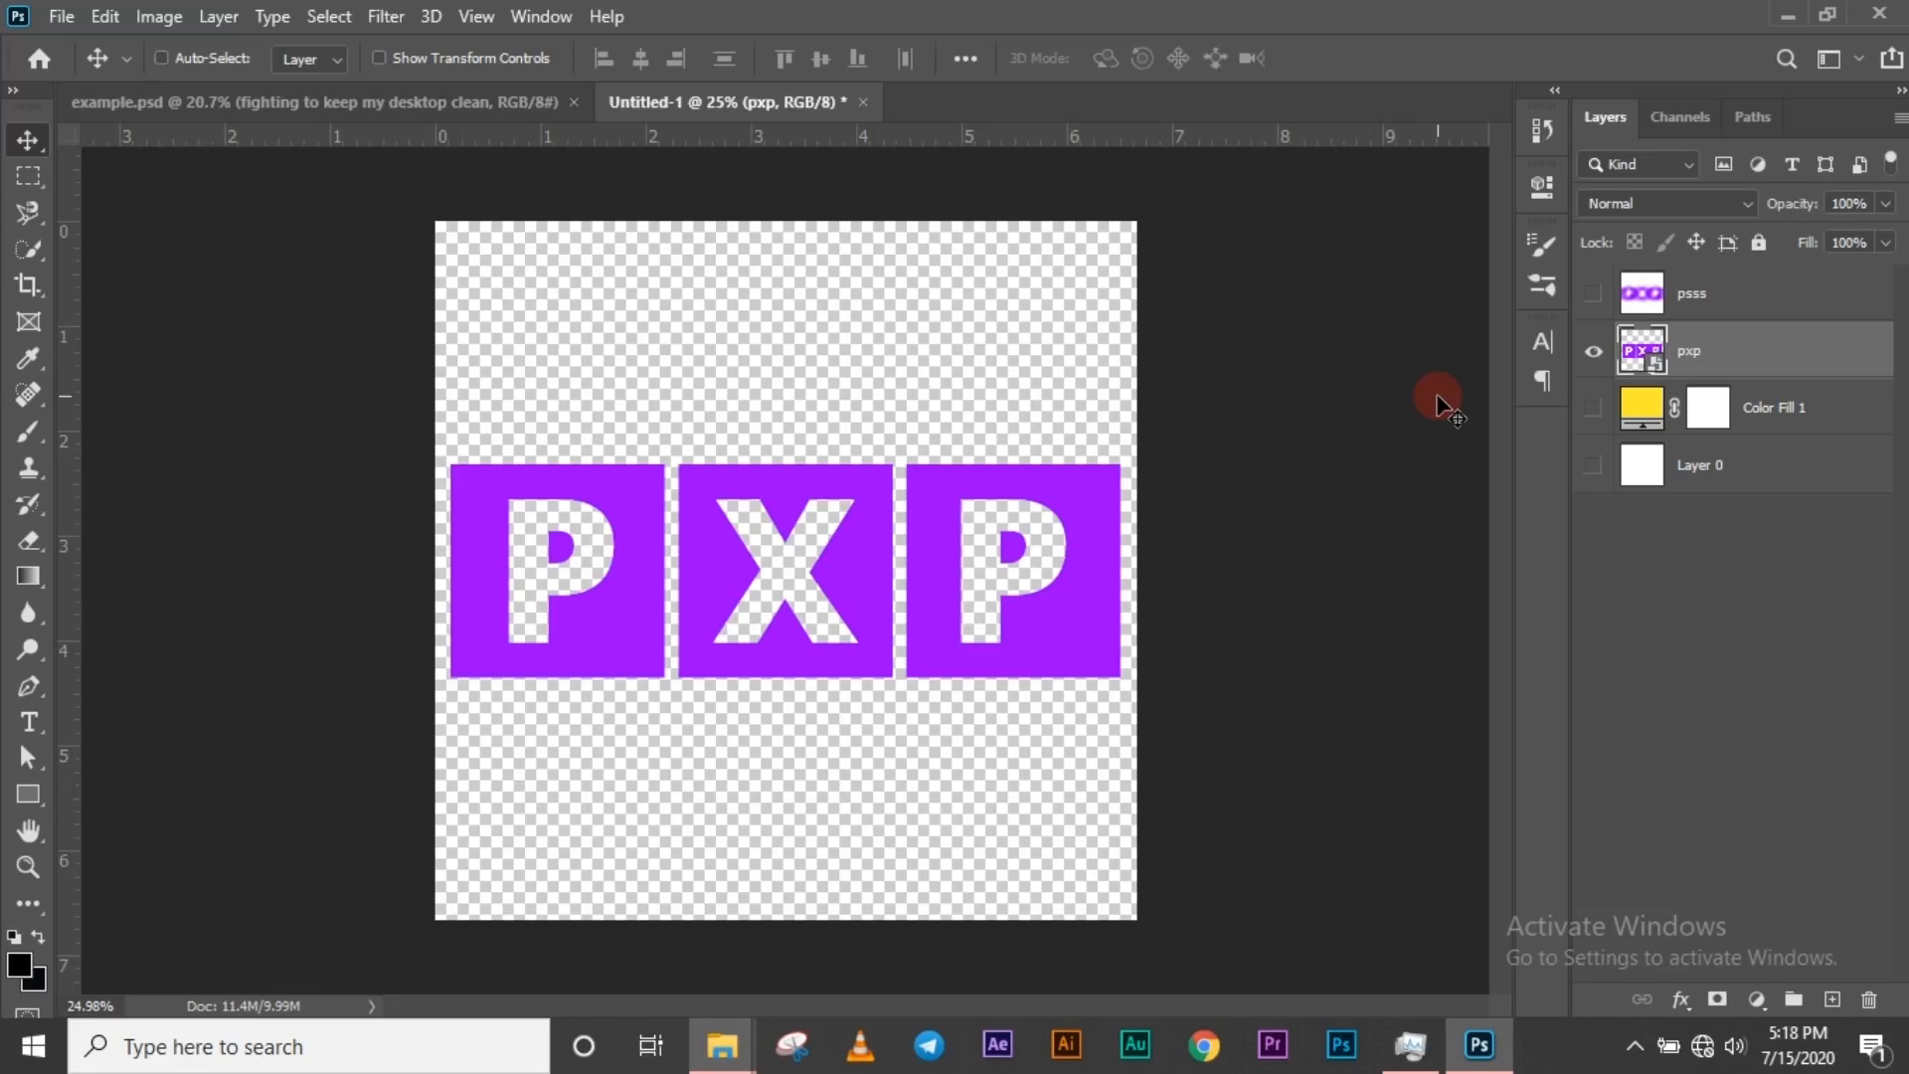
- Scale the pxp smart object down around its centre to about 4.40% with Free Transform and apply it
{"action": "key", "text": "ctrl+t"}
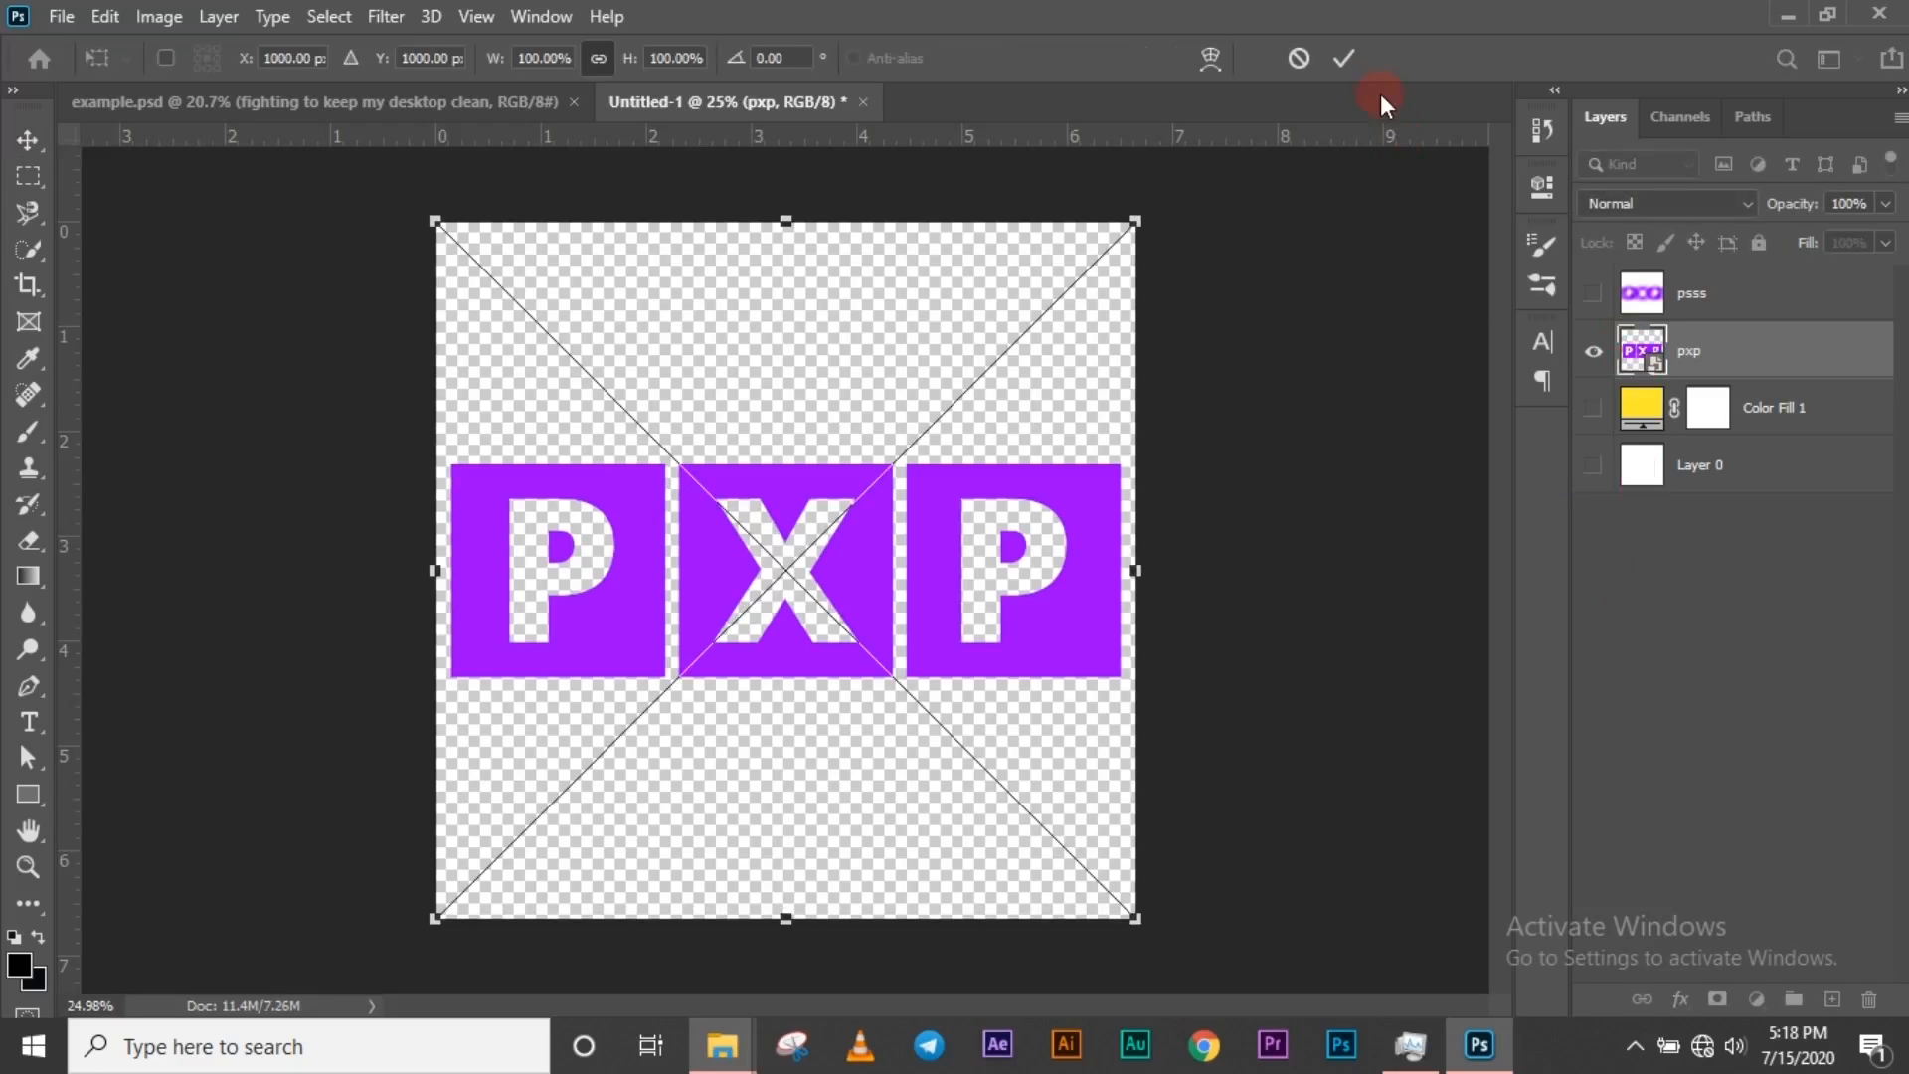
{"action": "left_click", "coordinate": [1344, 58]}
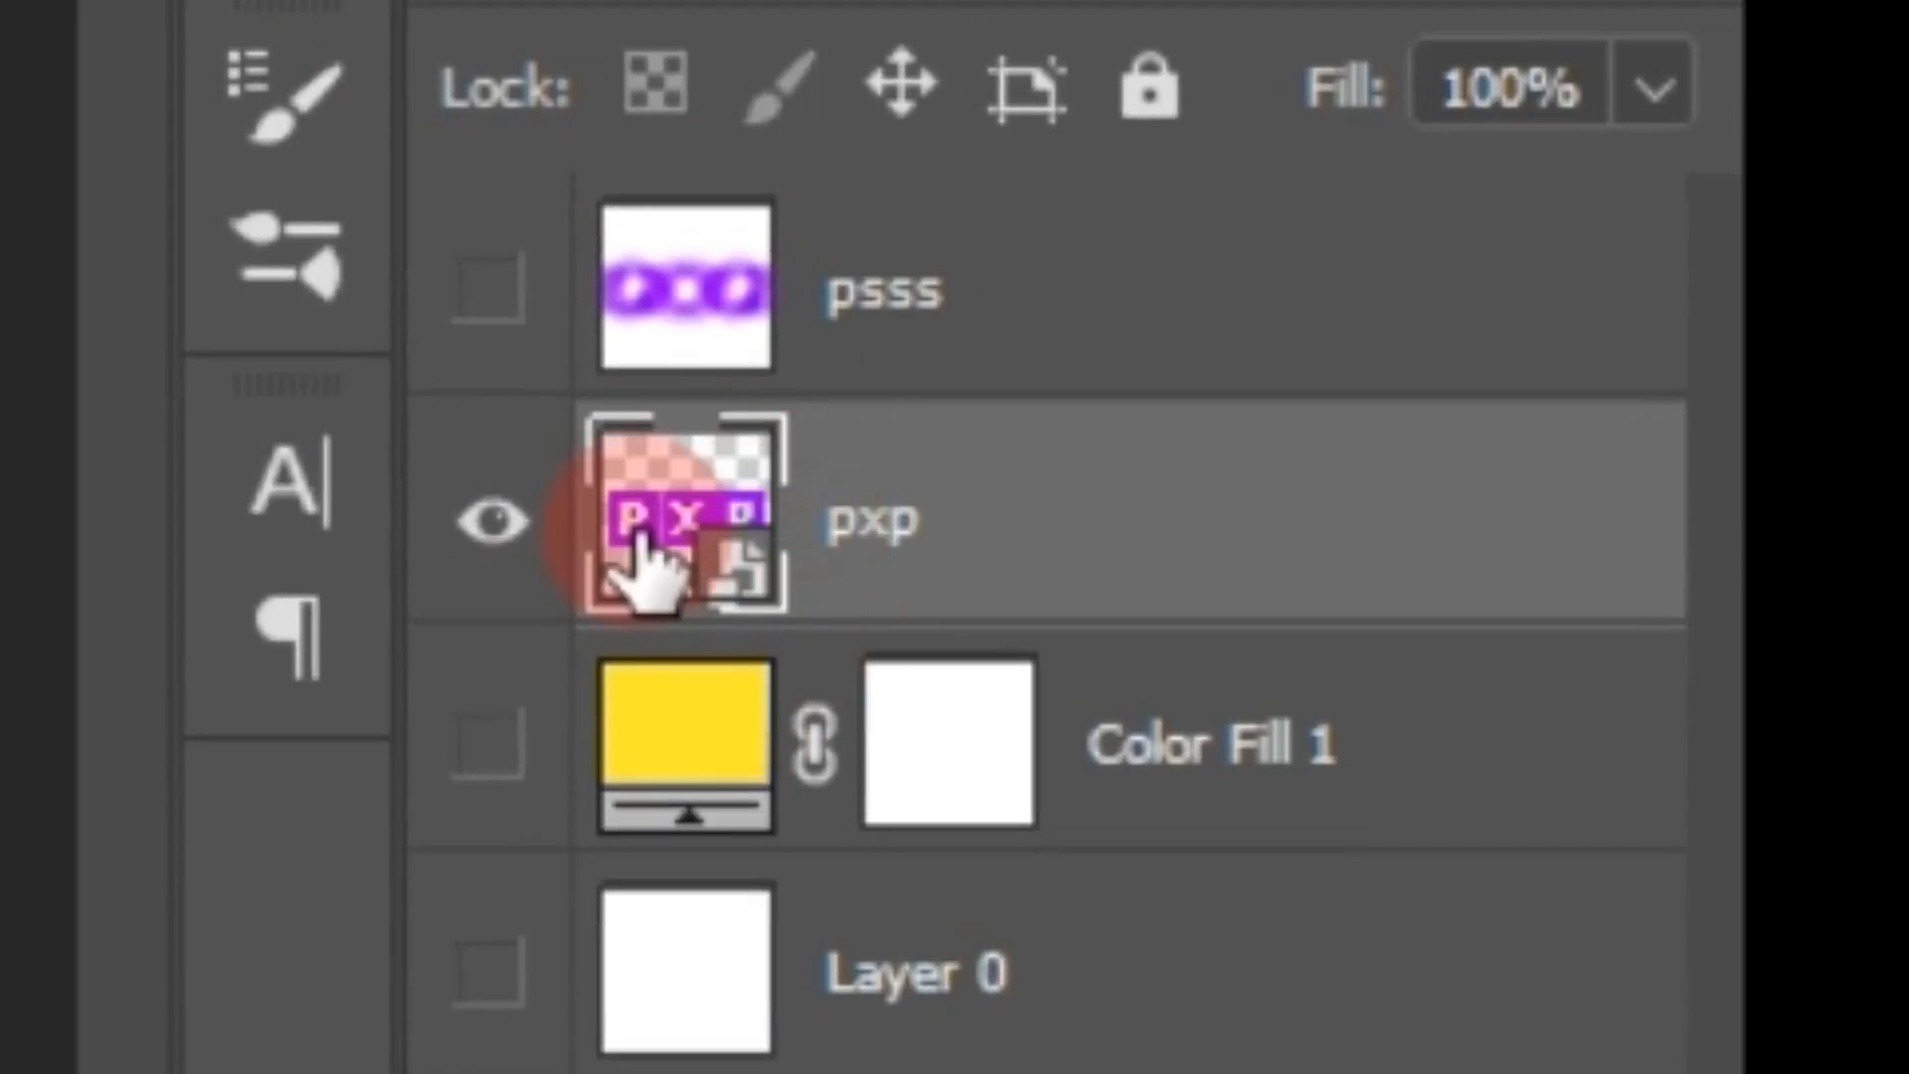
{"action": "key", "text": "ctrl+t"}
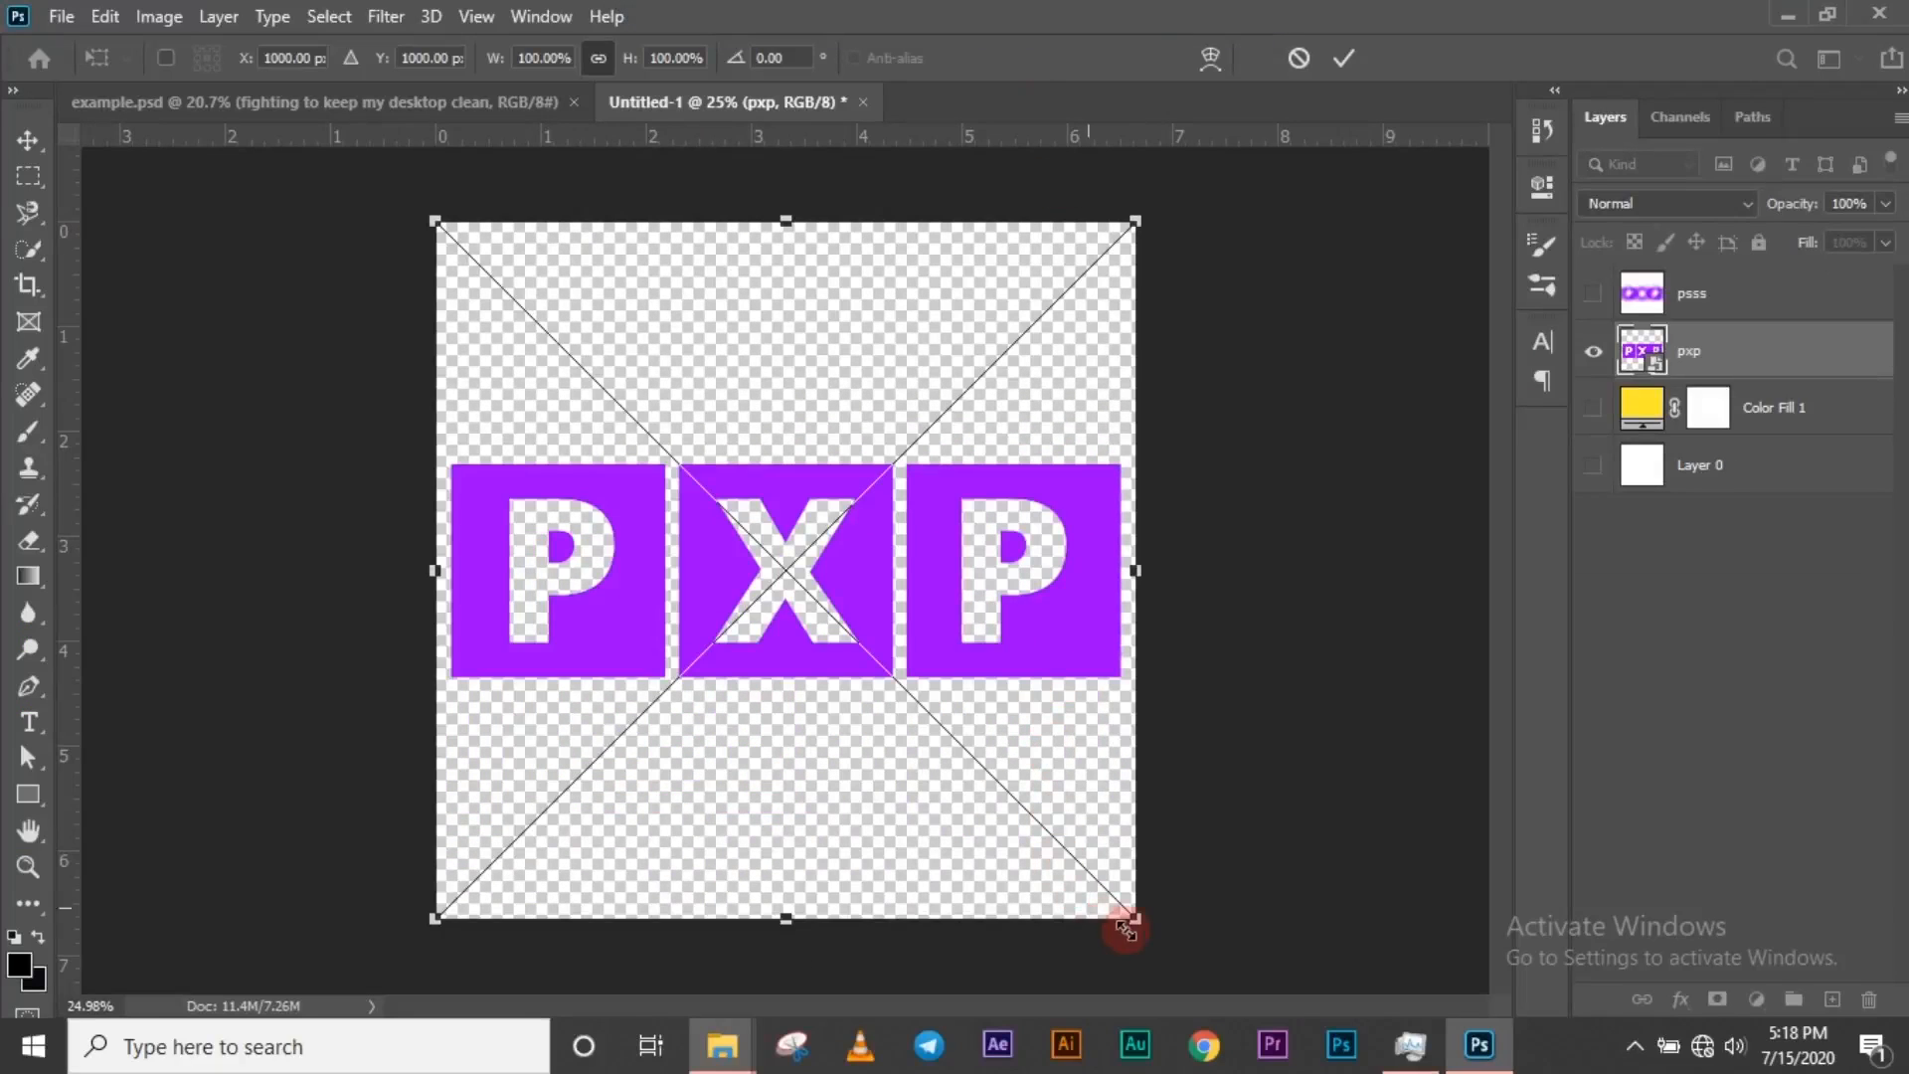
{"action": "left_click_drag", "start_coordinate": [1134, 918], "coordinate": [796, 586]}
{"action": "left_click", "coordinate": [1338, 62]}
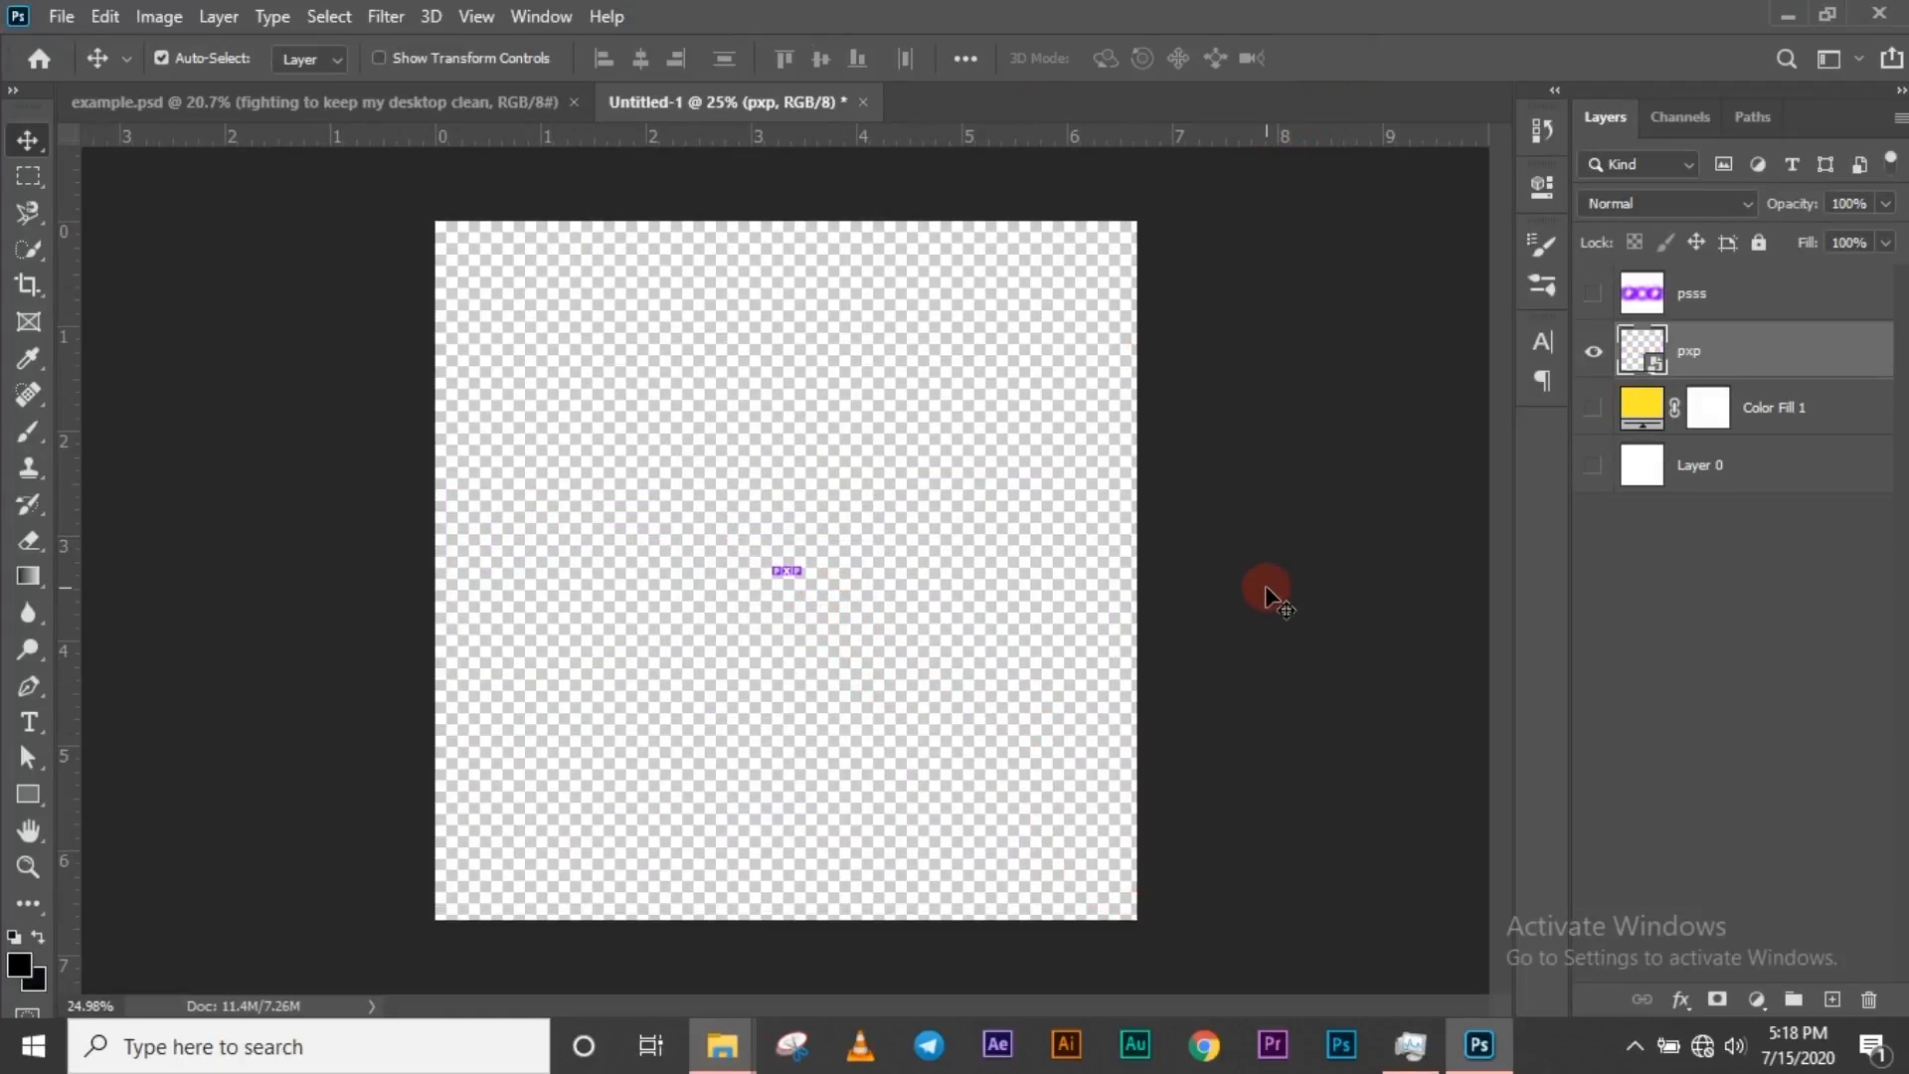
- Shrink the pxp smart object further around its centre to about 2.71% and apply the transform
{"action": "scroll", "coordinate": [779, 579], "scroll_direction": "up", "scroll_amount": 6}
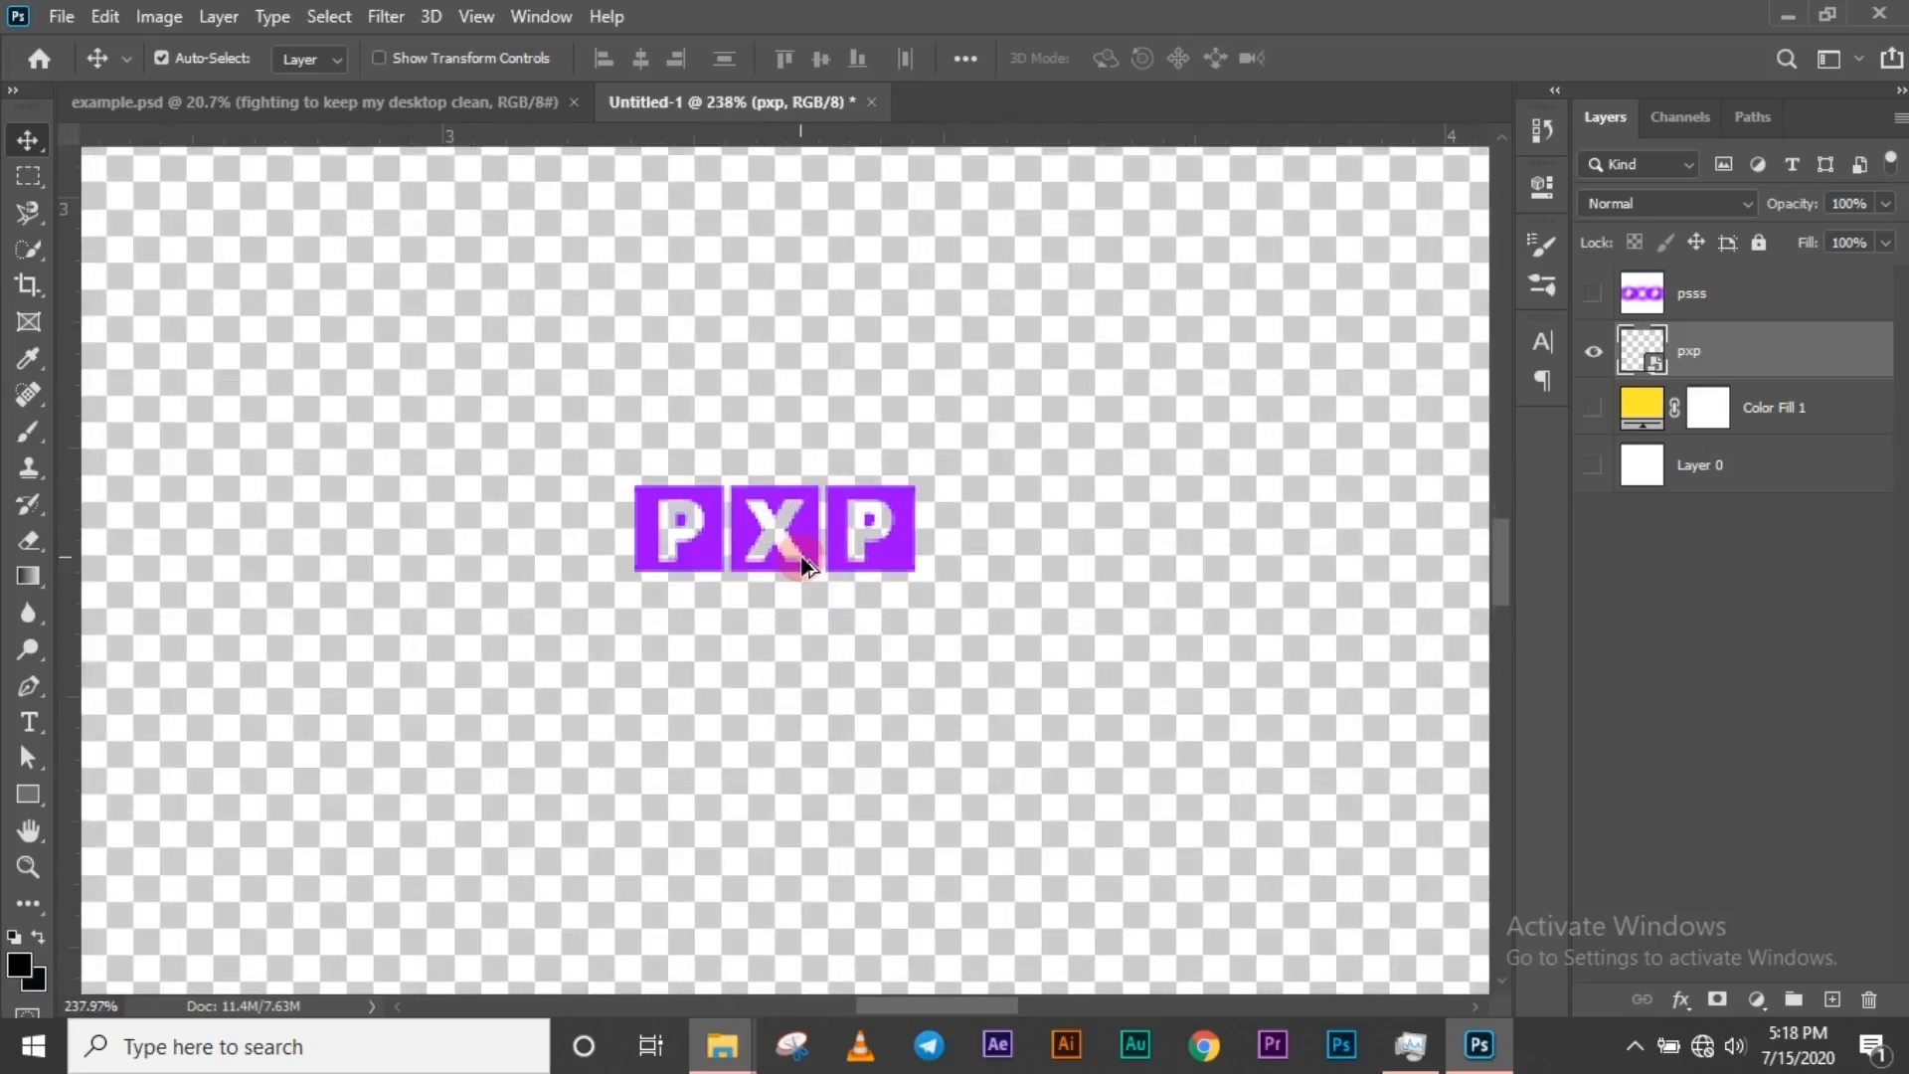
{"action": "scroll", "coordinate": [802, 563], "scroll_direction": "up", "scroll_amount": 5}
{"action": "key", "text": "ctrl+t"}
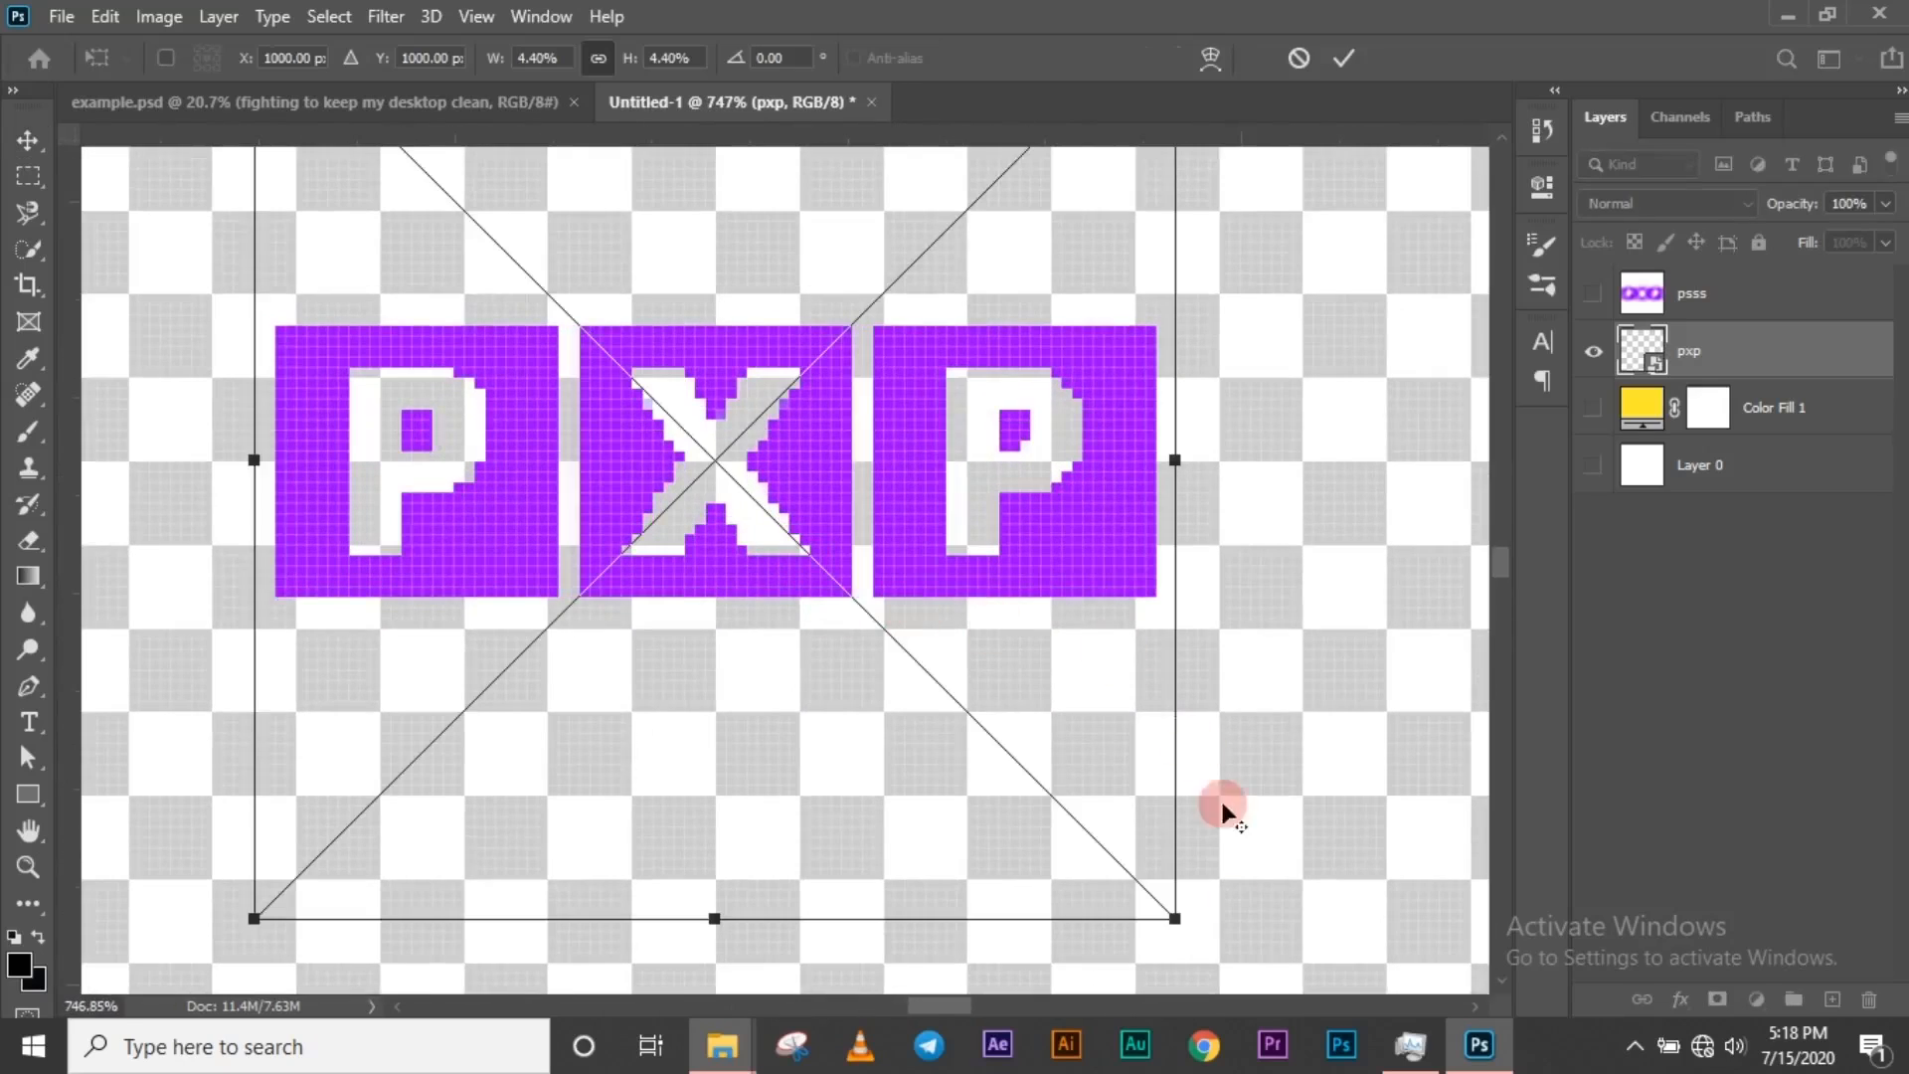
{"action": "left_click_drag", "start_coordinate": [1176, 917], "coordinate": [992, 748]}
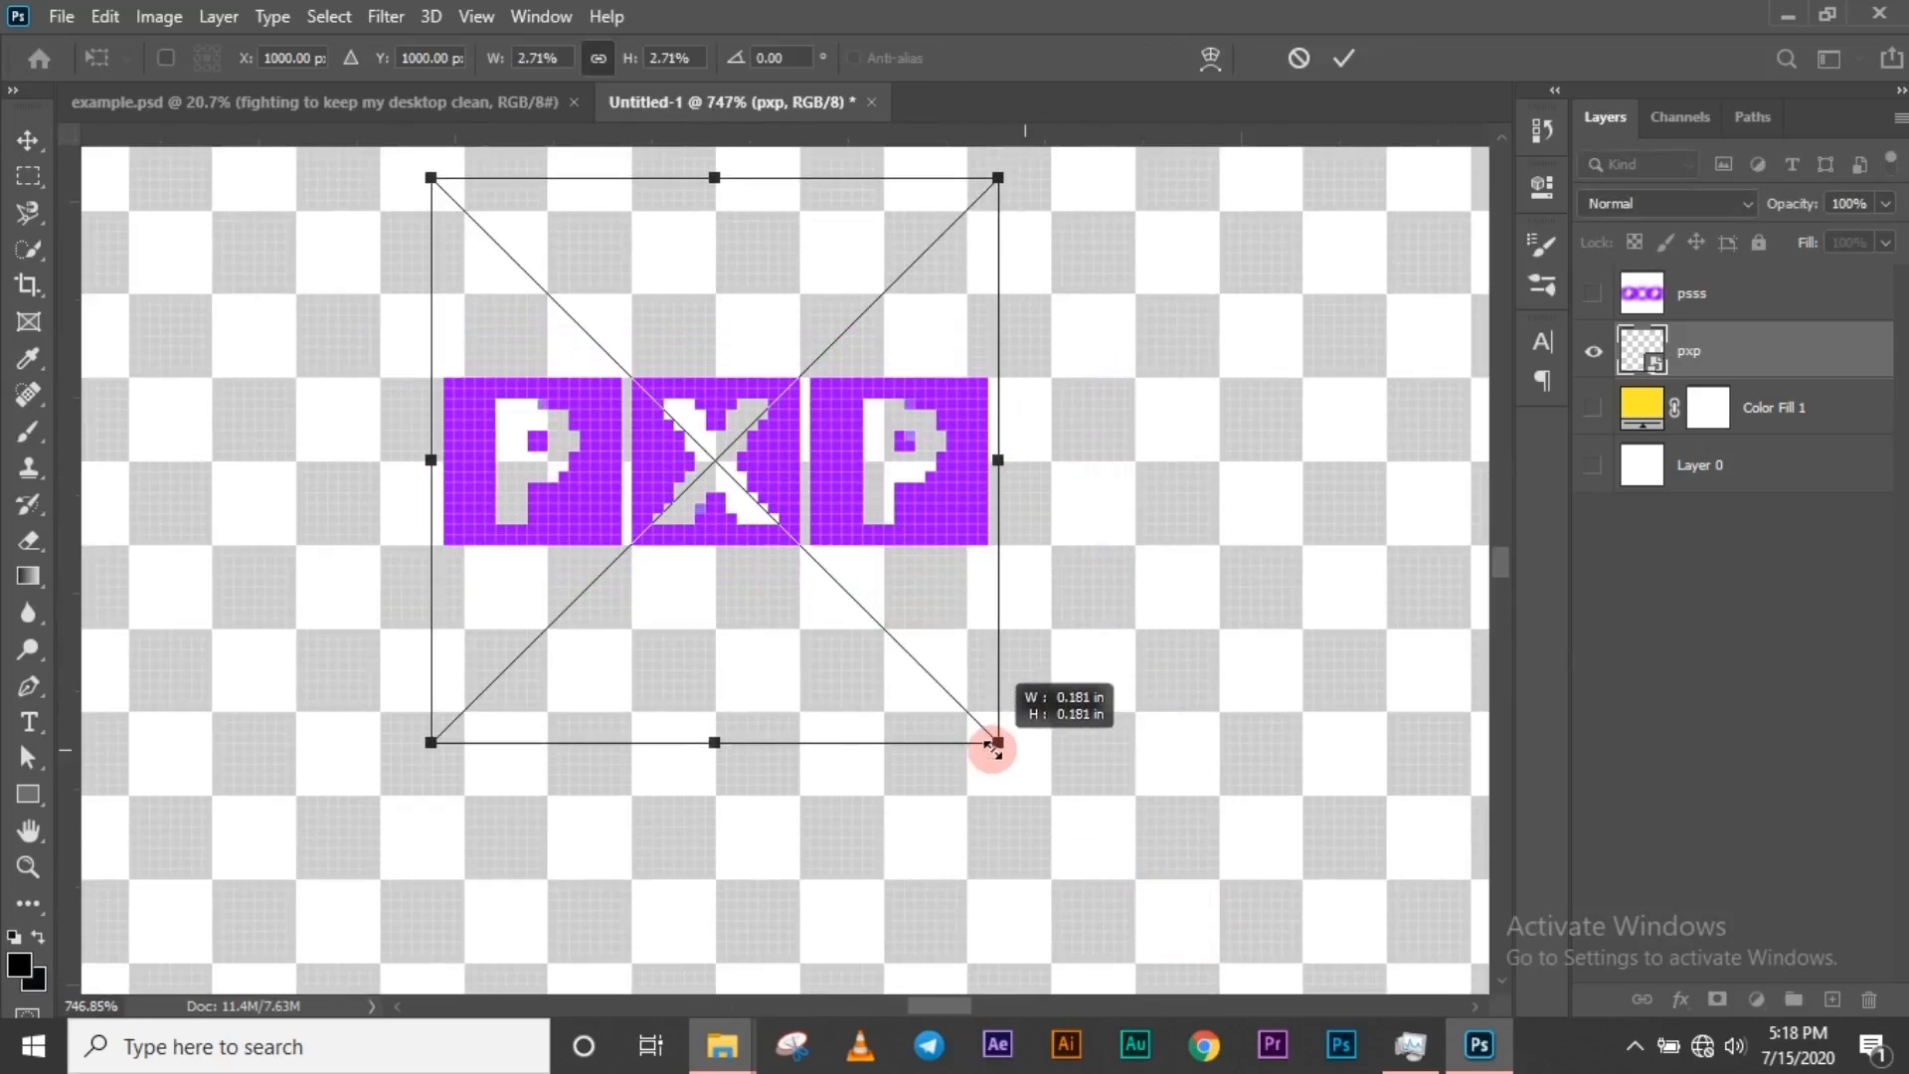
{"action": "left_click", "coordinate": [1344, 57]}
- Enlarge the pxp smart object around its centre to about 99.14%, apply the transform, and inspect the logo's edges
{"action": "scroll", "coordinate": [984, 482], "scroll_direction": "down", "scroll_amount": 6}
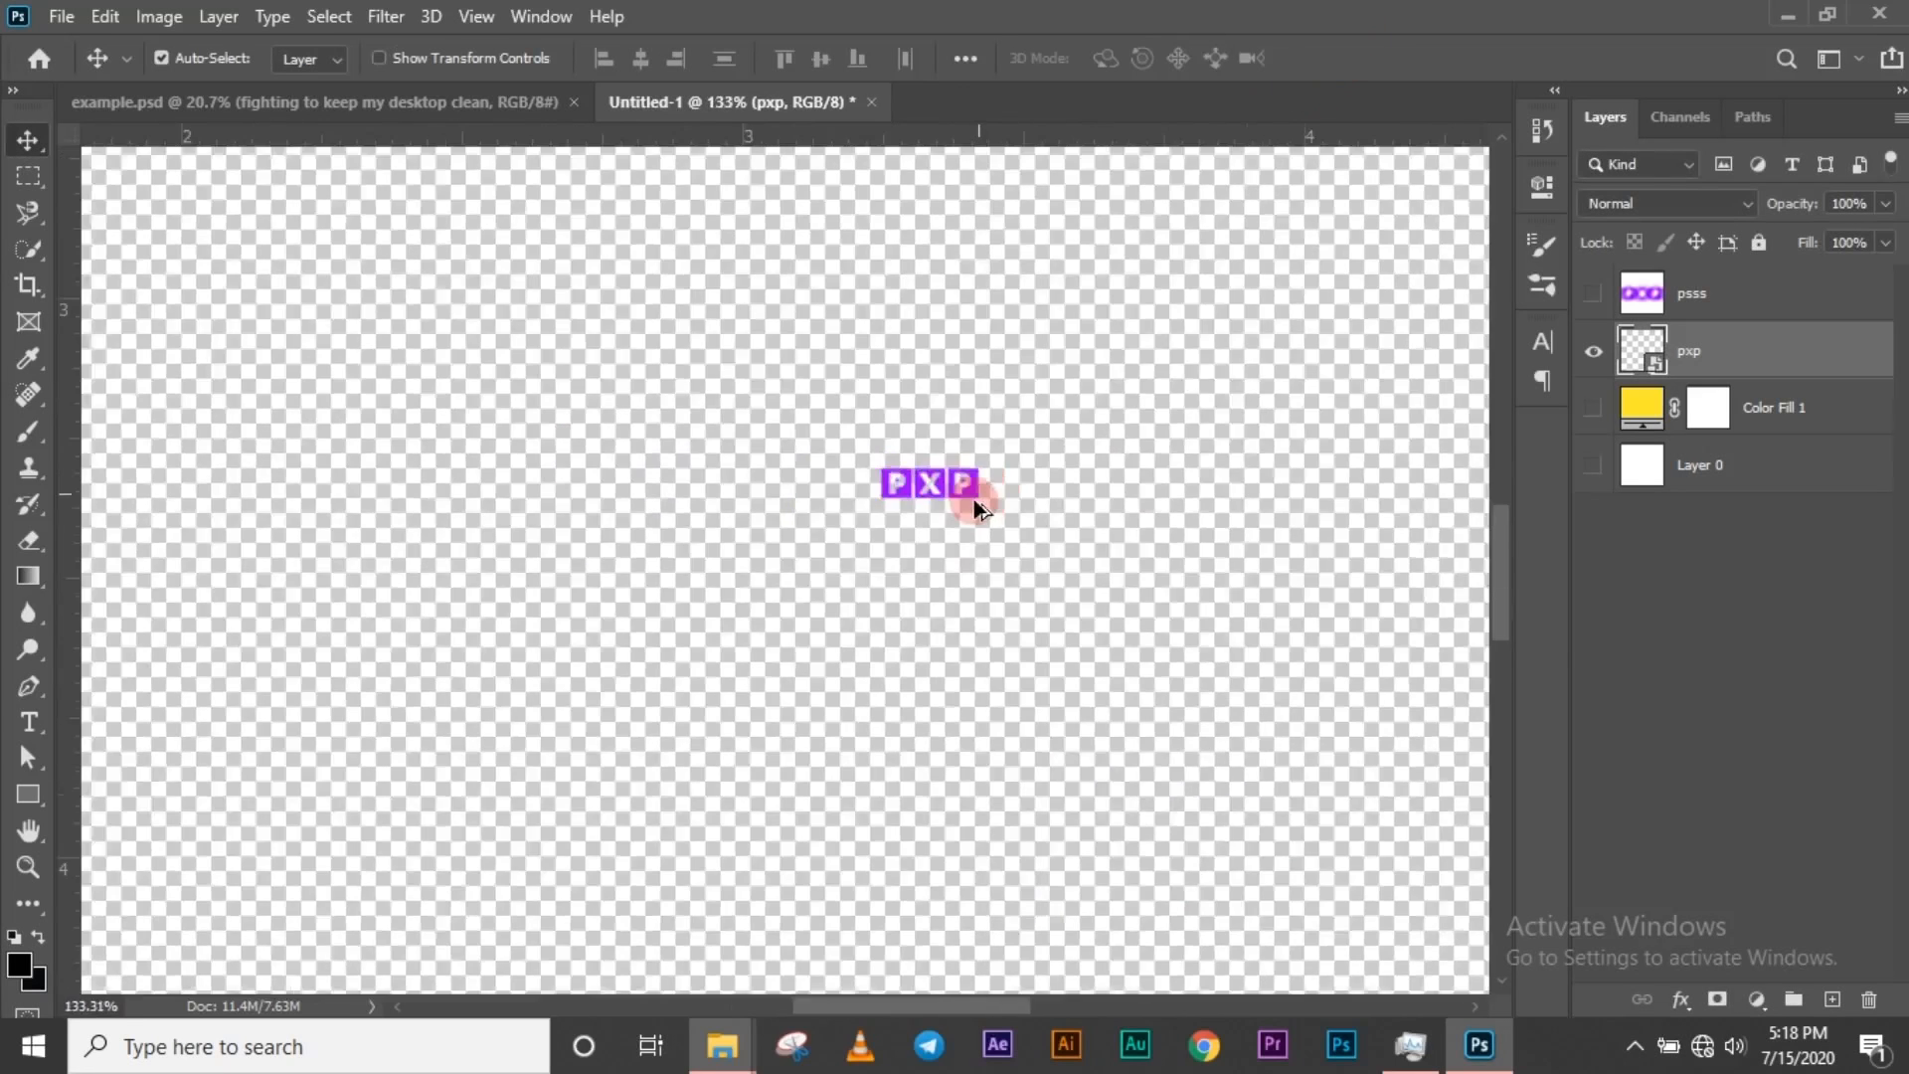
{"action": "scroll", "coordinate": [974, 499], "scroll_direction": "down", "scroll_amount": 5}
{"action": "key", "text": "ctrl+t"}
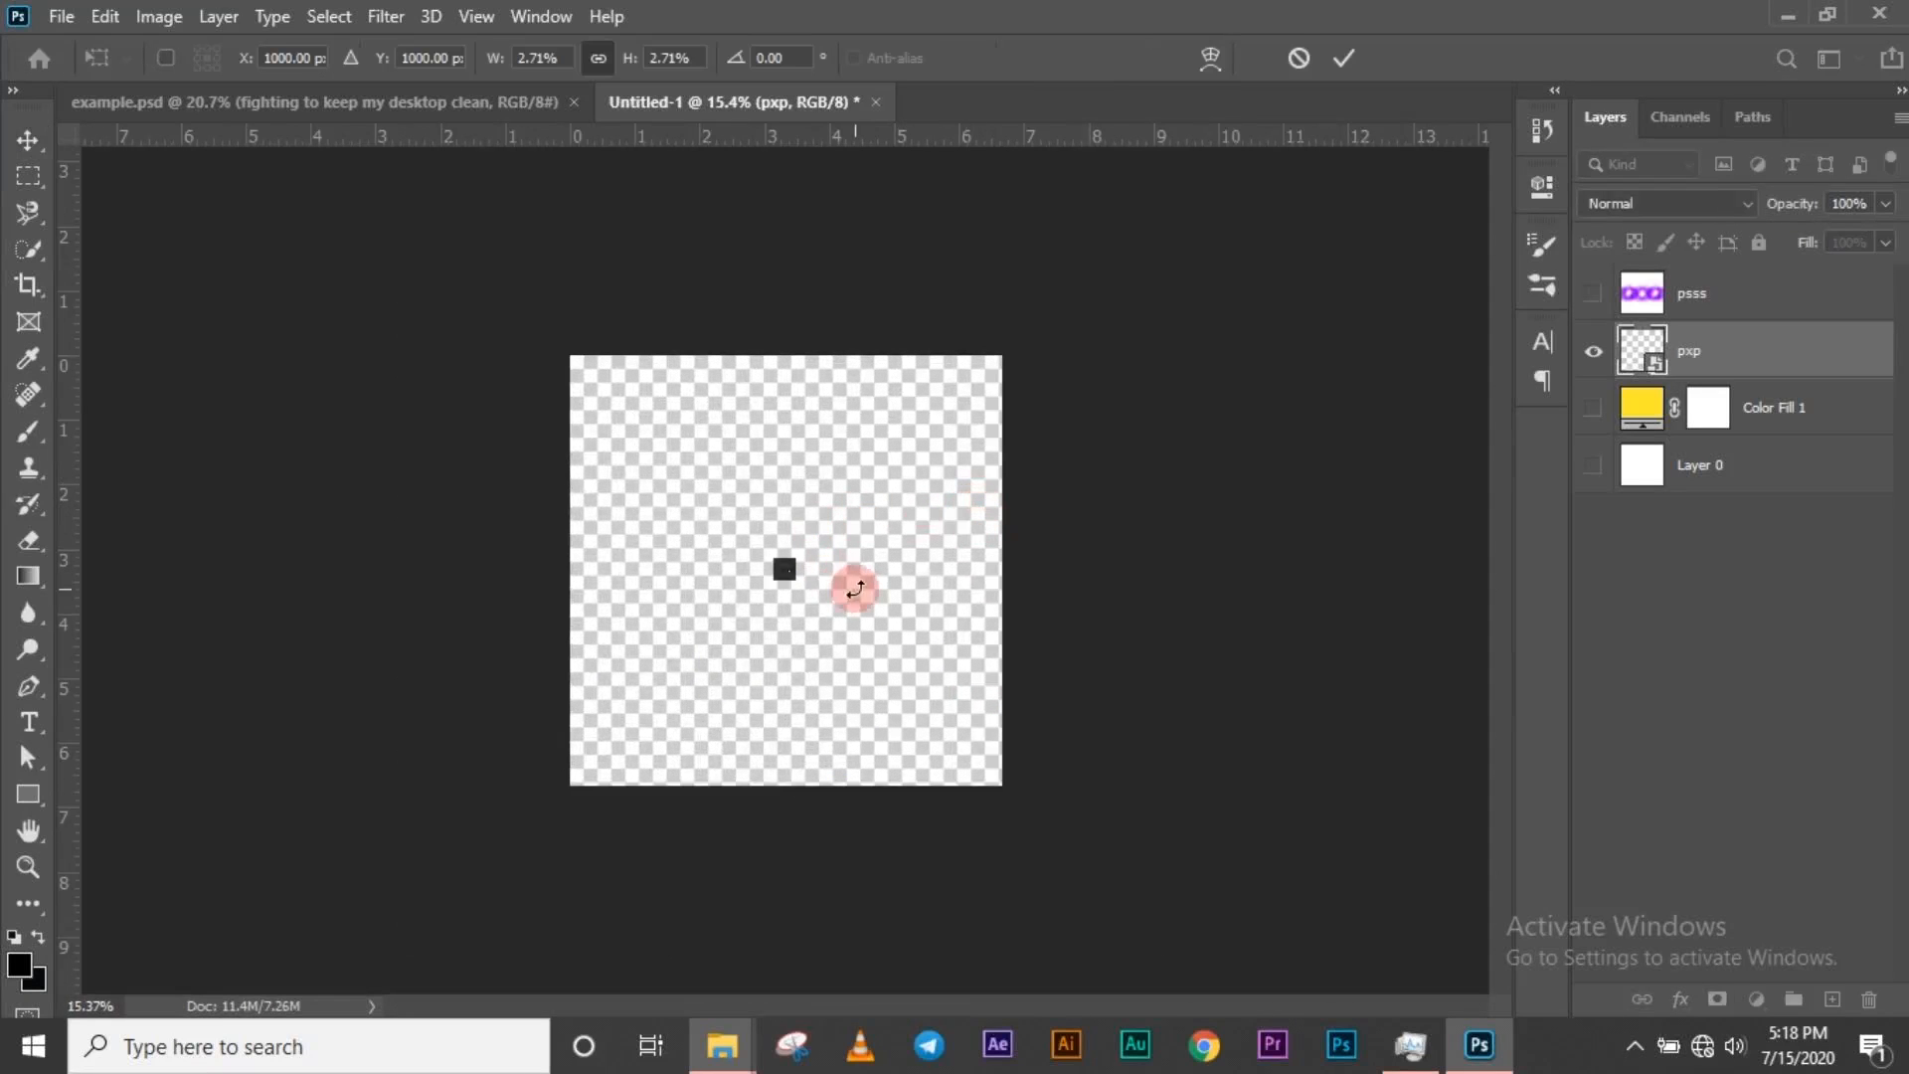
{"action": "left_click_drag", "start_coordinate": [795, 580], "coordinate": [999, 774]}
{"action": "left_click", "coordinate": [1344, 58]}
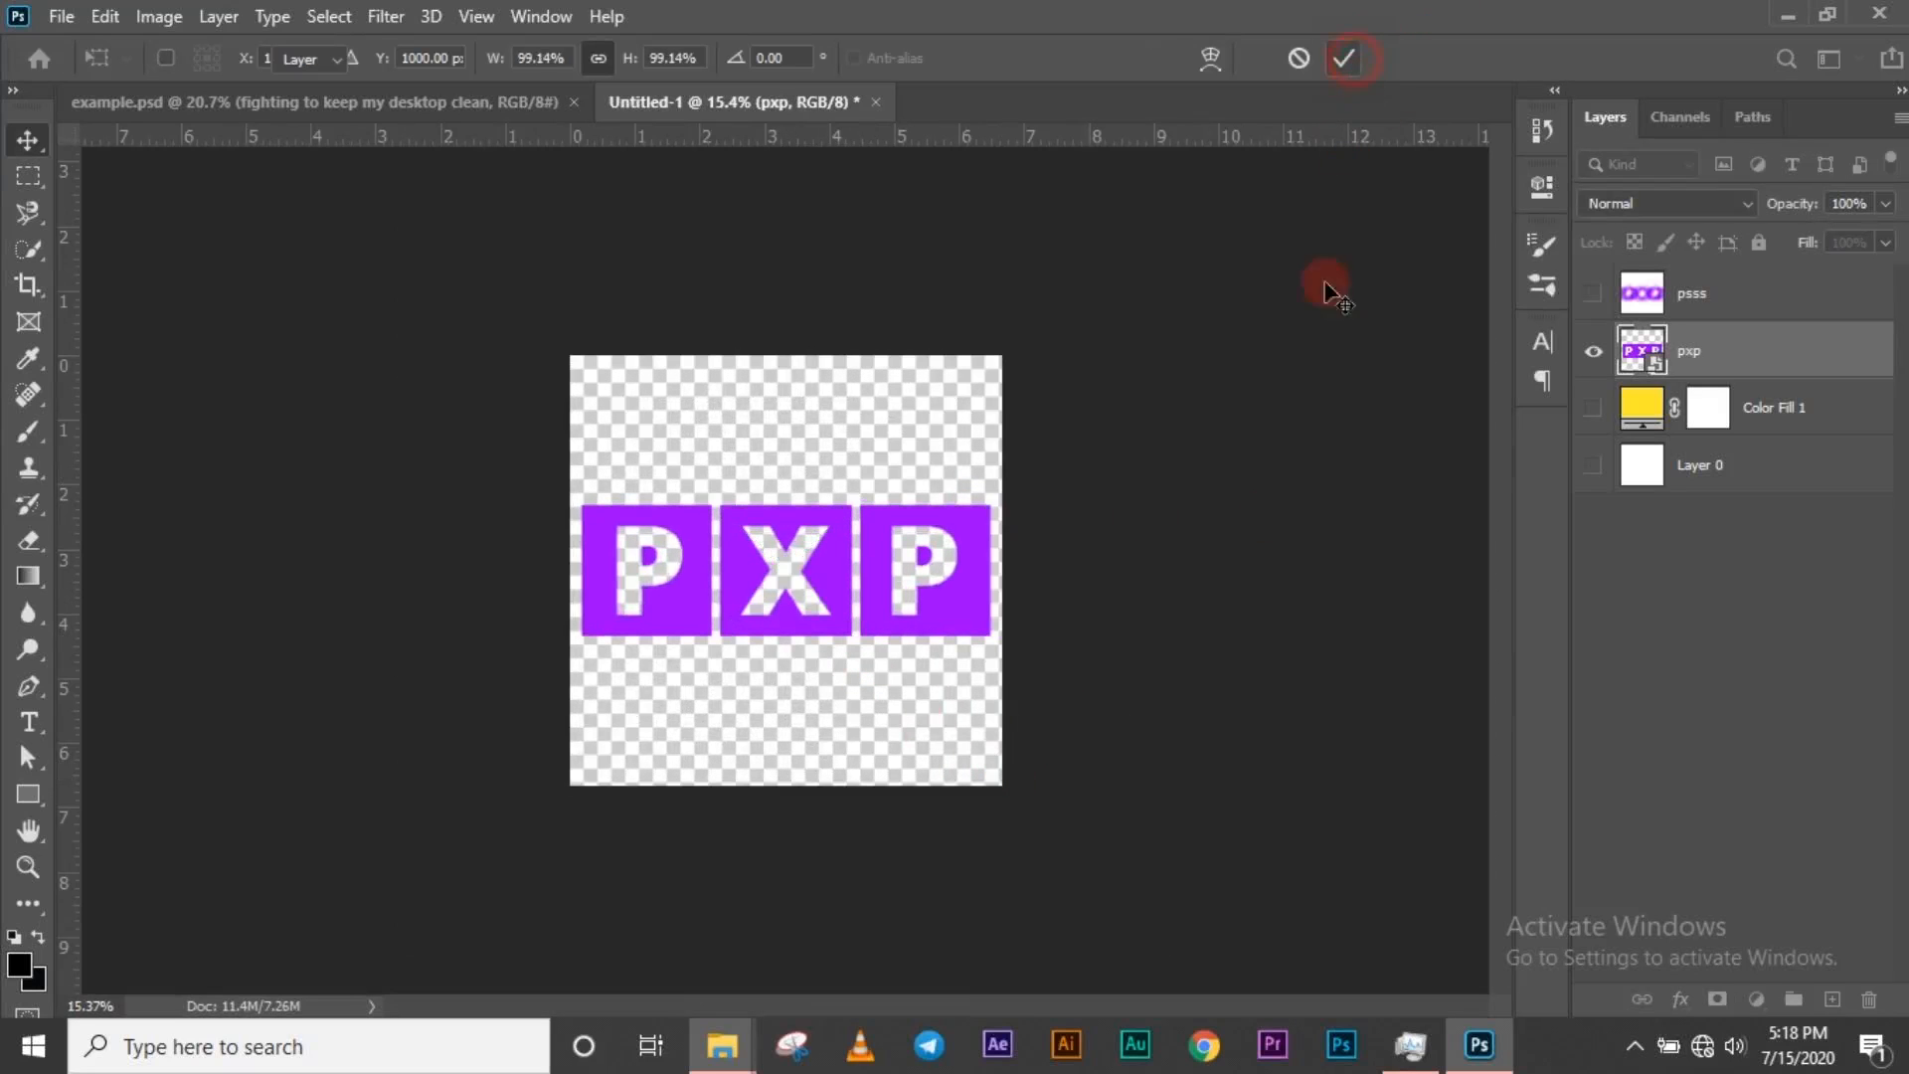
{"action": "scroll", "coordinate": [852, 520], "scroll_direction": "up", "scroll_amount": 3}
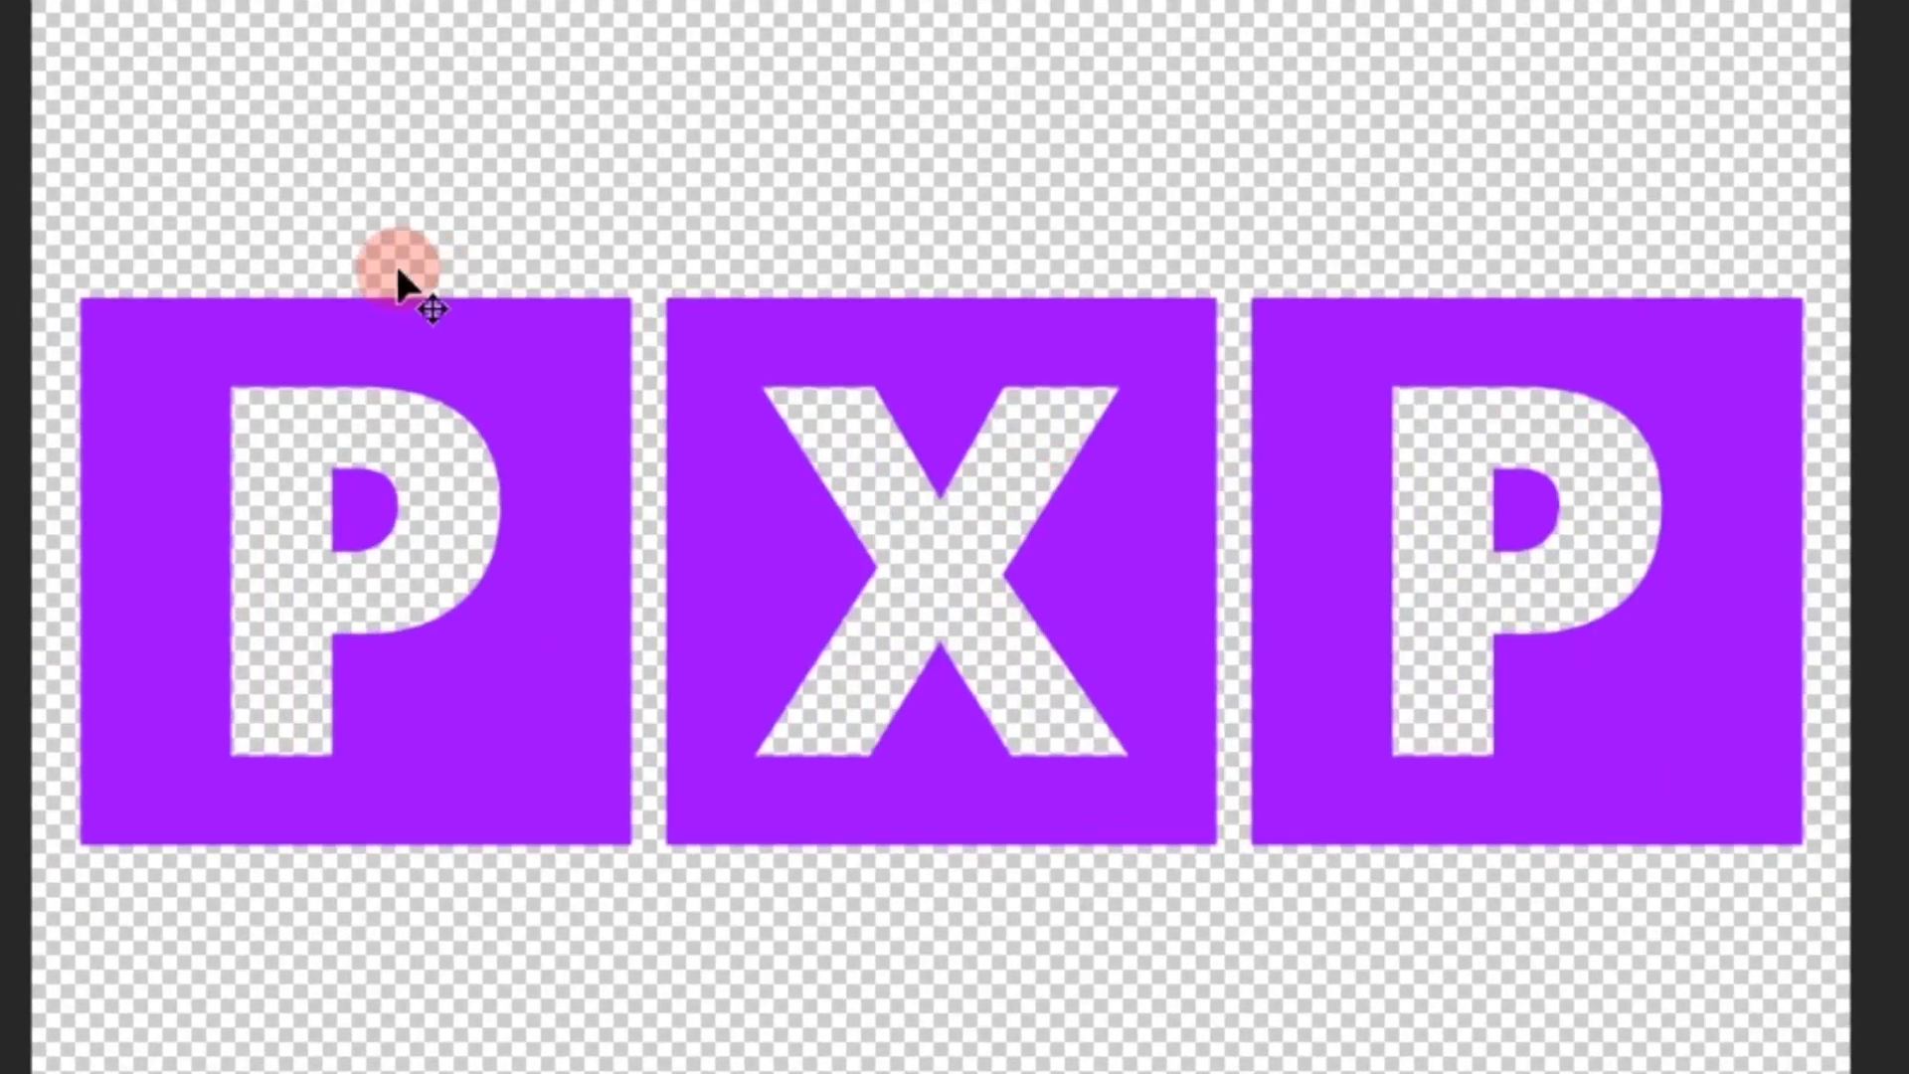
{"action": "key", "text": "ctrl+0"}
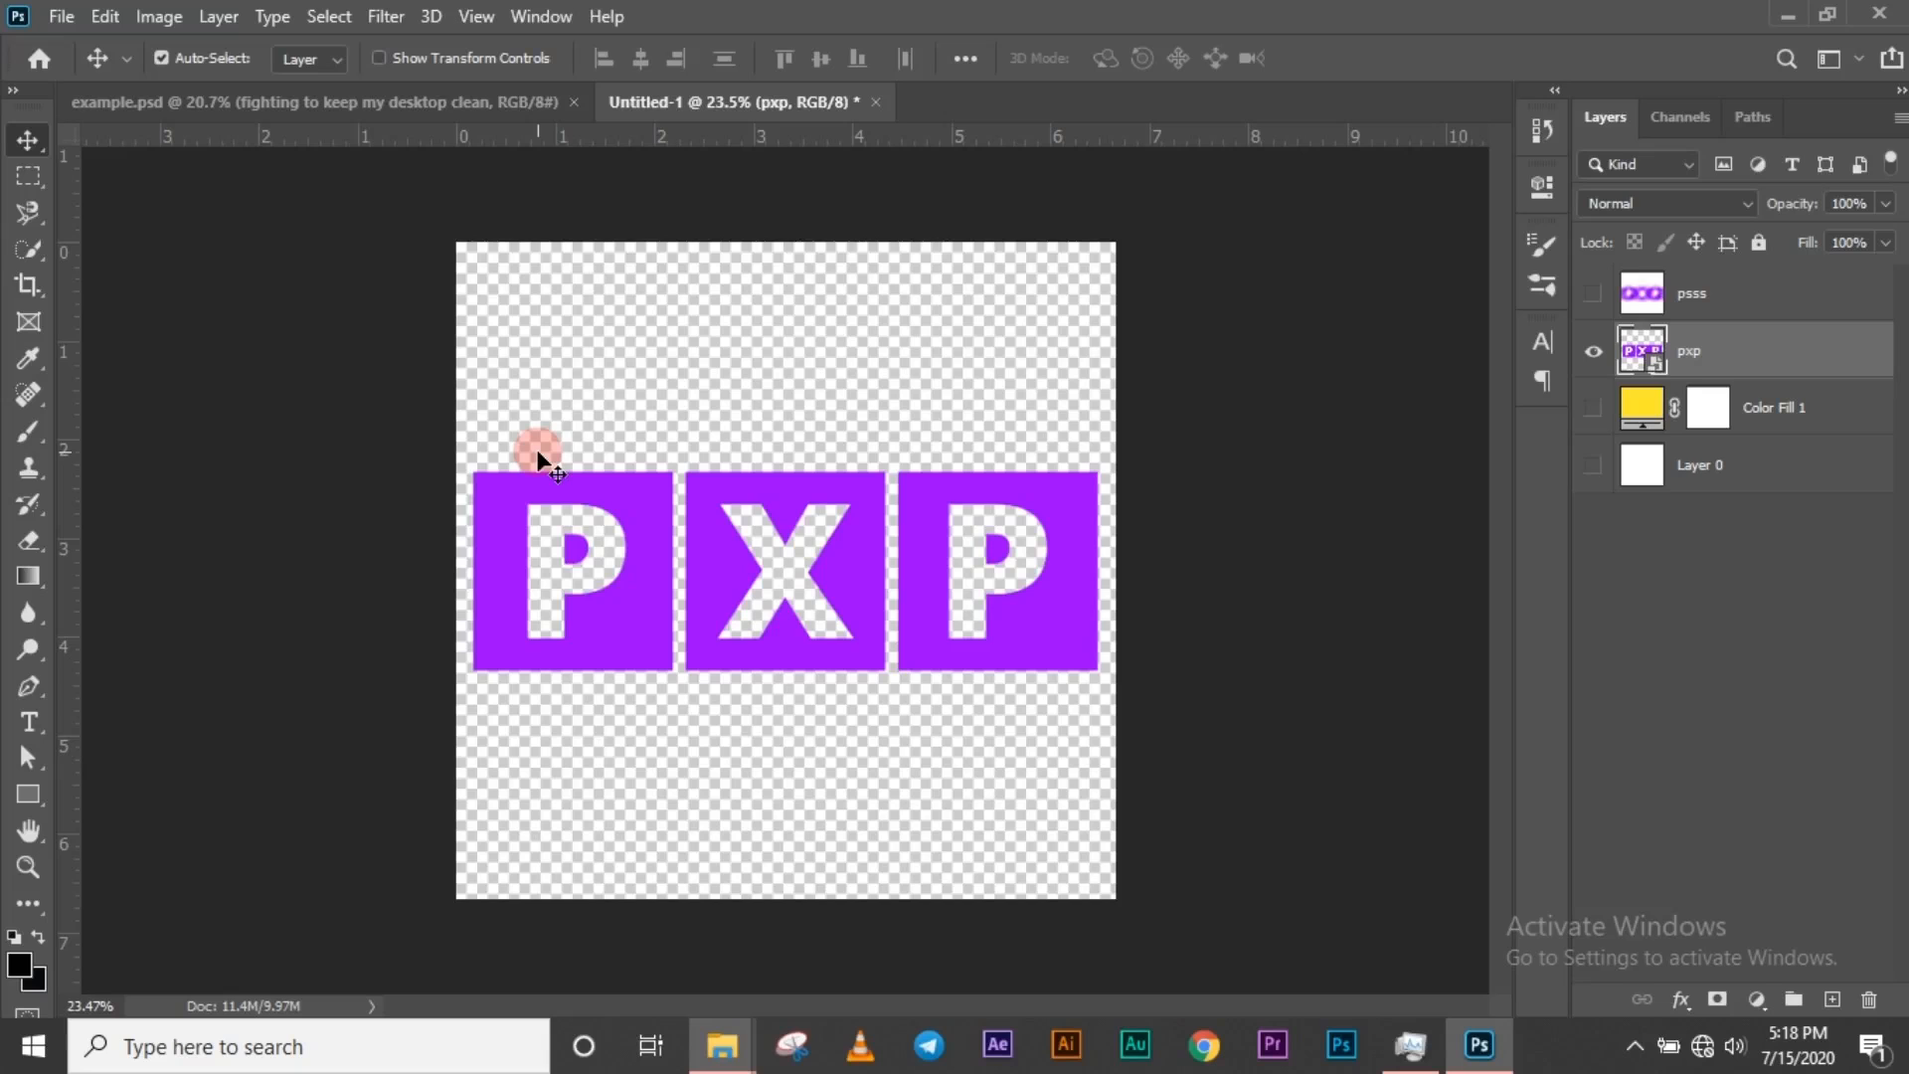
- Switch to the example.psd document and view the whole composition
{"action": "left_click", "coordinate": [343, 103]}
{"action": "scroll", "coordinate": [865, 805], "scroll_direction": "down", "scroll_amount": 2}
{"action": "scroll", "coordinate": [860, 801], "scroll_direction": "up", "scroll_amount": 2}
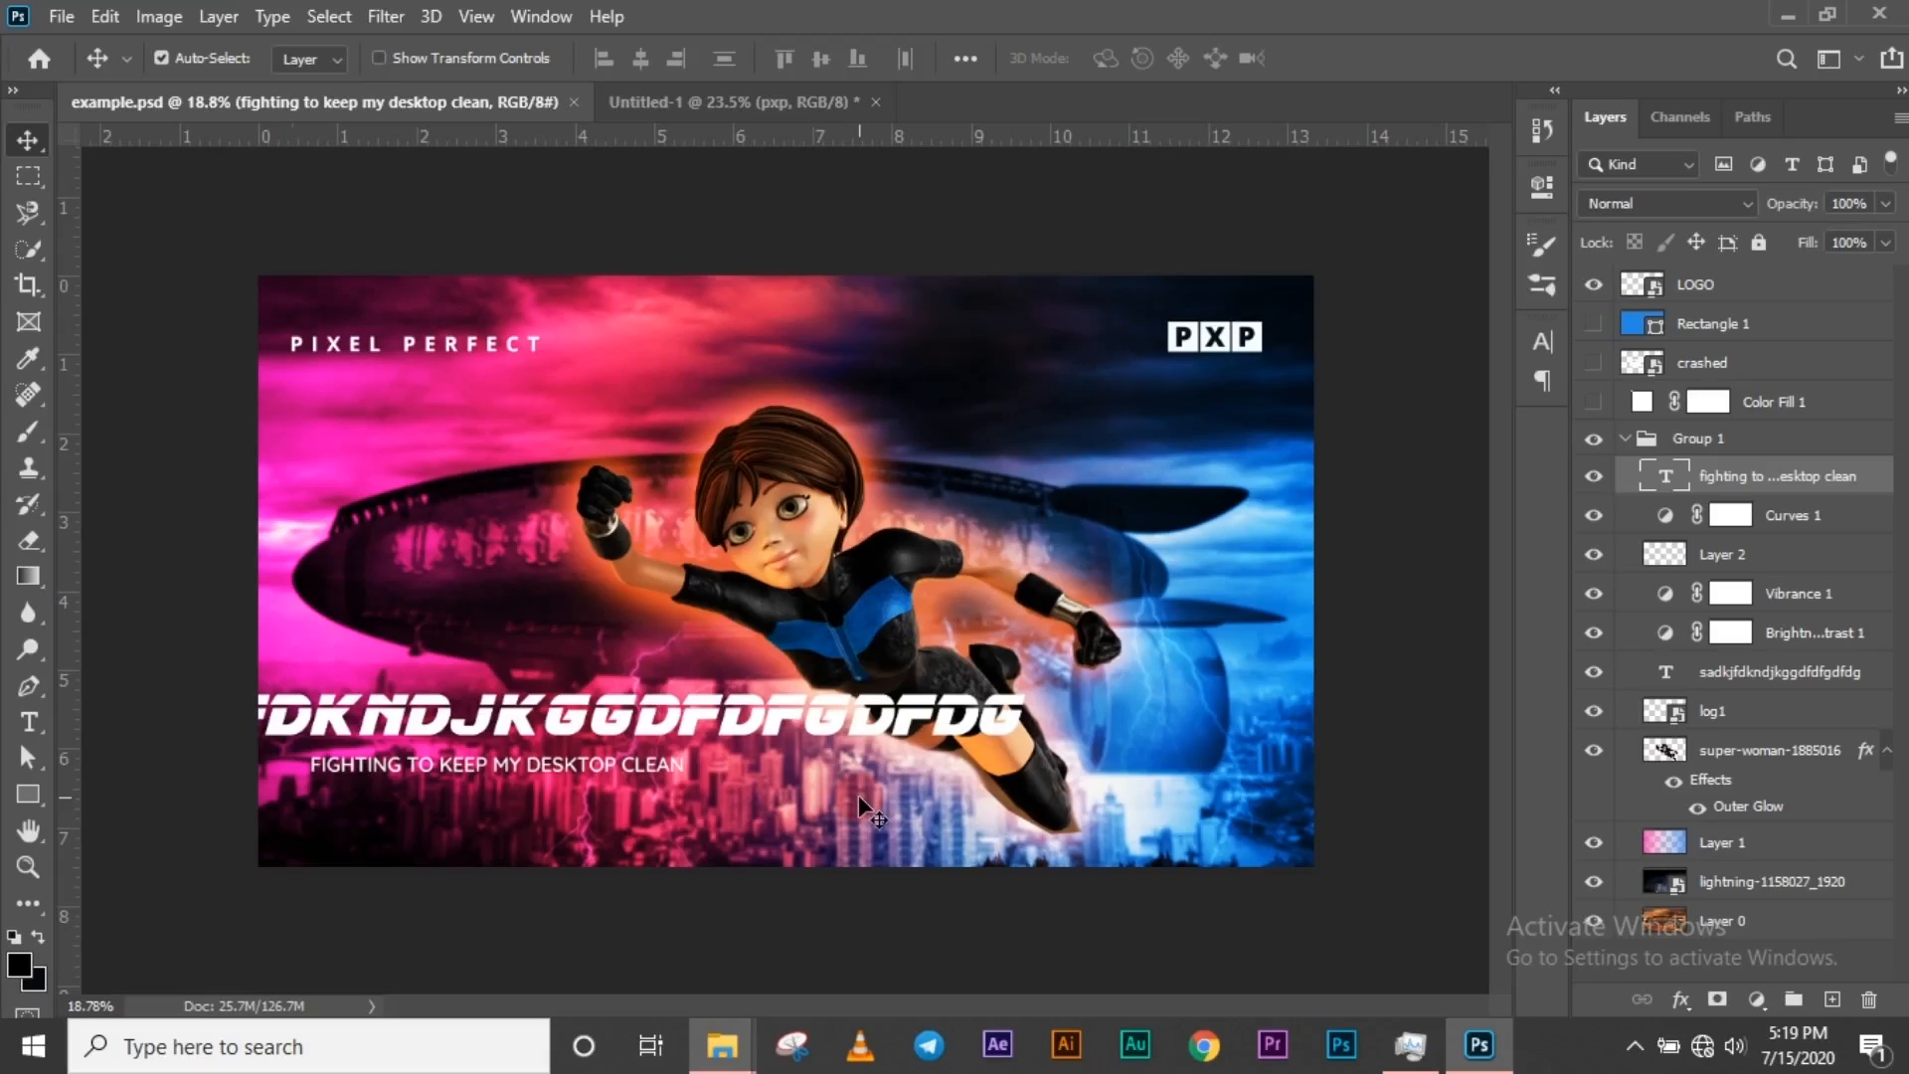
{"action": "left_click", "coordinate": [855, 970]}
{"action": "mouse_move", "coordinate": [881, 12]}
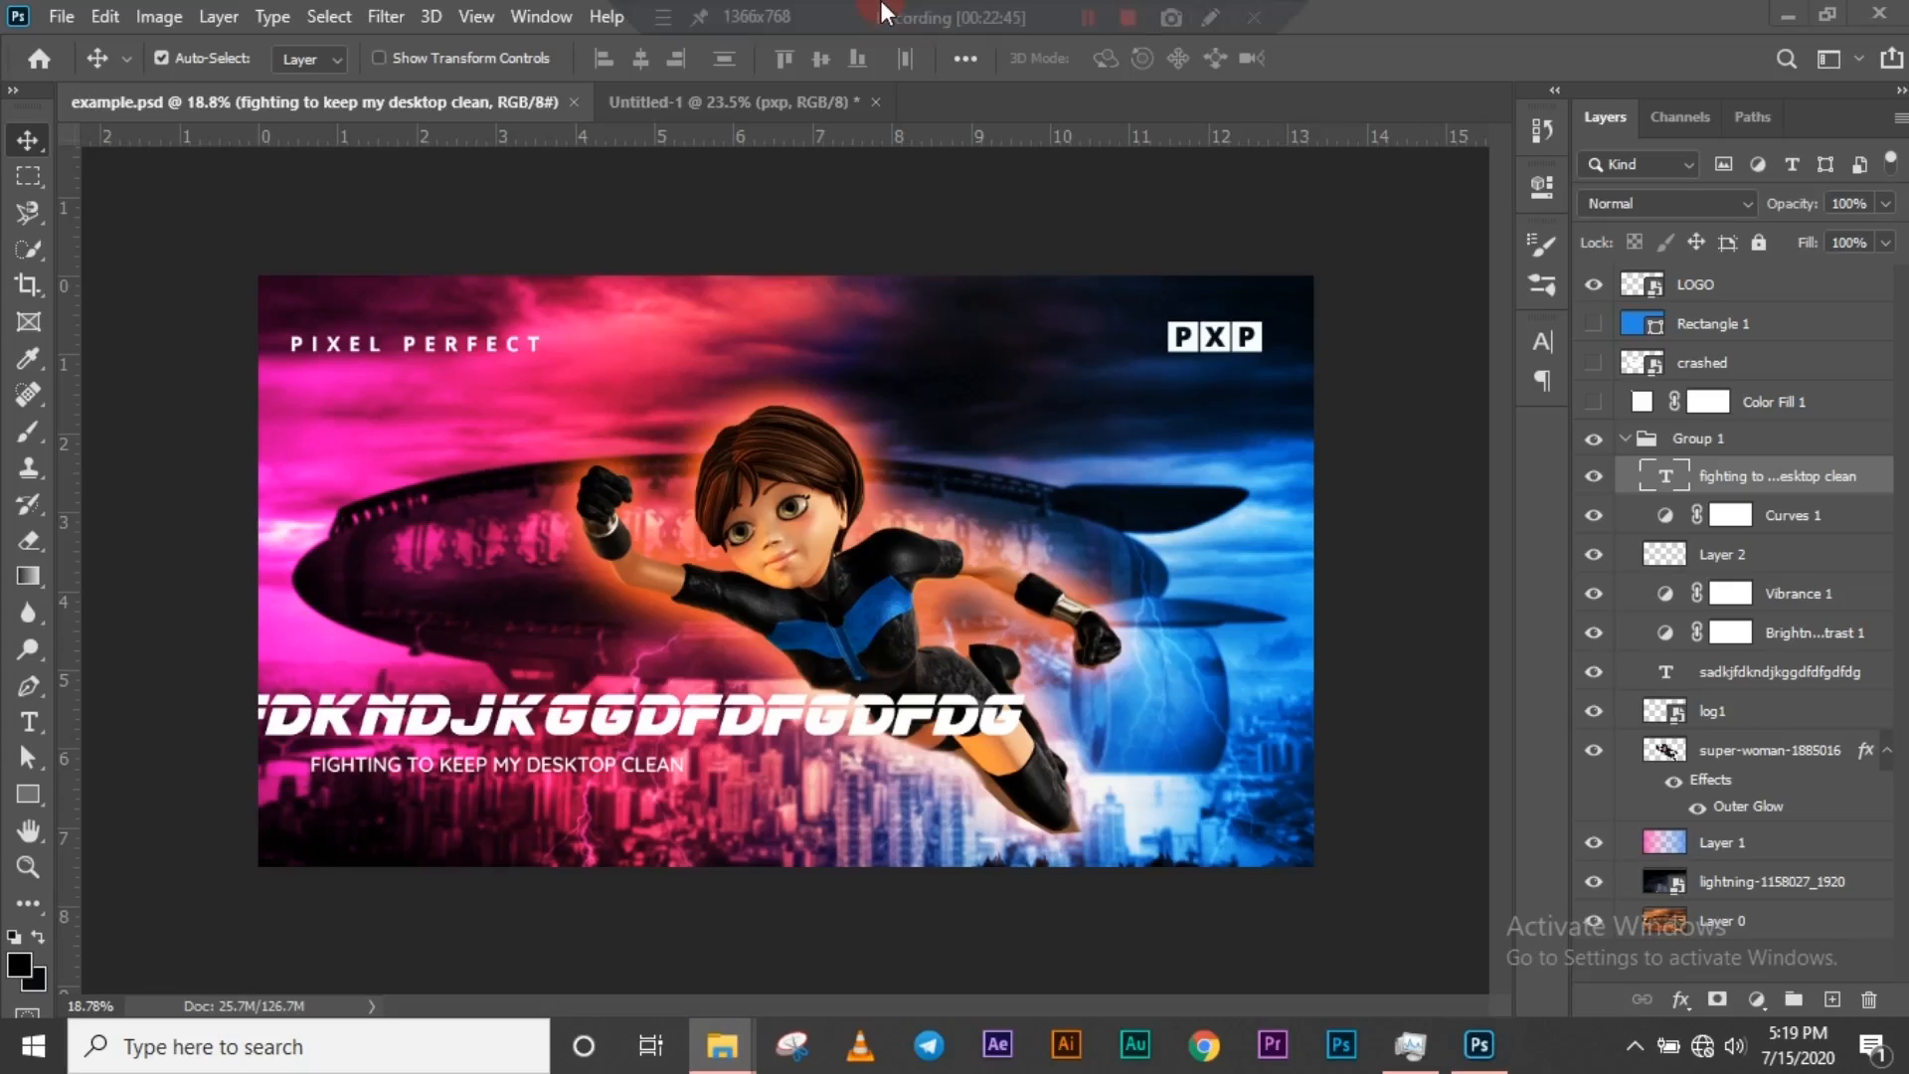